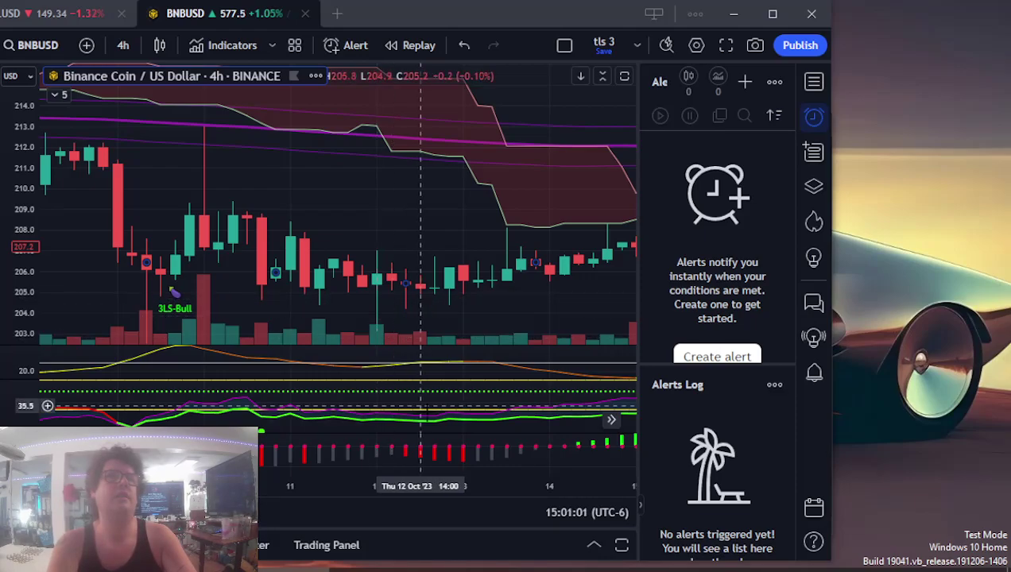
# - Switch to the BNB spreadsheet in LibreOffice Calc and enter 0 in the rsi? column for date 101223
pyautogui.click(384, 568)
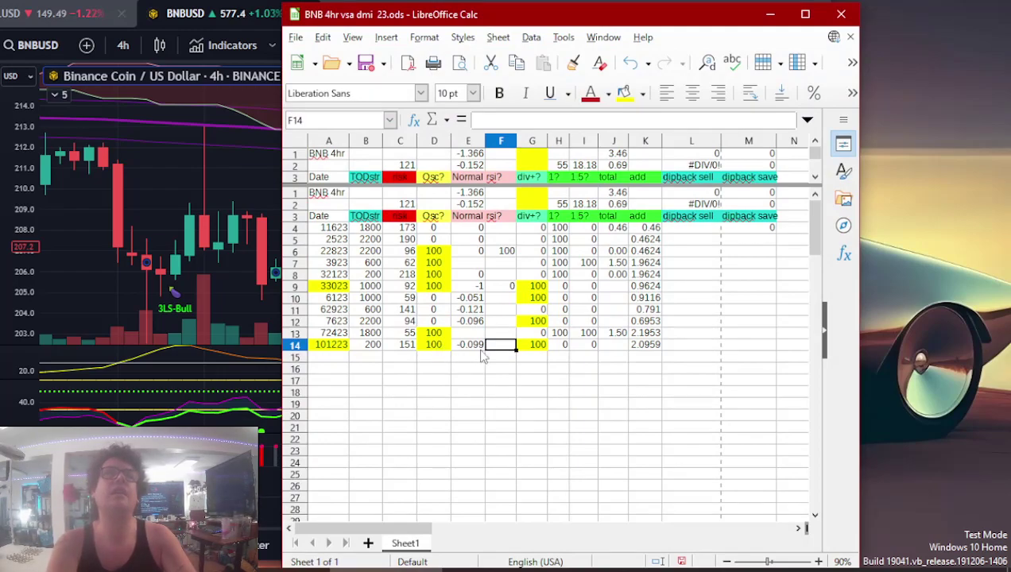
pyautogui.write('0')
pyautogui.press('Up')
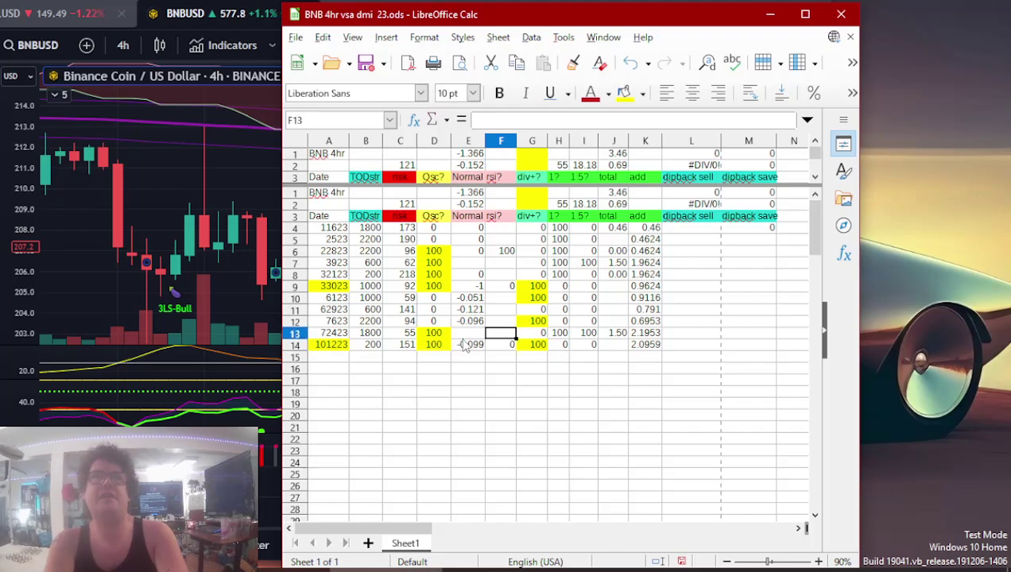
# - Fill the rsi? cells holding 0 for dates 33023 and 101223 with a red background
pyautogui.click(508, 287)
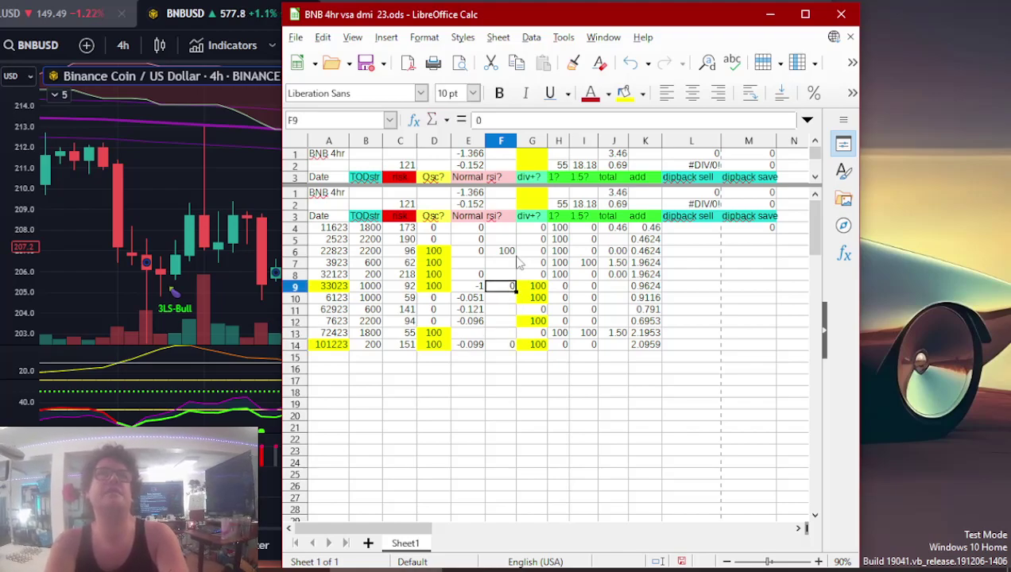
pyautogui.click(642, 93)
pyautogui.click(664, 202)
pyautogui.press('Down')
pyautogui.press('Down')
pyautogui.press('Down')
pyautogui.press('Down')
pyautogui.press('Down')
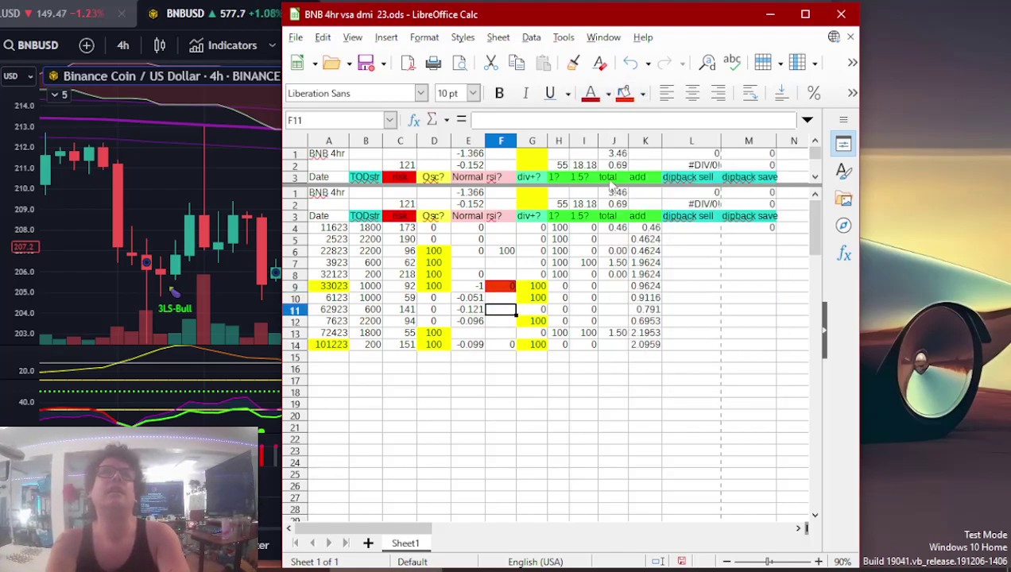
pyautogui.click(625, 93)
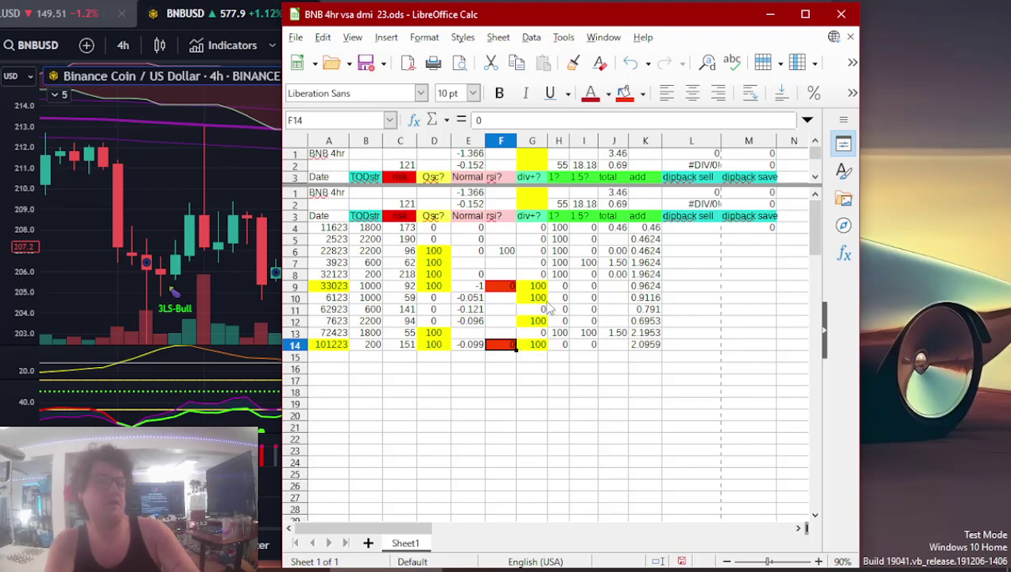
# - Save and close the BNB spreadsheet, and open "MANA 4hr vsa dmi 23" from the 4h folder
pyautogui.click(272, 559)
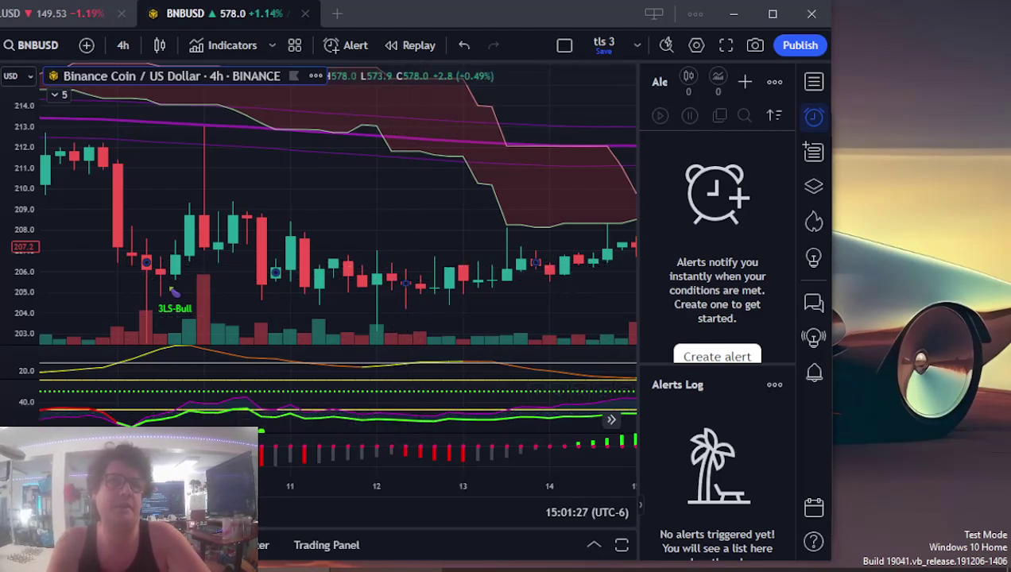
pyautogui.click(385, 571)
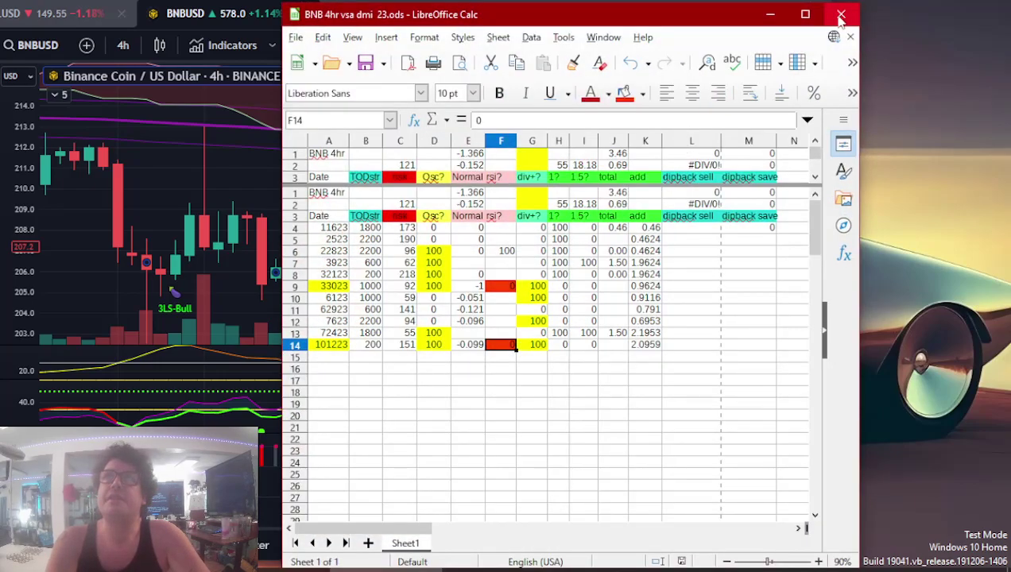
pyautogui.click(840, 14)
pyautogui.click(358, 570)
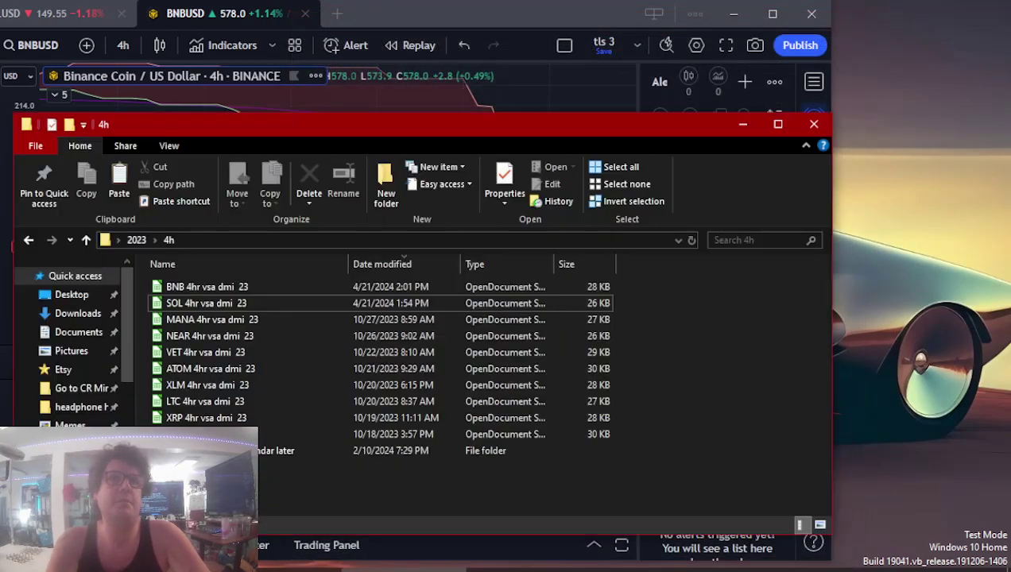
pyautogui.click(299, 321)
pyautogui.doubleClick(300, 321)
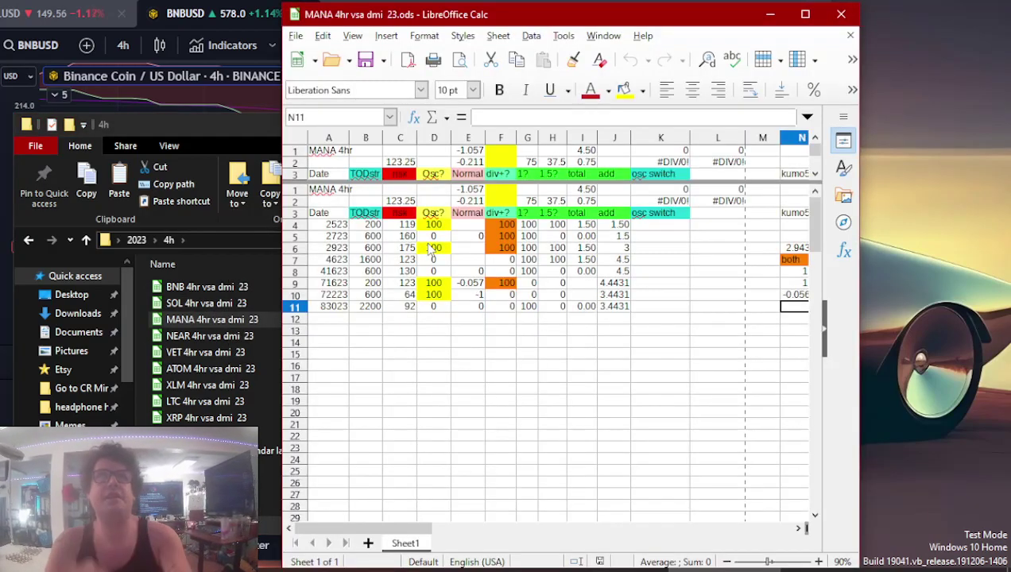
# - Highlight the dates 2523, 2923 and 71623 in the MANA sheet with a yellow background
pyautogui.click(496, 227)
pyautogui.press('Left')
pyautogui.press('Left')
pyautogui.press('Left')
pyautogui.press('Left')
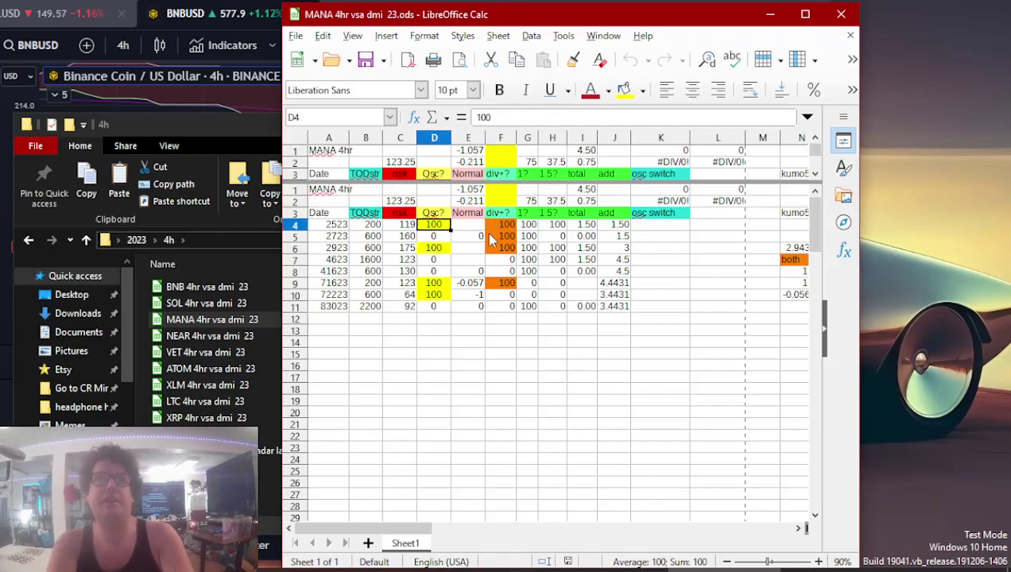
pyautogui.press('Left')
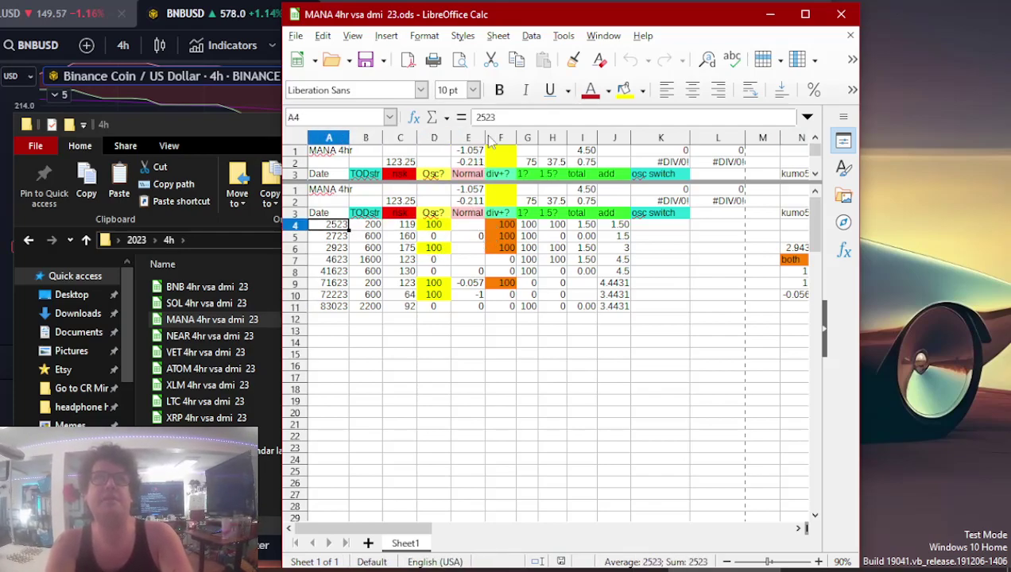
pyautogui.click(625, 91)
pyautogui.press('Down')
pyautogui.press('Down')
pyautogui.click(624, 91)
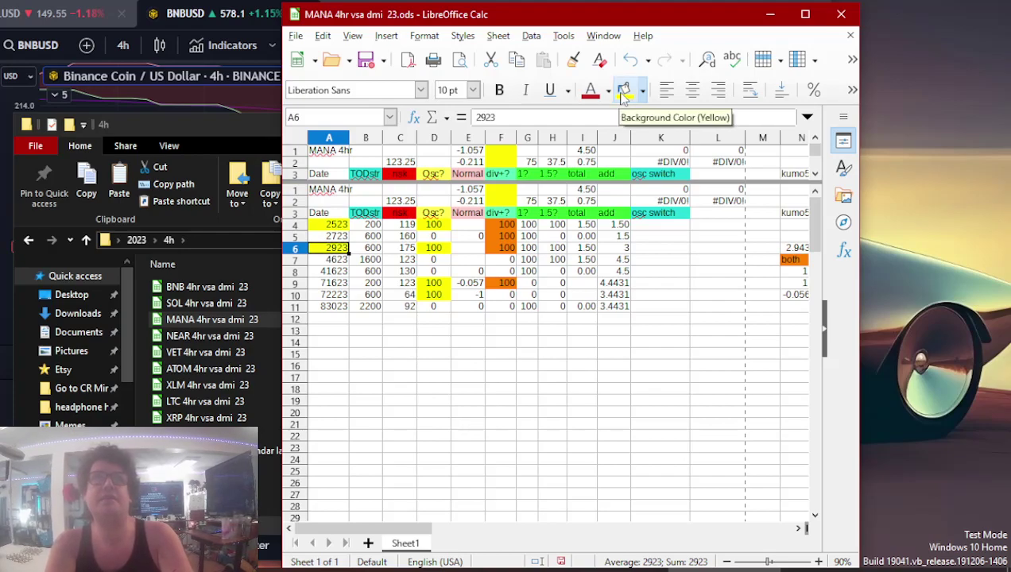
pyautogui.press('Down')
pyautogui.press('Down')
pyautogui.press('Down')
pyautogui.click(624, 92)
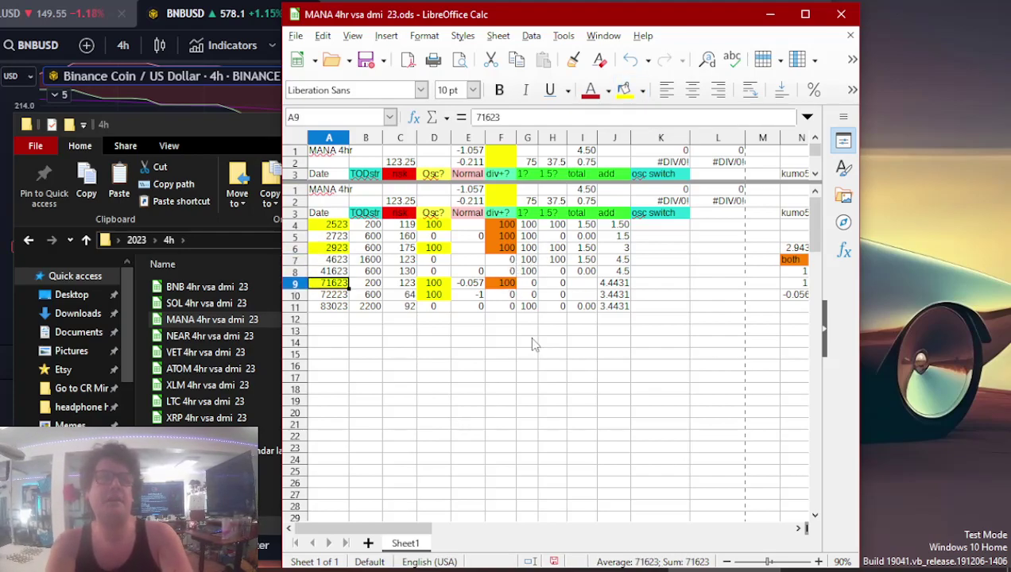
# - Switch to TradingView, load the MANAUSD chart from Coinbase, and compress its price scale
pyautogui.click(266, 556)
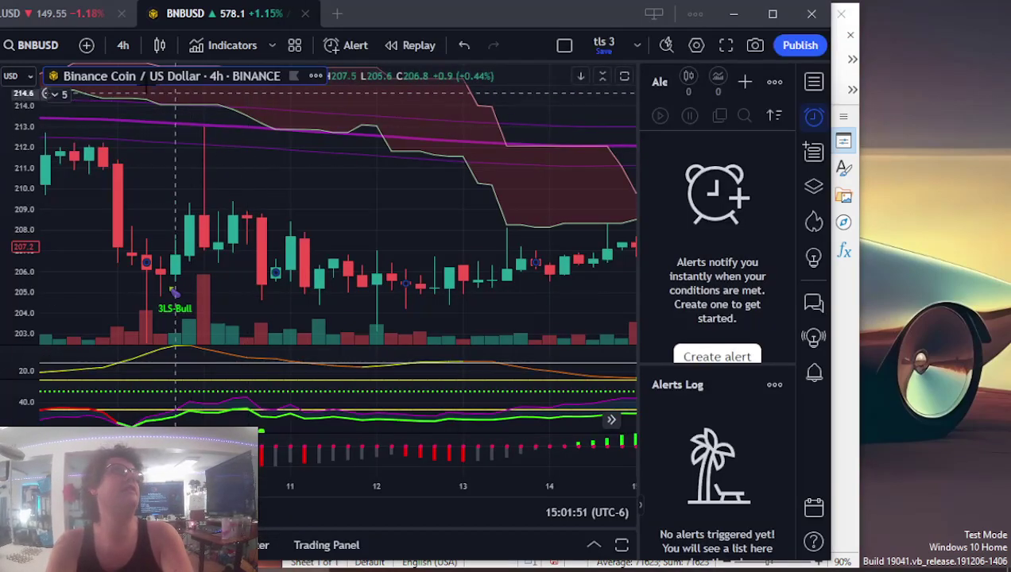
pyautogui.click(57, 48)
pyautogui.write('M')
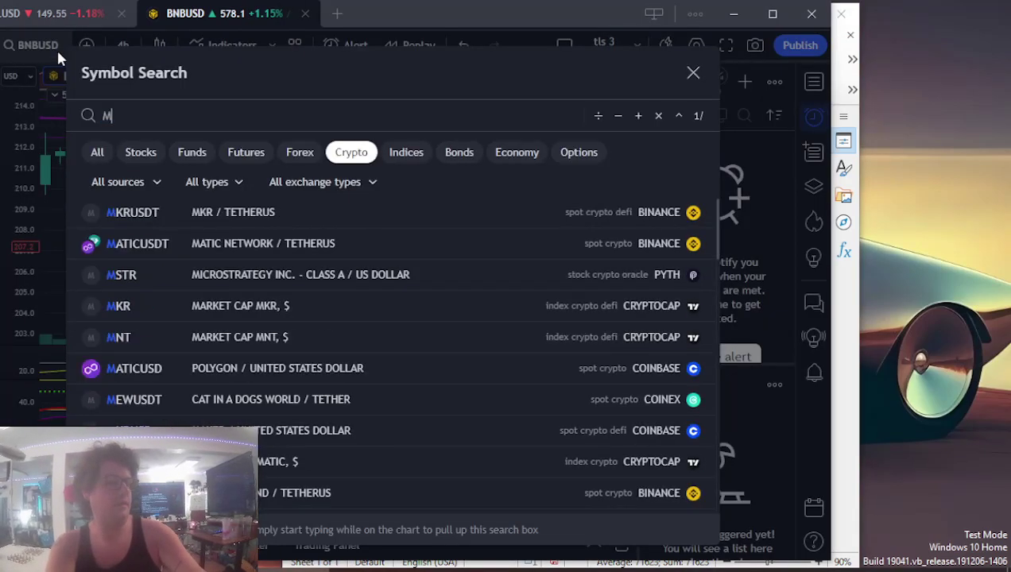
pyautogui.write('ANA')
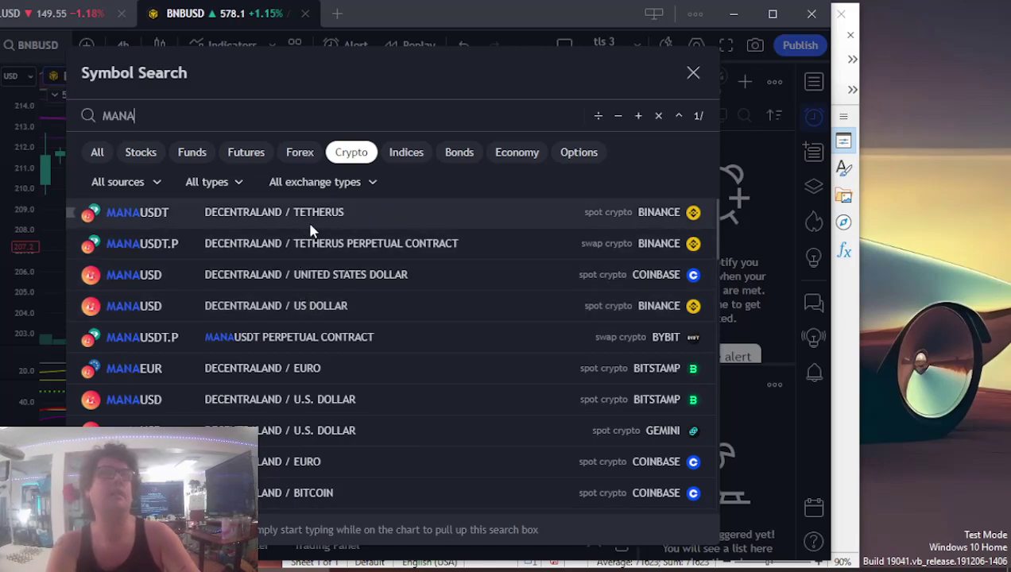
pyautogui.click(345, 275)
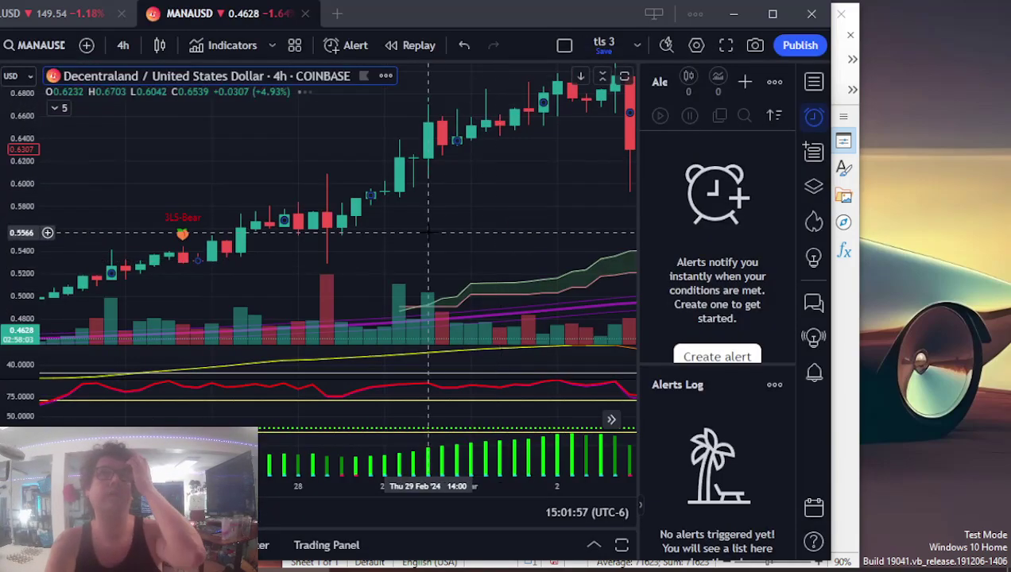
pyautogui.moveTo(10, 175); pyautogui.dragTo(28, 248)
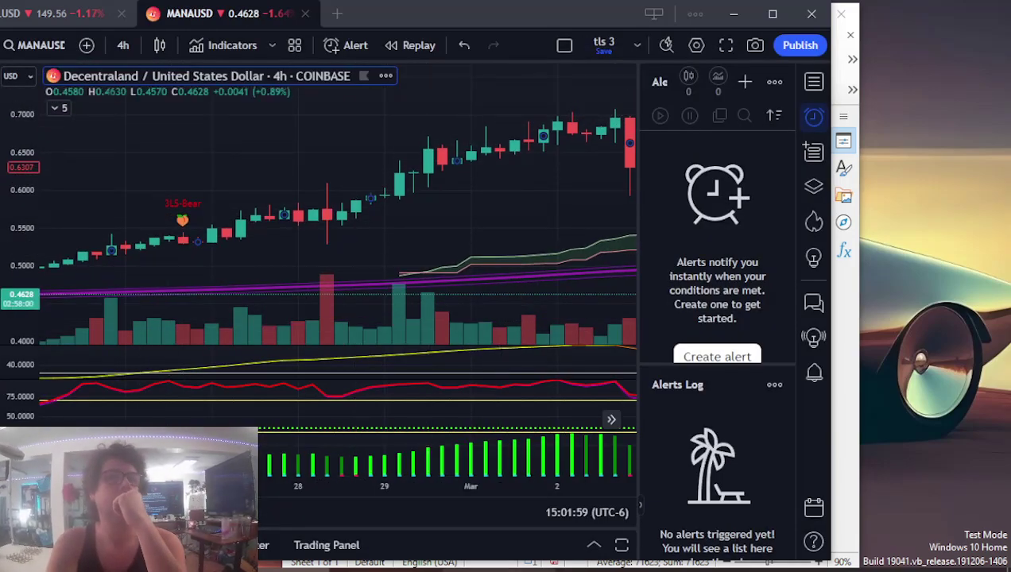
# - Check the MANA sheet's dates, jump the chart to 2023-02-05, and inspect the RSI pane enlarged before restoring it
pyautogui.click(383, 567)
pyautogui.click(720, 568)
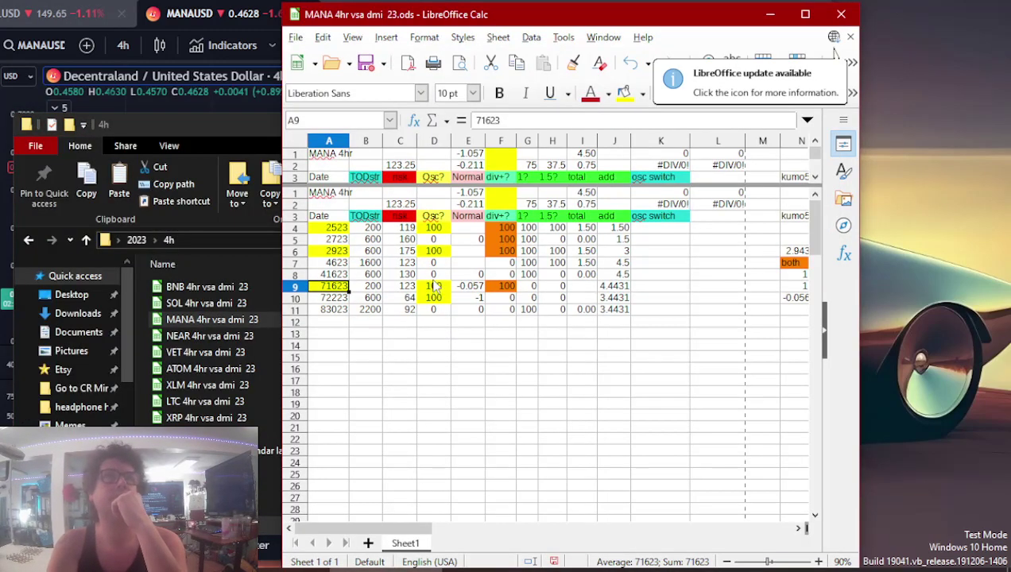
pyautogui.click(211, 18)
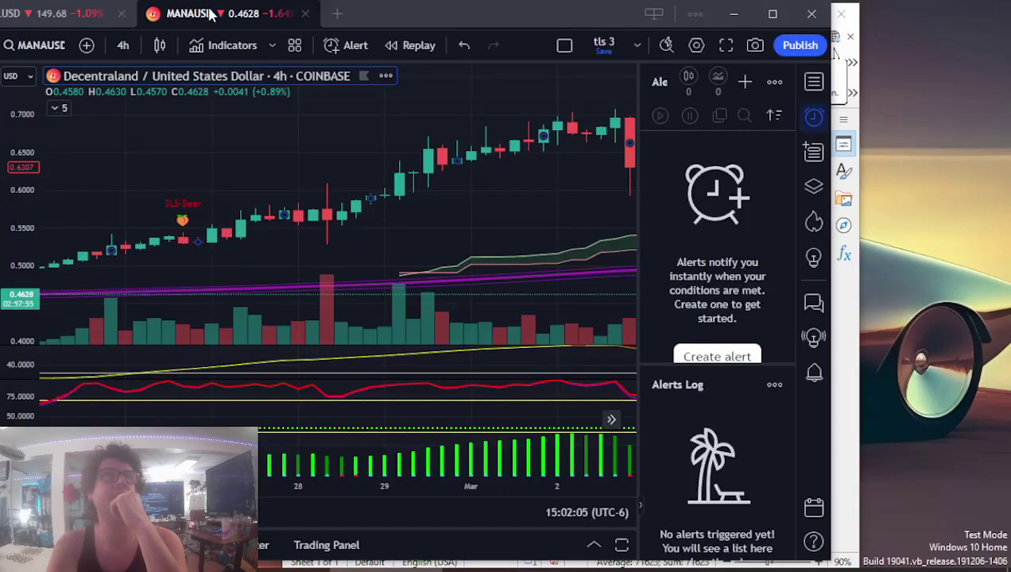
pyautogui.hotkey('alt', 'g')
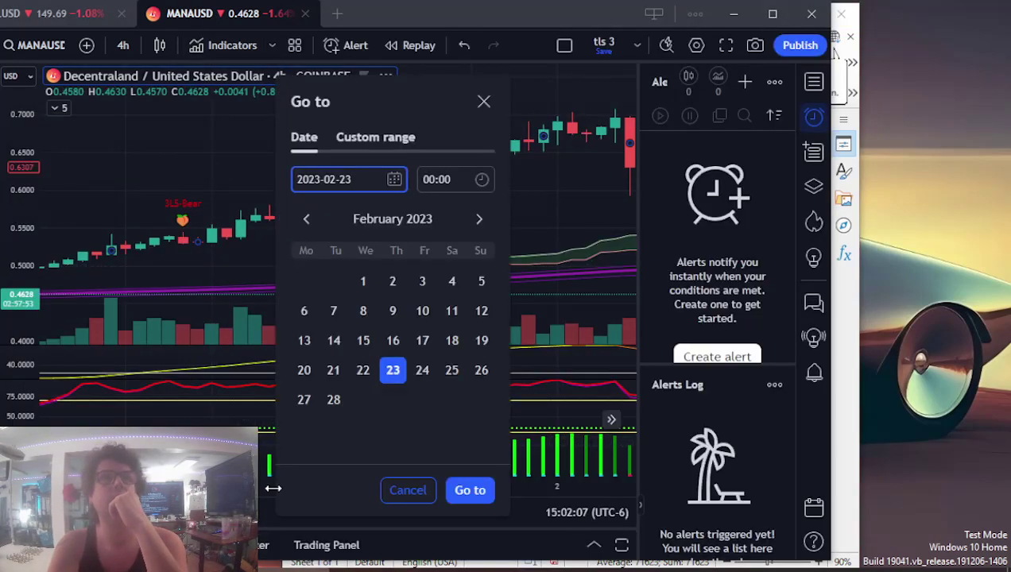
pyautogui.click(481, 281)
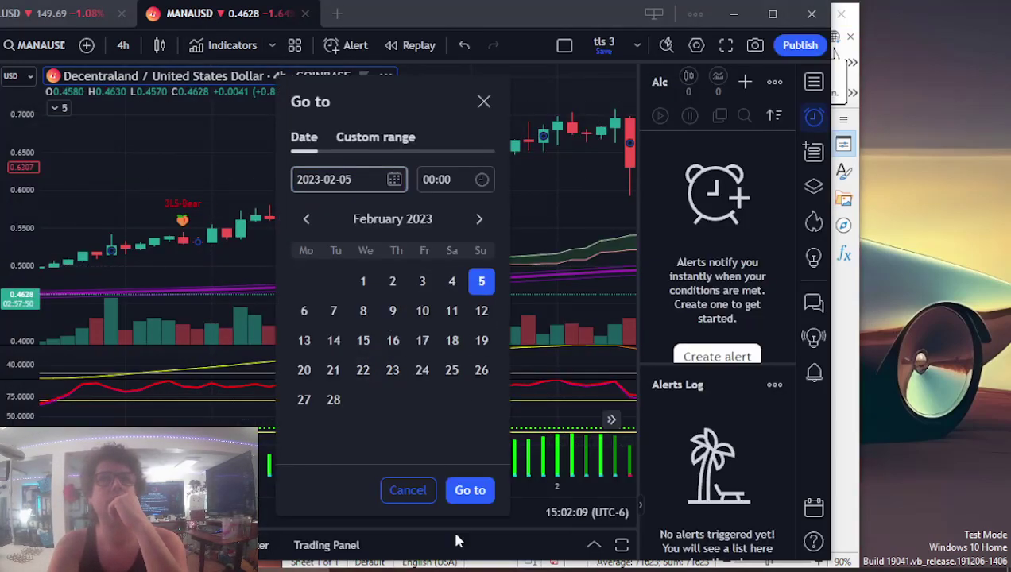
pyautogui.click(470, 491)
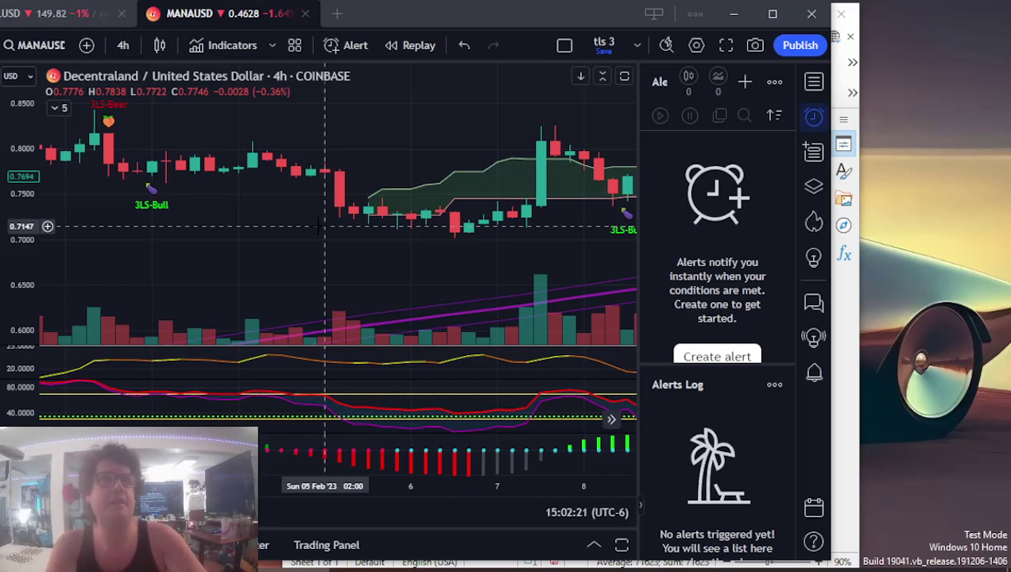
pyautogui.doubleClick(411, 407)
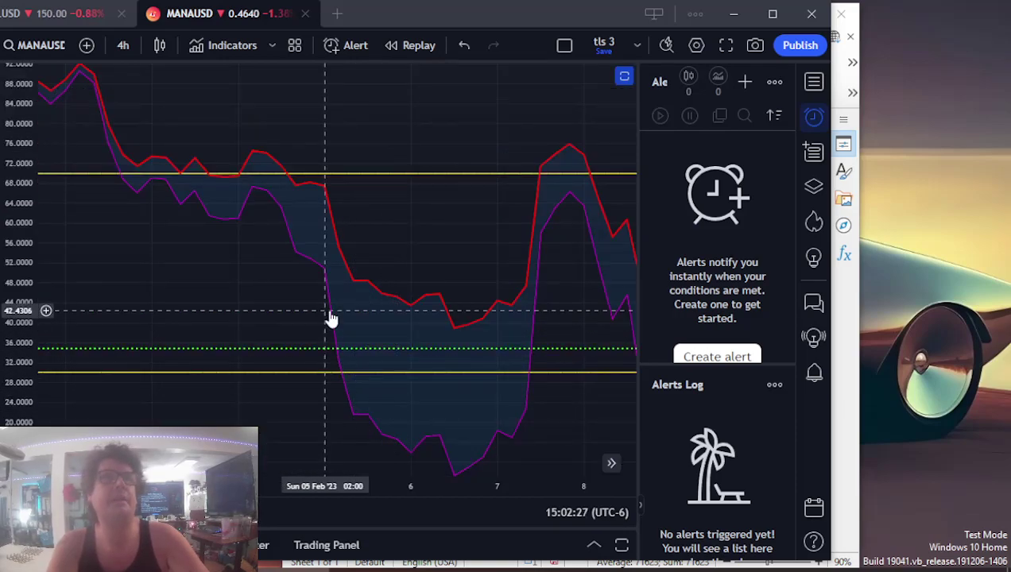
pyautogui.doubleClick(407, 250)
# - Return to the MANA spreadsheet, insert a column after Normal, and enter the header "rsi?" in row 3
pyautogui.click(384, 569)
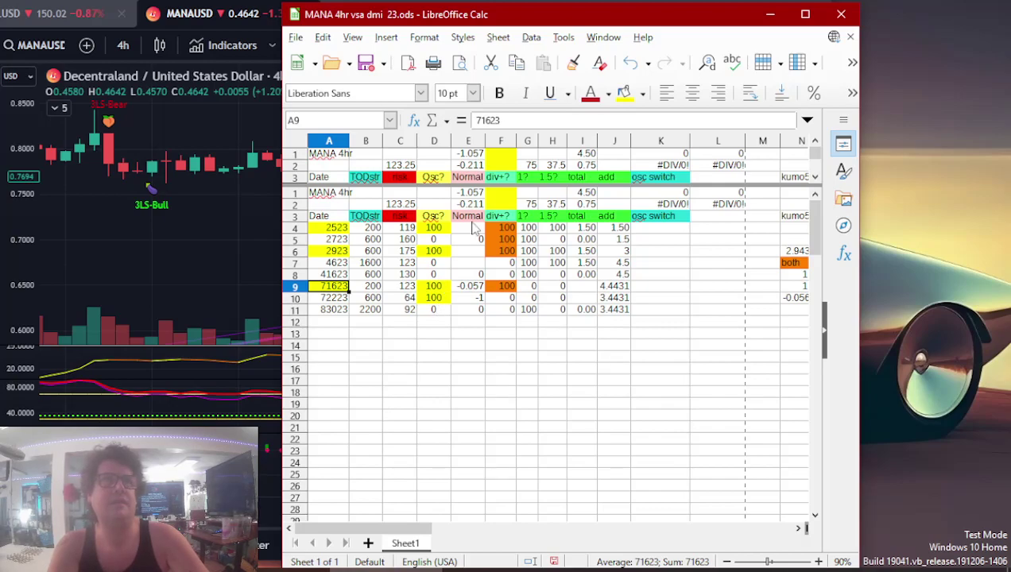
pyautogui.click(471, 229)
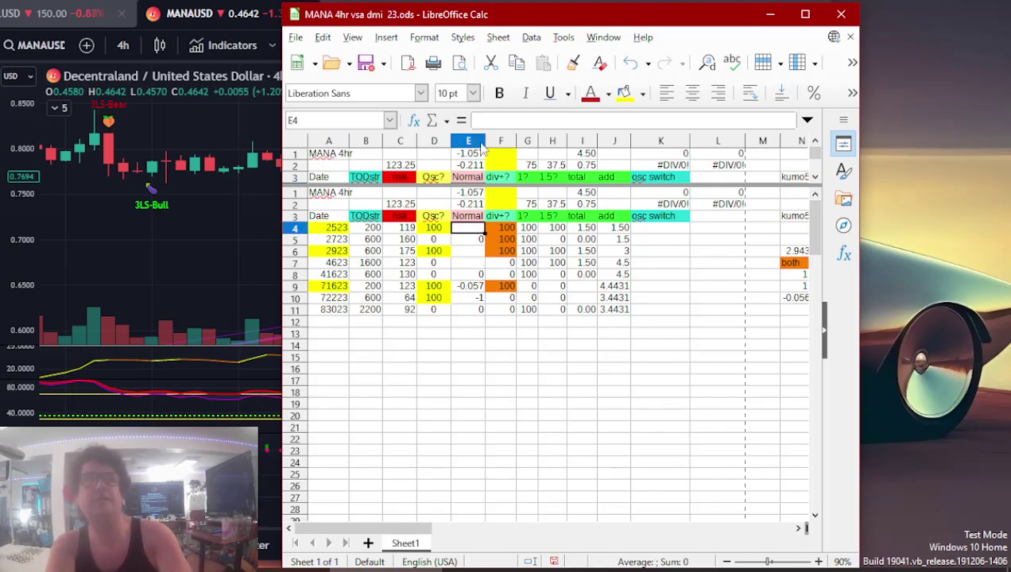
pyautogui.click(470, 141)
pyautogui.rightClick(469, 141)
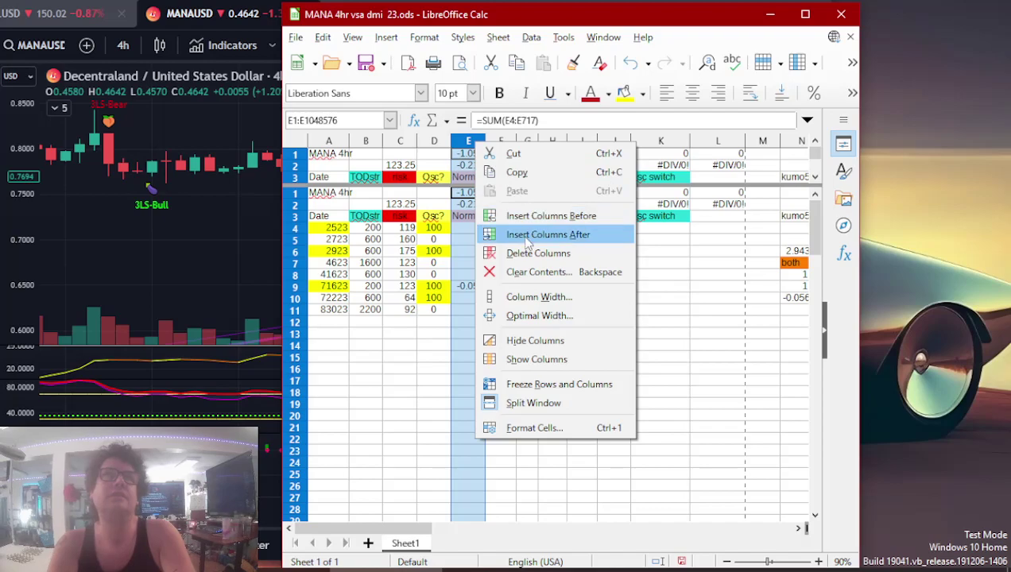
pyautogui.press('Escape')
pyautogui.click(498, 180)
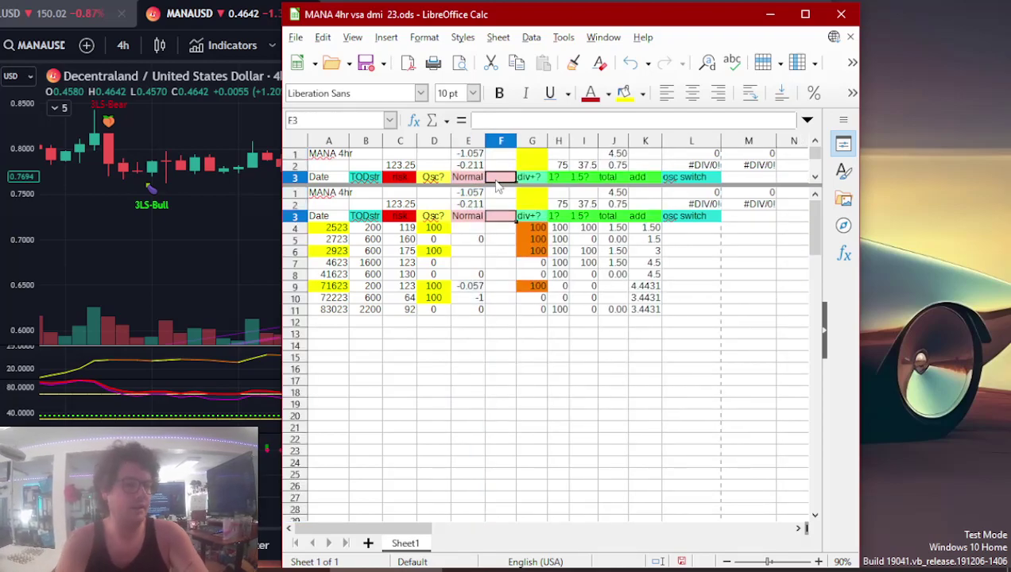
pyautogui.write('rs')
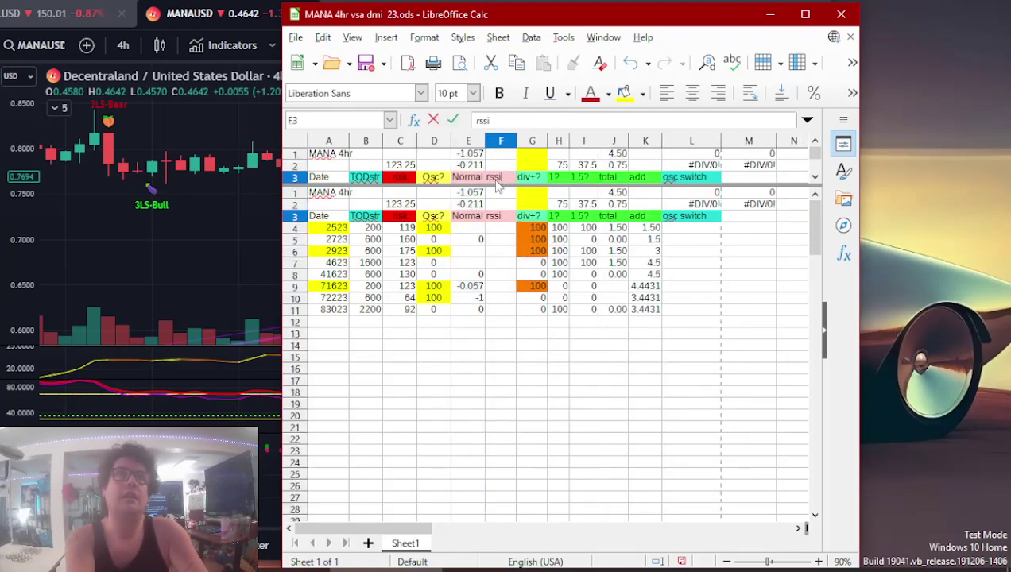
pyautogui.write('i?')
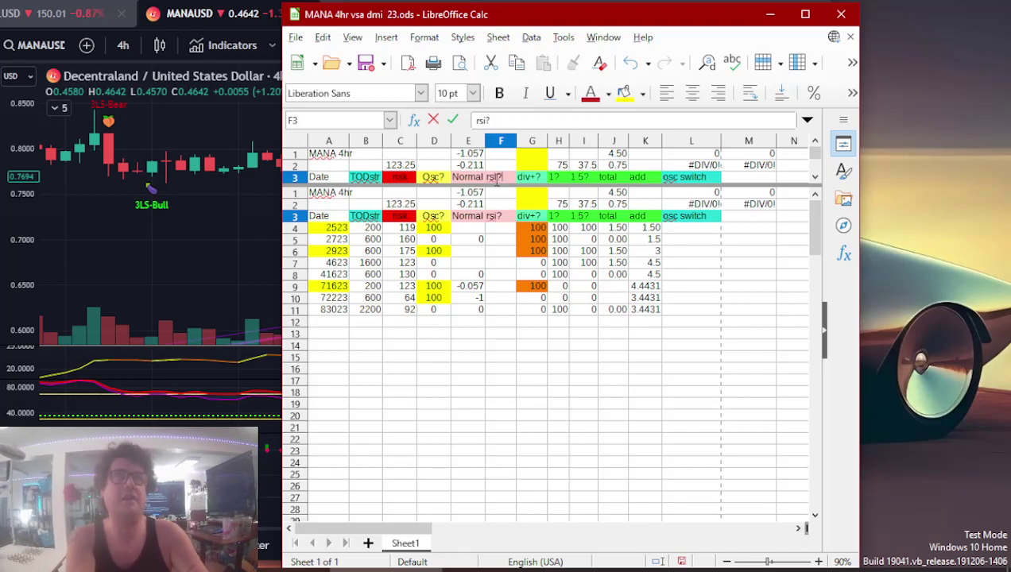
pyautogui.press('Return')
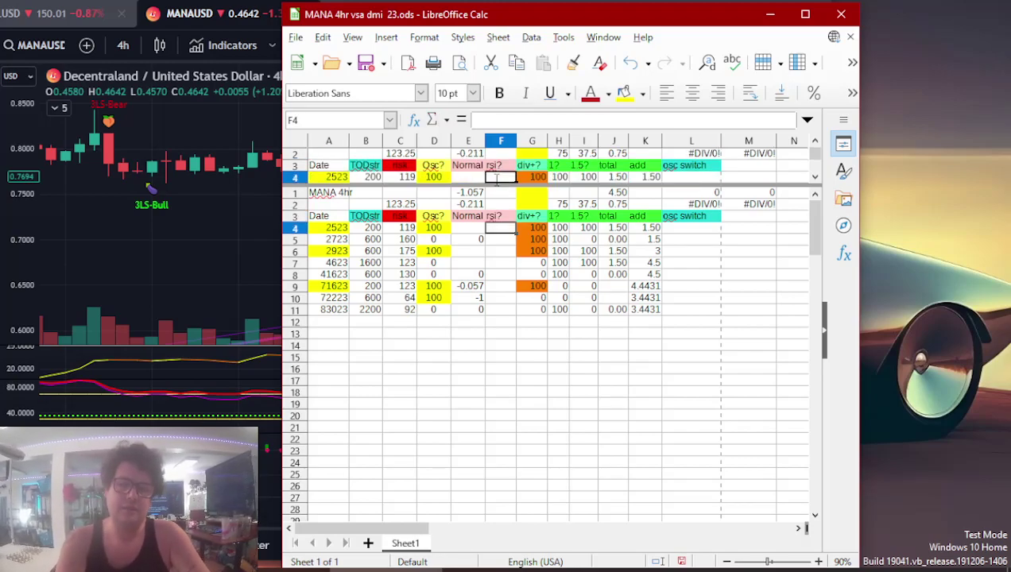
# - Set the rsi? value for date 2523 to 100
pyautogui.write('75')
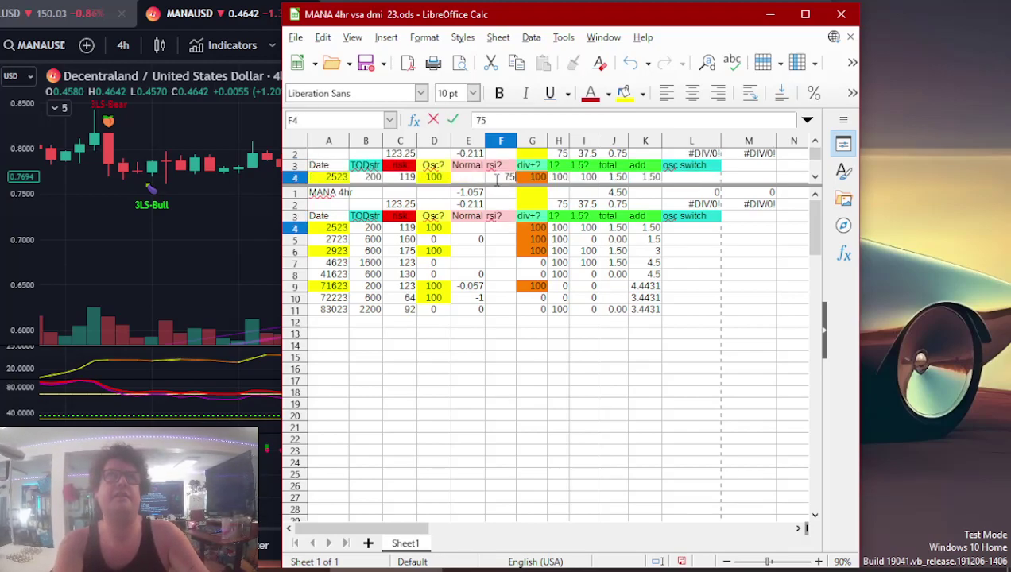
pyautogui.press('Return')
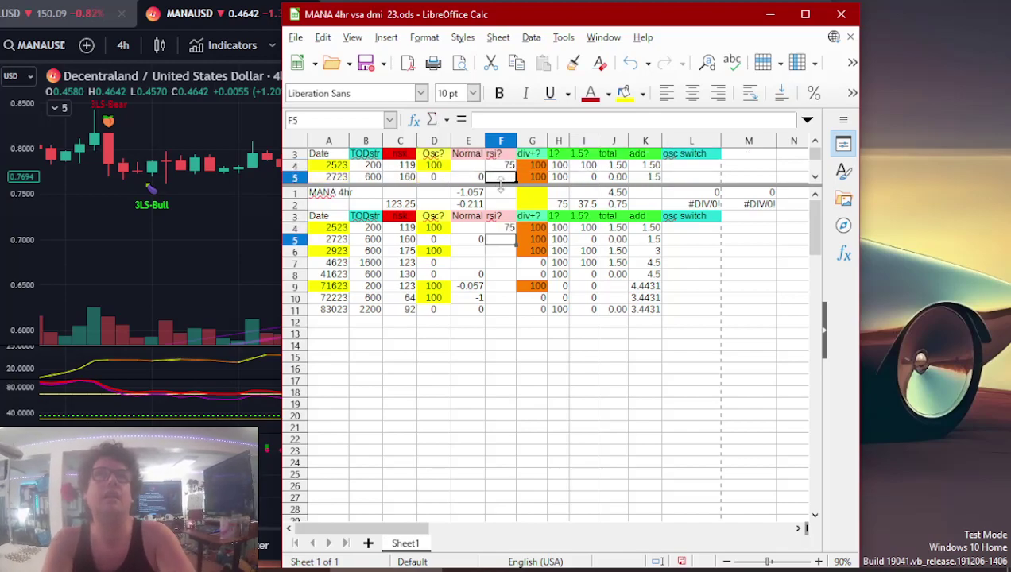
pyautogui.press('Up')
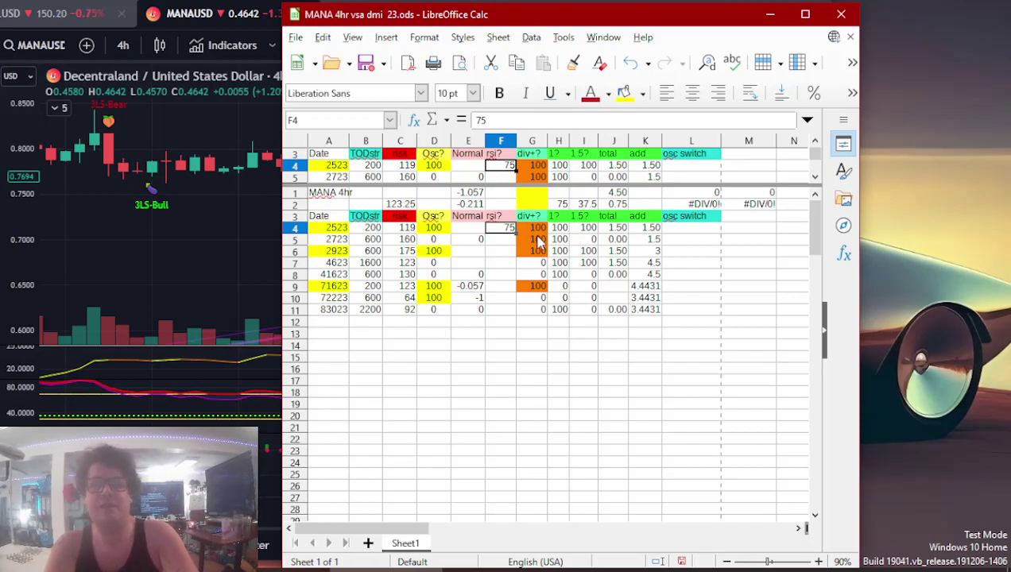
pyautogui.write('100')
pyautogui.press('Return')
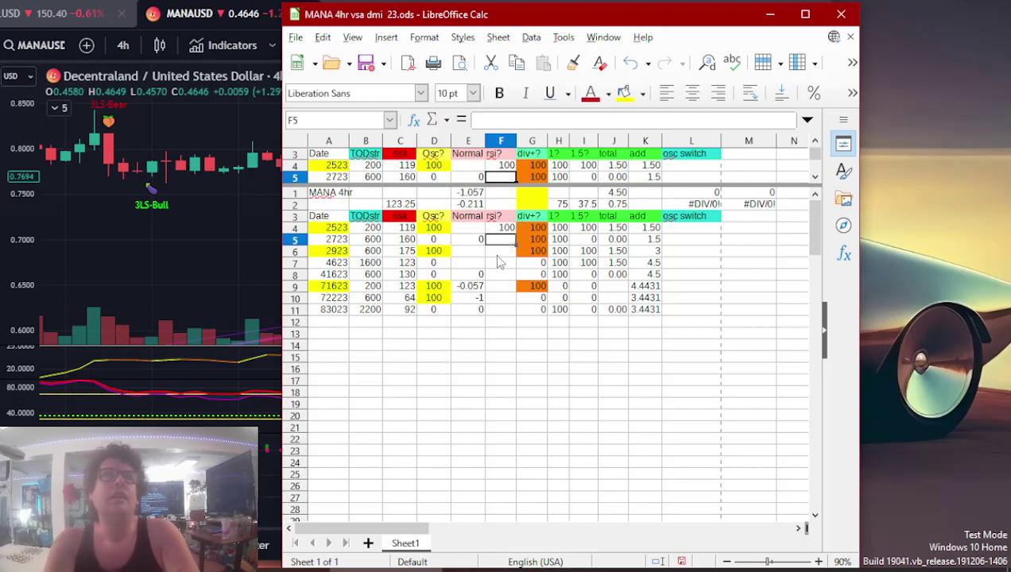
# - Inspect the MANAUSD chart and its RSI pane around 2023-02-09 for the 2923 entry in the rsi? column
pyautogui.click(501, 252)
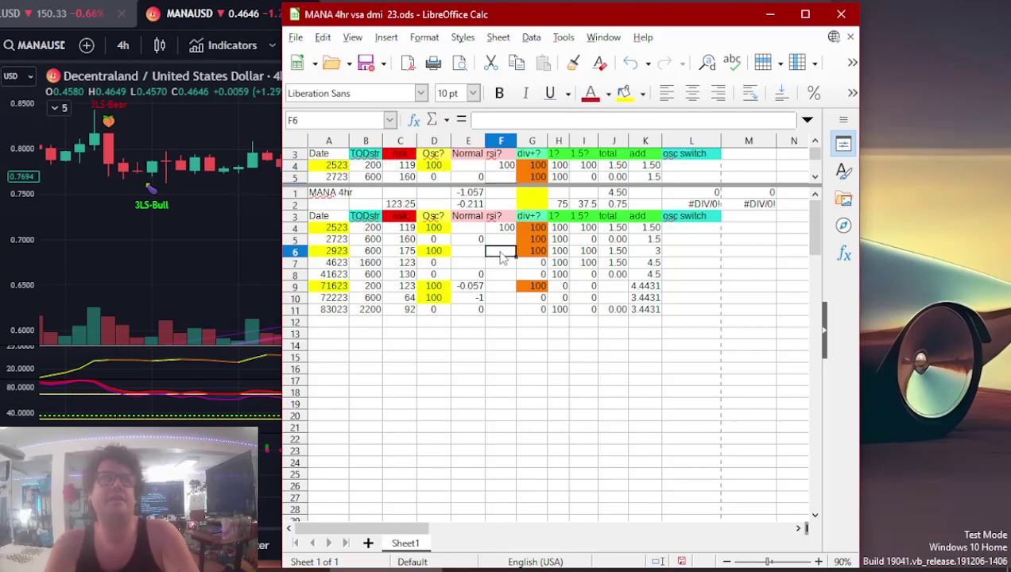
pyautogui.click(211, 186)
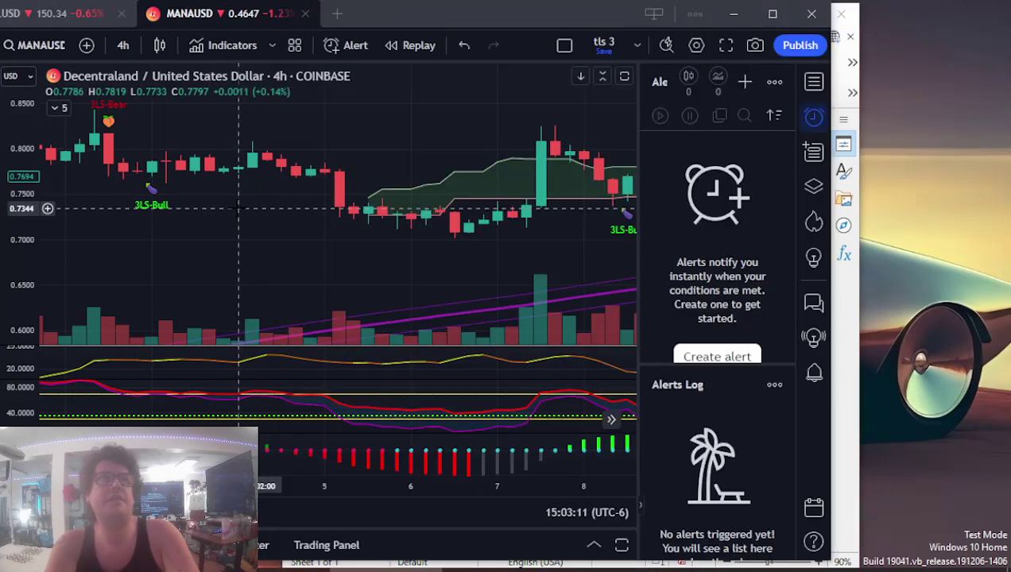
pyautogui.scroll(-5, 296, 248)
pyautogui.moveTo(296, 248); pyautogui.dragTo(181, 247)
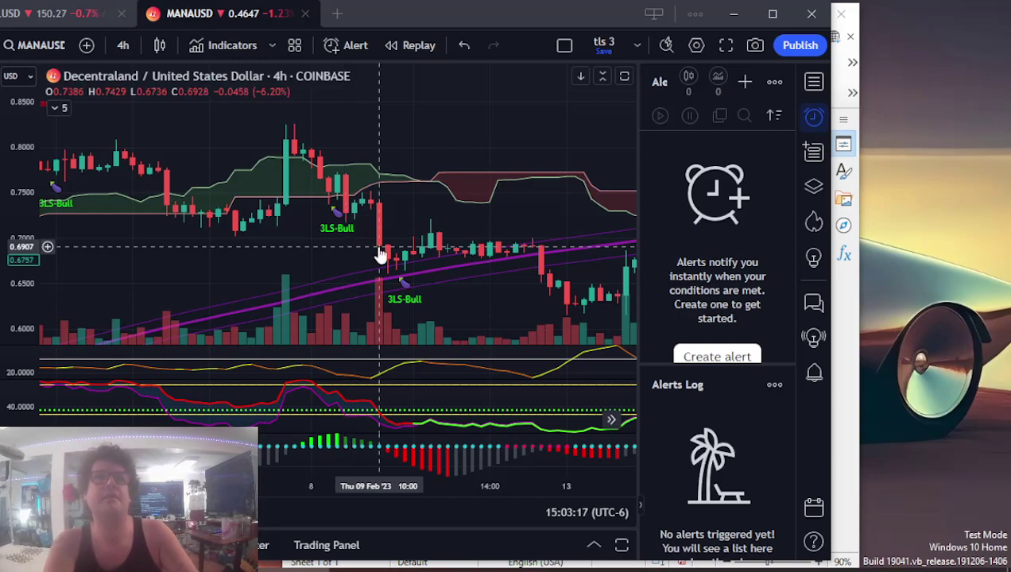
pyautogui.scroll(3, 370, 247)
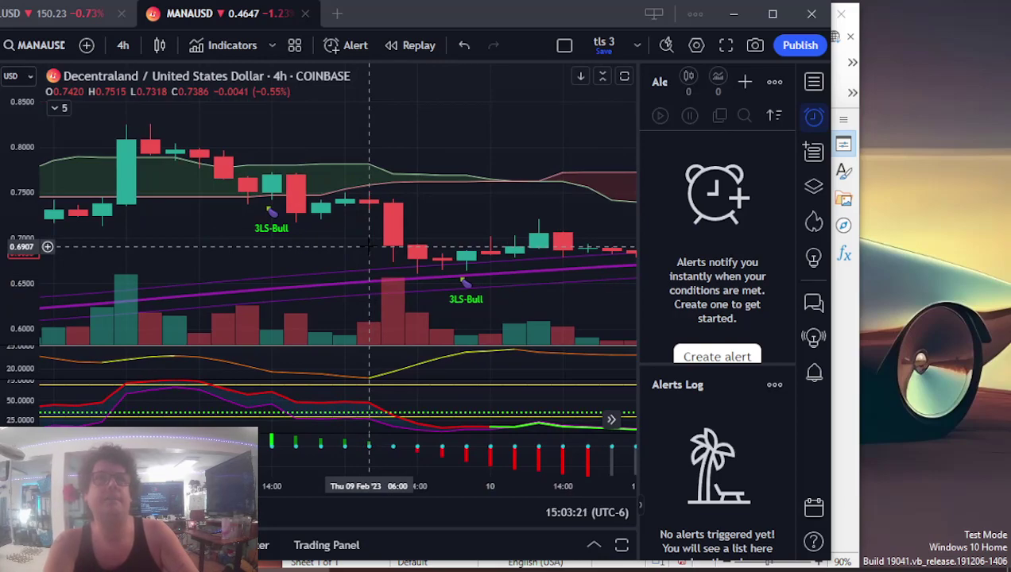
# - Return to the MANA spreadsheet and set the rsi? value for date 2923 to 200
pyautogui.click(383, 566)
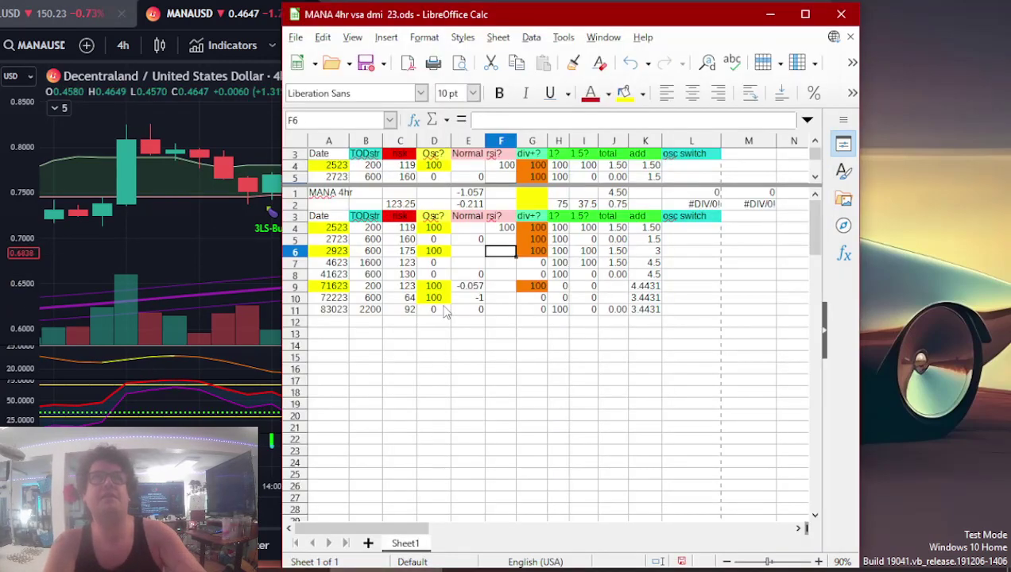
pyautogui.write('200')
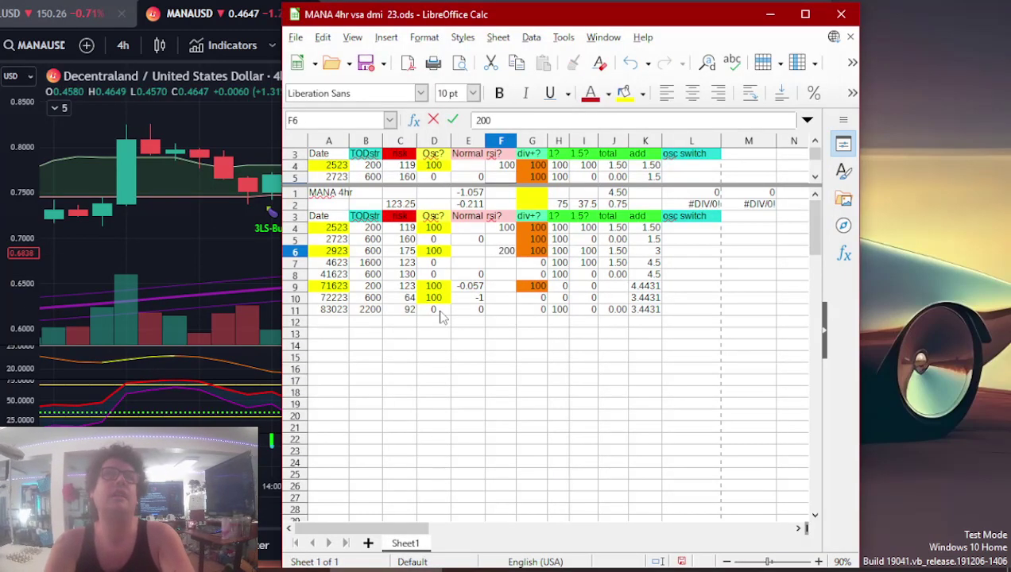
pyautogui.press('Return')
pyautogui.press('Down')
pyautogui.press('Down')
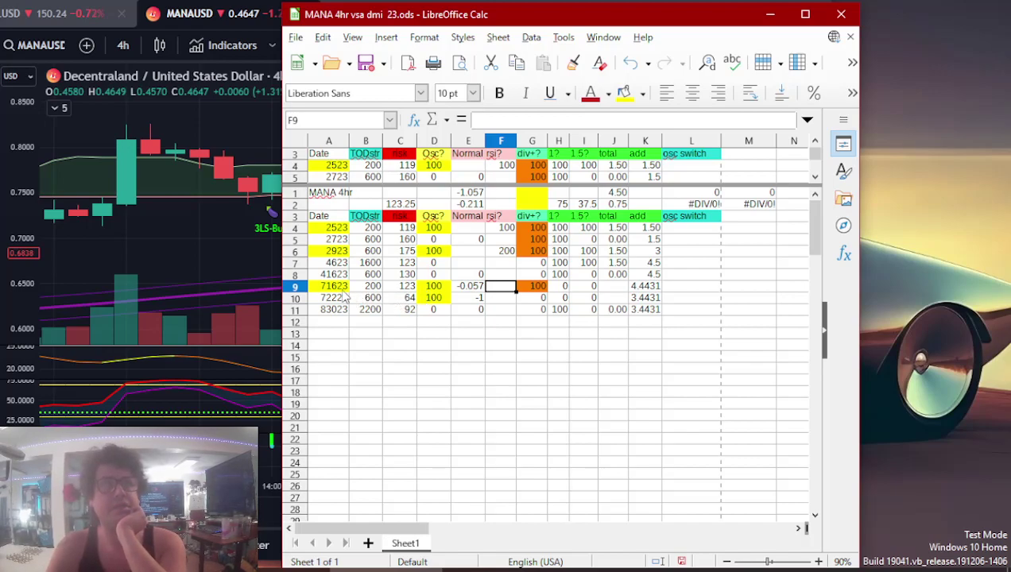
# - Switch to TradingView and jump the MANAUSD chart to 2023-07-16, rechecking the date in the spreadsheet
pyautogui.click(250, 210)
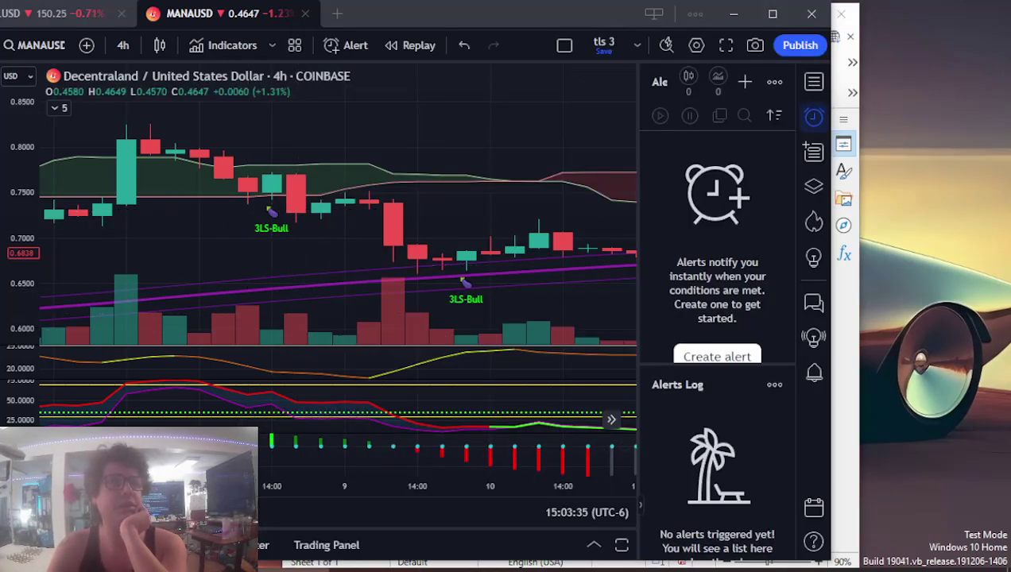
pyautogui.hotkey('alt', 'g')
pyautogui.click(478, 220)
pyautogui.click(479, 219)
pyautogui.click(478, 219)
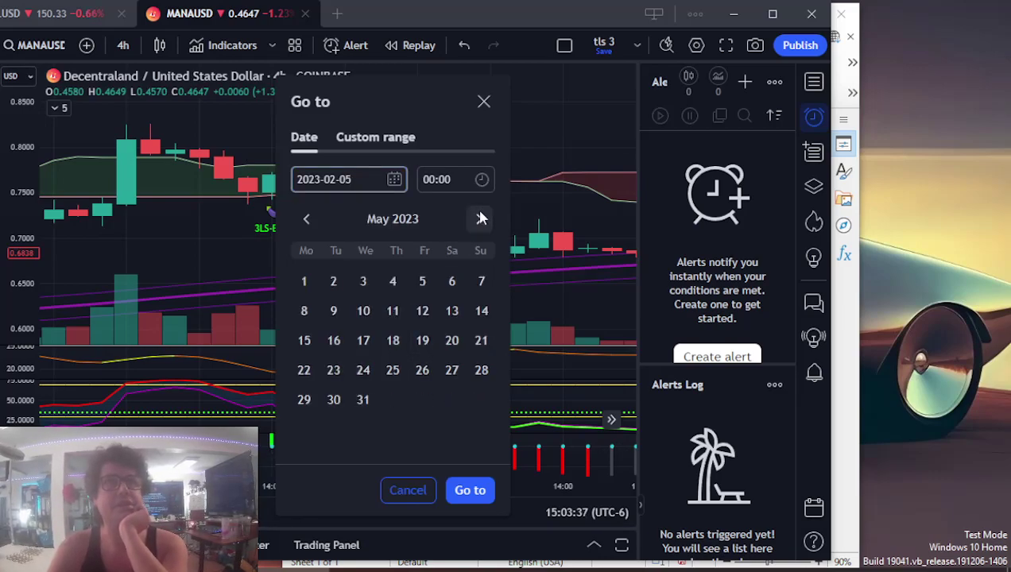
pyautogui.click(478, 219)
pyautogui.click(479, 219)
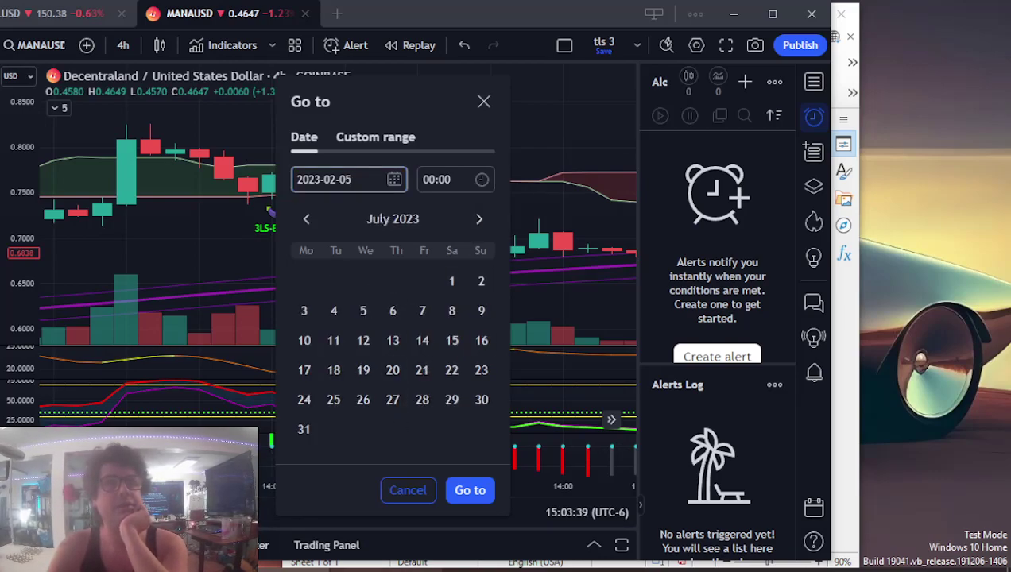
pyautogui.hotkey('alt', 'Tab')
pyautogui.hotkey('alt', 'Tab')
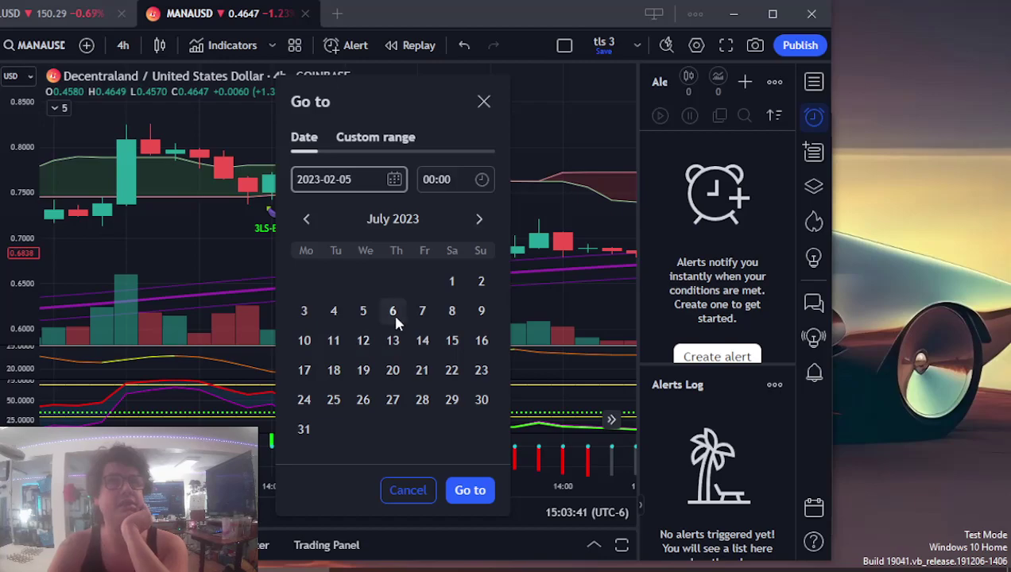
pyautogui.click(481, 341)
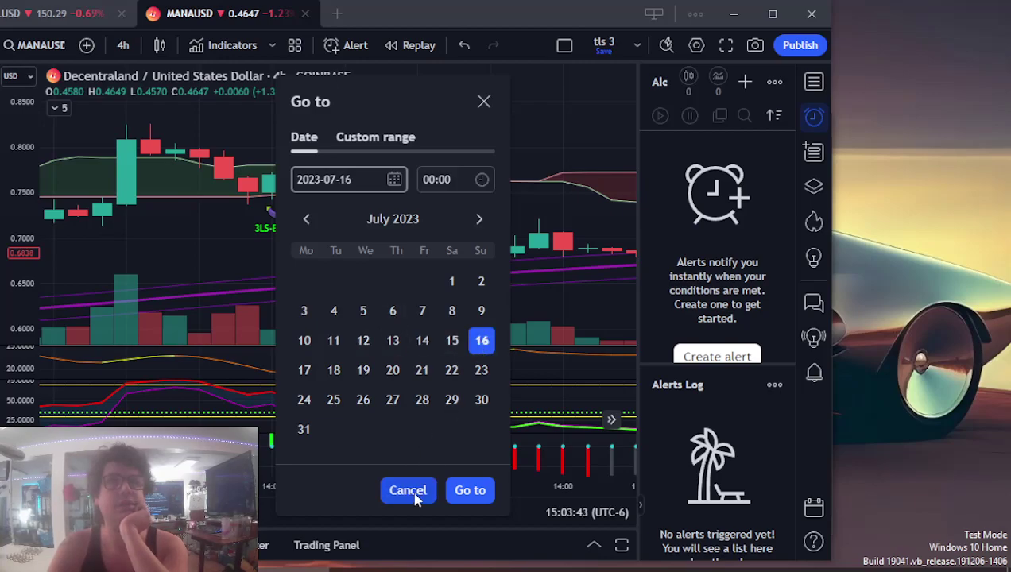
pyautogui.click(469, 490)
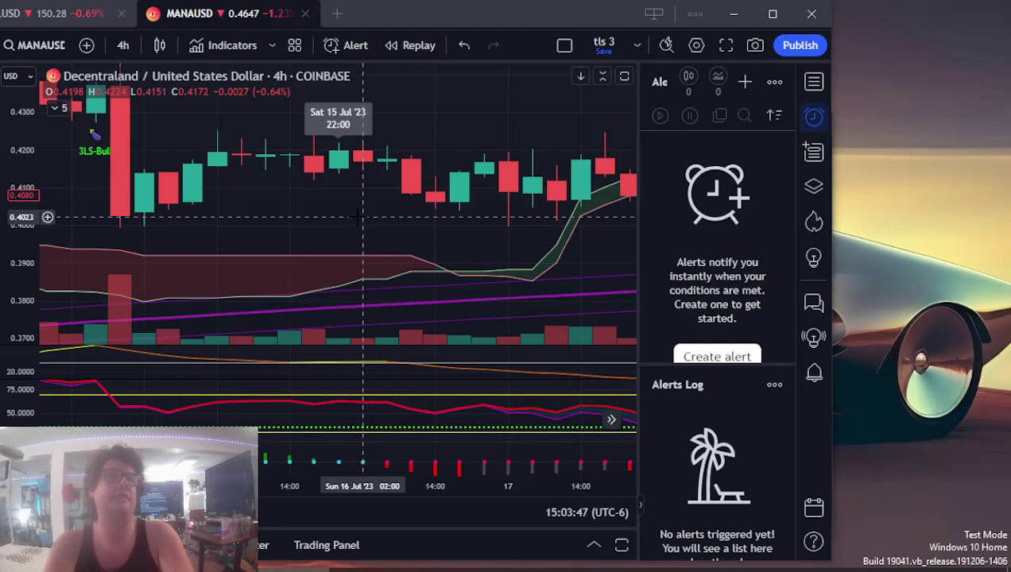
# - Compress the MANAUSD price scale and inspect the candles and RSI pane around 16 July 2023
pyautogui.moveTo(29, 256); pyautogui.dragTo(29, 286)
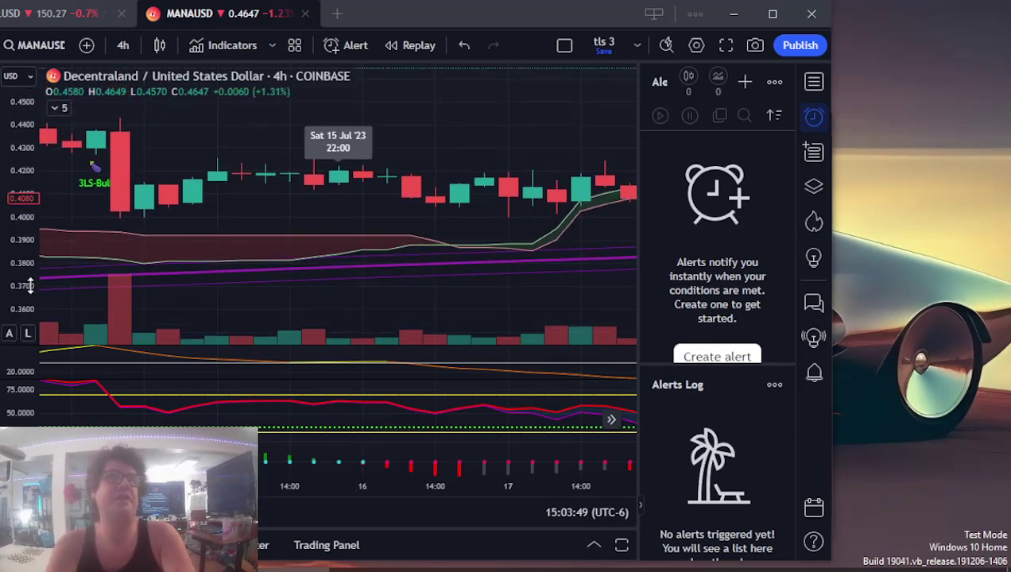
pyautogui.moveTo(267, 244); pyautogui.dragTo(407, 239)
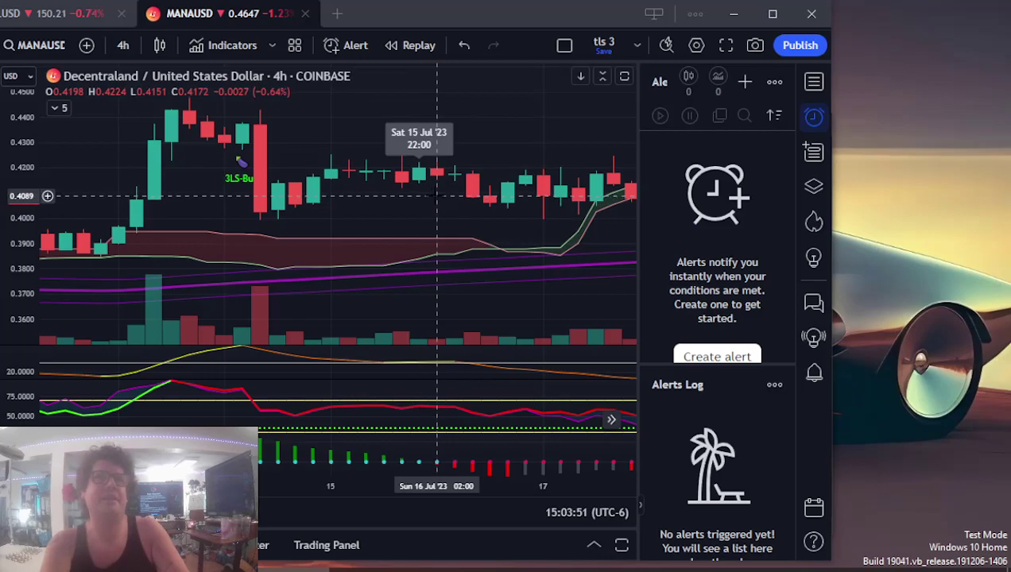
pyautogui.scroll(10, 436, 194)
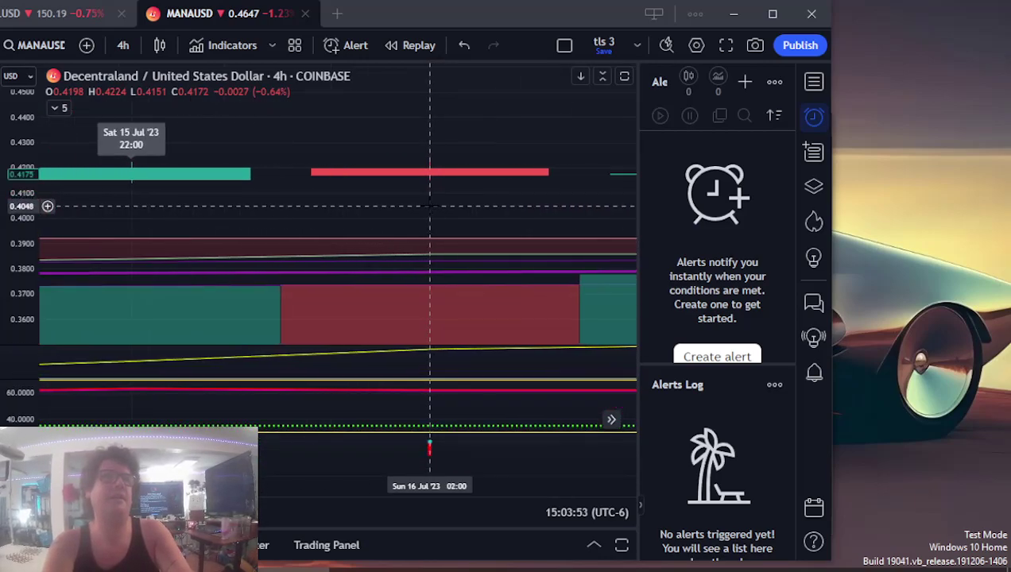
pyautogui.scroll(-8, 429, 205)
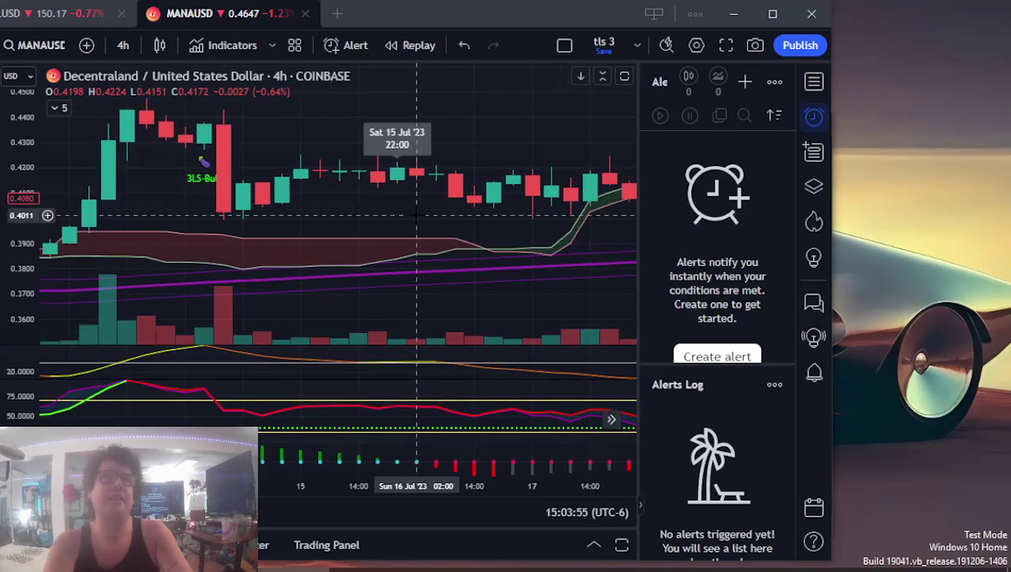
pyautogui.moveTo(380, 215); pyautogui.dragTo(375, 216)
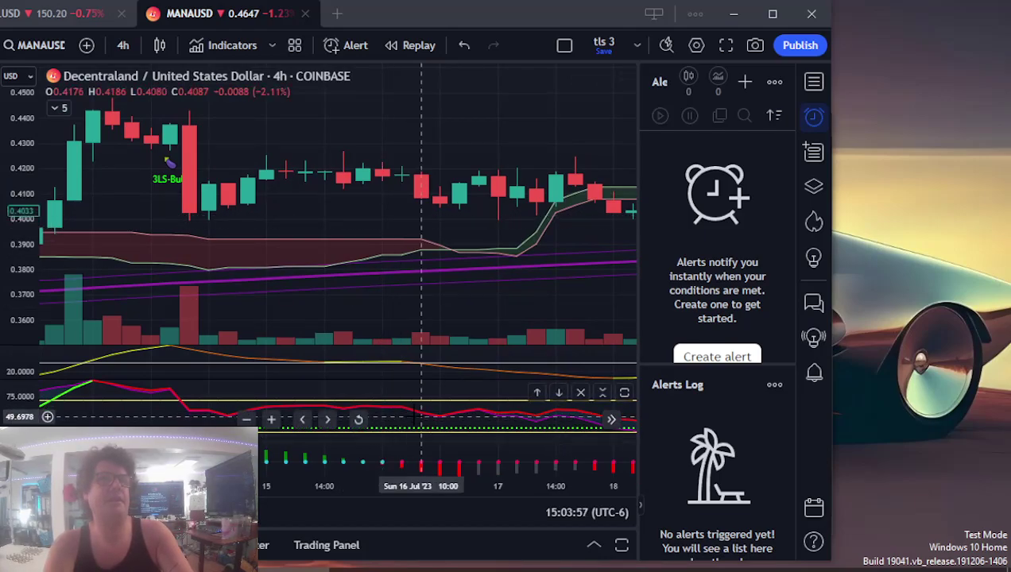
# - In the MANA spreadsheet, set the rsi? value for date 71623 to 0 and fill that cell with Brick
pyautogui.hotkey('alt', 'Tab')
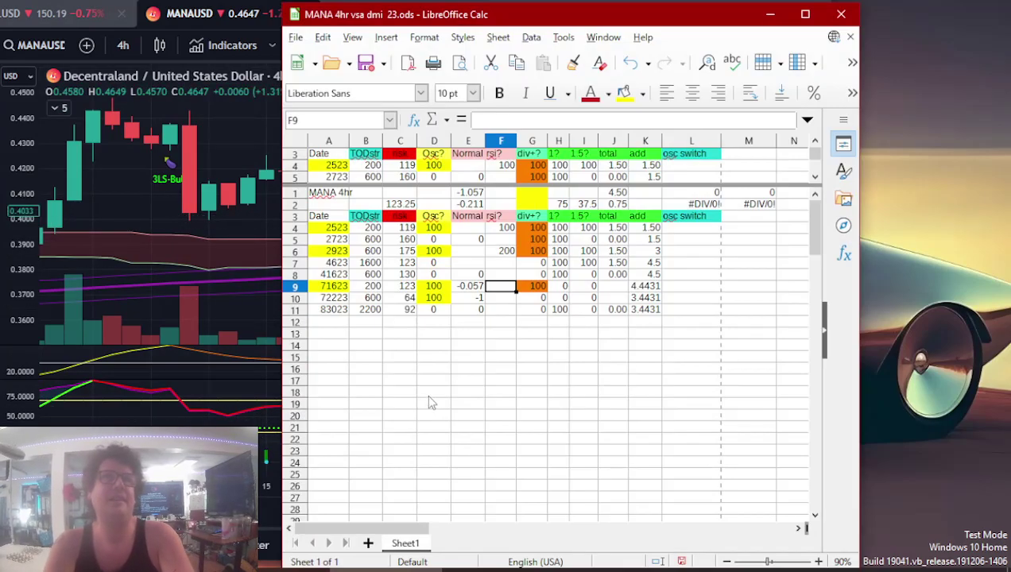
pyautogui.write('0')
pyautogui.press('Up')
pyautogui.press('Down')
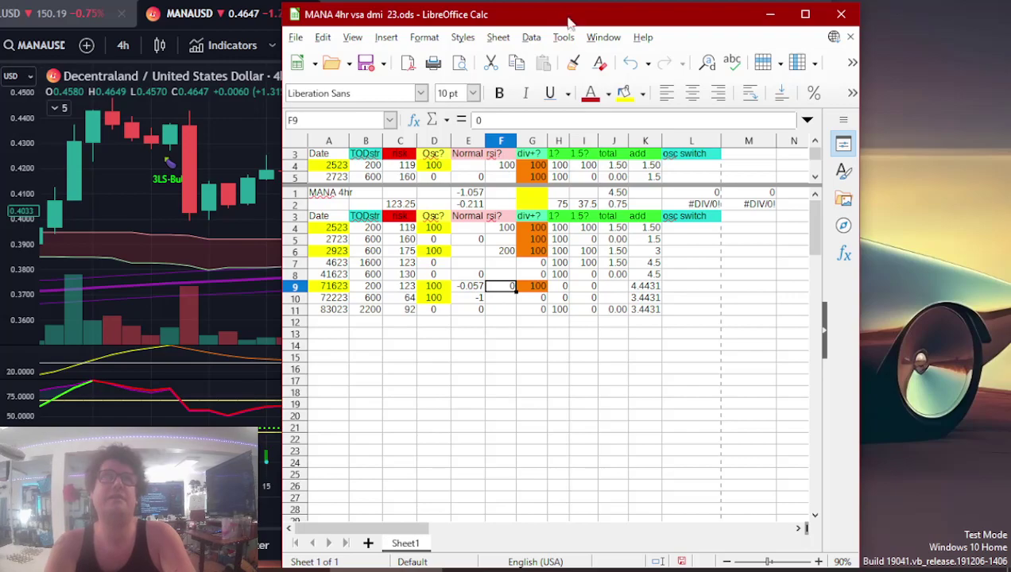
pyautogui.click(643, 93)
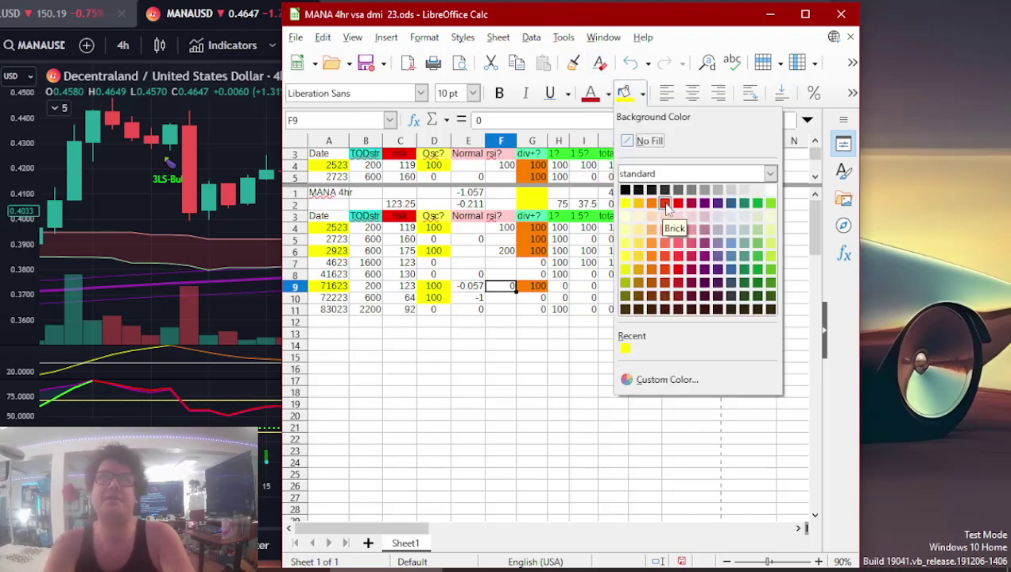
pyautogui.click(666, 205)
pyautogui.click(509, 322)
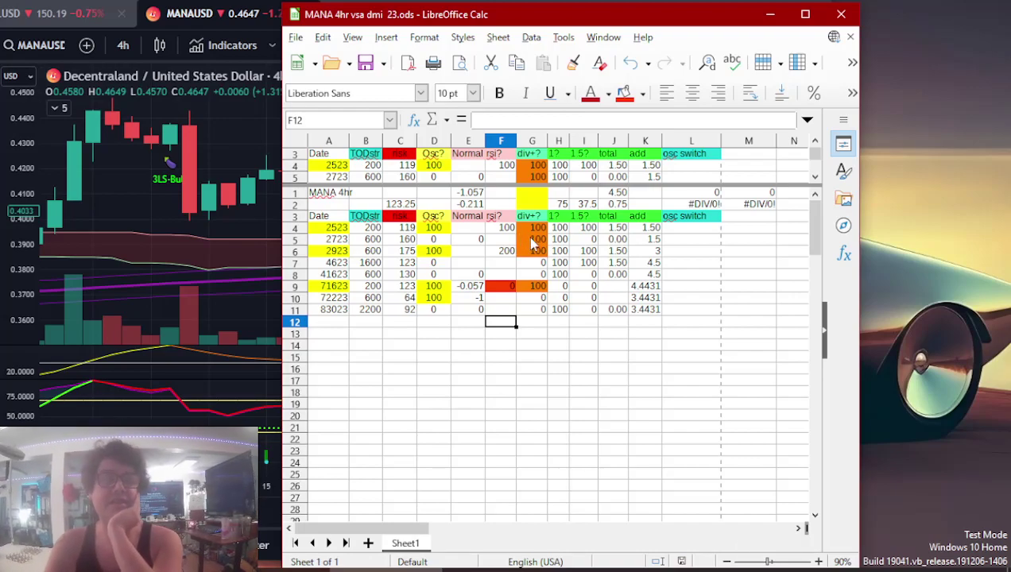
# - Switch to OBS and enlarge the Video Capture Device source to about a third of the scene's width
pyautogui.hotkey('alt', 'Tab')
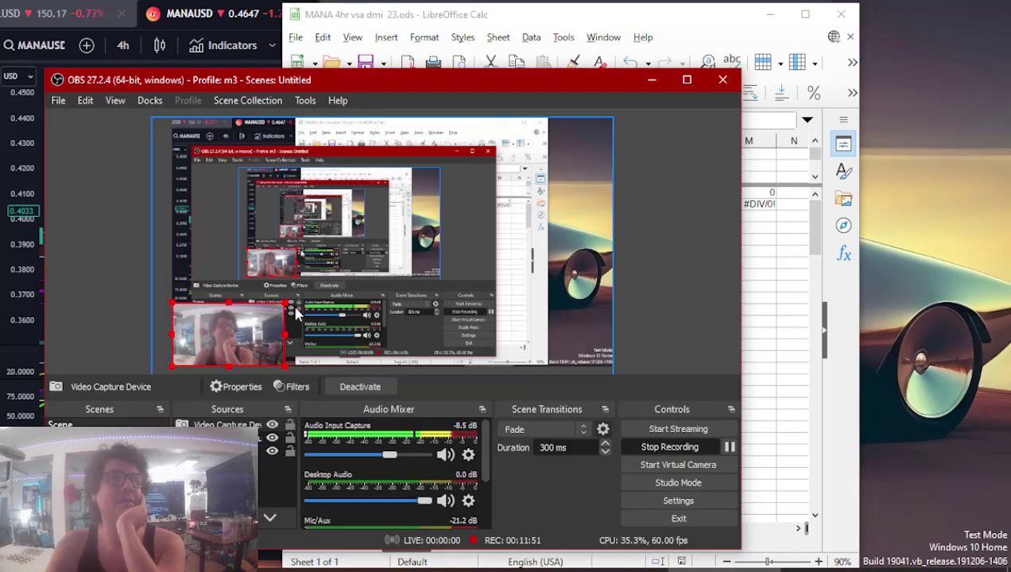
pyautogui.moveTo(285, 302); pyautogui.dragTo(491, 187)
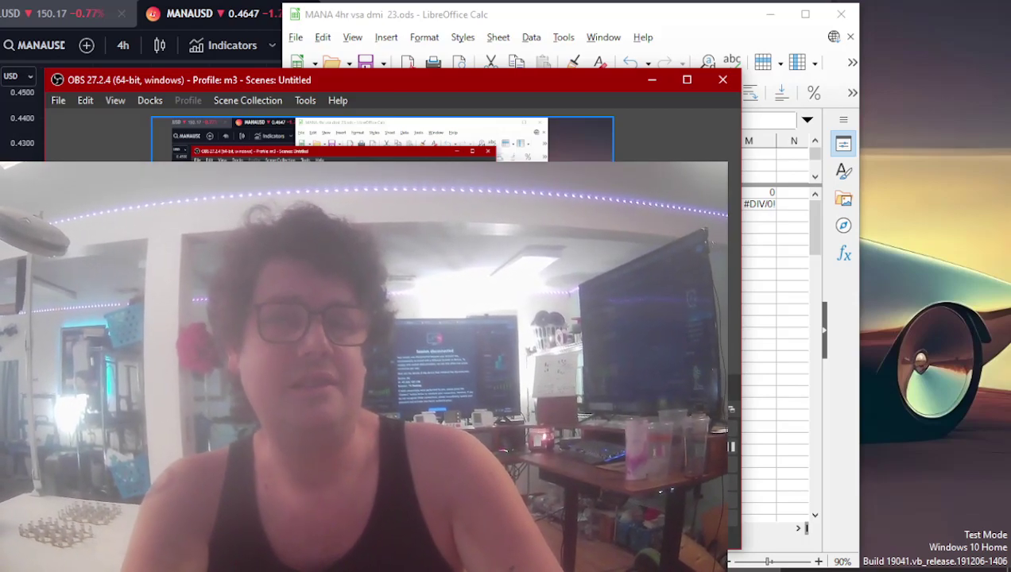
pyautogui.moveTo(484, 190); pyautogui.dragTo(322, 292)
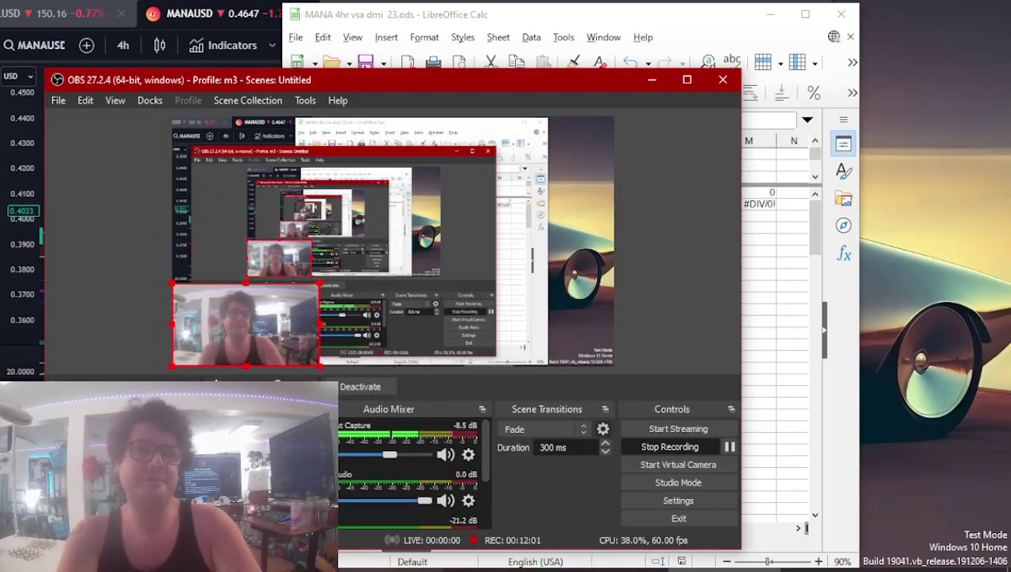
# - Close the MANA spreadsheet and open the NEAR 4hr vsa dmi 23 file from the 2023 4h folder
pyautogui.click(626, 567)
pyautogui.click(504, 300)
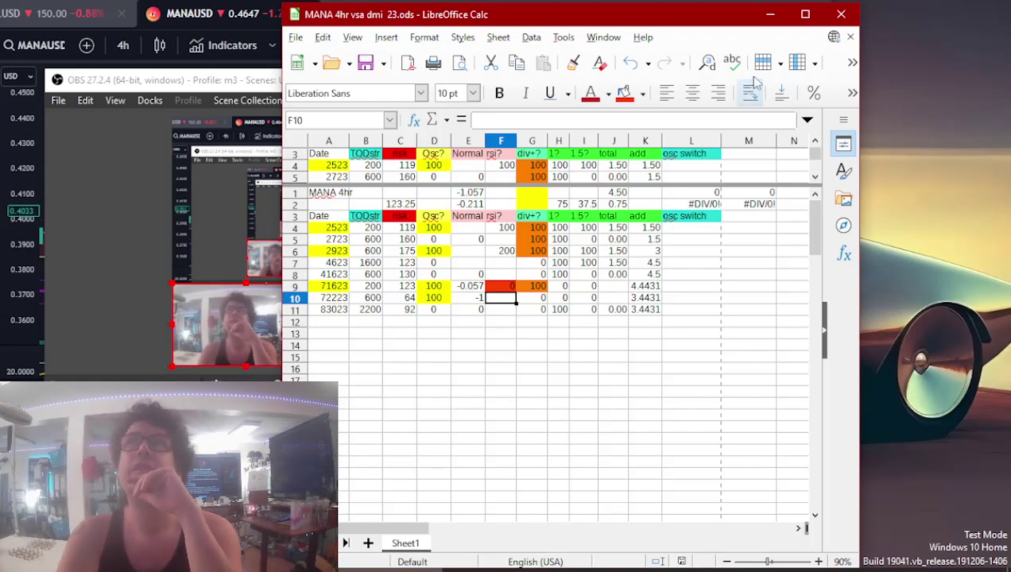
pyautogui.click(840, 15)
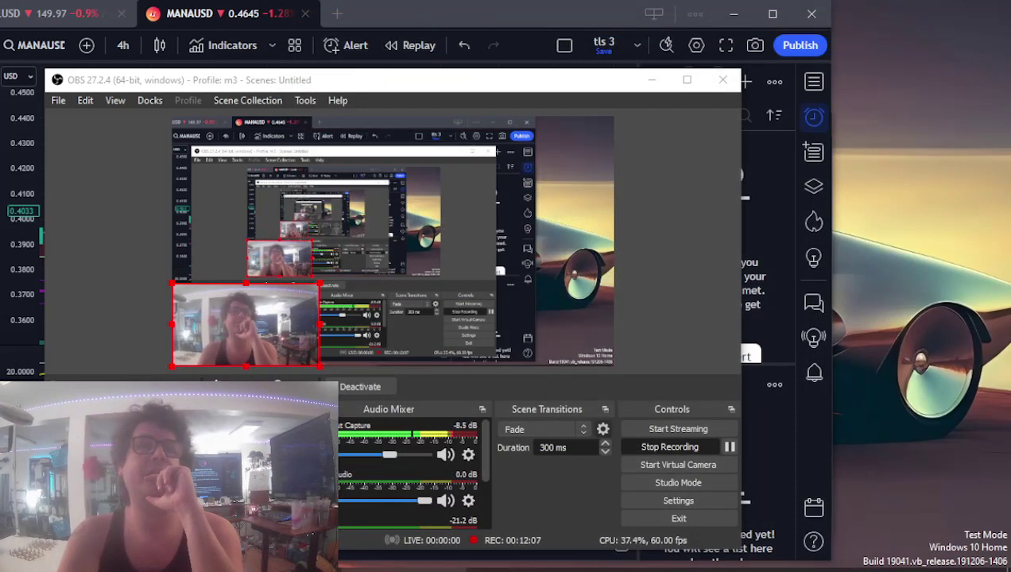
pyautogui.click(407, 567)
pyautogui.click(283, 336)
pyautogui.doubleClick(282, 338)
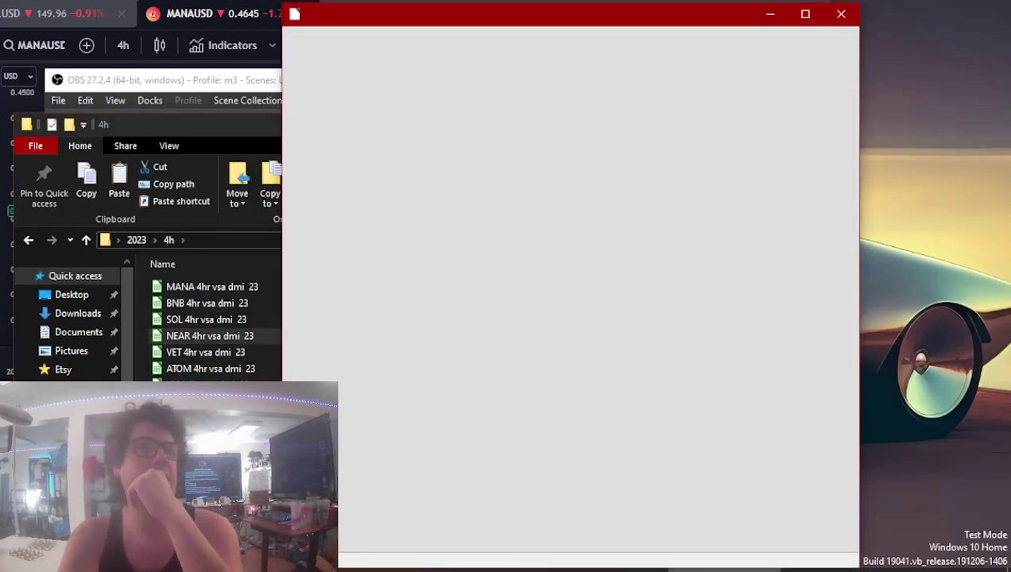
# - Switch to TradingView and load the NEARUSD chart from Coinbase
pyautogui.click(46, 8)
pyautogui.click(40, 52)
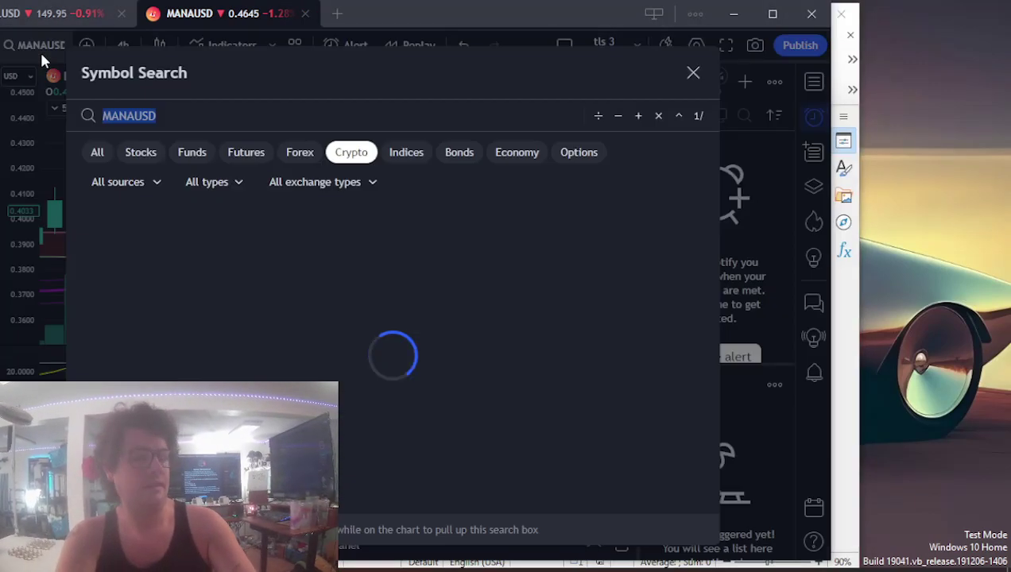
pyautogui.write('NEAR')
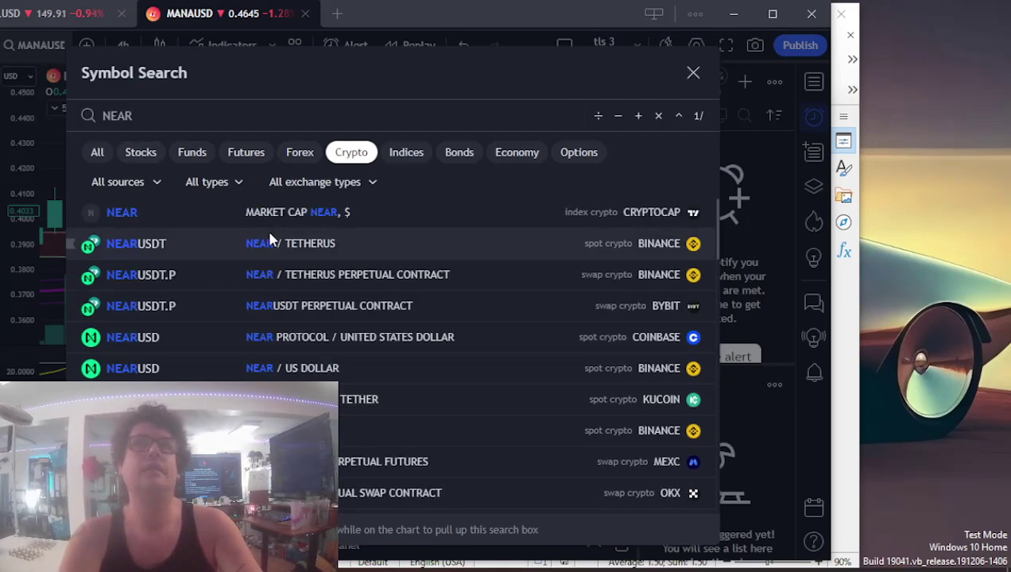
pyautogui.click(285, 337)
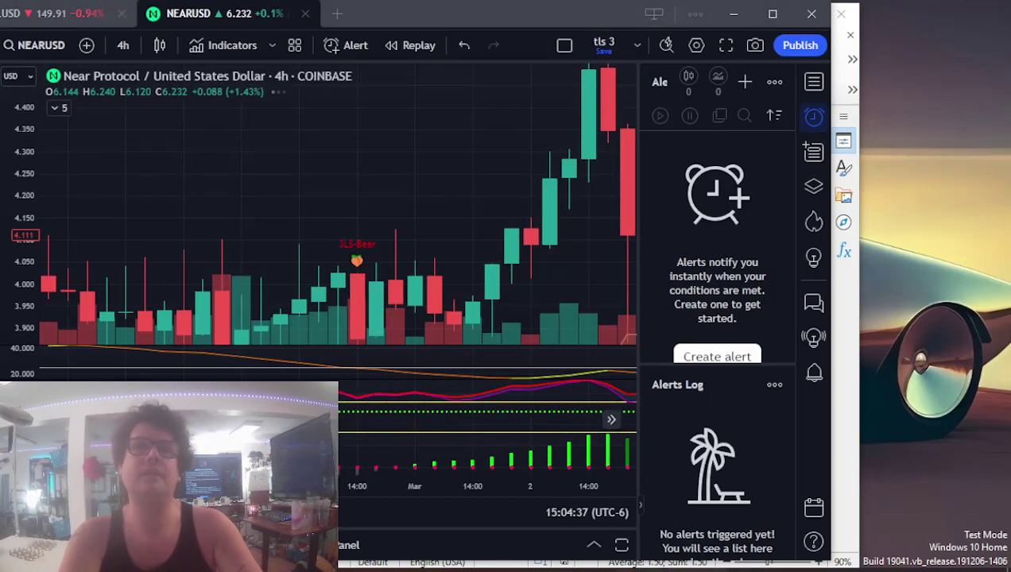
# - Return to the NEAR spreadsheet and fill the Osc? cells containing 100 for dates 32623, 5723 and 61623 with yellow
pyautogui.hotkey('alt', 'Tab')
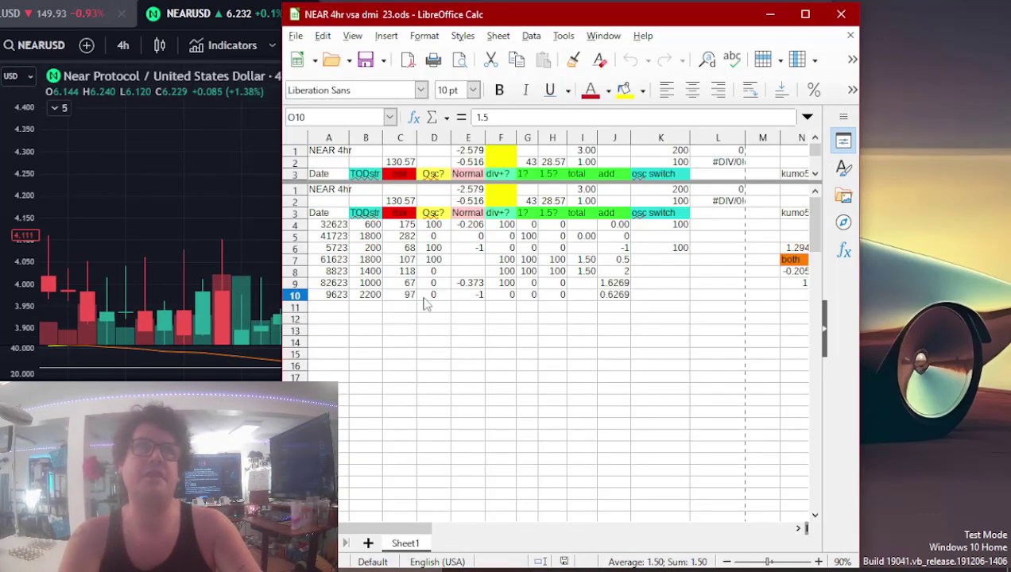
pyautogui.click(443, 226)
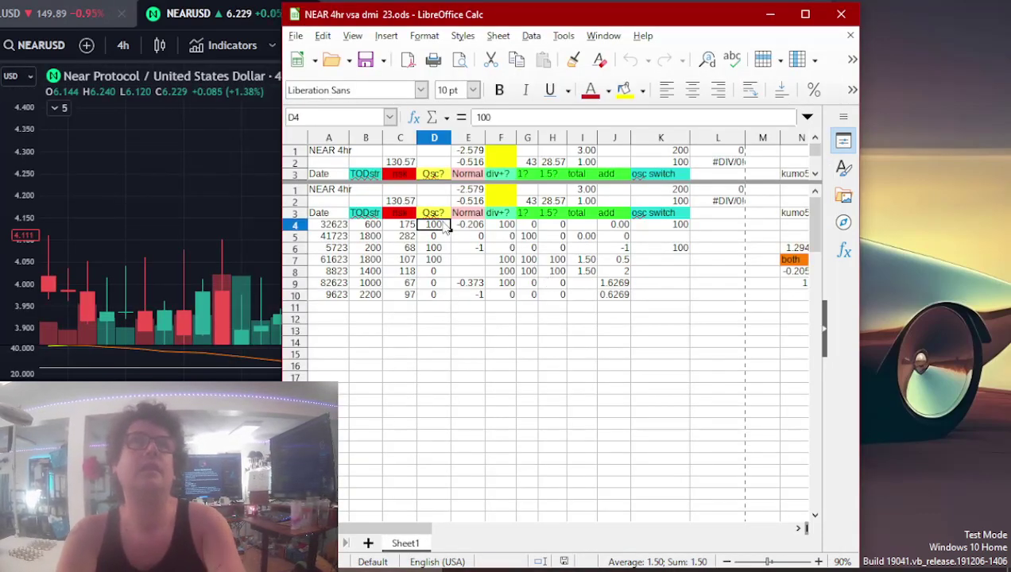
pyautogui.click(624, 90)
pyautogui.press('Down')
pyautogui.press('Down')
pyautogui.click(628, 93)
# - Fill the div+? cells containing 100 for dates 32623, 61623, 8823 and 82623 with yellow
pyautogui.press('Down')
pyautogui.click(628, 93)
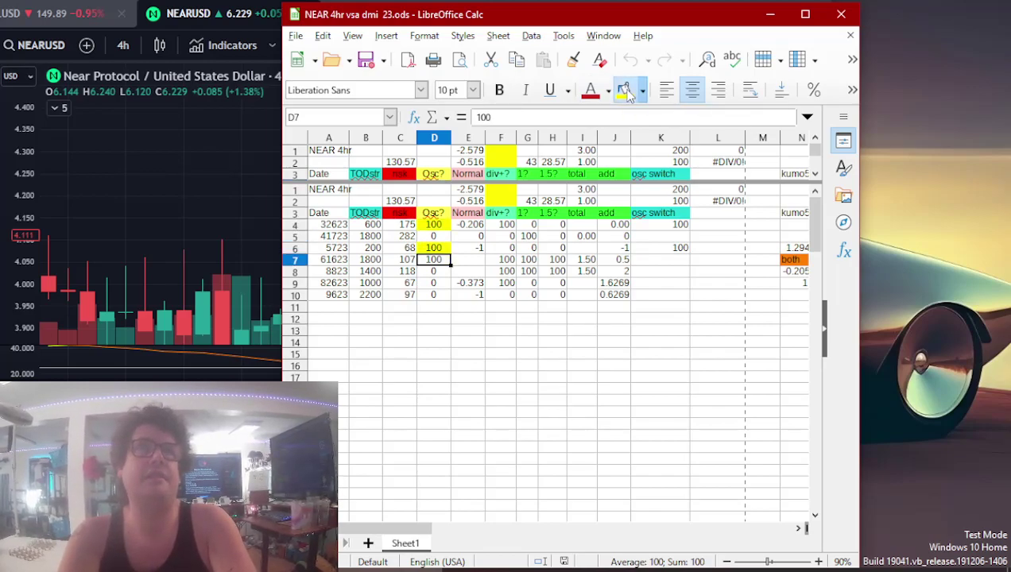
pyautogui.press('Up')
pyautogui.press('Up')
pyautogui.press('Up')
pyautogui.press('Right')
pyautogui.press('Right')
pyautogui.click(628, 93)
pyautogui.press('Down')
pyautogui.press('Down')
pyautogui.press('Down')
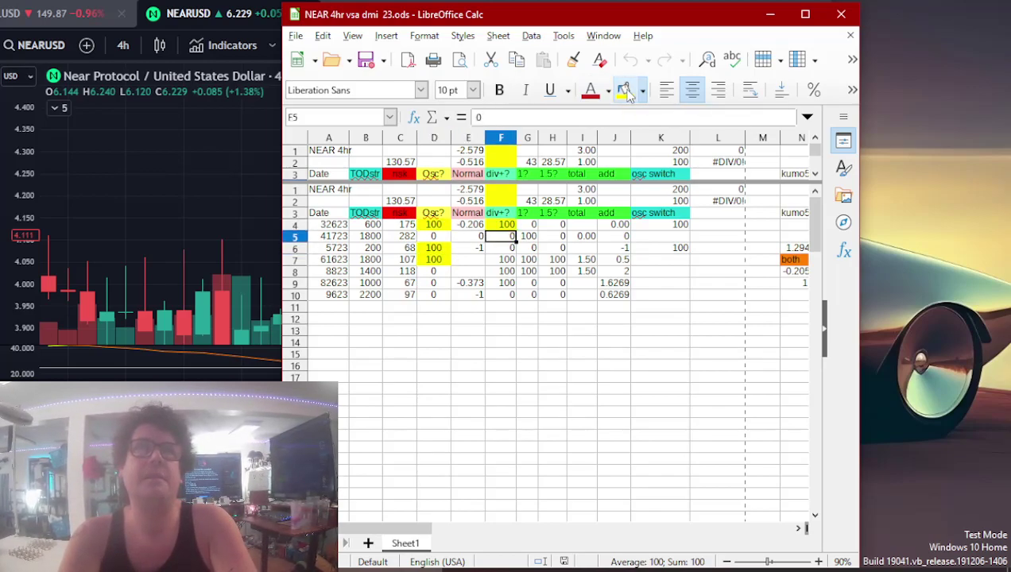
pyautogui.click(628, 93)
pyautogui.press('Down')
pyautogui.click(628, 93)
pyautogui.press('Down')
pyautogui.click(628, 93)
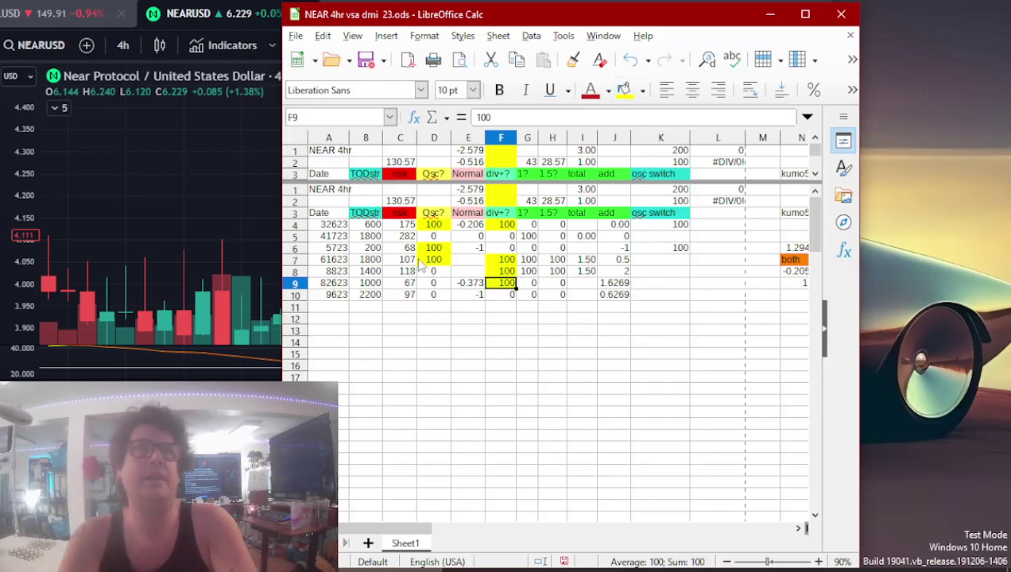
# - Fill the date cells 32623 and 61623 in the Date column with yellow
pyautogui.click(333, 225)
pyautogui.click(625, 93)
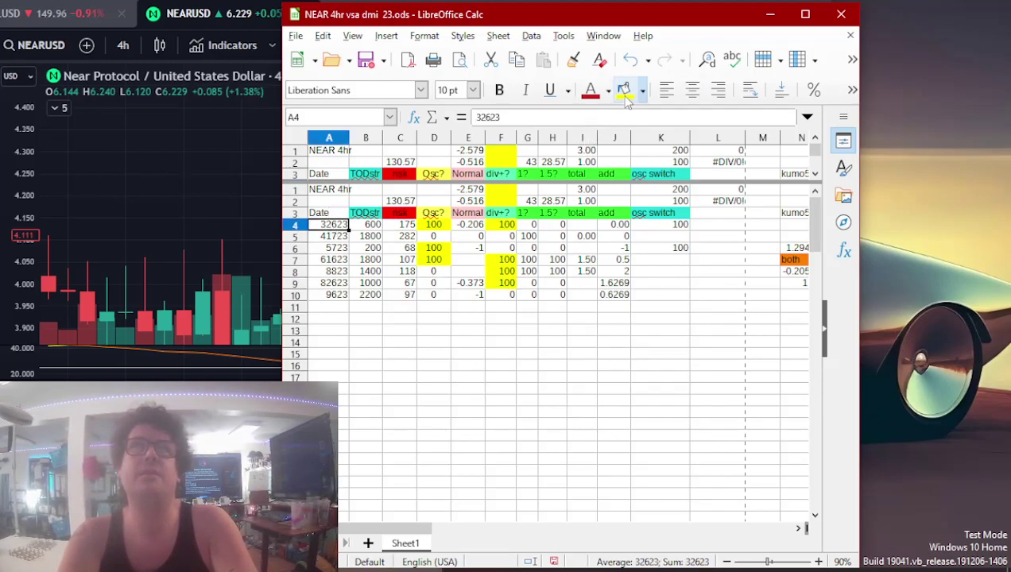
pyautogui.press('Down')
pyautogui.press('Down')
pyautogui.press('Down')
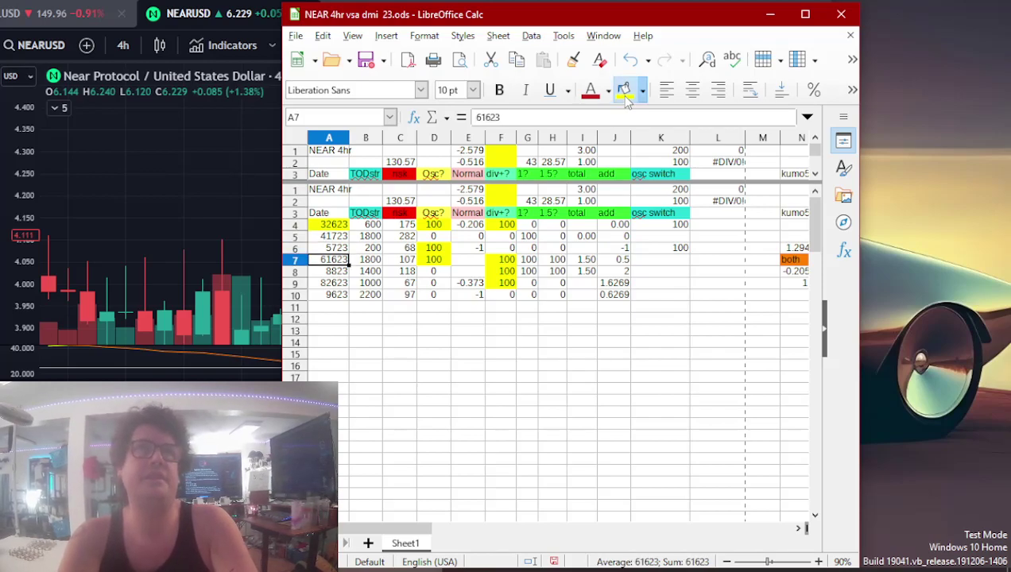
# - Insert a new column after the Normal column and head it rsi? in row 3
pyautogui.click(479, 143)
pyautogui.rightClick(479, 143)
pyautogui.click(525, 234)
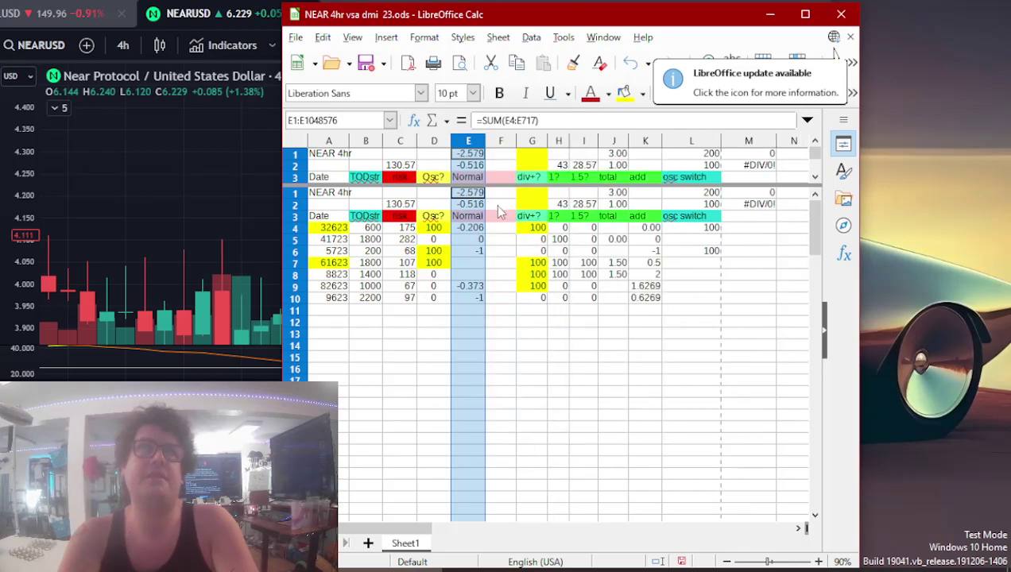
pyautogui.click(495, 218)
pyautogui.write('rsi')
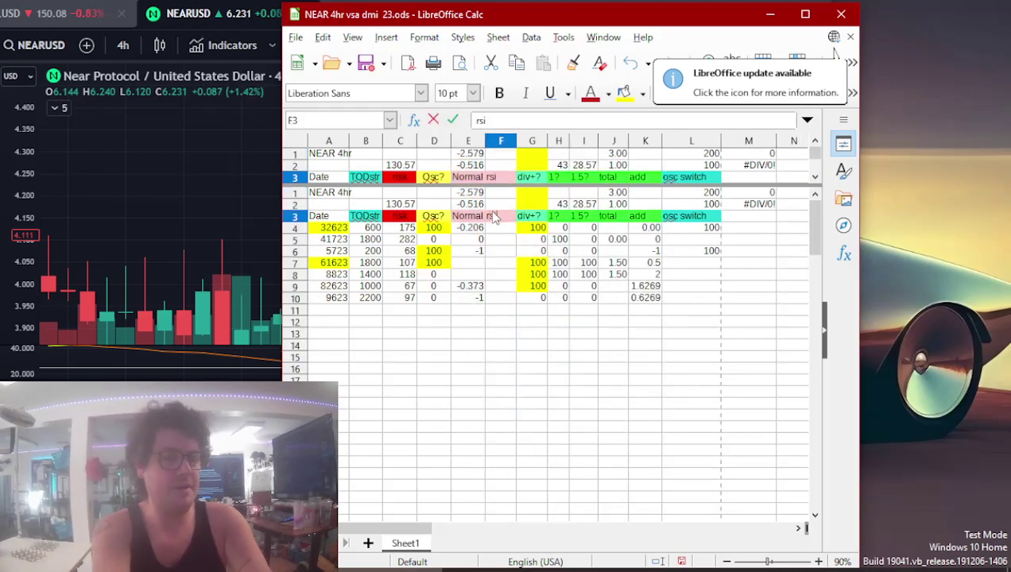
pyautogui.write('?')
pyautogui.press('Return')
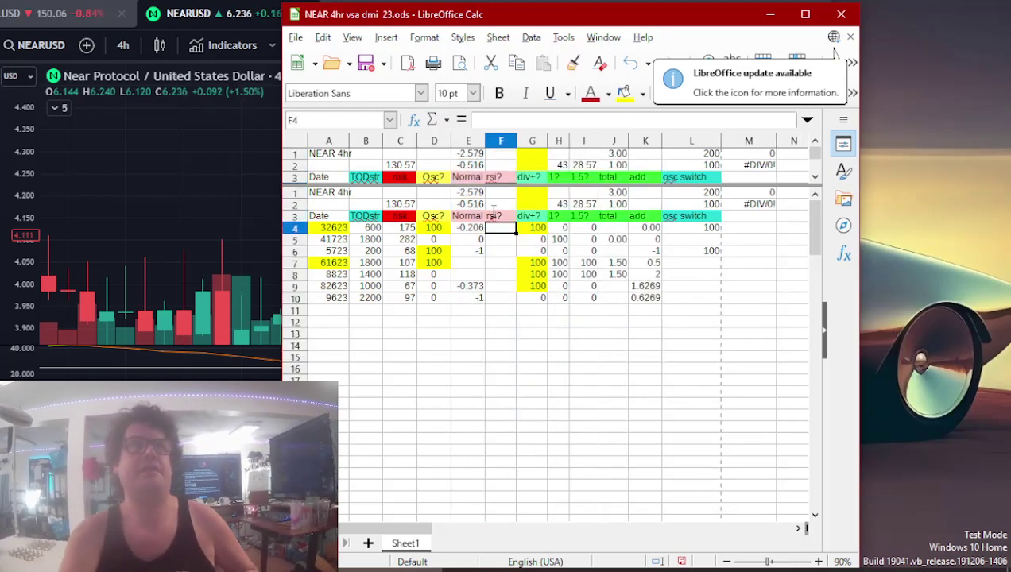
# - Switch to TradingView, jump the NEARUSD chart to 26 March 2023 and examine the candles and RSI around that date
pyautogui.click(270, 224)
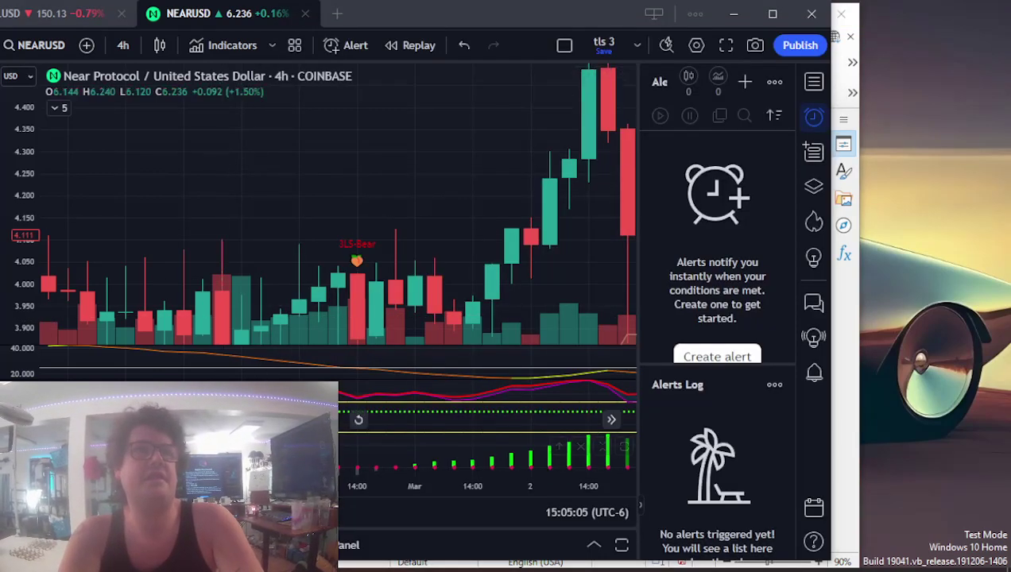
pyautogui.hotkey('alt', 'g')
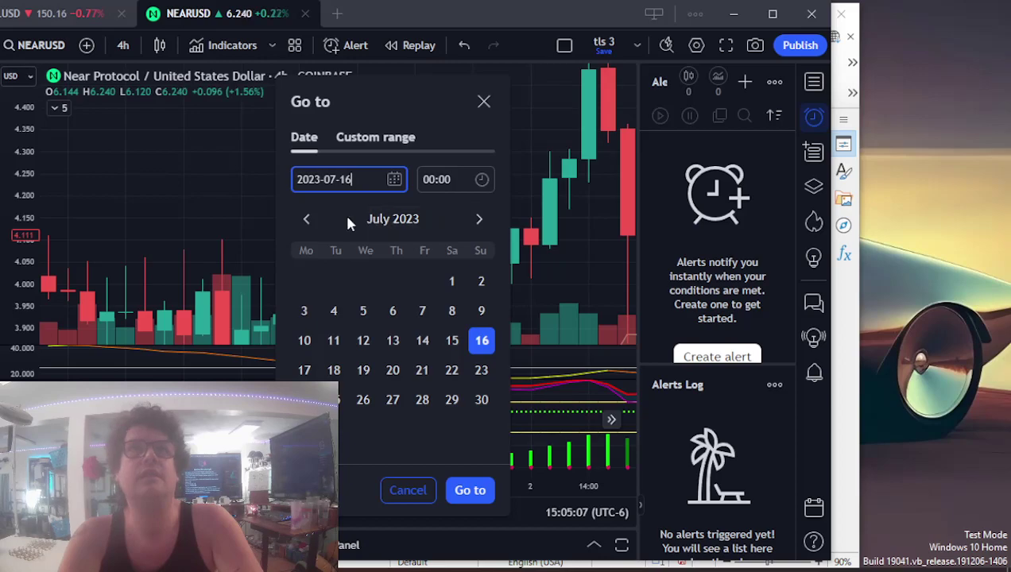
pyautogui.click(307, 220)
pyautogui.click(308, 219)
pyautogui.click(308, 220)
pyautogui.click(308, 219)
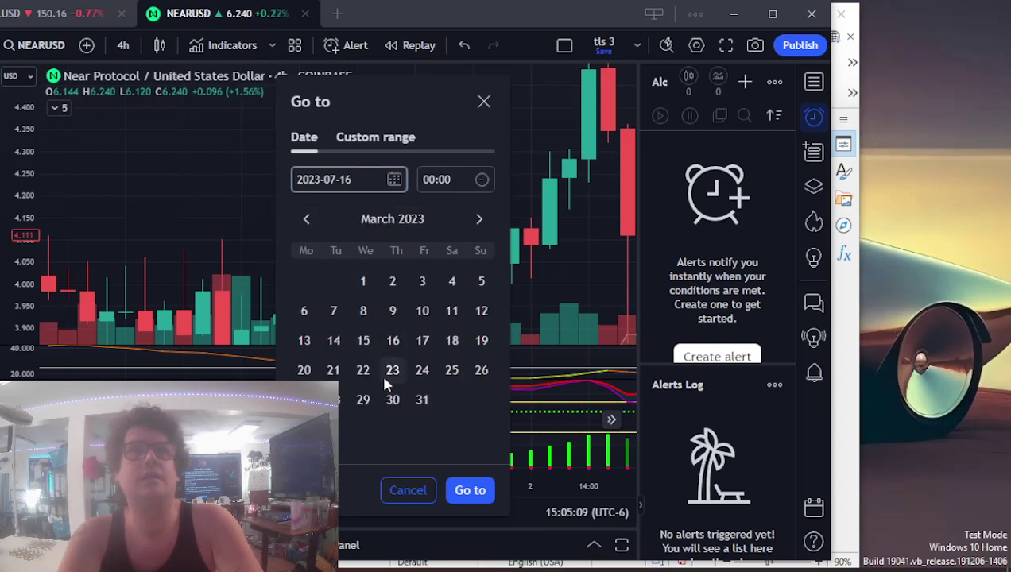
pyautogui.click(475, 380)
pyautogui.click(470, 491)
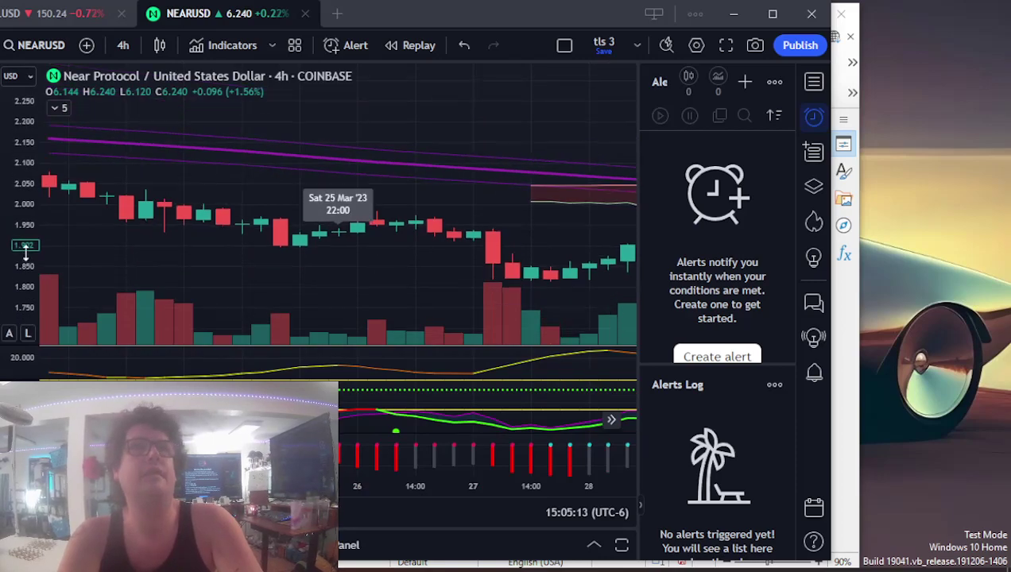
pyautogui.moveTo(412, 265); pyautogui.dragTo(321, 240)
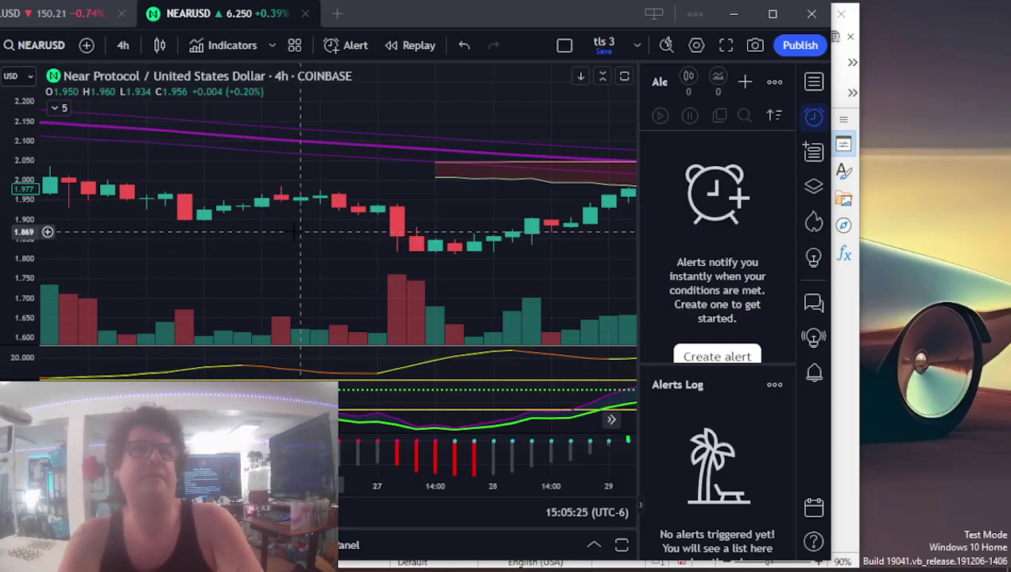
# - Return to the NEAR spreadsheet and enter 200 in the rsi? cell for date 32623
pyautogui.click(384, 565)
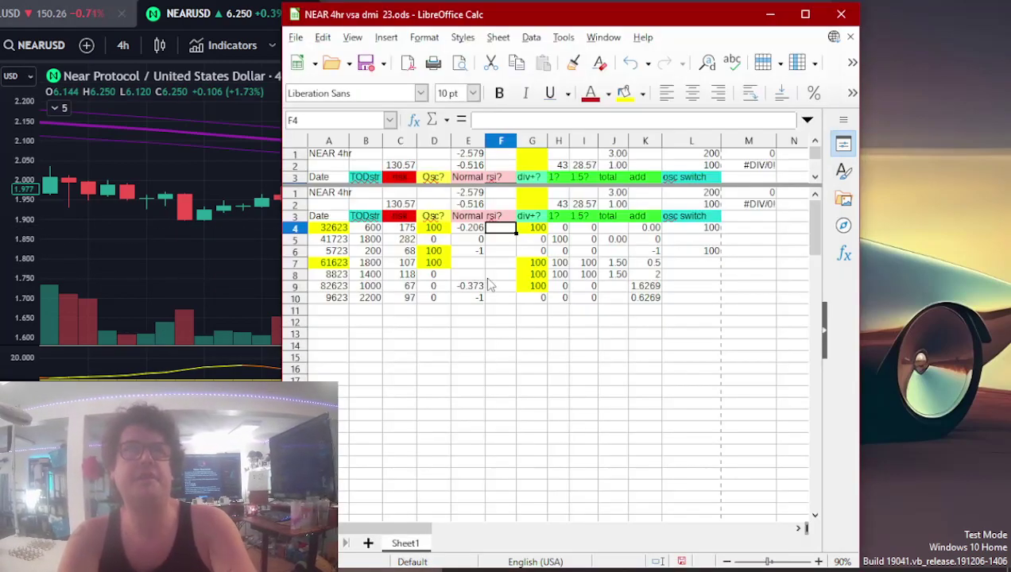
pyautogui.write('200')
pyautogui.press('Return')
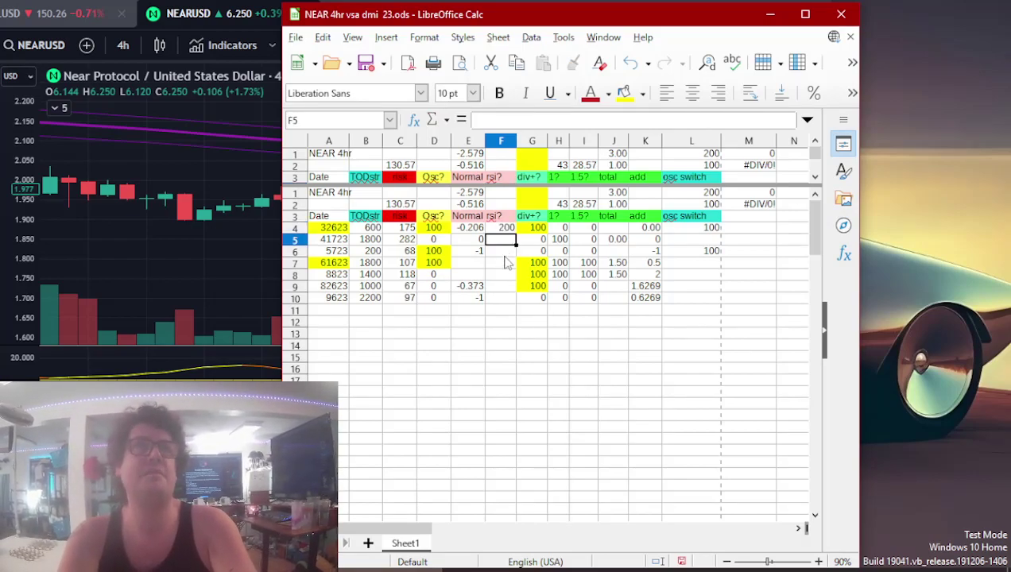
pyautogui.press('Down')
pyautogui.press('Down')
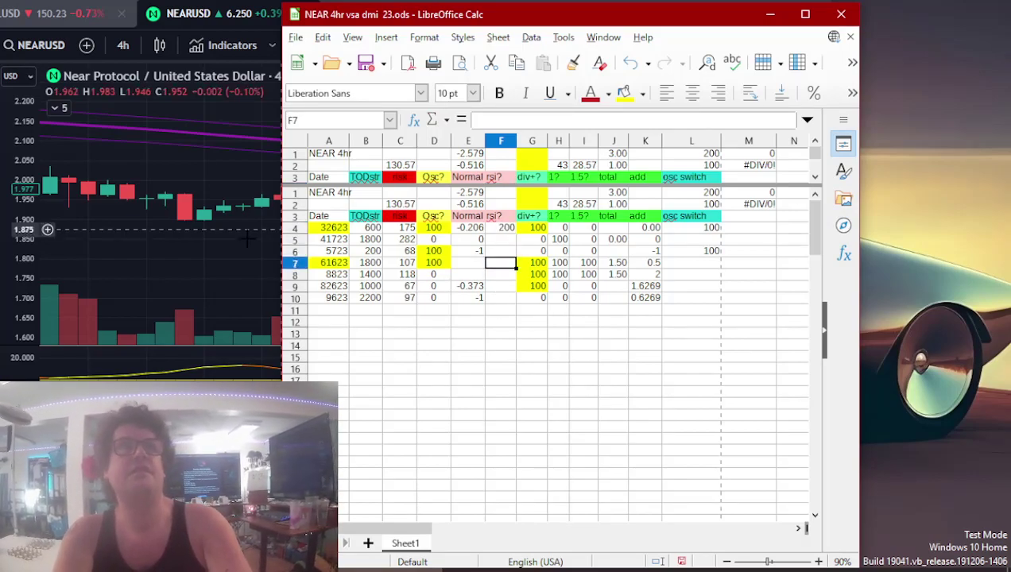
# - Switch to TradingView and examine the NEARUSD candles and RSI from 16 June 2023 onward
pyautogui.click(245, 234)
pyautogui.scroll(-4, 250, 234)
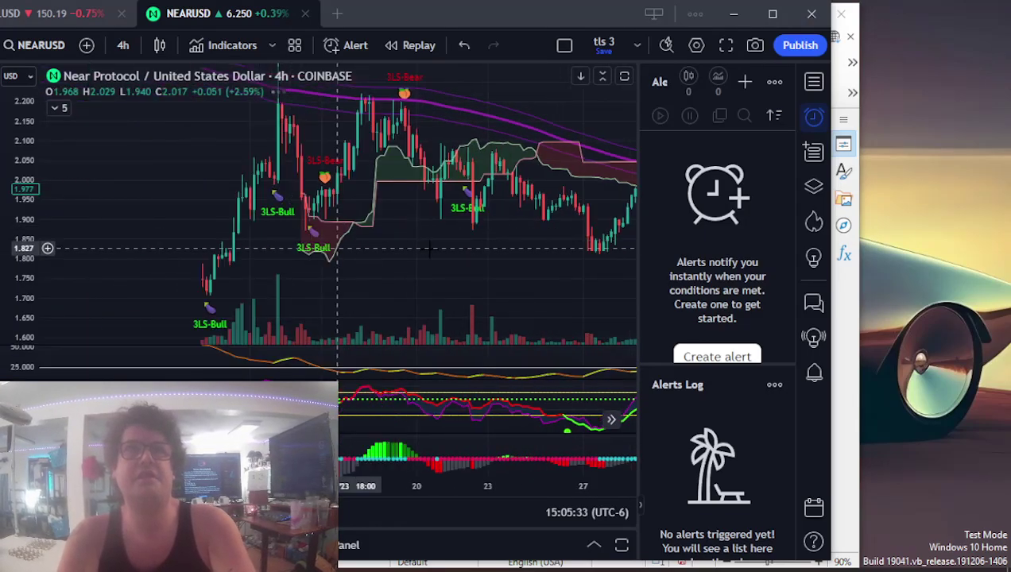
pyautogui.moveTo(589, 253); pyautogui.dragTo(138, 264)
pyautogui.moveTo(412, 254); pyautogui.dragTo(93, 265)
pyautogui.scroll(-5, 305, 266)
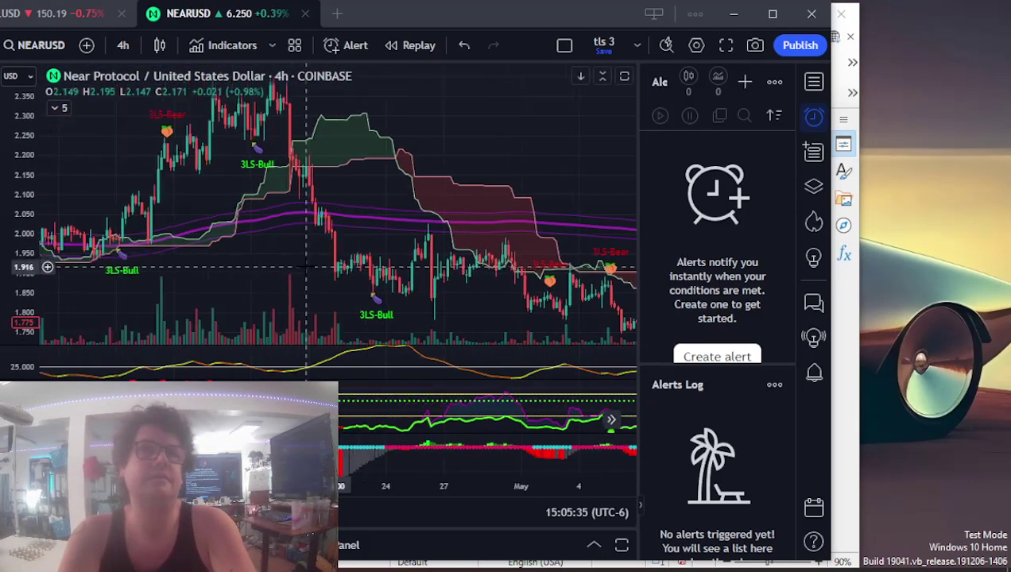
pyautogui.moveTo(524, 275); pyautogui.dragTo(90, 311)
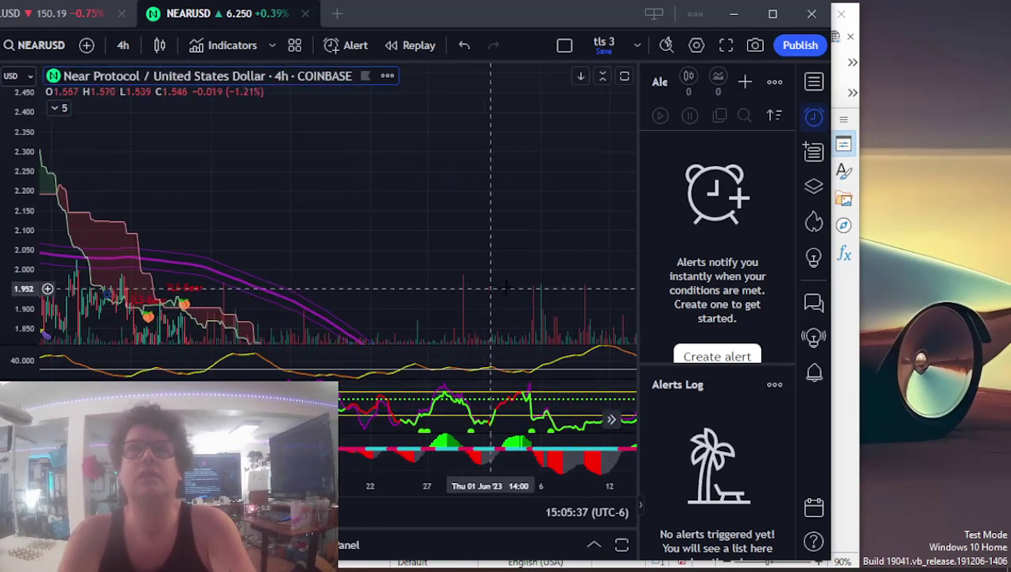
pyautogui.moveTo(492, 286); pyautogui.dragTo(395, 289)
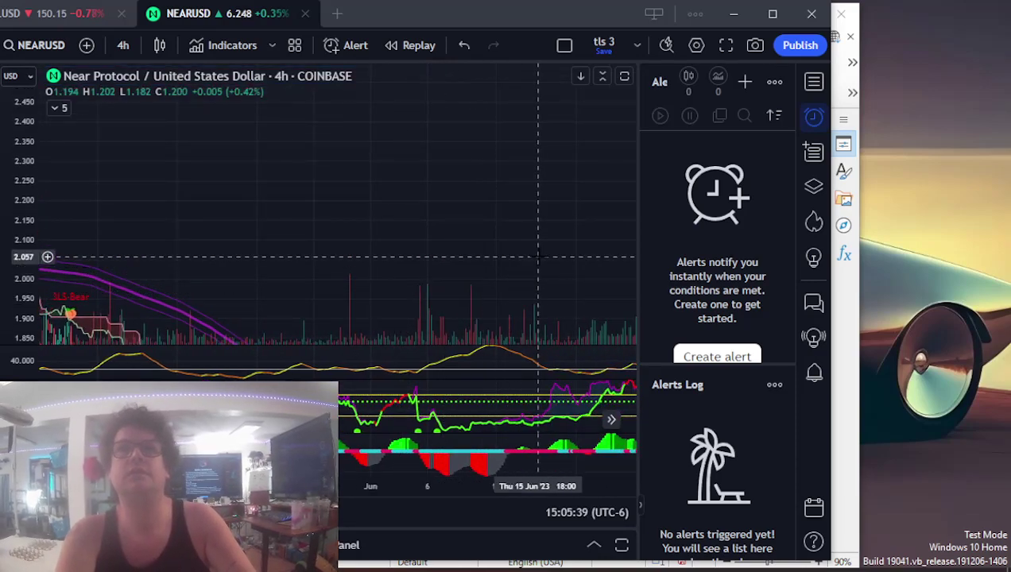
pyautogui.scroll(6, 535, 256)
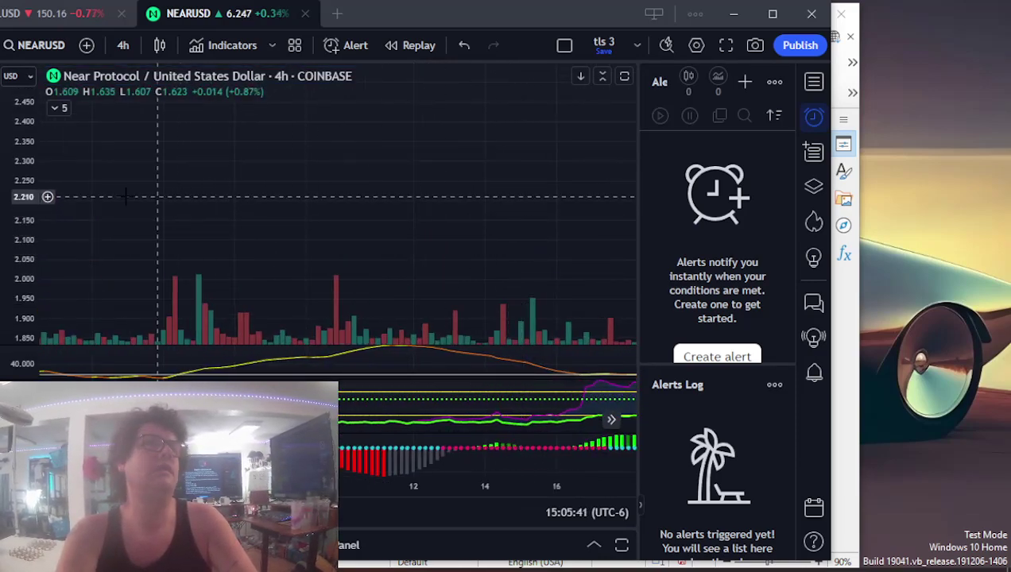
pyautogui.doubleClick(12, 209)
pyautogui.scroll(7, 509, 253)
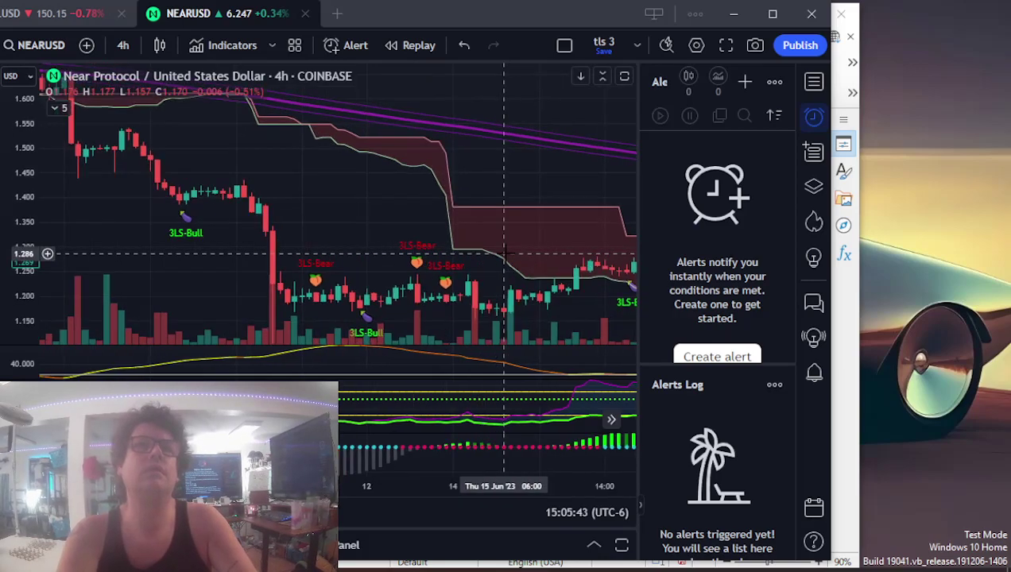
pyautogui.moveTo(504, 254); pyautogui.dragTo(413, 237)
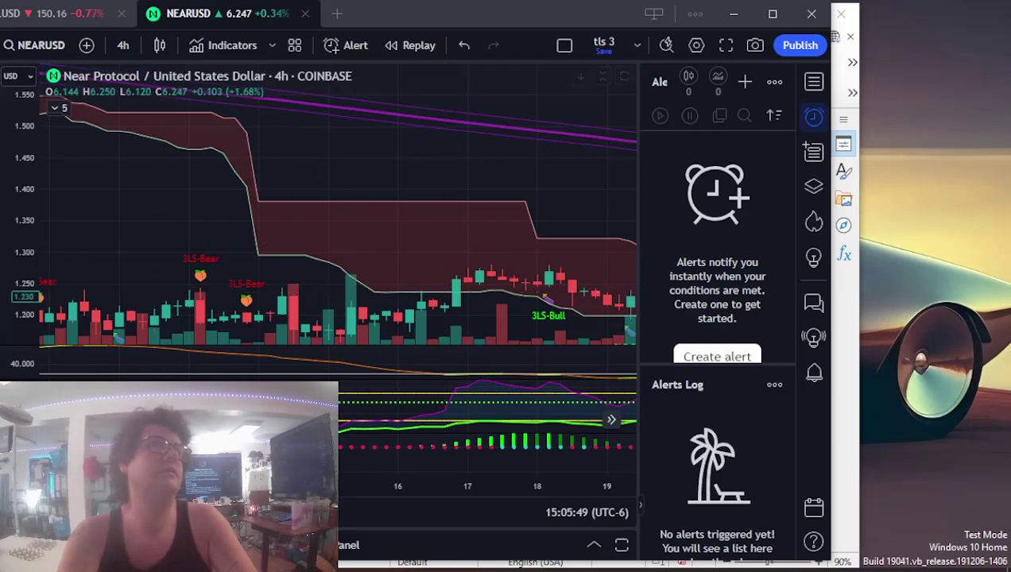
pyautogui.moveTo(31, 168); pyautogui.dragTo(36, 235)
pyautogui.scroll(3, 434, 256)
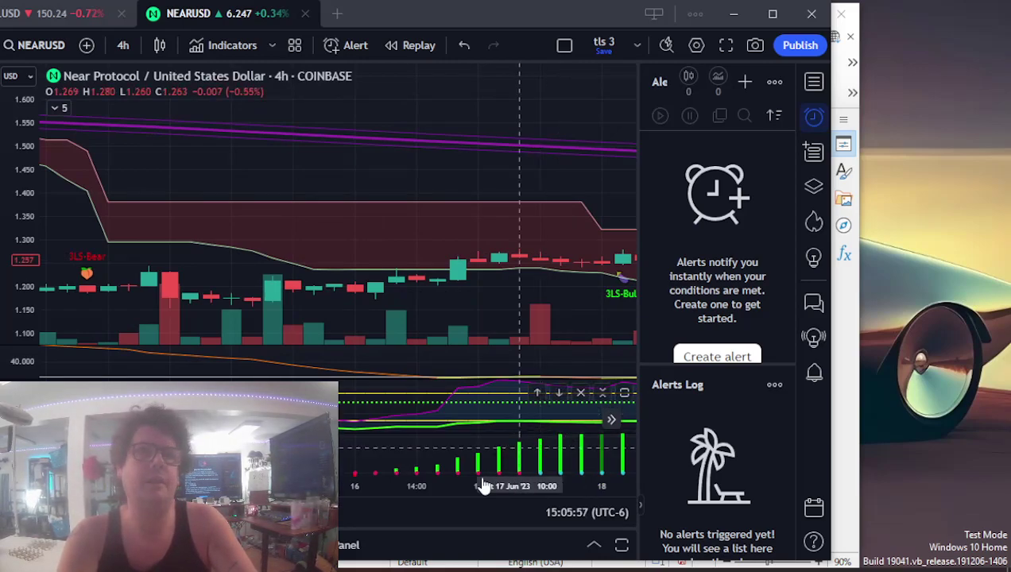
# - Return to the NEAR spreadsheet, enter 0 in the rsi? cell for date 61623 and fill that cell with Brick
pyautogui.click(422, 566)
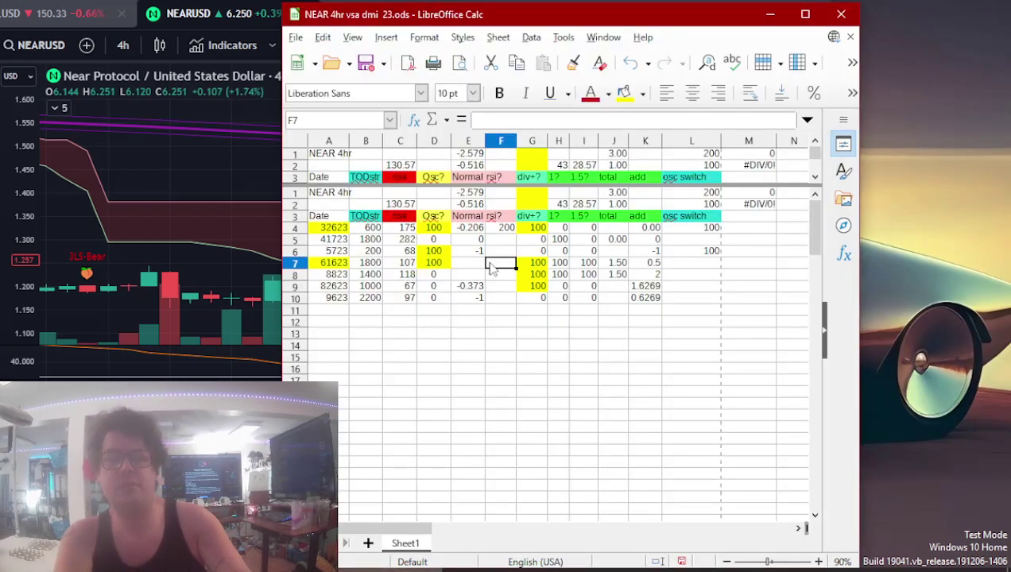
pyautogui.write('0')
pyautogui.press('Up')
pyautogui.press('Down')
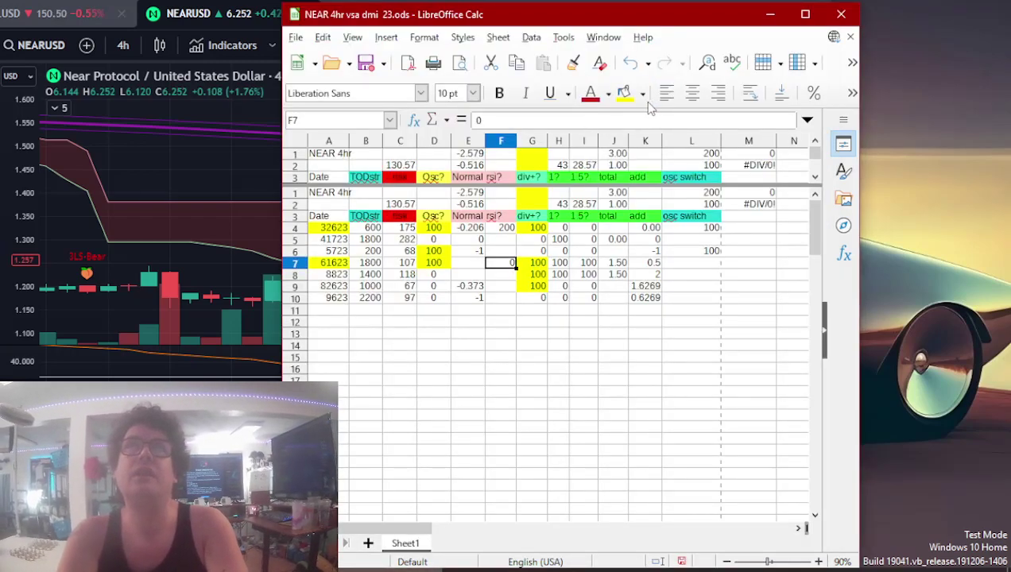
pyautogui.click(642, 93)
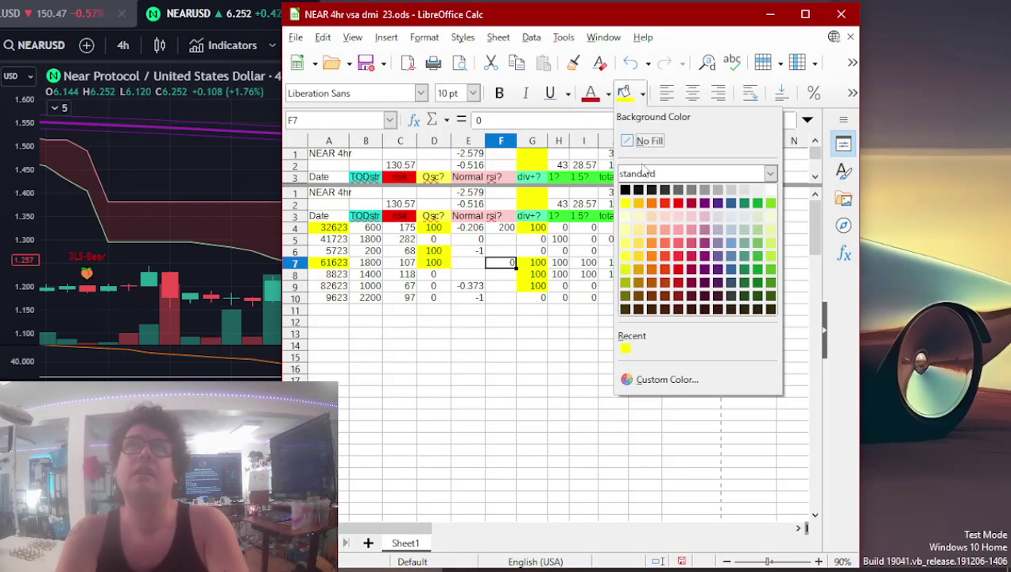
pyautogui.click(669, 205)
pyautogui.click(559, 300)
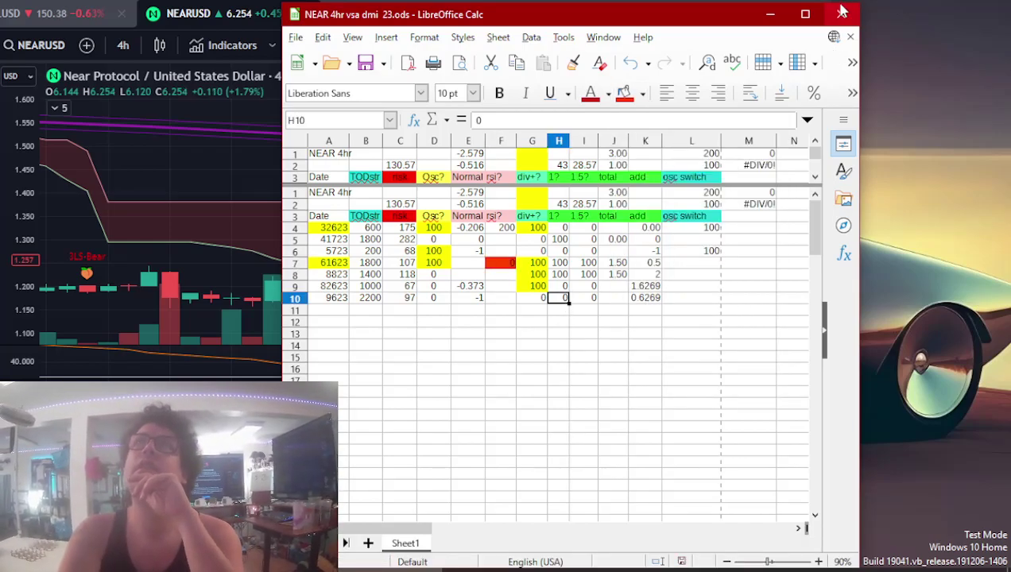
# - Close the NEAR spreadsheet and open the VET 4hr vsa dmi 23 file from the 2023 4h folder
pyautogui.click(841, 13)
pyautogui.click(420, 568)
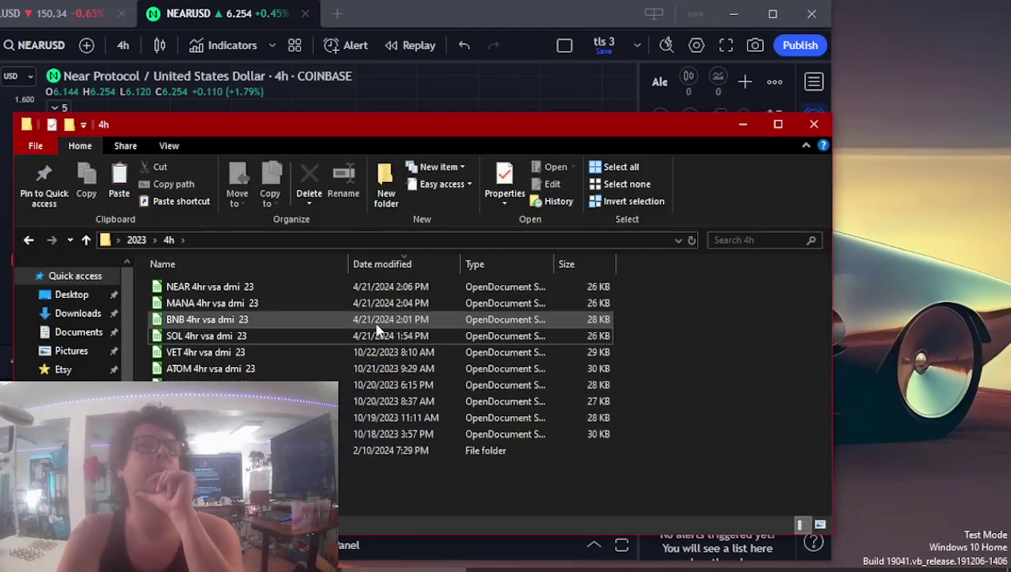
pyautogui.doubleClick(253, 355)
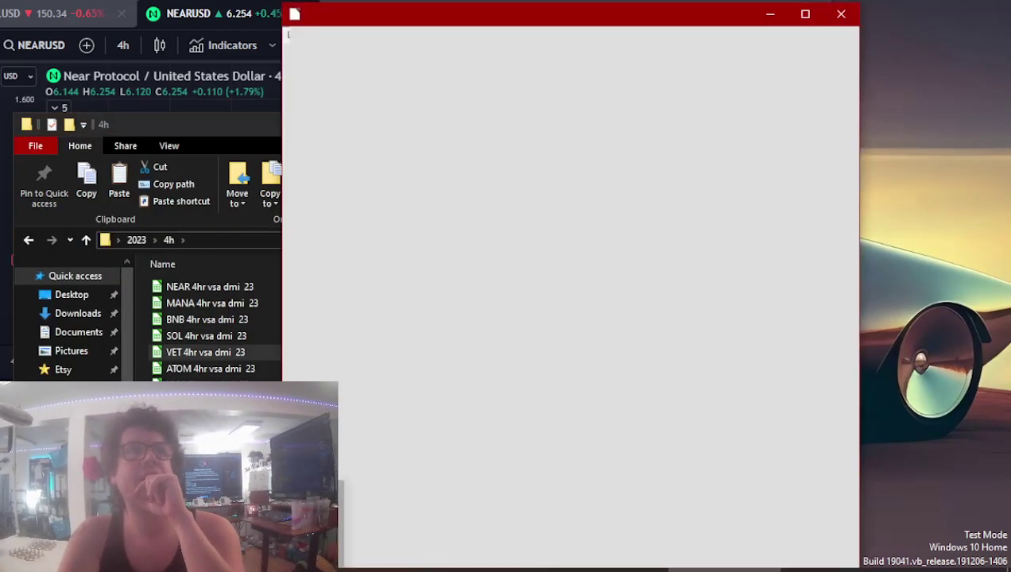
# - Switch to TradingView and load the VETUSD chart from Coinbase
pyautogui.click(168, 94)
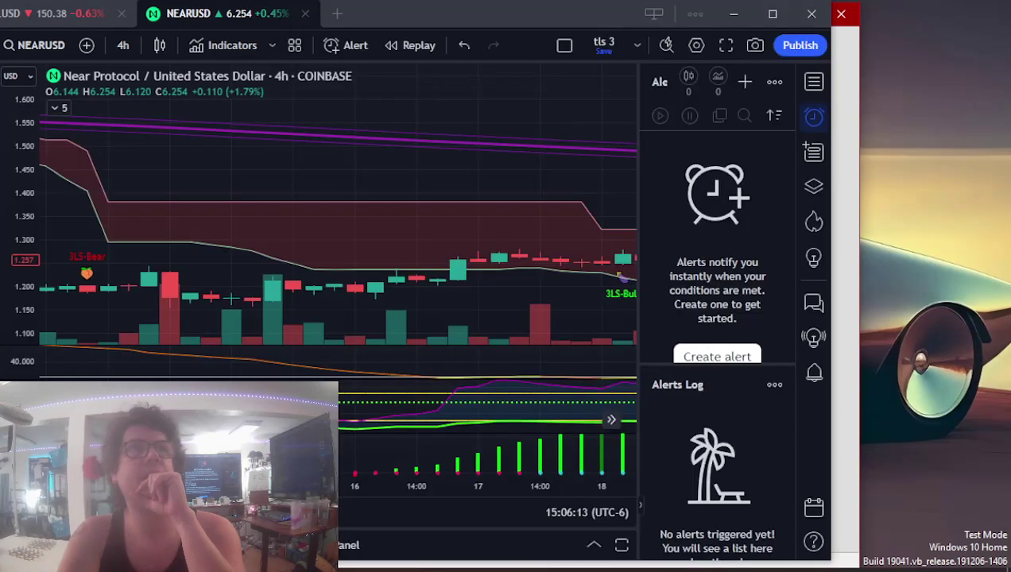
pyautogui.click(34, 47)
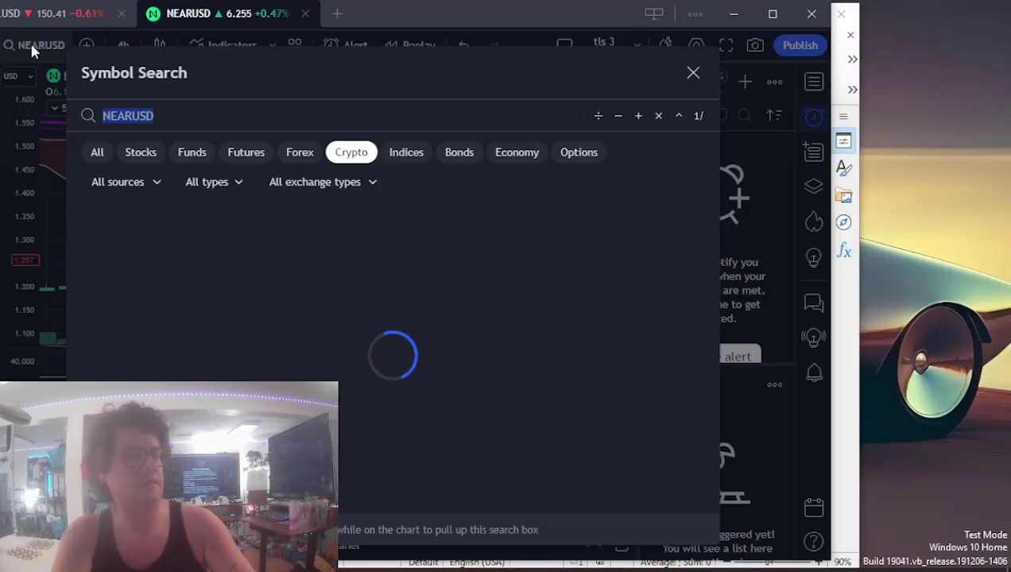
pyautogui.write('VEC')
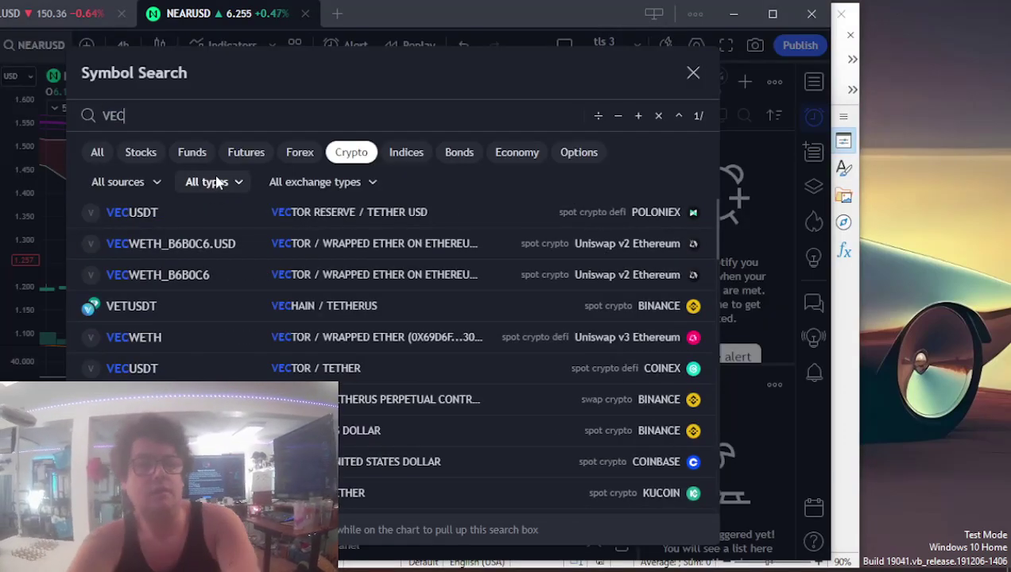
pyautogui.press('BackSpace')
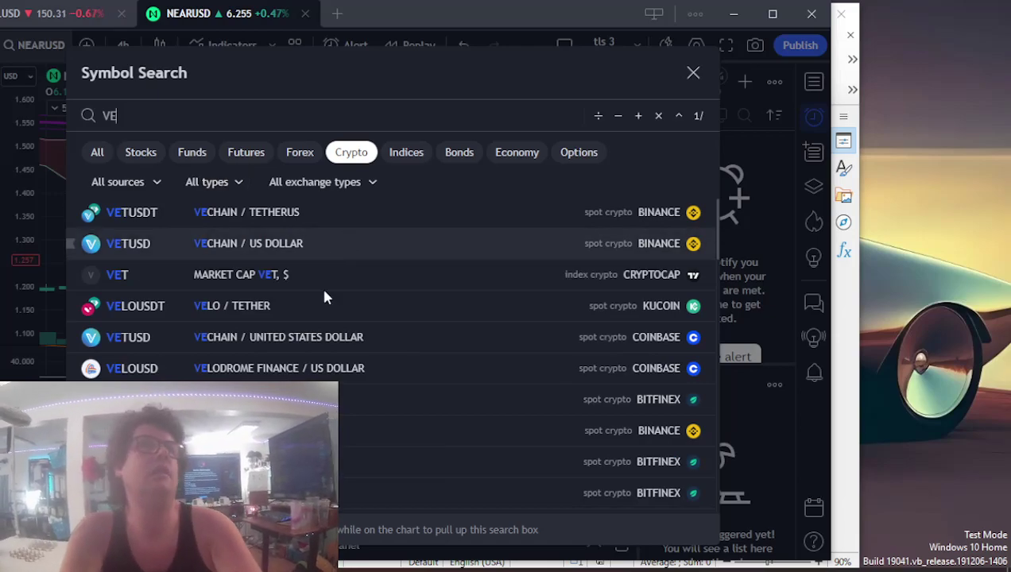
pyautogui.click(315, 339)
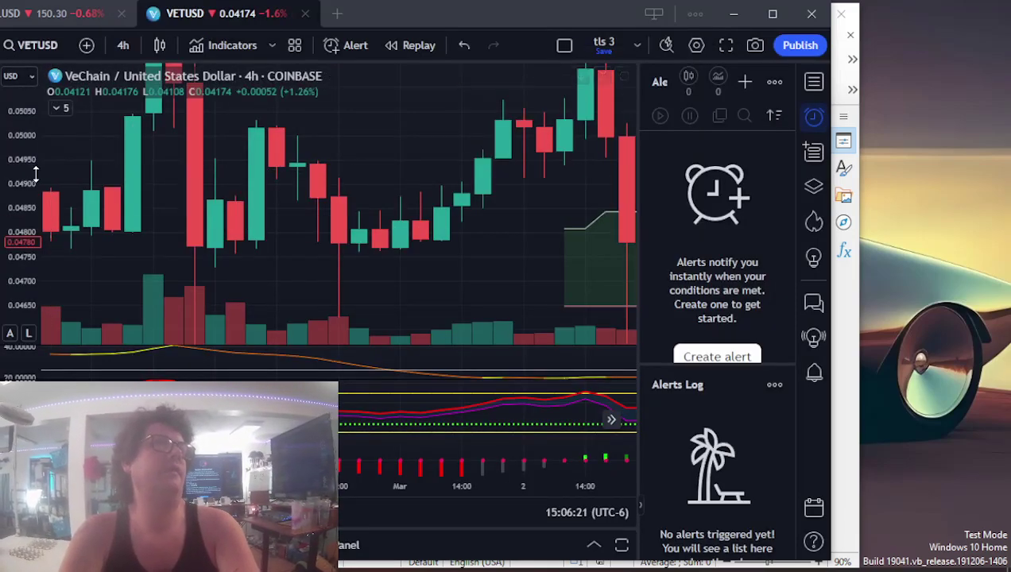
pyautogui.scroll(-6, 312, 208)
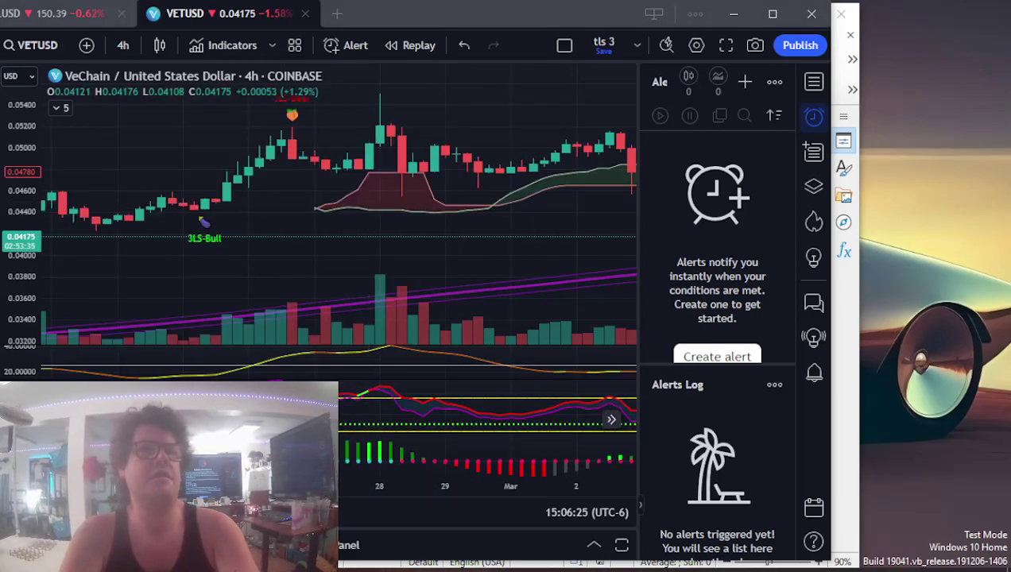
# - Return to the VET spreadsheet and highlight the dates 1423, 21023, 3123, 32623 and 52523 in yellow
pyautogui.click(388, 562)
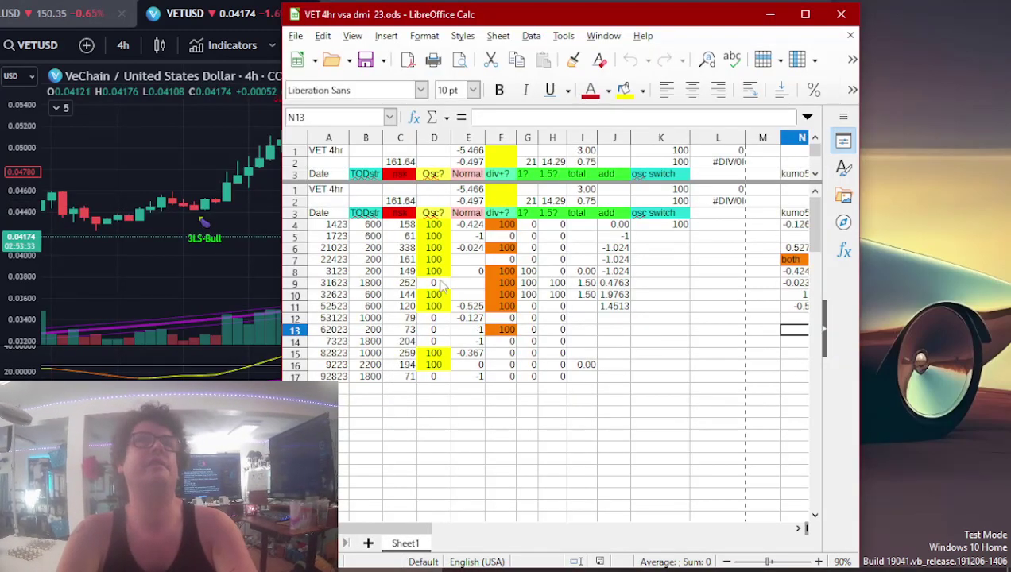
pyautogui.click(340, 227)
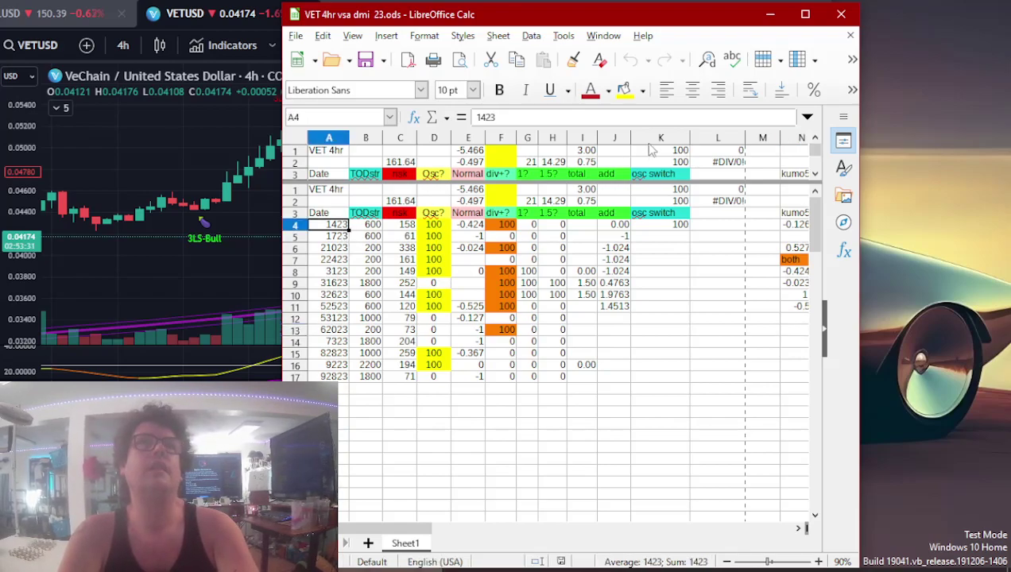
pyautogui.click(632, 102)
pyautogui.press('Down')
pyautogui.press('Down')
pyautogui.click(632, 102)
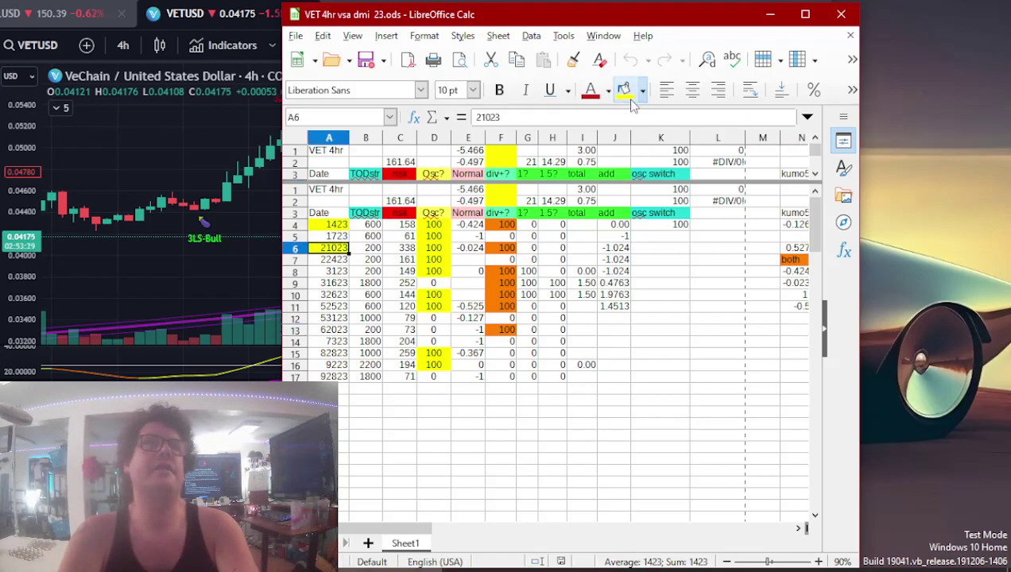
pyautogui.press('Down')
pyautogui.press('Down')
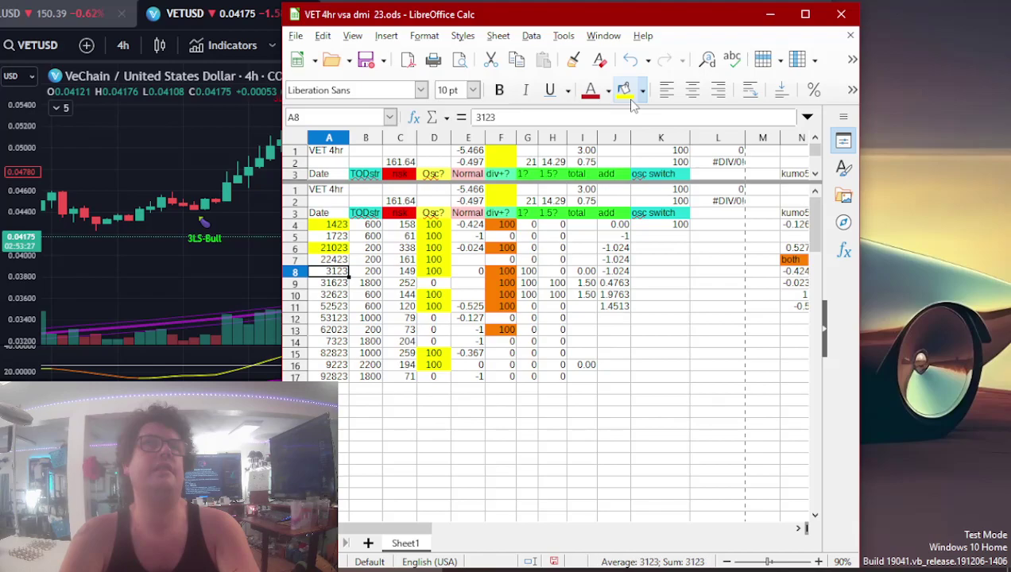
pyautogui.click(632, 103)
pyautogui.press('Down')
pyautogui.press('Down')
pyautogui.click(630, 103)
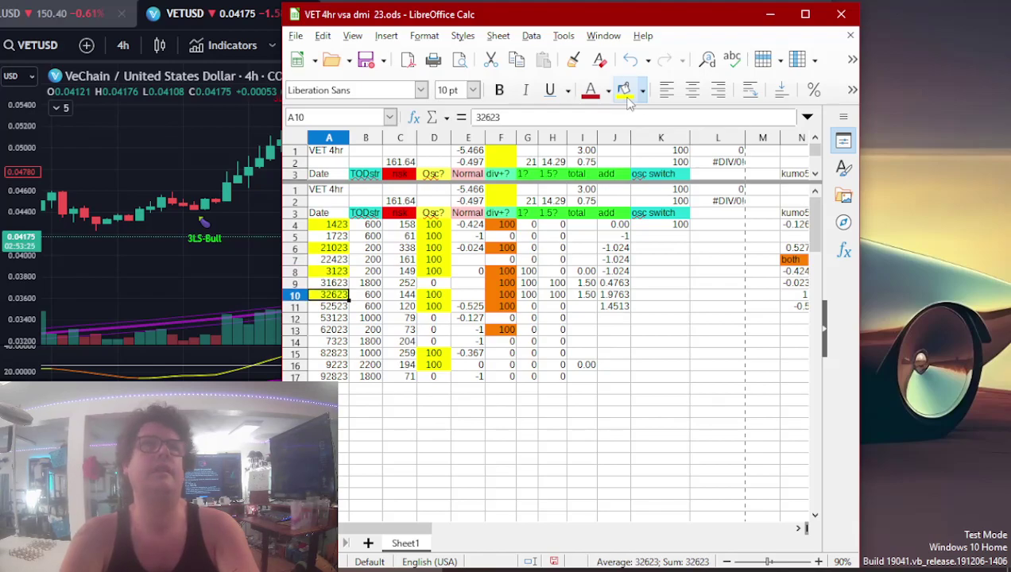
pyautogui.press('Down')
pyautogui.click(628, 102)
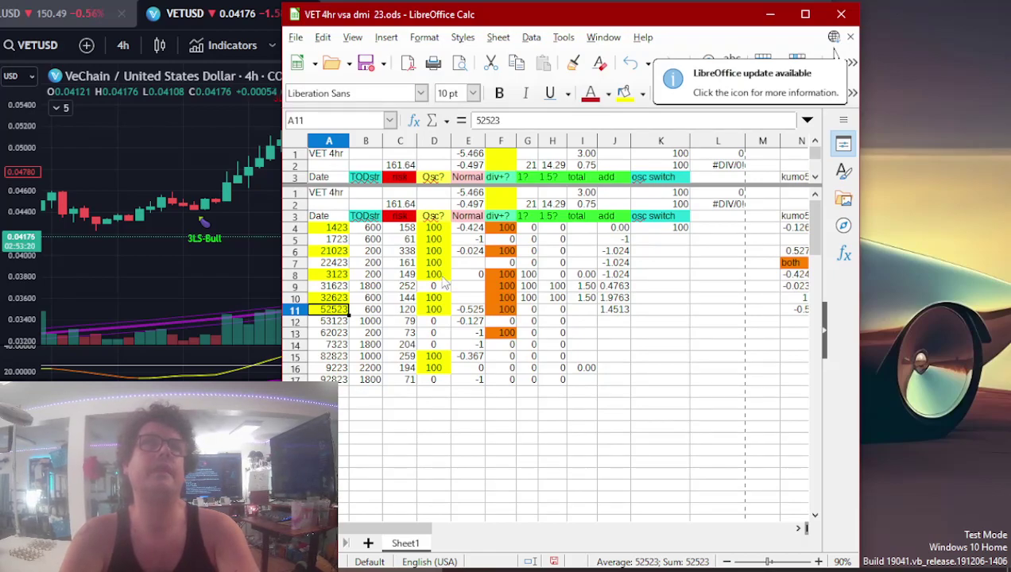
# - Insert a column after the Normal column and give it the header rsi?
pyautogui.click(468, 141)
pyautogui.rightClick(468, 141)
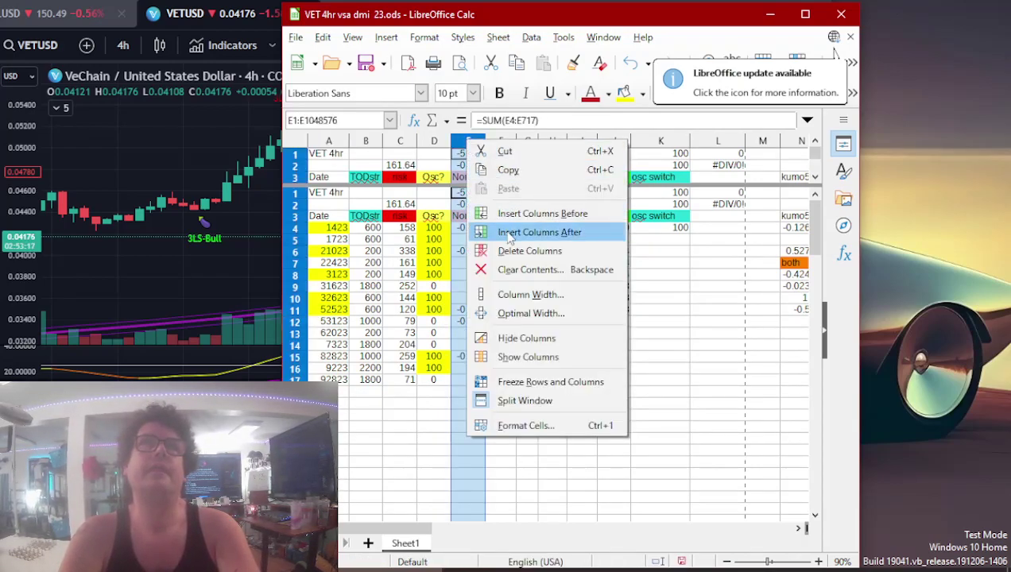
pyautogui.click(540, 232)
pyautogui.click(502, 179)
pyautogui.write('rsi?')
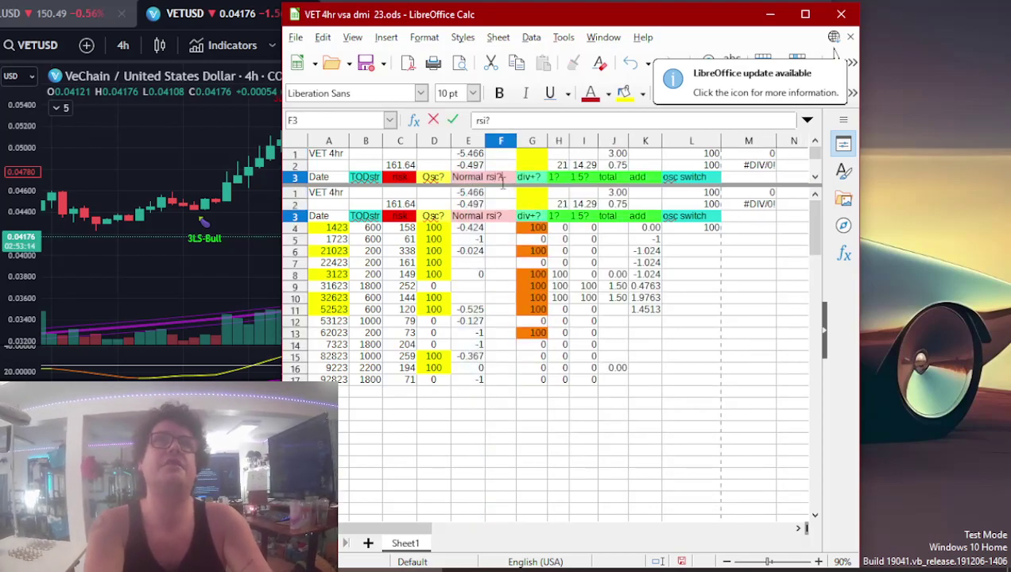
pyautogui.press('Return')
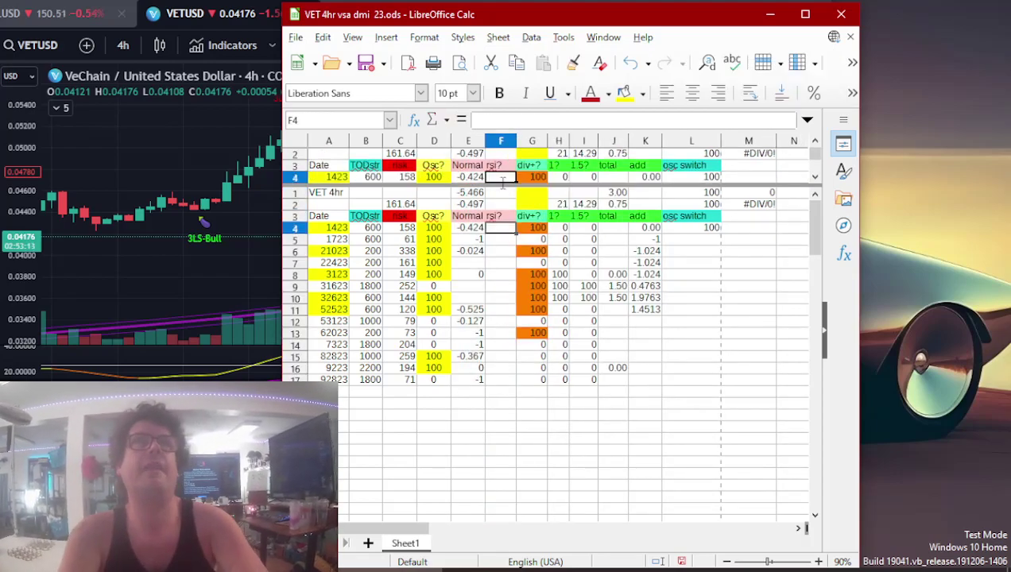
# - Switch to TradingView and go to 4 January 2023 on the Coinbase VETUSD chart
pyautogui.hotkey('alt', 'Tab')
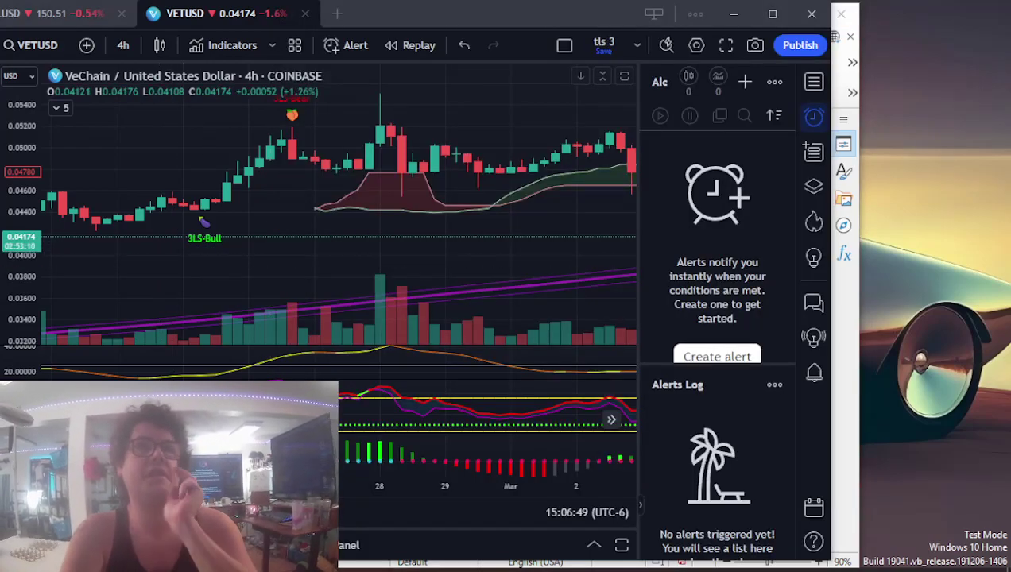
pyautogui.hotkey('alt', 'g')
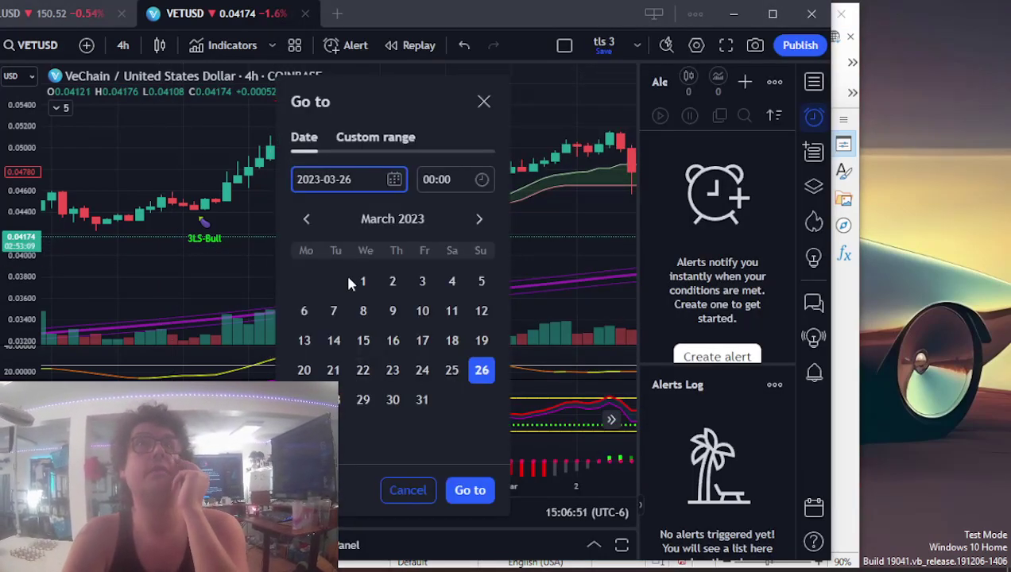
pyautogui.click(305, 218)
pyautogui.click(306, 219)
pyautogui.click(305, 219)
pyautogui.click(305, 219)
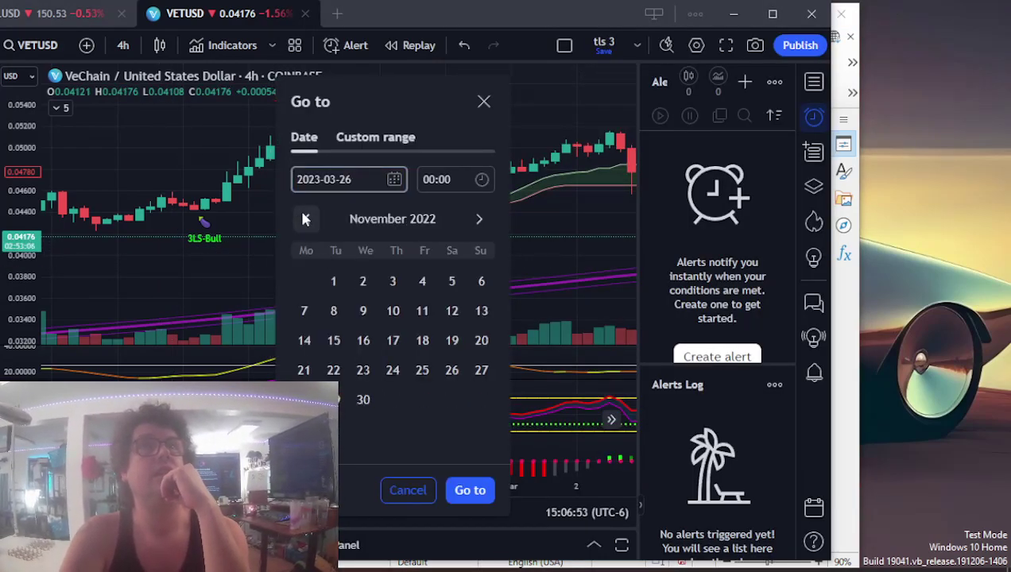
pyautogui.click(479, 219)
pyautogui.click(479, 218)
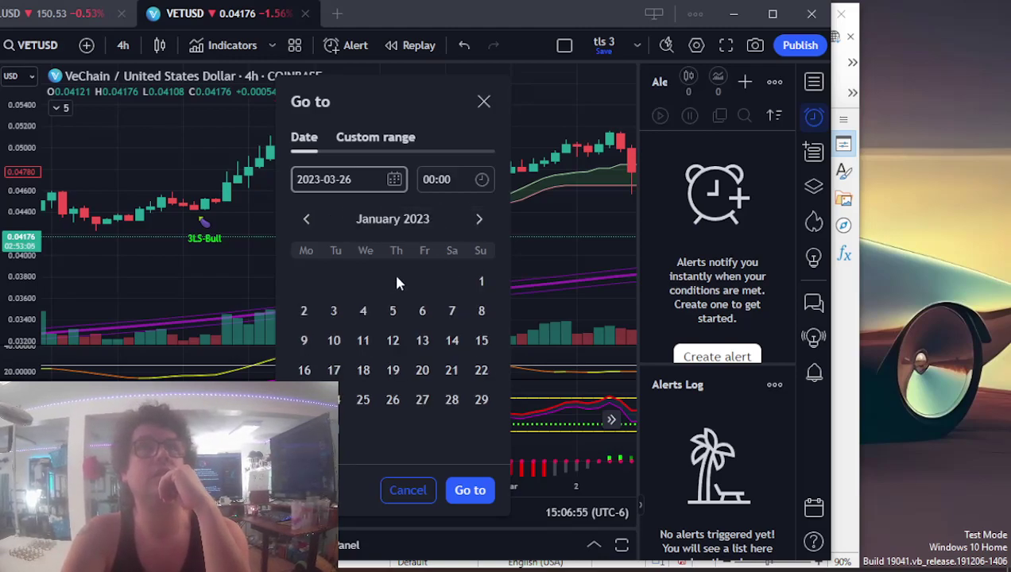
pyautogui.click(364, 311)
pyautogui.click(468, 490)
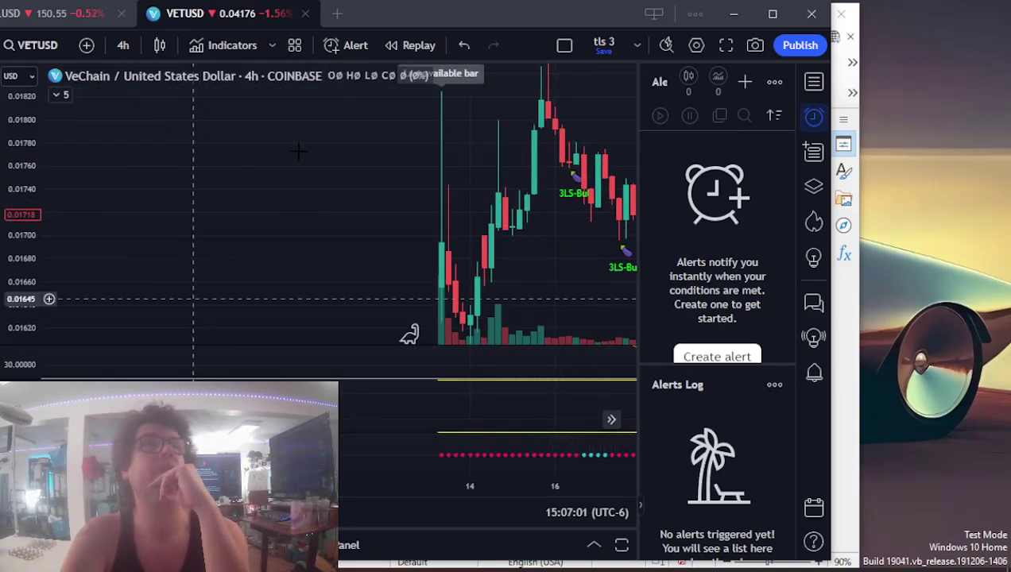
# - Try a bar replay from 13 September 2023 22:00 on the Coinbase chart and recheck the date in the VET spreadsheet
pyautogui.click(409, 45)
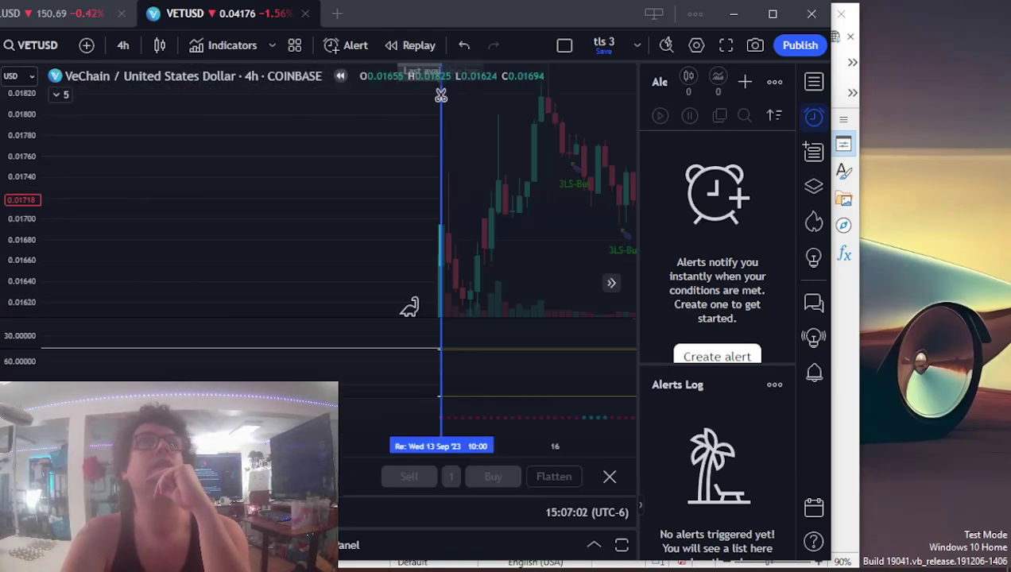
pyautogui.click(470, 209)
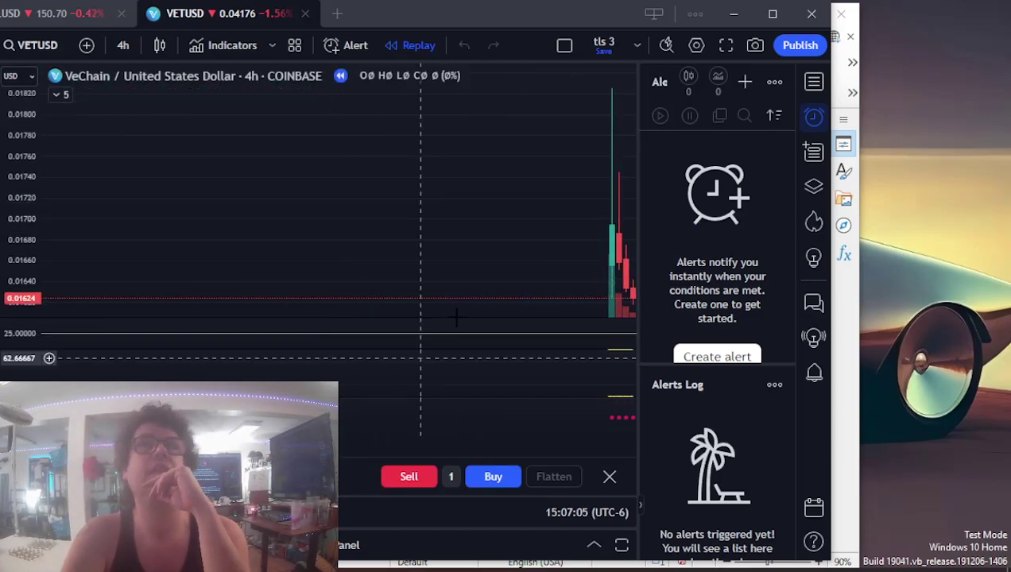
pyautogui.moveTo(521, 216); pyautogui.dragTo(364, 216)
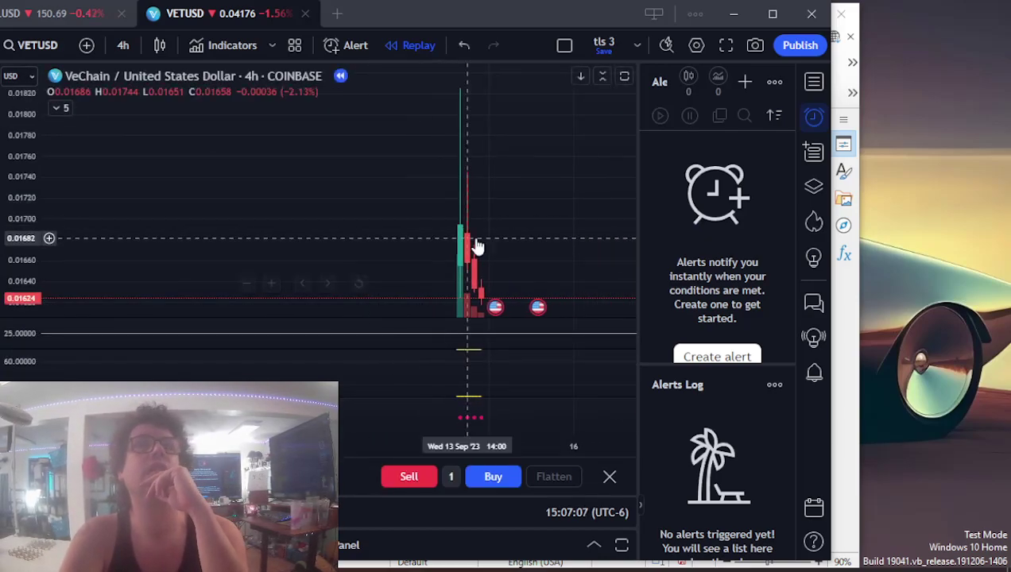
pyautogui.hotkey('alt', 'Tab')
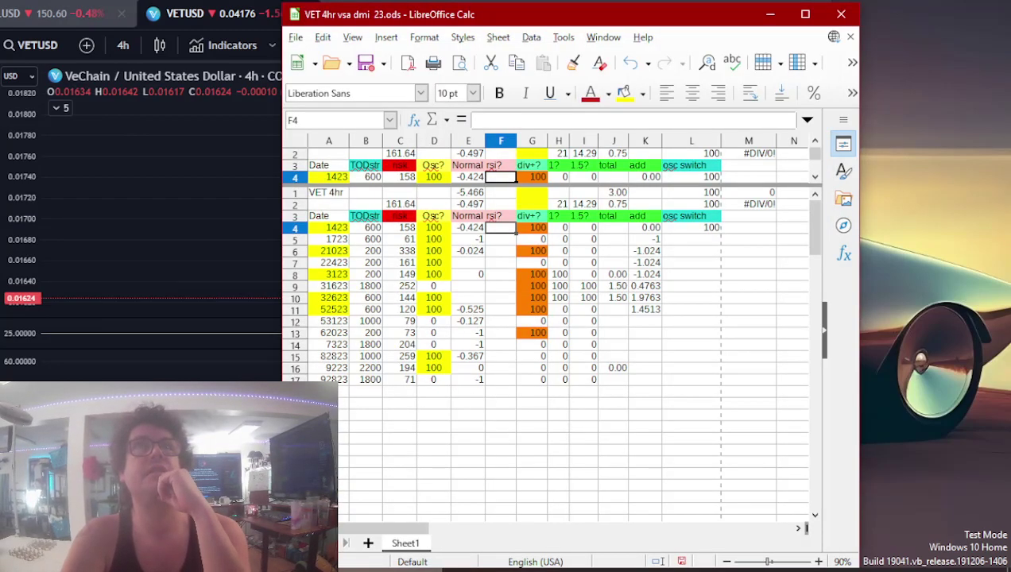
pyautogui.press('super+Down')
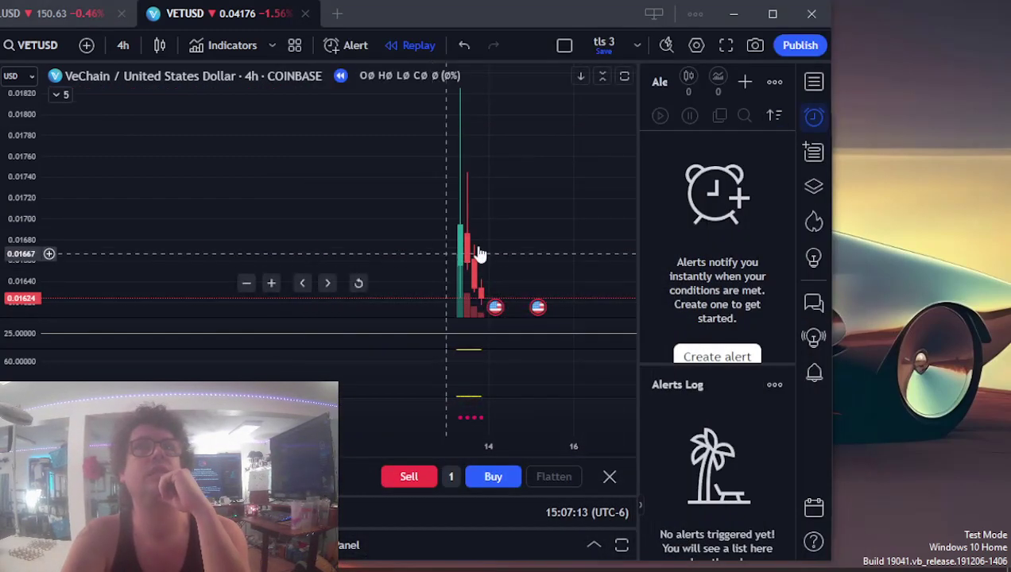
# - Load the VETUSD chart from Binance, go to 4 January 2023 and compare its candles with the spreadsheet's first date
pyautogui.click(33, 46)
pyautogui.write('VET')
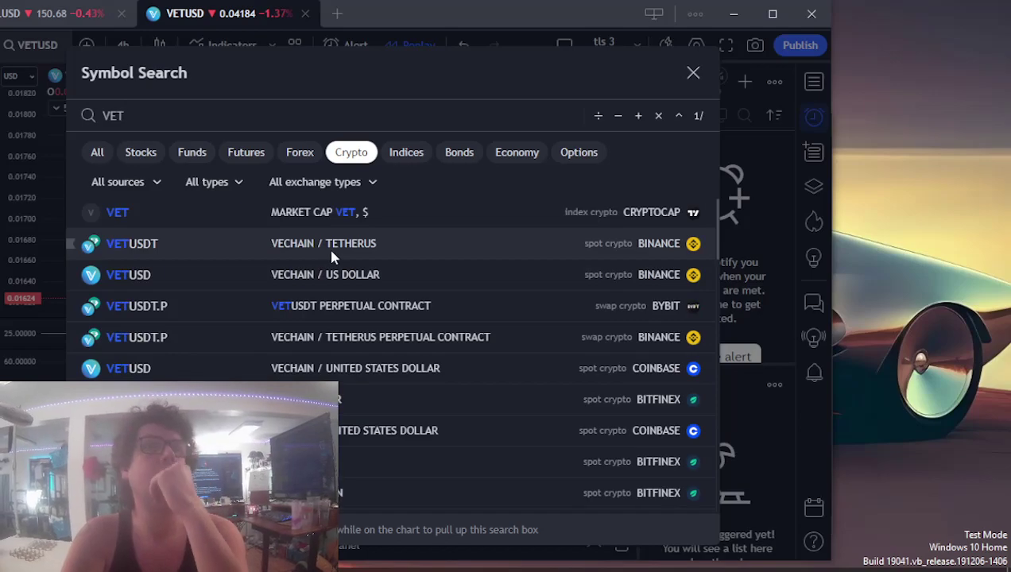
pyautogui.click(334, 274)
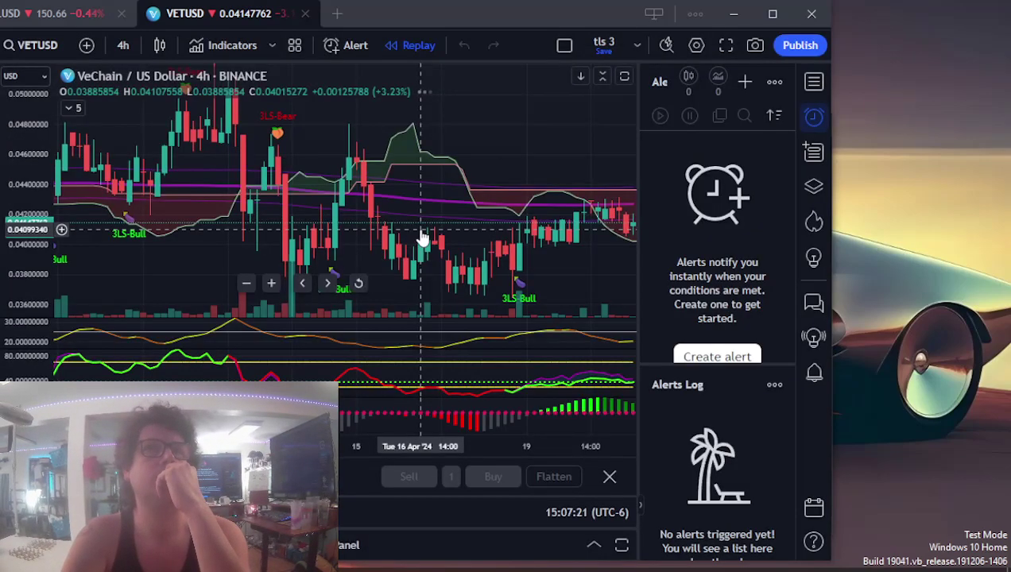
pyautogui.hotkey('alt', 'g')
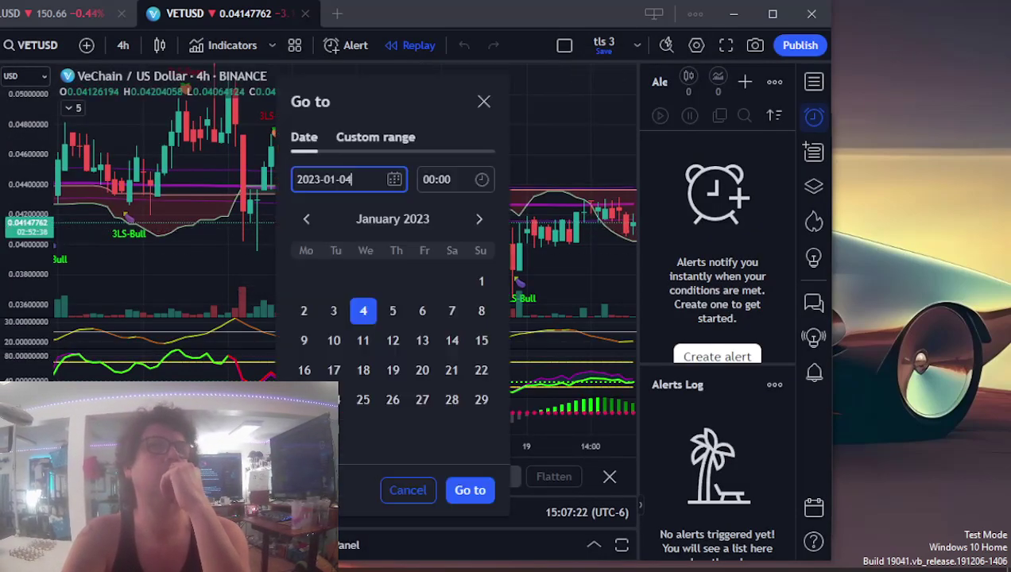
pyautogui.click(467, 488)
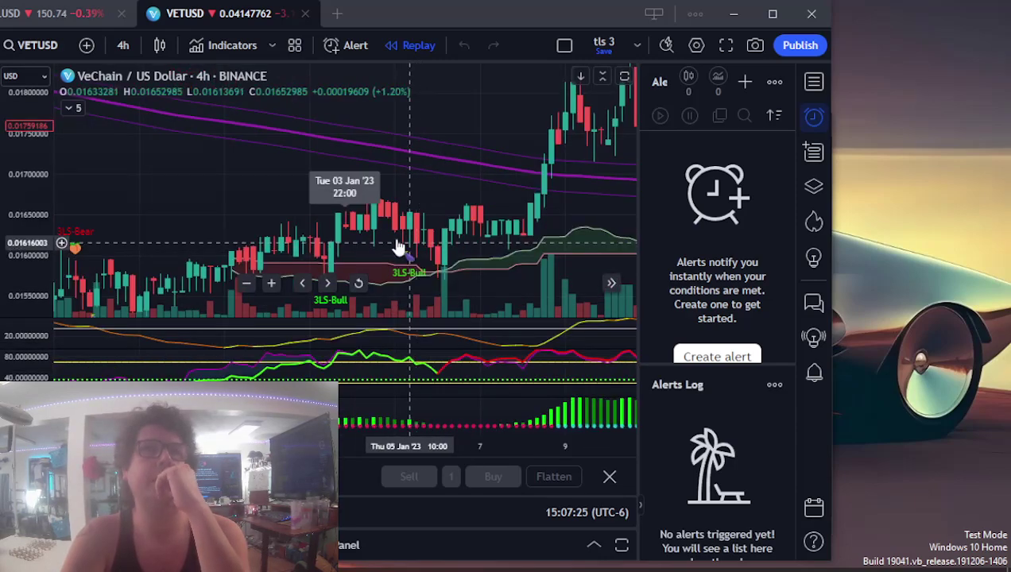
pyautogui.moveTo(346, 223); pyautogui.dragTo(373, 181)
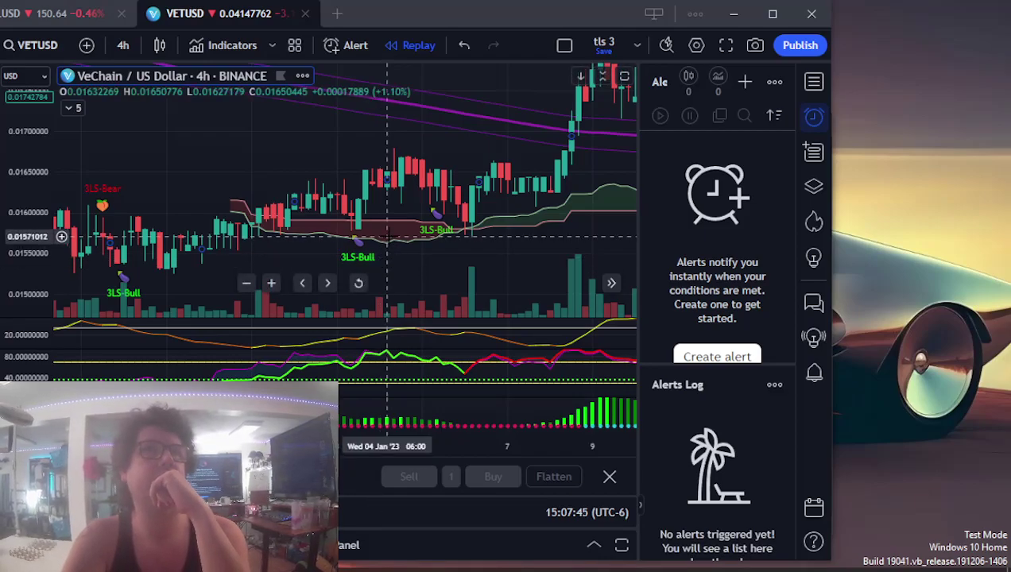
pyautogui.hotkey('alt', 'Tab')
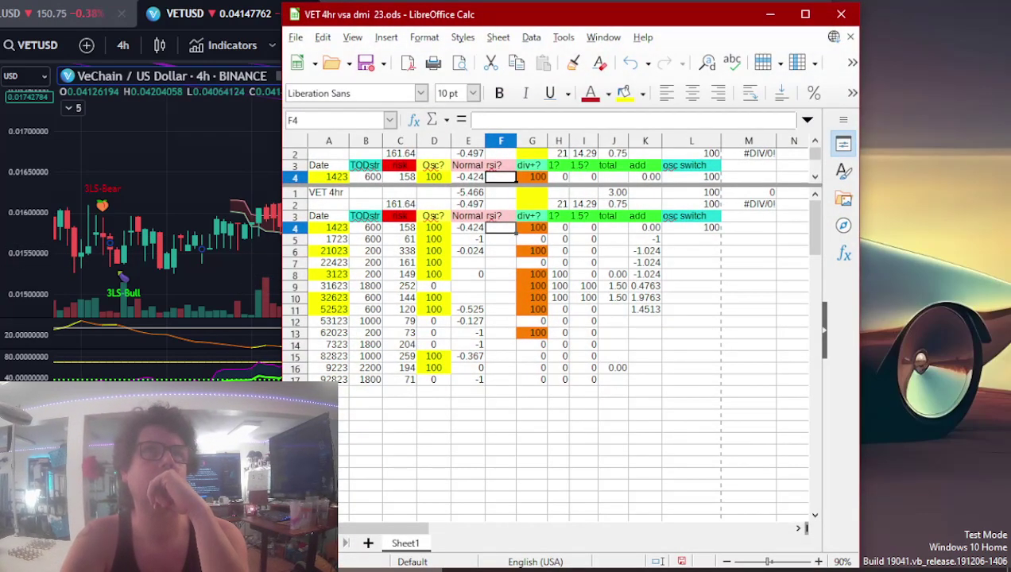
pyautogui.hotkey('alt', 'Tab')
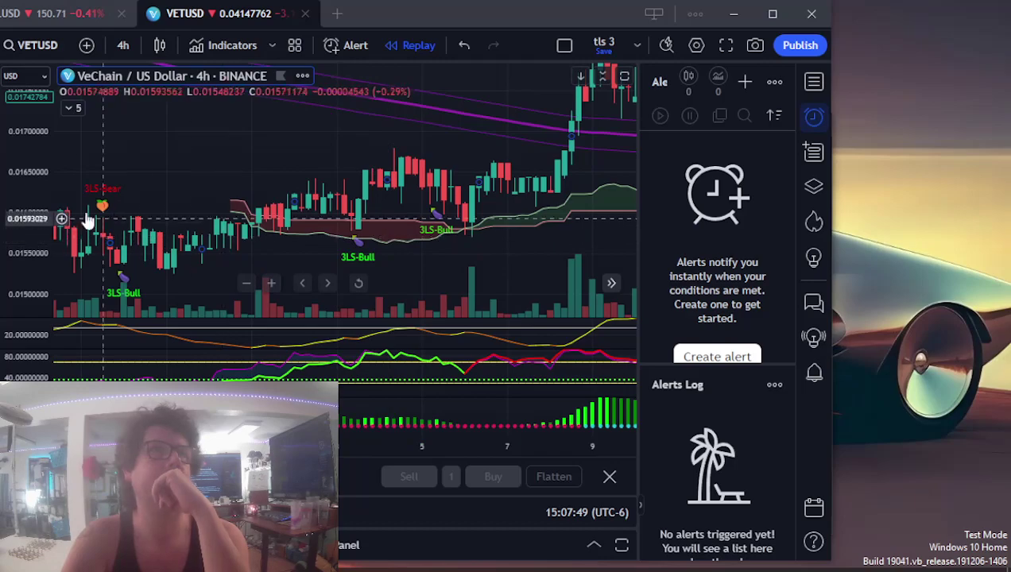
# - Load the VETUSDT chart from Binance and examine the candles and RSI around 4 January 2023
pyautogui.click(32, 45)
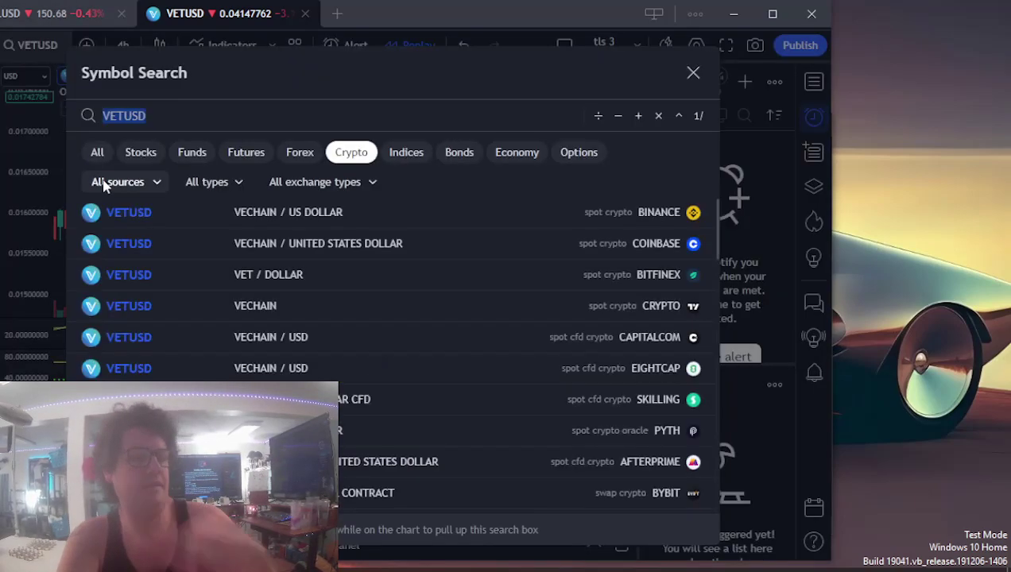
pyautogui.write('VET')
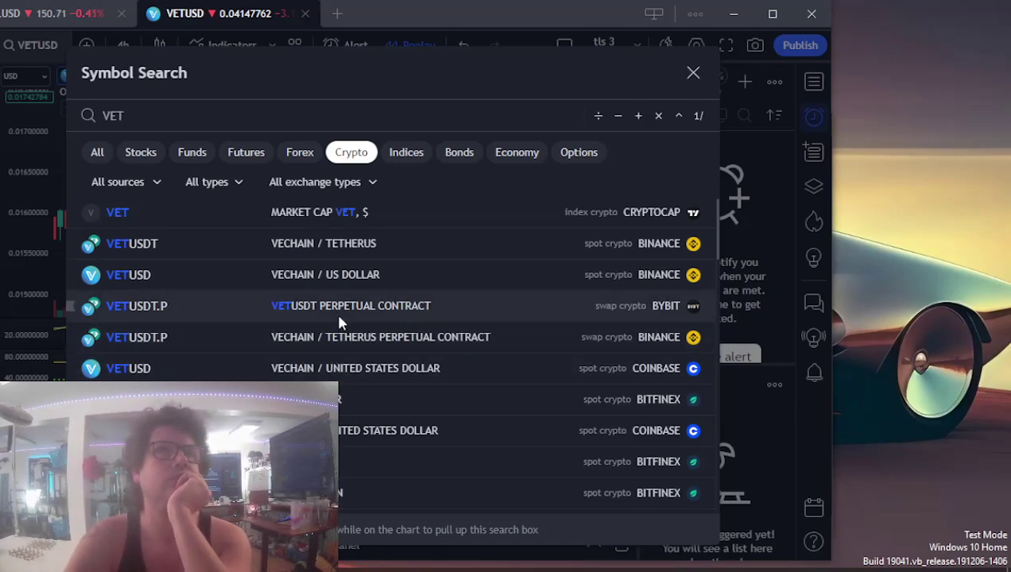
pyautogui.click(347, 245)
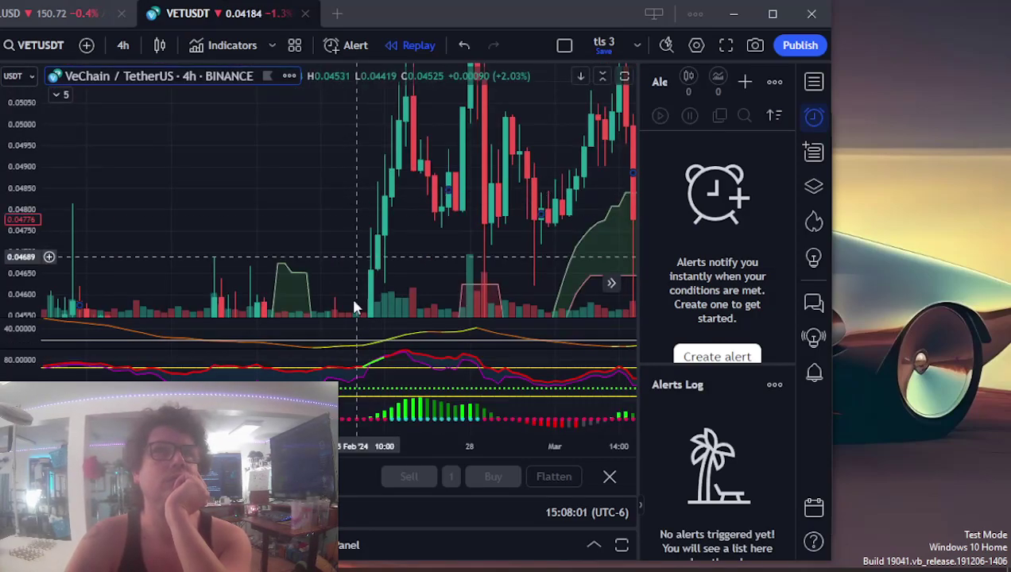
pyautogui.hotkey('alt', 'g')
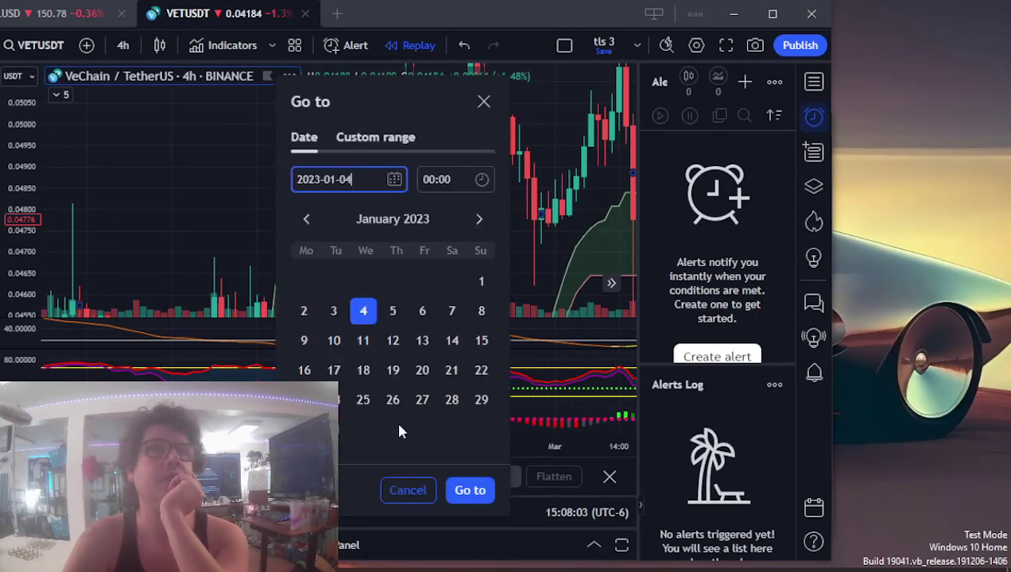
pyautogui.click(469, 487)
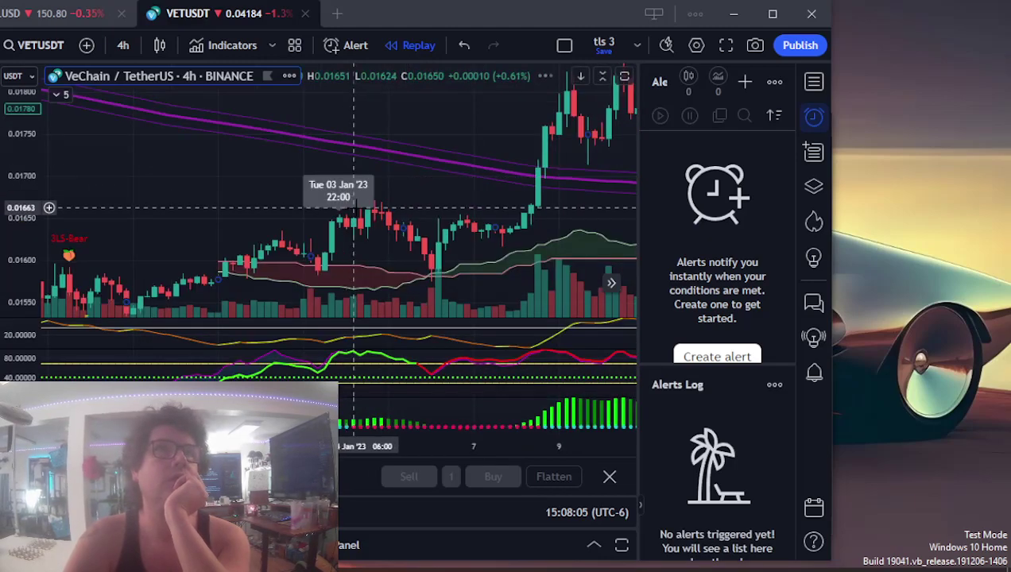
pyautogui.scroll(1, 362, 245)
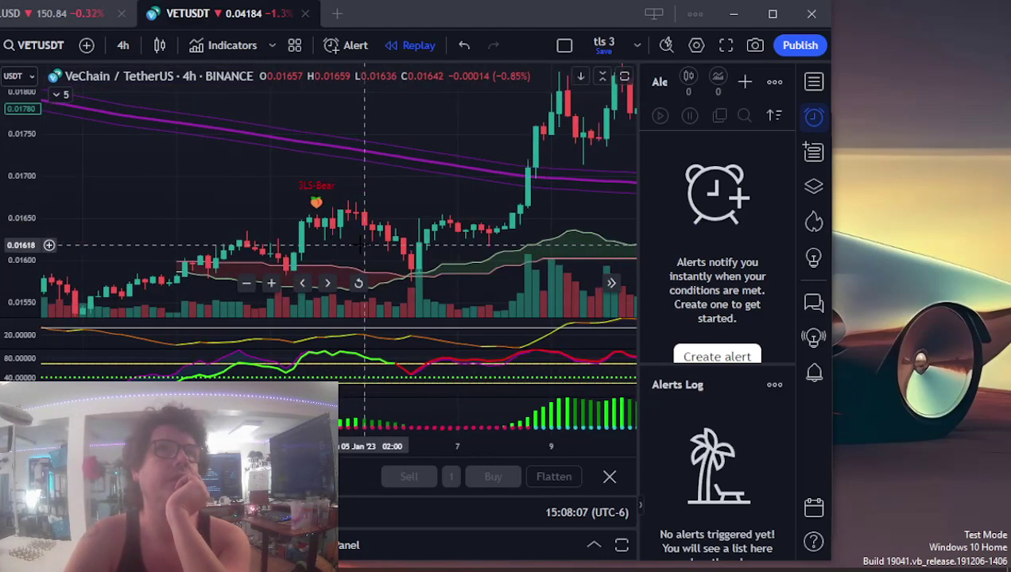
pyautogui.moveTo(35, 244); pyautogui.dragTo(32, 180)
pyautogui.moveTo(349, 248); pyautogui.dragTo(364, 224)
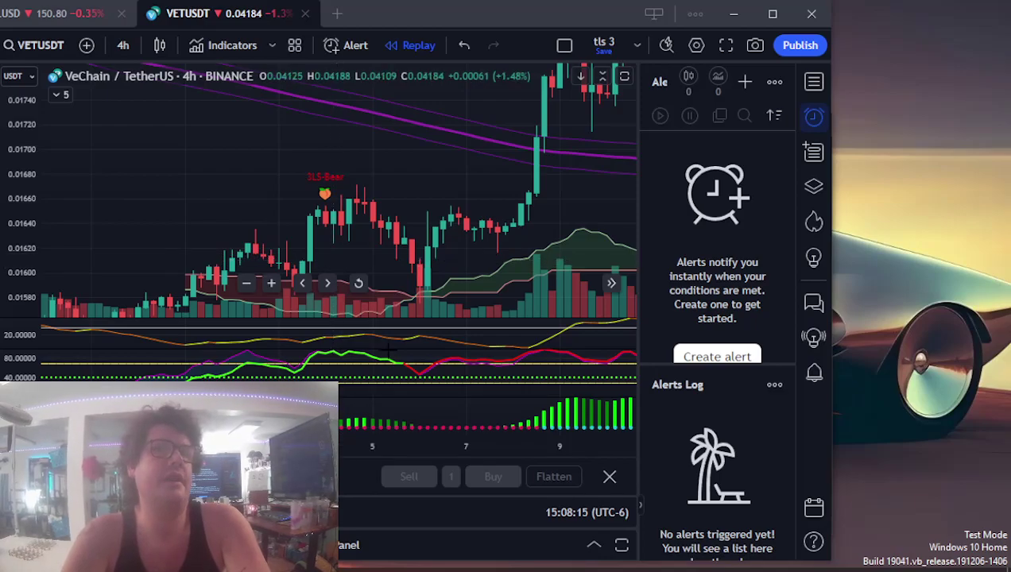
# - Return to the VET spreadsheet and enter 200 in the rsi? cell for date 1423
pyautogui.hotkey('alt', 'Tab')
pyautogui.write('20')
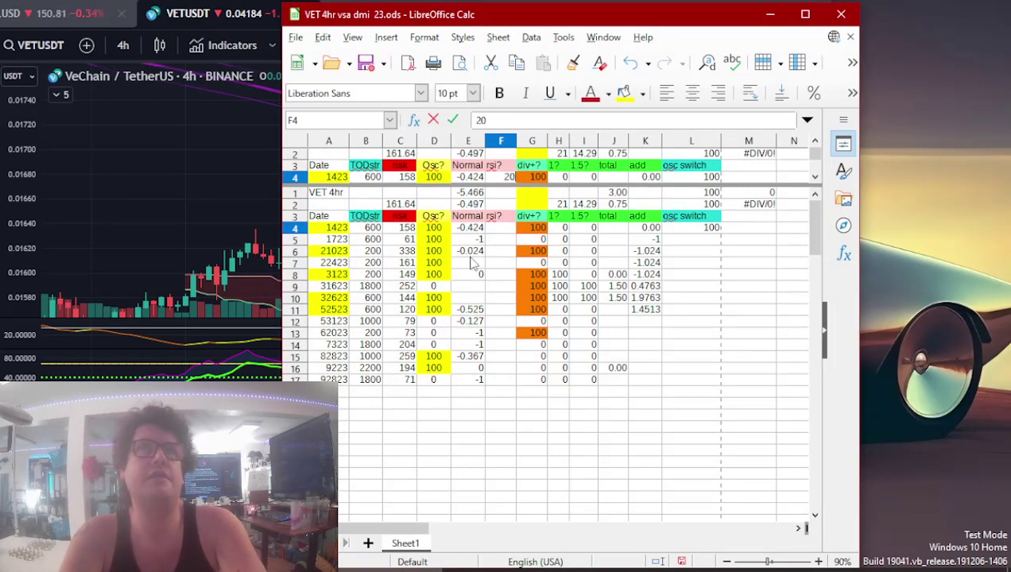
pyautogui.write('0')
pyautogui.press('Return')
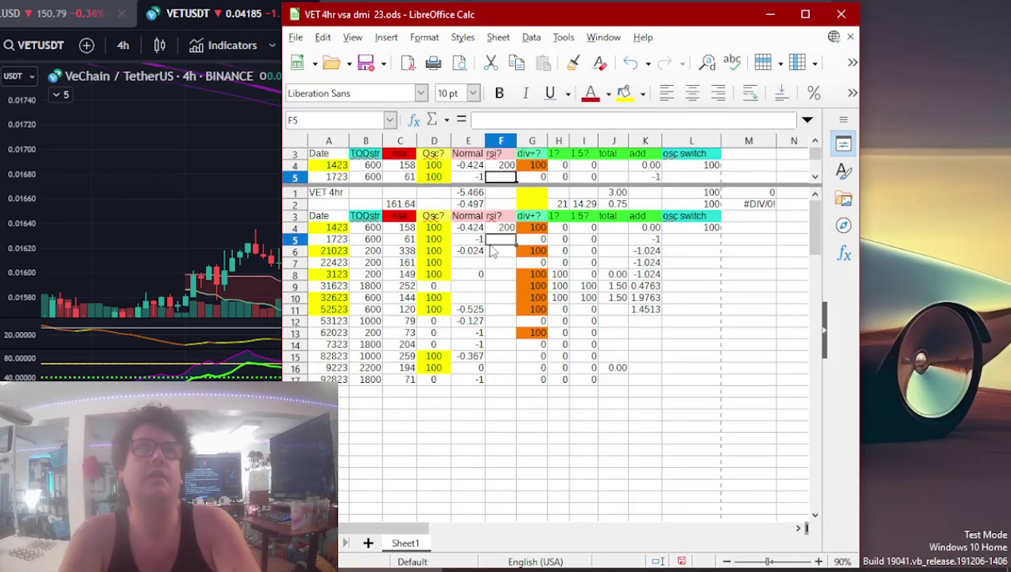
# - For spreadsheet date 21023, go to 10 February 2023 02:00 on the VETUSDT chart and examine the candles and RSI
pyautogui.click(494, 253)
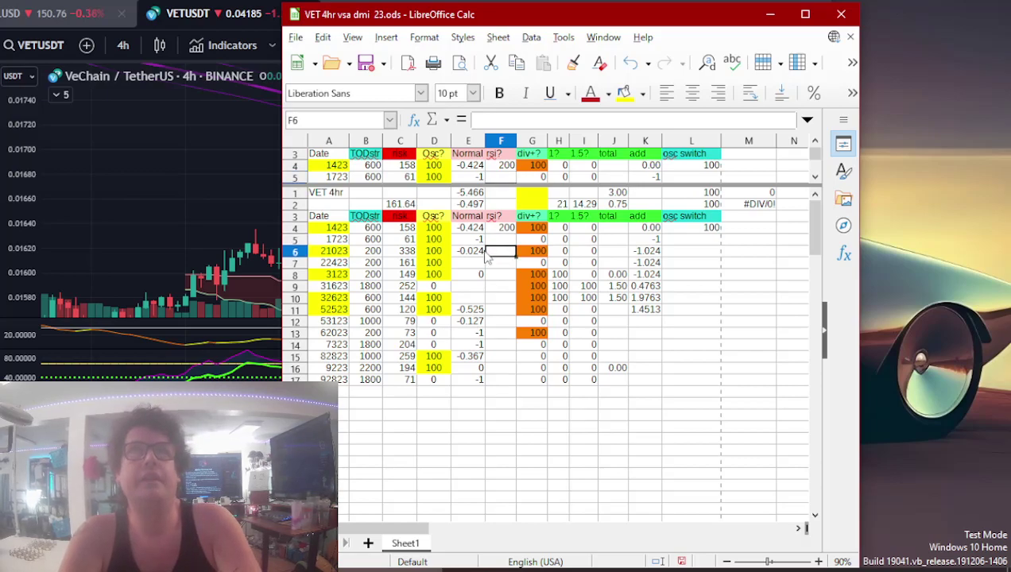
pyautogui.click(270, 253)
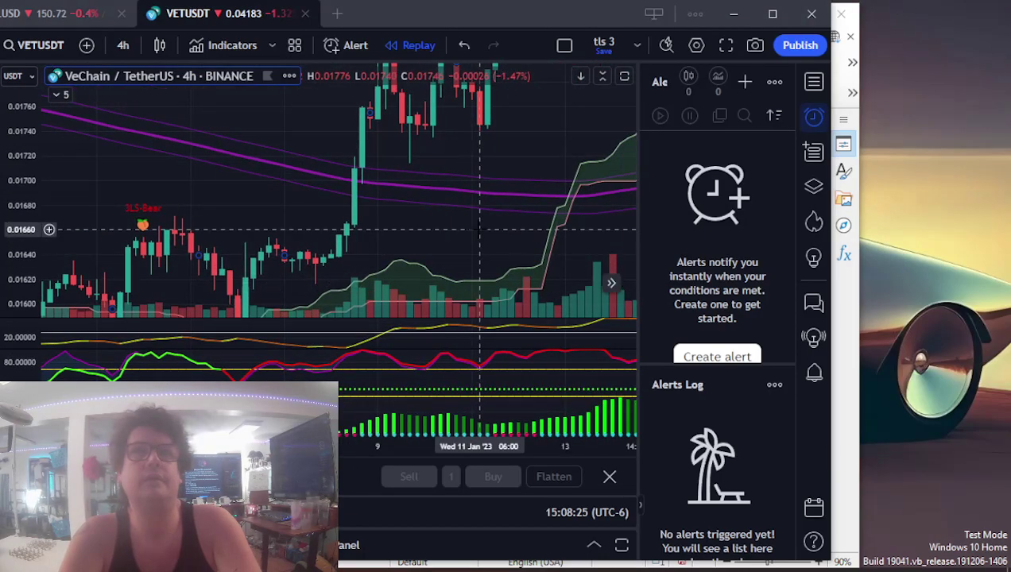
pyautogui.moveTo(474, 233); pyautogui.dragTo(422, 281)
pyautogui.moveTo(588, 200); pyautogui.dragTo(323, 271)
pyautogui.press('Right')
pyautogui.press('Right')
pyautogui.press('Right')
pyautogui.press('Right')
pyautogui.press('Right')
pyautogui.press('Right')
pyautogui.press('Right')
pyautogui.press('Right')
pyautogui.press('Right')
pyautogui.press('Right')
pyautogui.press('Right')
pyautogui.press('Right')
pyautogui.press('Right')
pyautogui.press('Right')
pyautogui.press('Right')
pyautogui.press('Right')
pyautogui.press('Right')
pyautogui.press('Right')
pyautogui.press('Right')
pyautogui.press('Right')
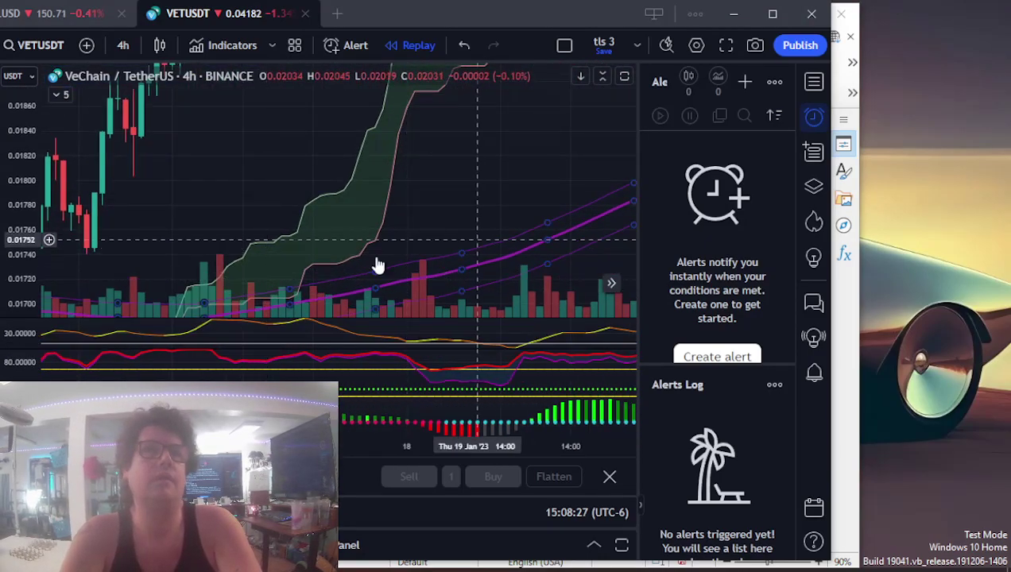
pyautogui.press('Right')
pyautogui.press('Right')
pyautogui.press('Right')
pyautogui.press('Right')
pyautogui.press('Right')
pyautogui.press('Right')
pyautogui.press('Right')
pyautogui.press('Right')
pyautogui.press('Right')
pyautogui.press('Right')
pyautogui.press('Right')
pyautogui.press('Right')
pyautogui.press('Right')
pyautogui.press('Right')
pyautogui.press('Right')
pyautogui.press('Right')
pyautogui.press('Right')
pyautogui.press('Right')
pyautogui.press('Right')
pyautogui.press('Right')
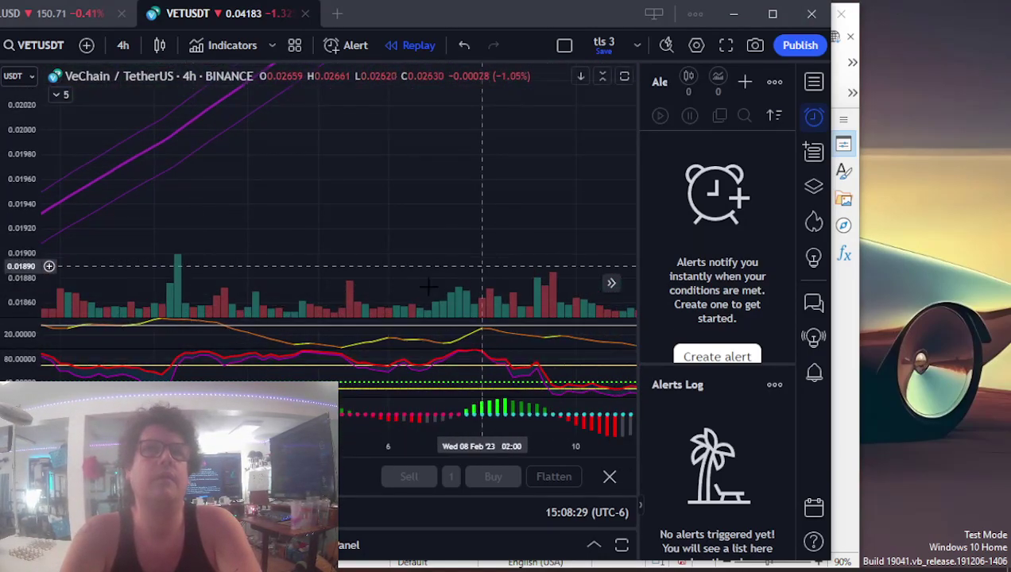
pyautogui.moveTo(415, 179); pyautogui.dragTo(428, 323)
pyautogui.moveTo(390, 217); pyautogui.dragTo(375, 283)
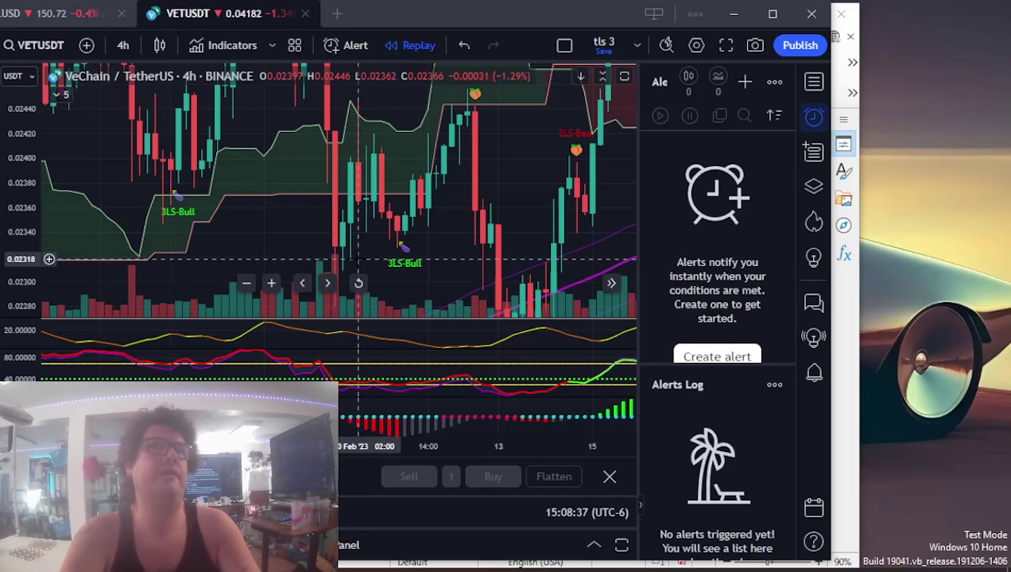
pyautogui.moveTo(358, 251); pyautogui.dragTo(353, 228)
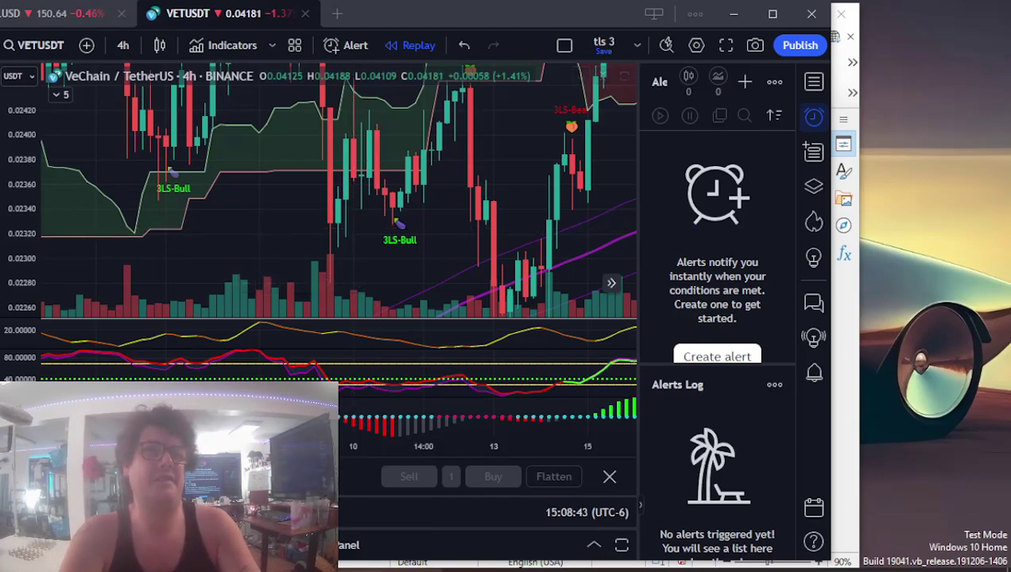
# - Return to the VET spreadsheet and enter 200 in the rsi? cell for date 21023
pyautogui.click(385, 568)
pyautogui.rightClick(386, 568)
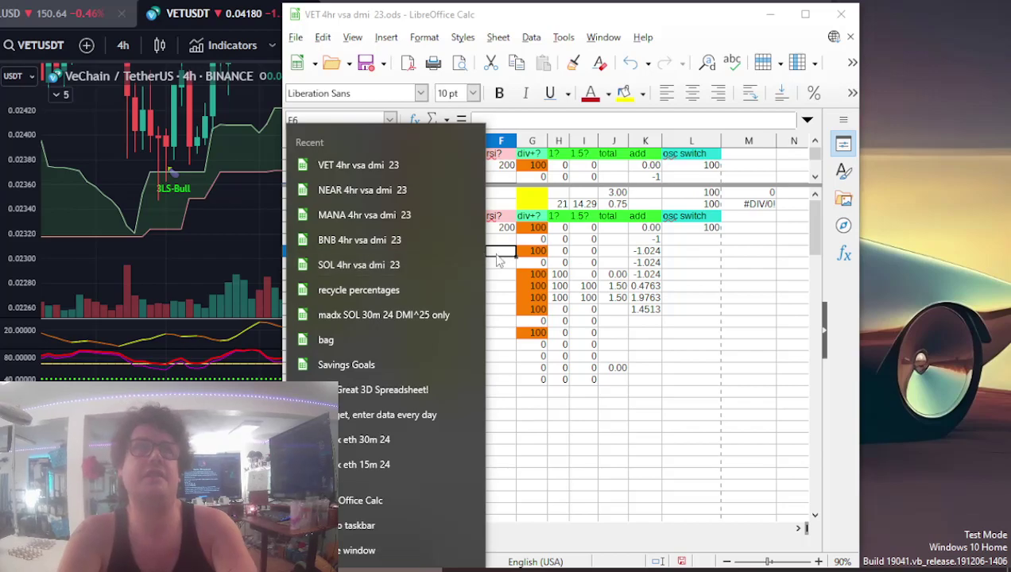
pyautogui.click(500, 252)
pyautogui.write('20')
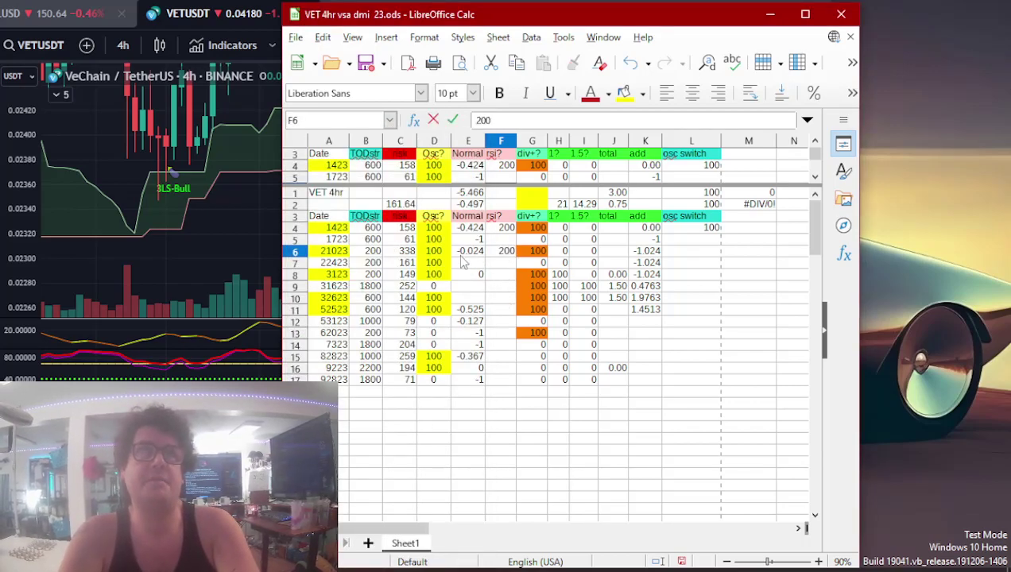
pyautogui.write('0')
pyautogui.press('Return')
pyautogui.press('Return')
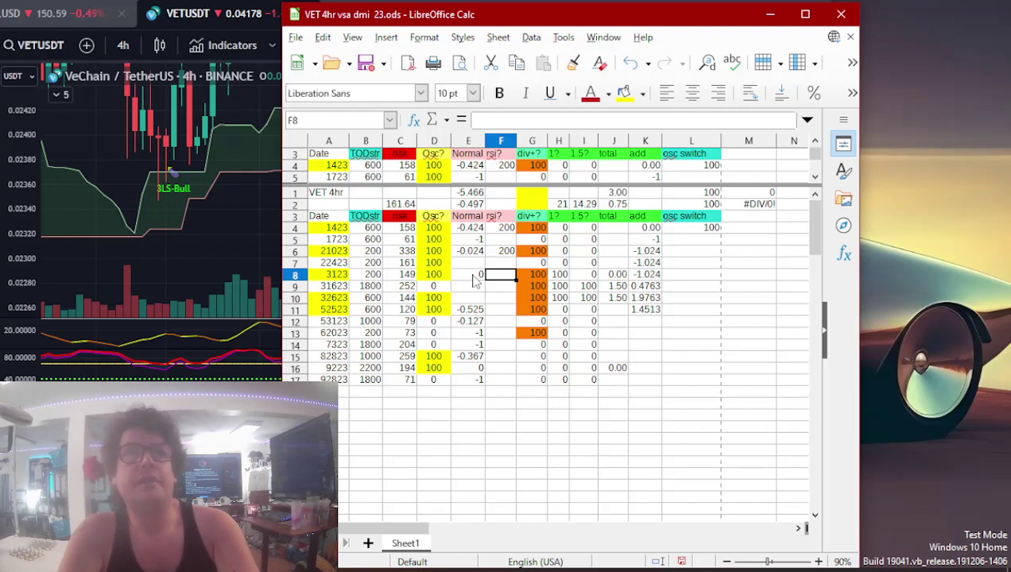
# - Go to 1 March 2023 02:00 on the VETUSDT chart and examine the candles and RSI around it
pyautogui.click(229, 226)
pyautogui.scroll(-6, 239, 227)
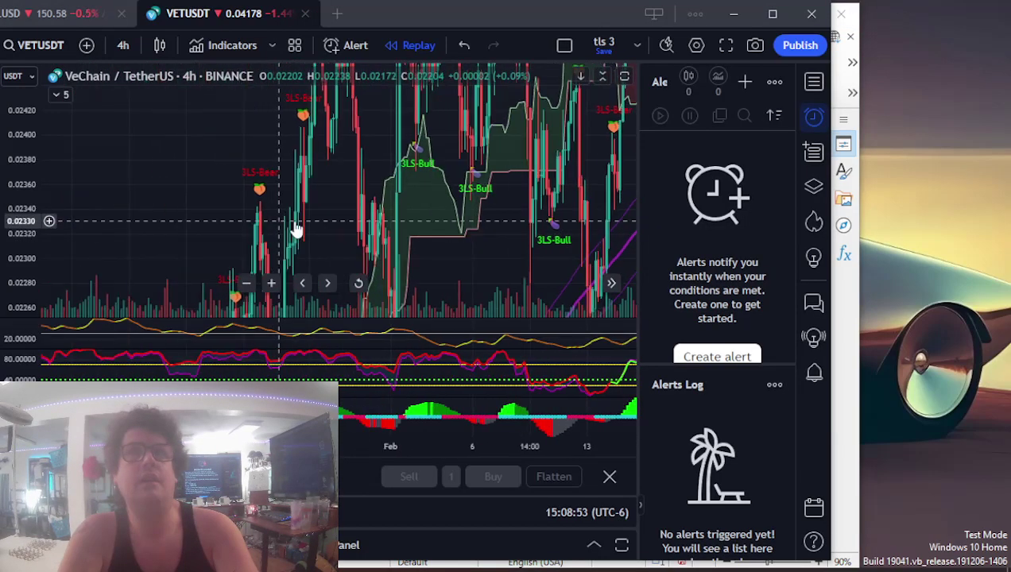
pyautogui.moveTo(473, 222); pyautogui.dragTo(39, 280)
pyautogui.moveTo(318, 239); pyautogui.dragTo(265, 264)
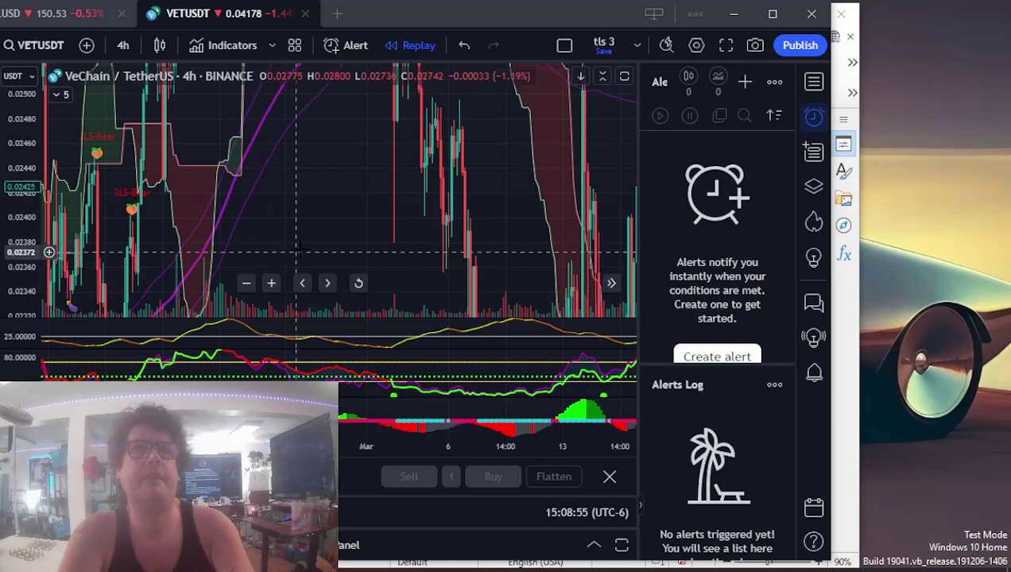
pyautogui.hscroll(8, 372, 221)
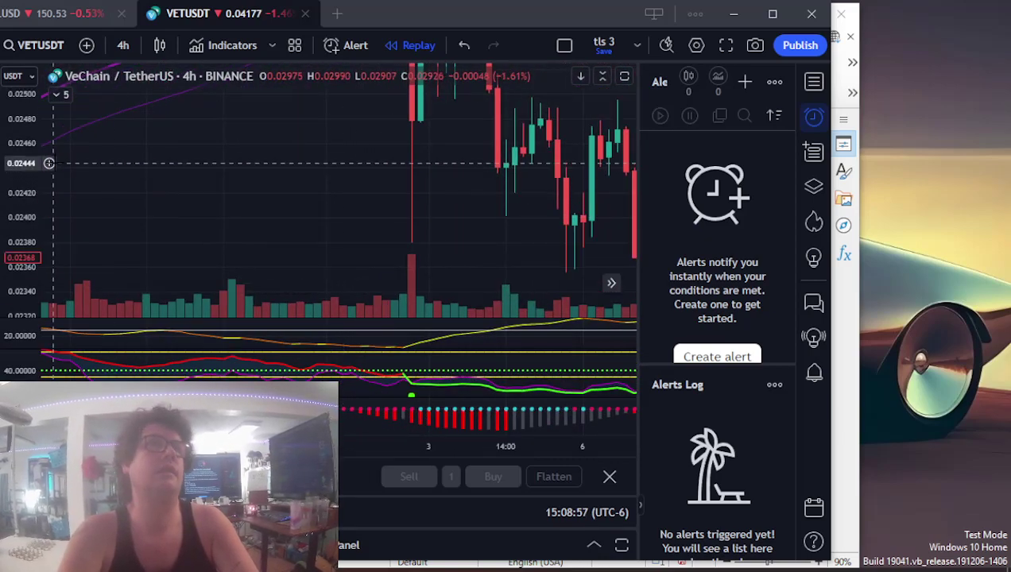
pyautogui.doubleClick(16, 177)
pyautogui.moveTo(17, 181); pyautogui.dragTo(65, 171)
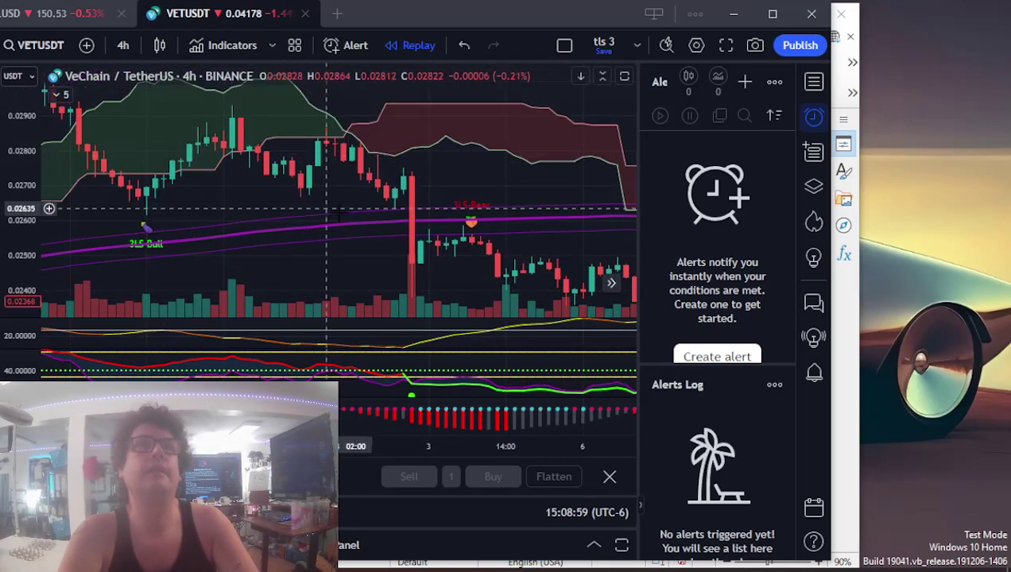
pyautogui.scroll(2, 329, 219)
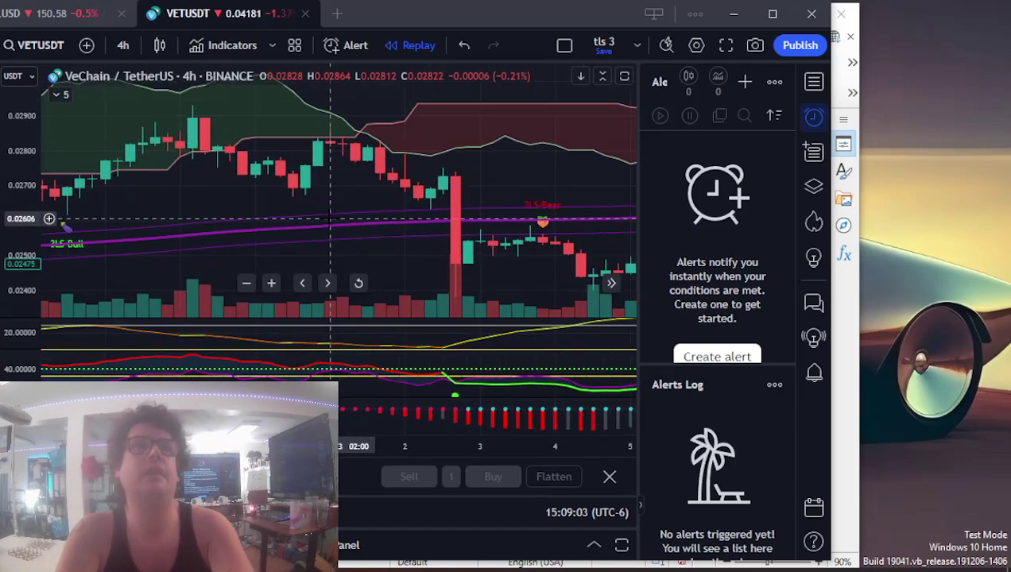
# - Enter 100 in the rsi? cell for date 3123 in the VET spreadsheet, measuring the price move from that date's candle as a check
pyautogui.click(398, 565)
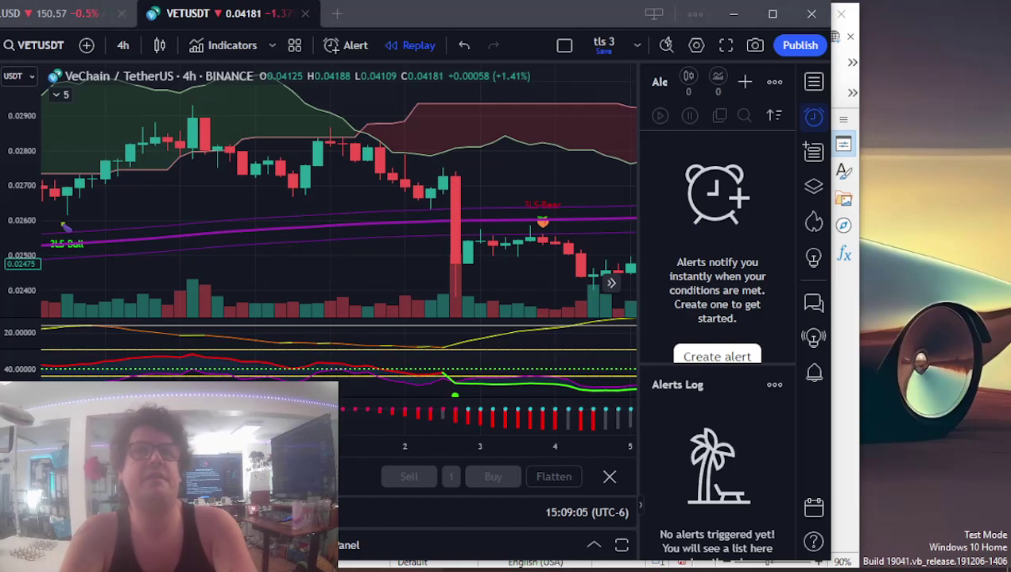
pyautogui.write('100')
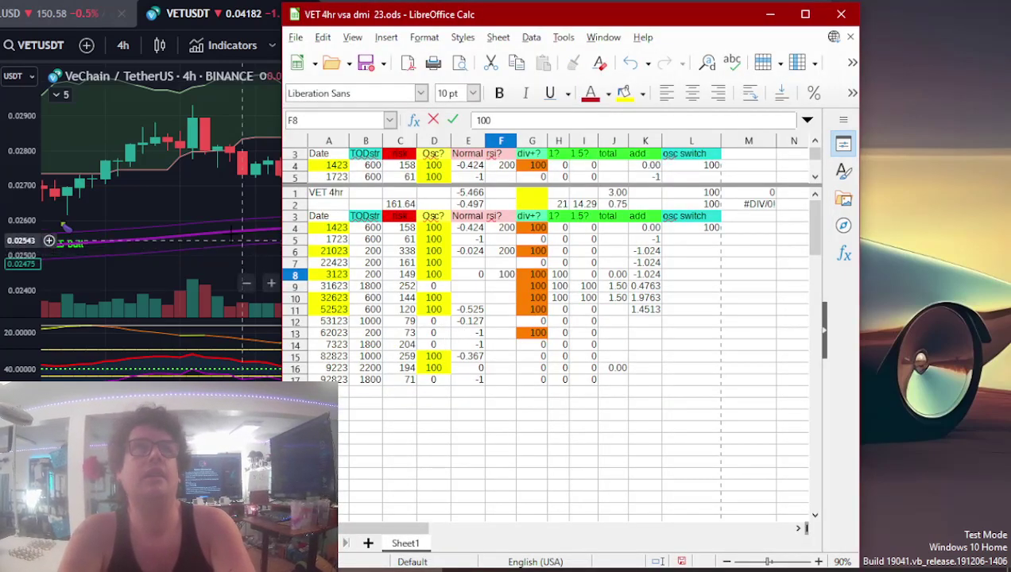
pyautogui.click(245, 278)
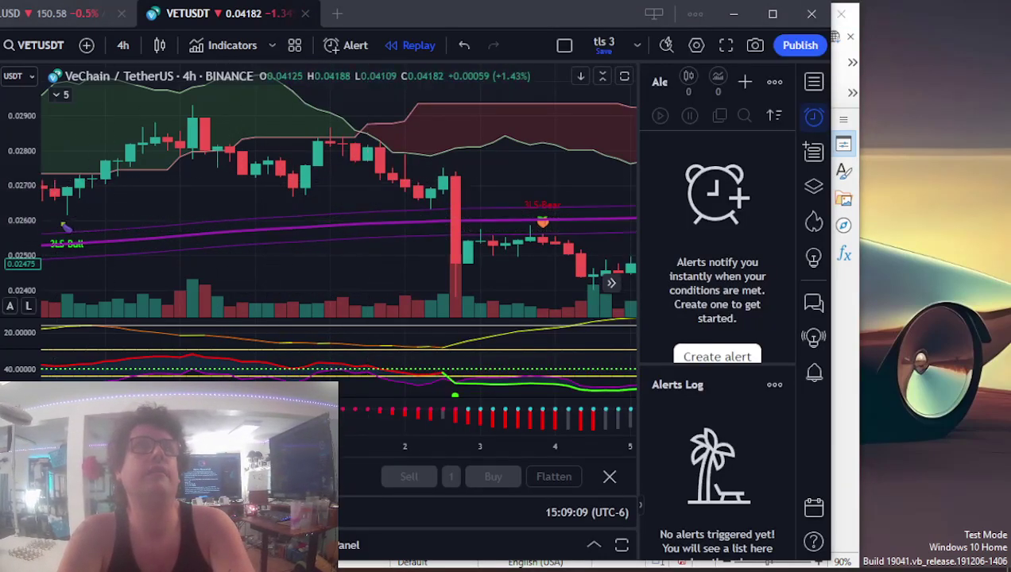
pyautogui.keyDown('shift'); pyautogui.click(329, 143); pyautogui.keyUp('shift')
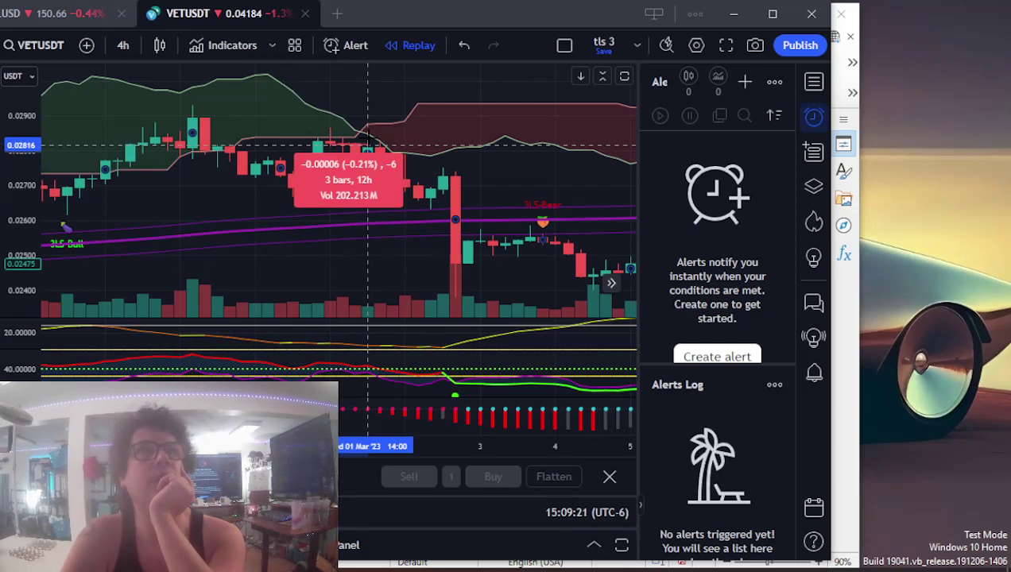
pyautogui.click(386, 564)
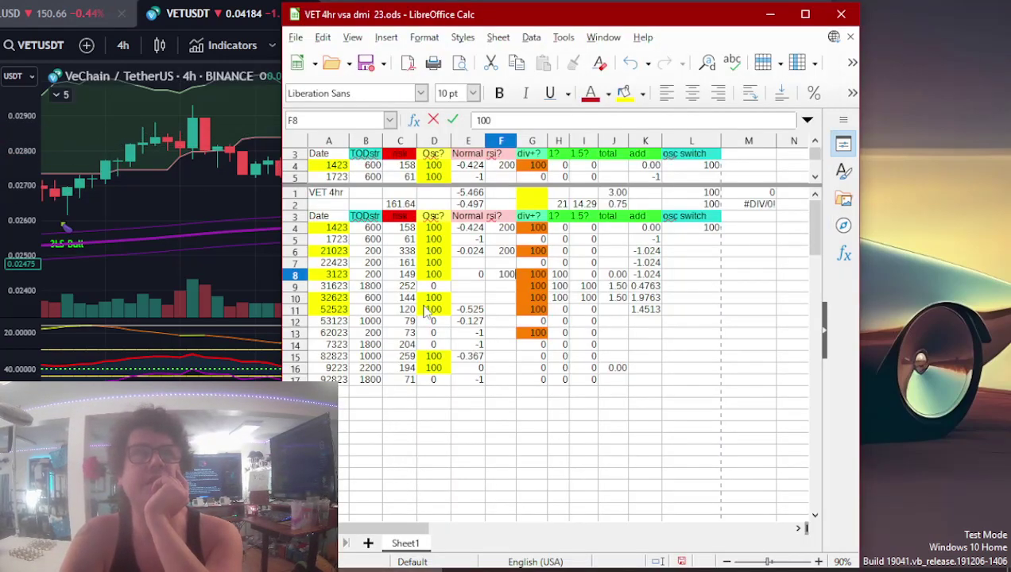
pyautogui.click(504, 300)
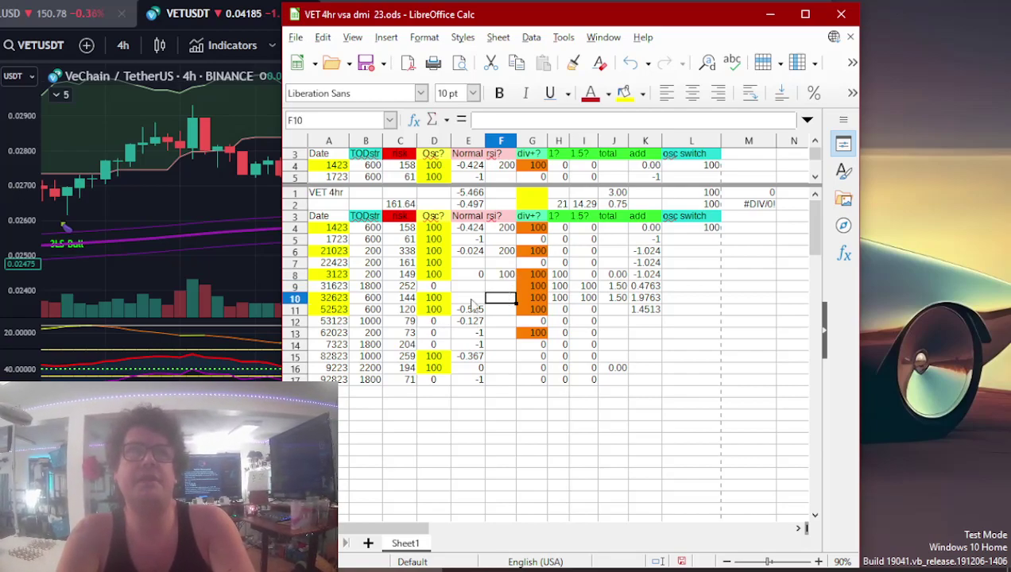
# - Go to 26 March 2023 on the VETUSDT chart and examine the candles and RSI around it
pyautogui.click(193, 231)
pyautogui.scroll(-8, 192, 231)
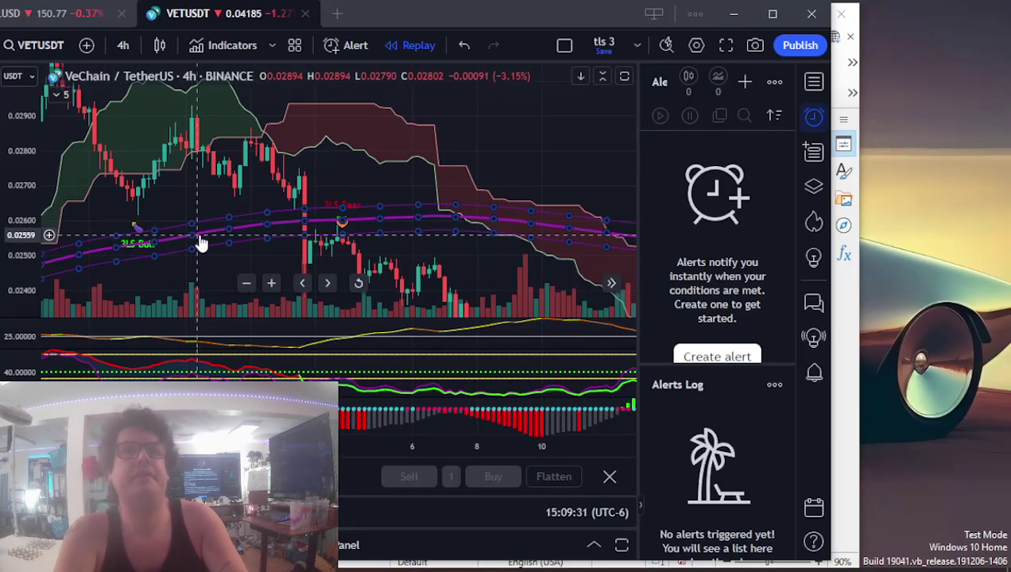
pyautogui.moveTo(281, 232); pyautogui.dragTo(211, 118)
pyautogui.scroll(4, 388, 248)
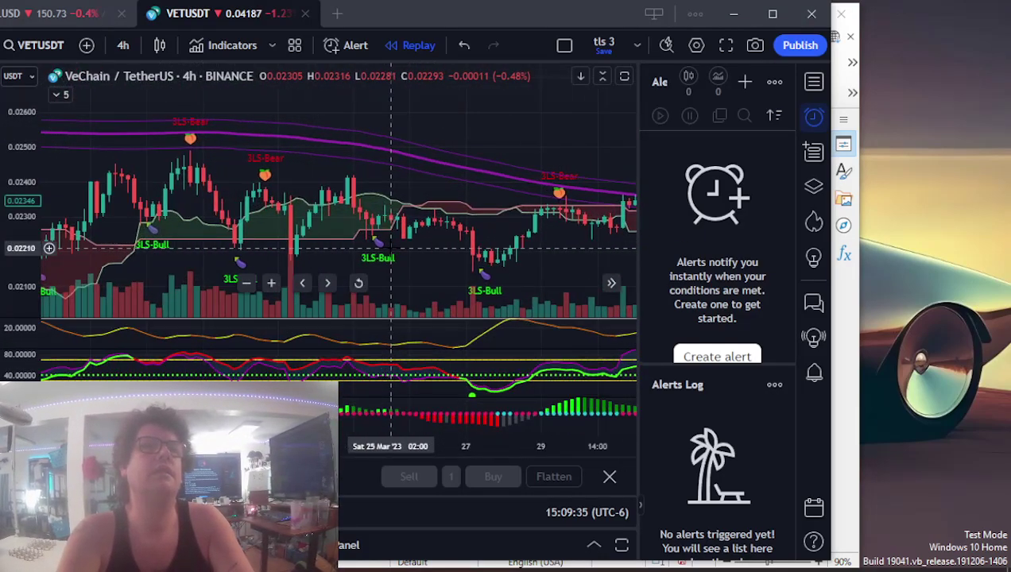
pyautogui.scroll(3, 419, 253)
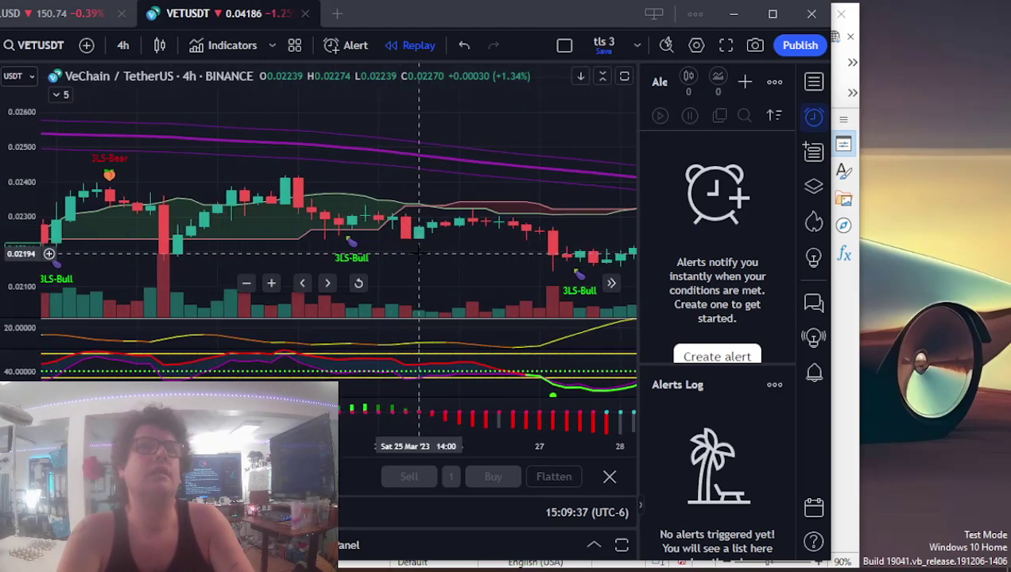
pyautogui.moveTo(443, 256); pyautogui.dragTo(228, 244)
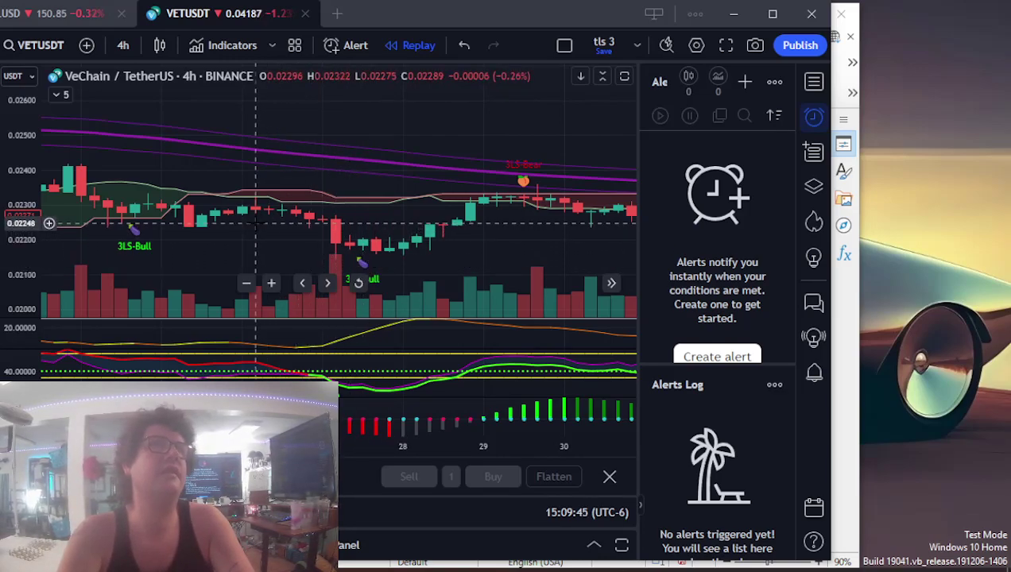
pyautogui.moveTo(255, 224); pyautogui.dragTo(314, 230)
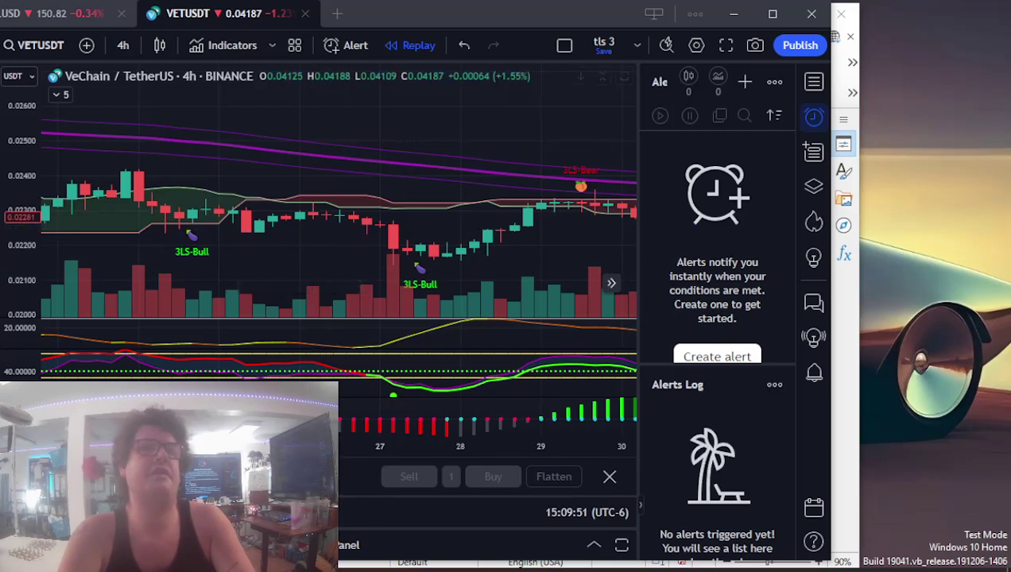
# - Return to the VET spreadsheet and enter 100 in the rsi? cell for date 32623
pyautogui.click(386, 569)
pyautogui.rightClick(385, 570)
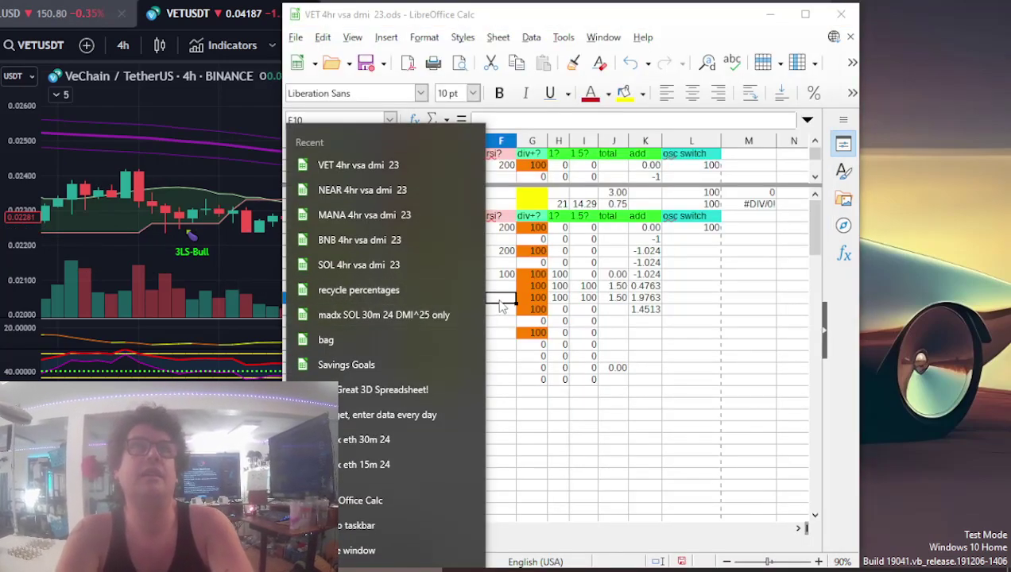
pyautogui.click(498, 300)
pyautogui.write('100')
pyautogui.press('Return')
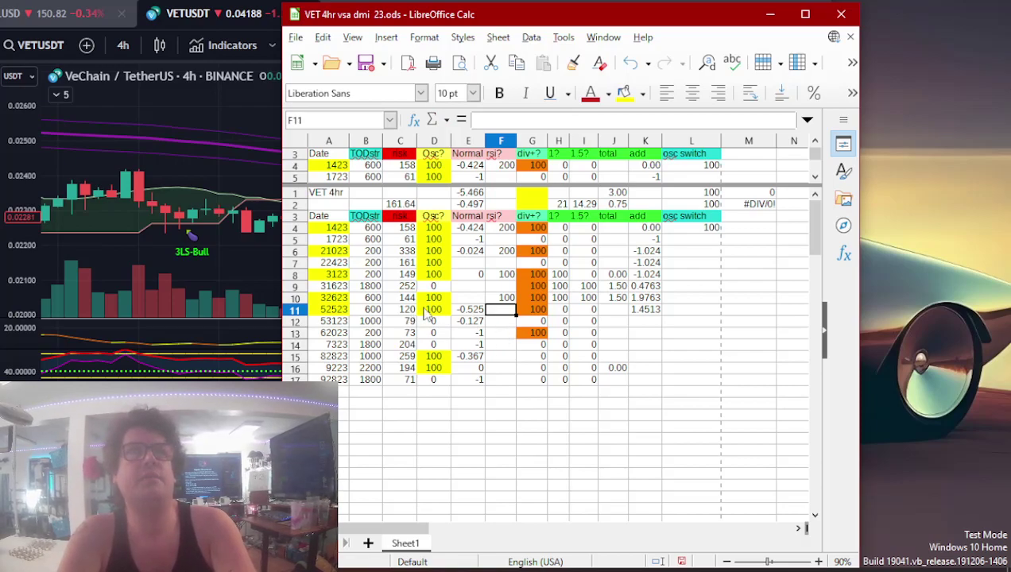
# - Go to 25 May 2023 on the VETUSDT chart, examine its candles and RSI, and return to the VET spreadsheet
pyautogui.scroll(-5, 226, 170)
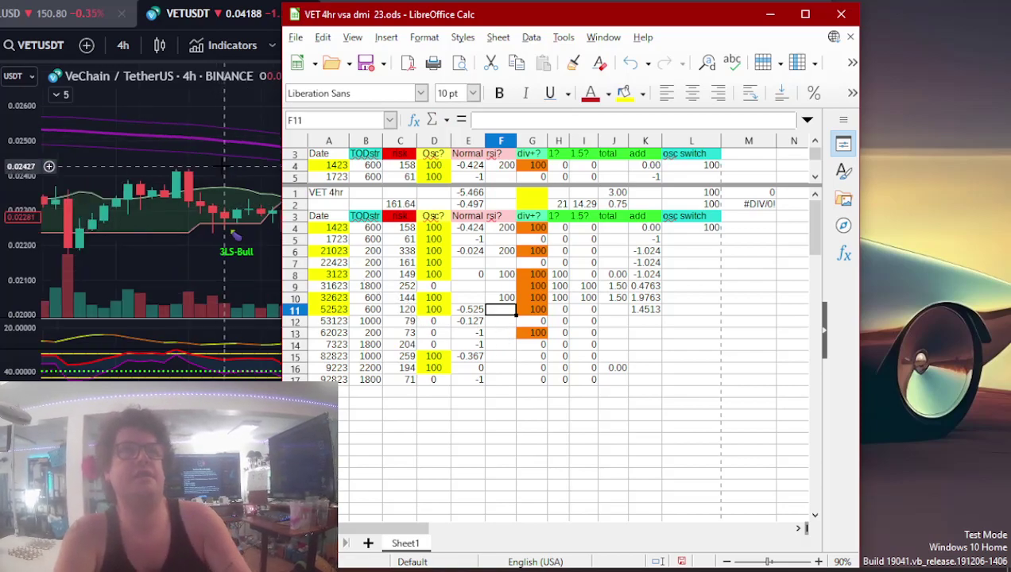
pyautogui.click(266, 172)
pyautogui.scroll(-5, 347, 199)
pyautogui.moveTo(539, 213); pyautogui.dragTo(283, 220)
pyautogui.click(448, 222)
pyautogui.moveTo(448, 223); pyautogui.dragTo(53, 318)
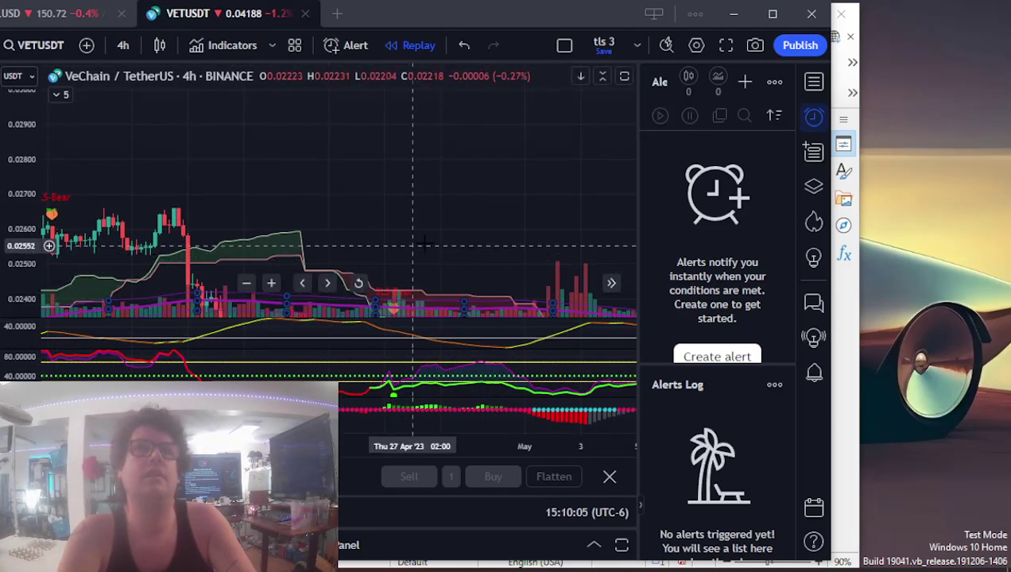
pyautogui.moveTo(478, 237); pyautogui.dragTo(226, 270)
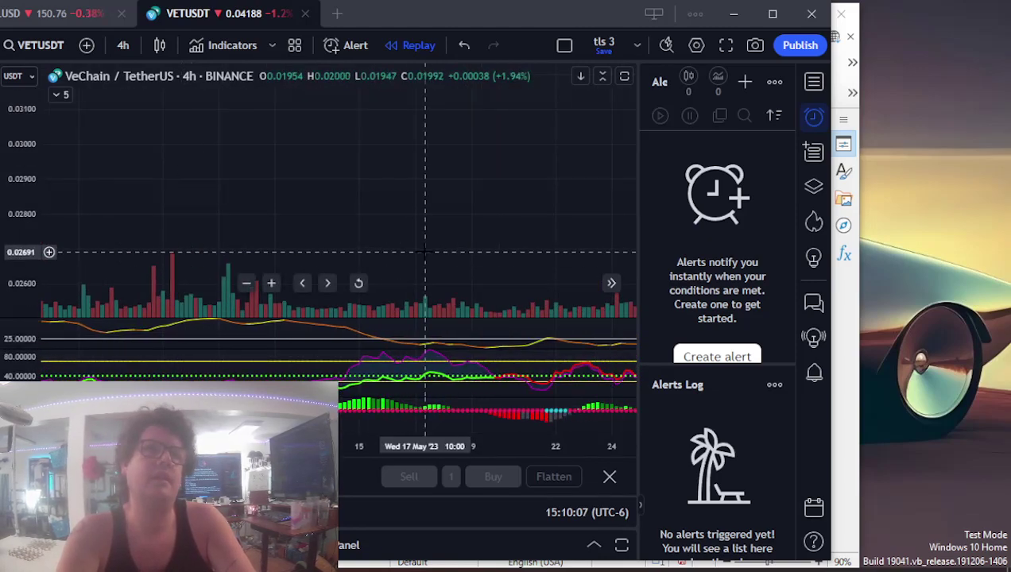
pyautogui.moveTo(429, 253); pyautogui.dragTo(302, 256)
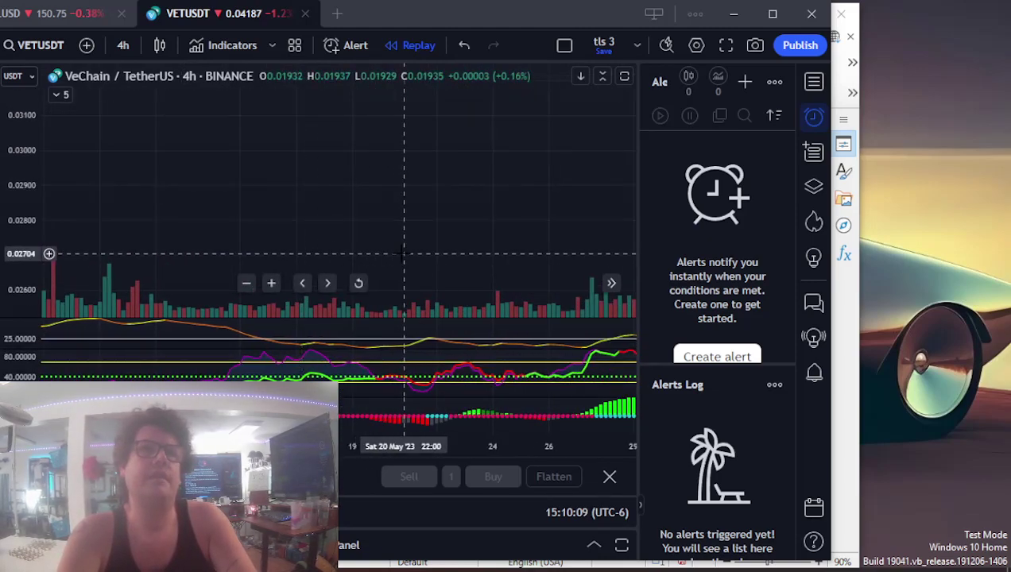
pyautogui.scroll(5, 173, 220)
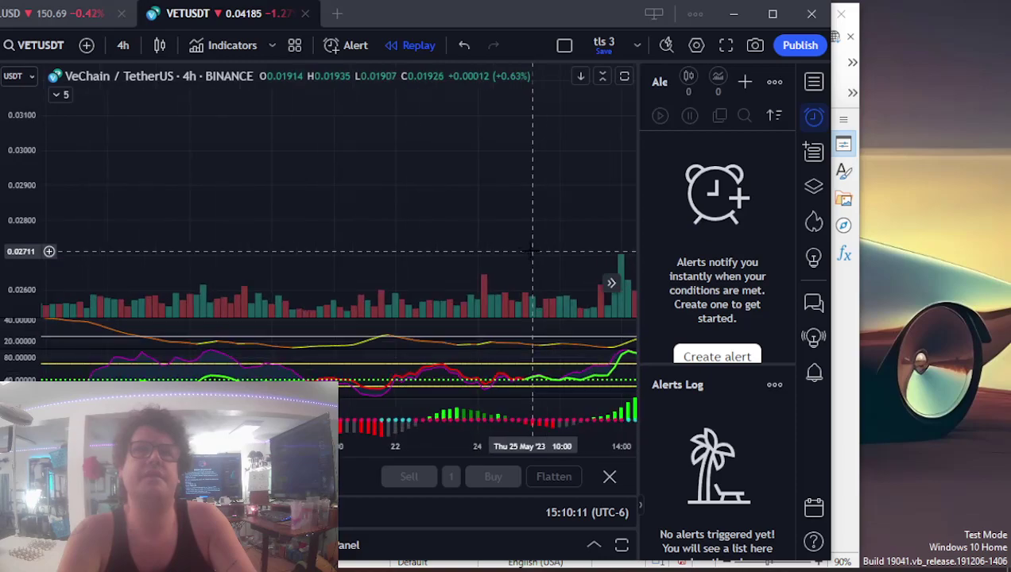
pyautogui.doubleClick(21, 218)
pyautogui.moveTo(21, 206); pyautogui.dragTo(14, 255)
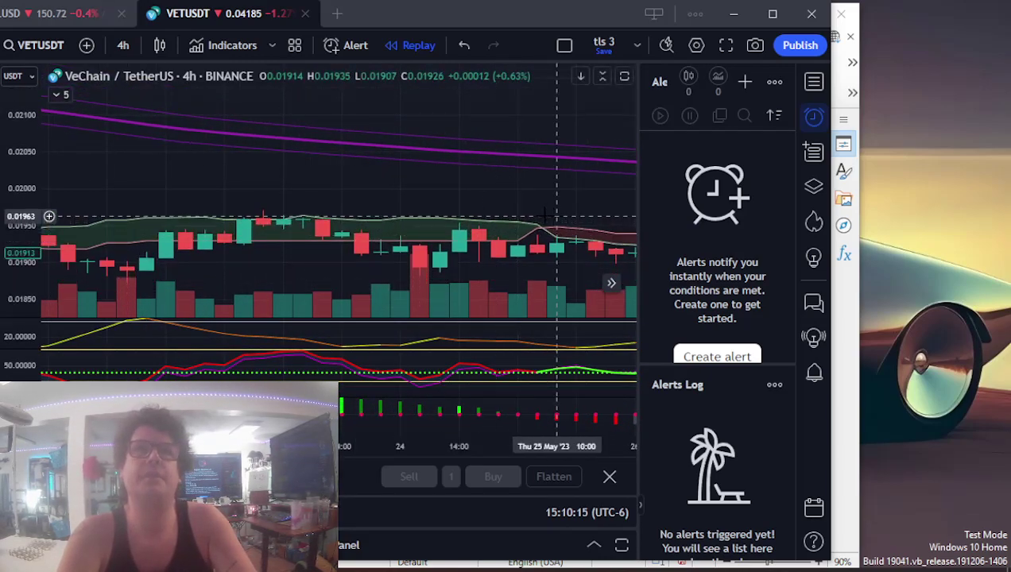
pyautogui.moveTo(505, 221); pyautogui.dragTo(389, 184)
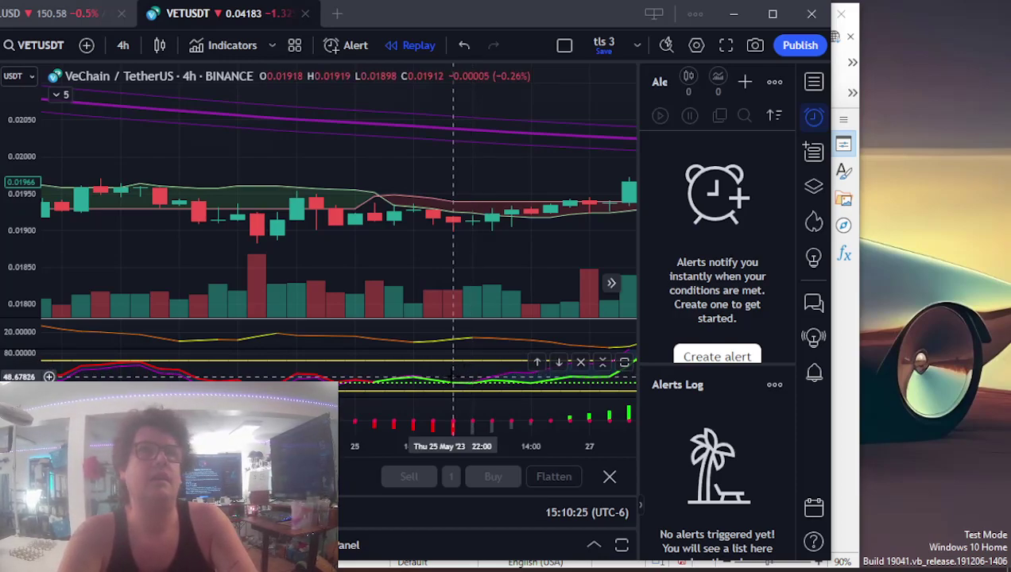
pyautogui.click(421, 563)
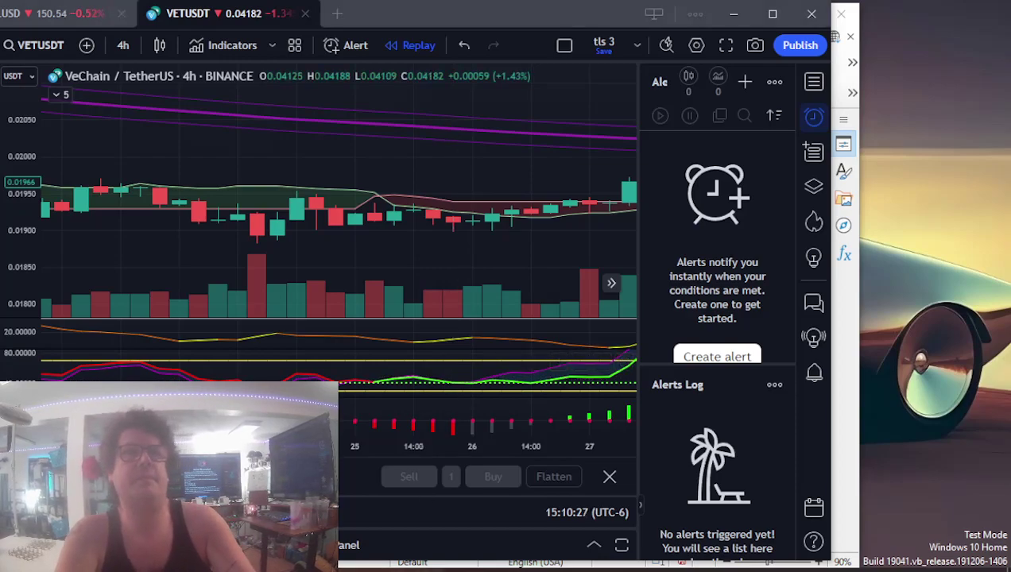
# - Enter 100 in the rsi? cell for date 52523, then save and close the VET spreadsheet
pyautogui.write('100')
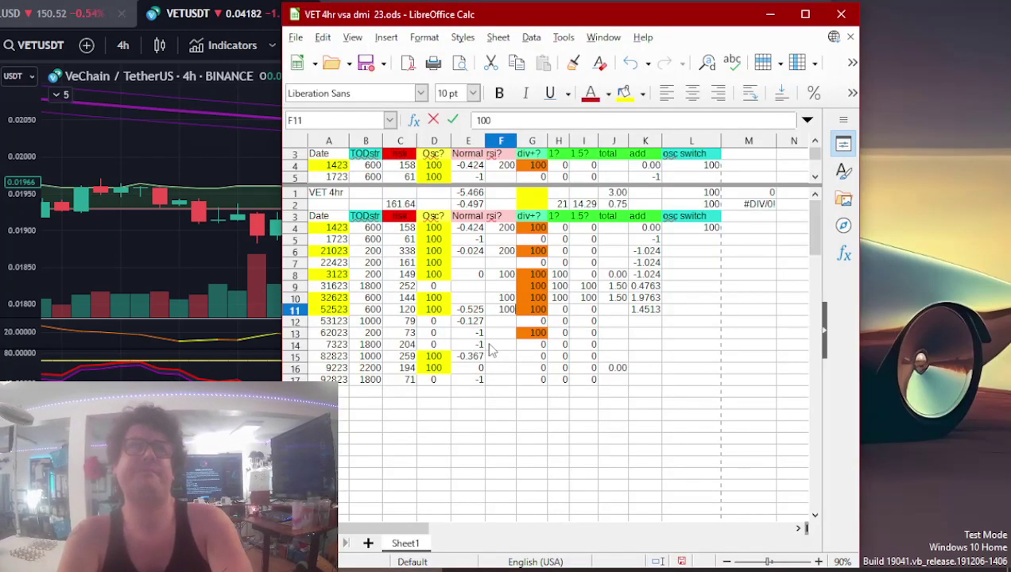
pyautogui.press('Return')
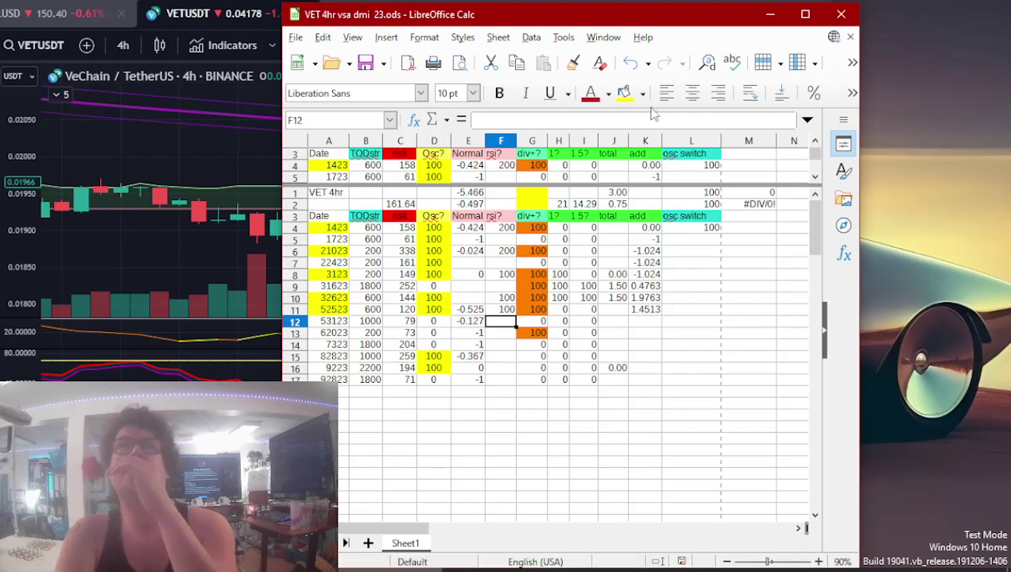
pyautogui.click(840, 16)
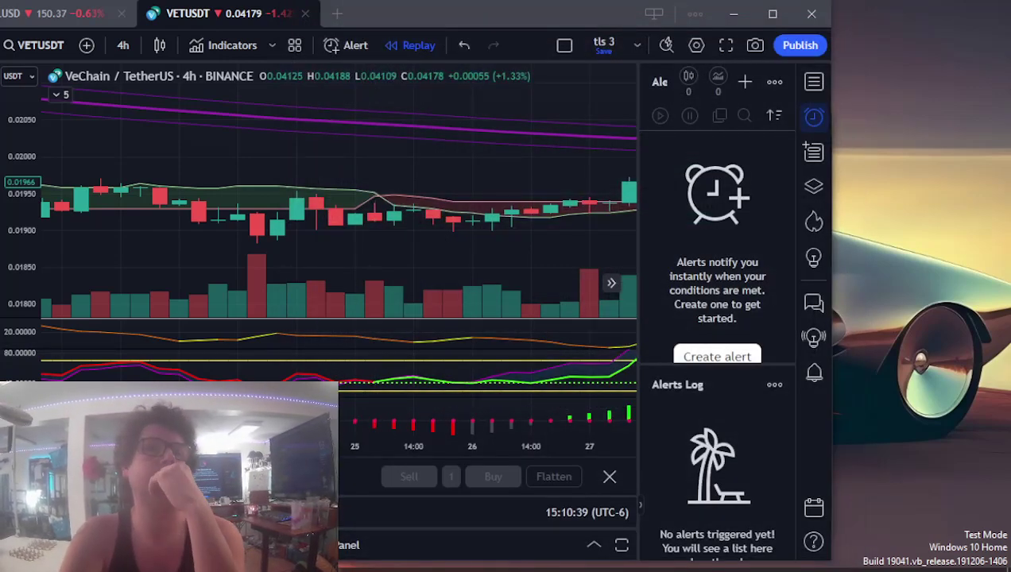
# - Open the spreadsheet "ATOM 4hr vsa dmi 23" from the 2023 4h folder
pyautogui.click(406, 568)
pyautogui.click(225, 369)
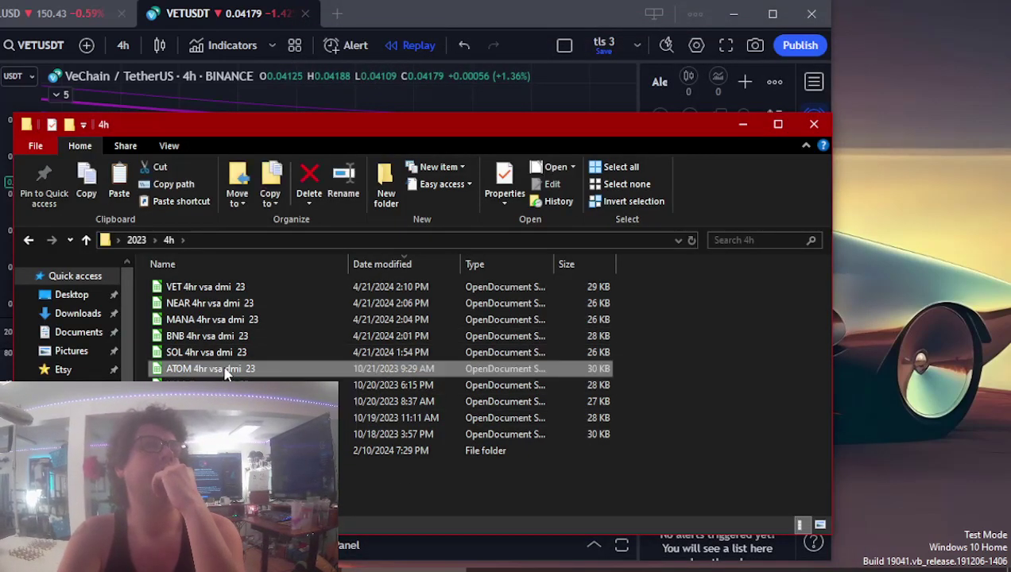
pyautogui.doubleClick(226, 369)
# - Switch the TradingView chart from VETUSDT to the Coinbase ATOMUSD symbol and compress its price scale slightly
pyautogui.click(221, 13)
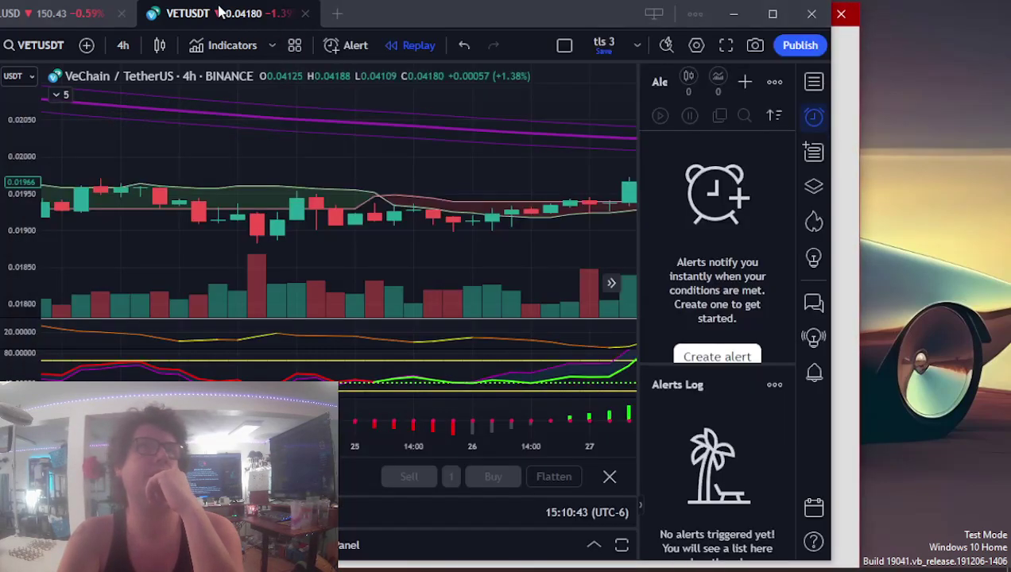
pyautogui.click(53, 42)
pyautogui.write('atom')
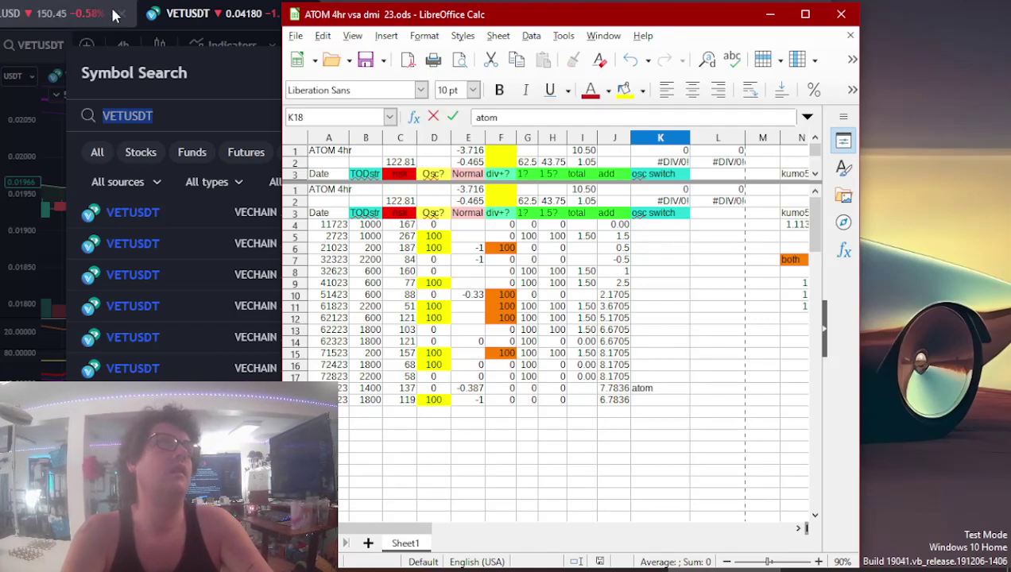
pyautogui.click(179, 11)
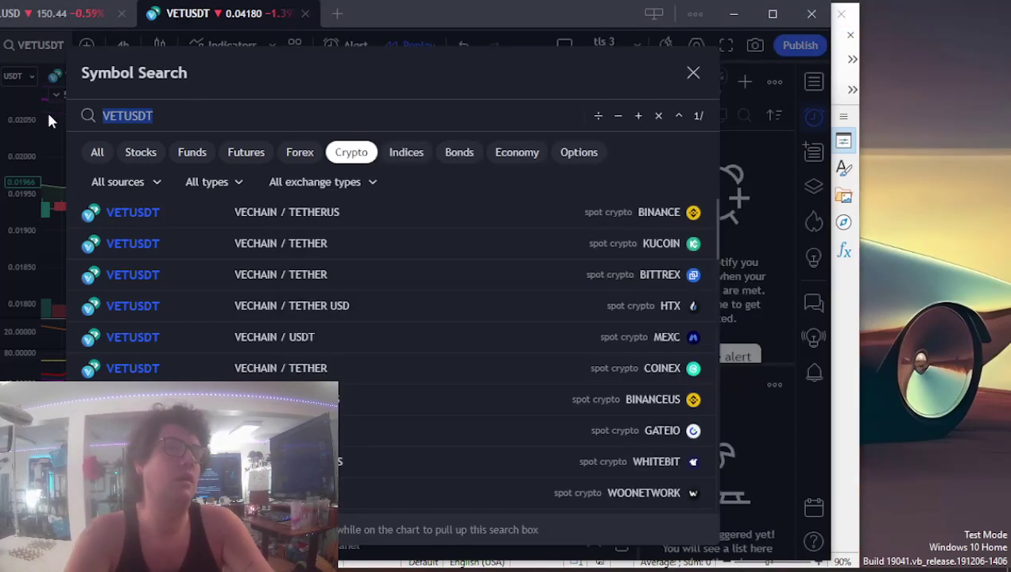
pyautogui.write('ATOM')
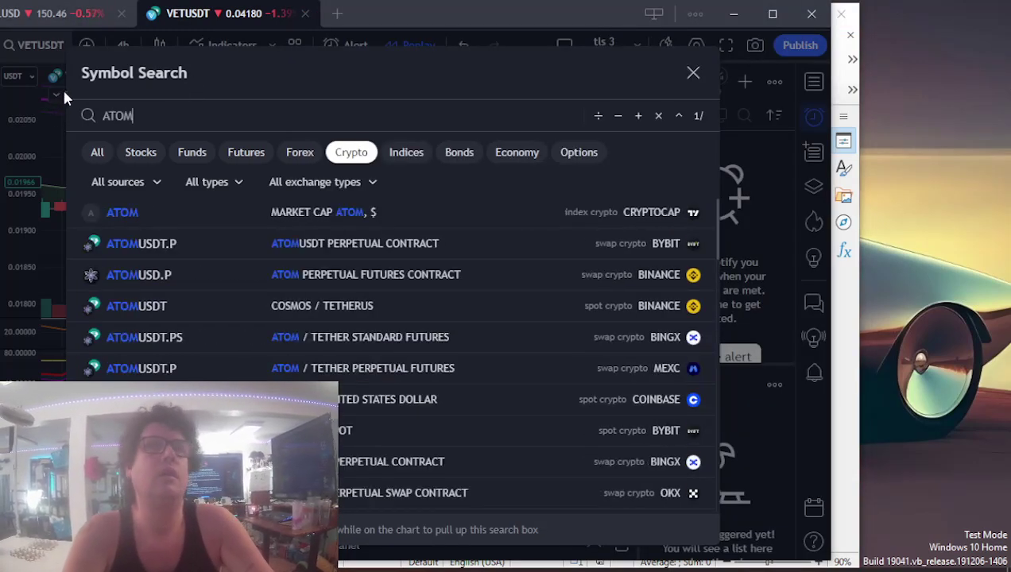
pyautogui.click(332, 399)
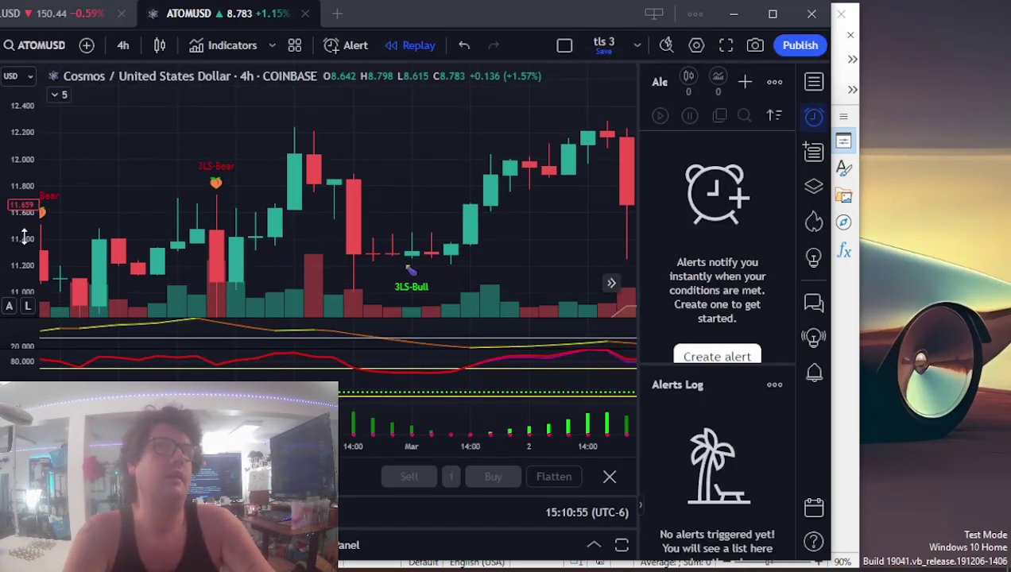
pyautogui.moveTo(24, 237); pyautogui.dragTo(24, 266)
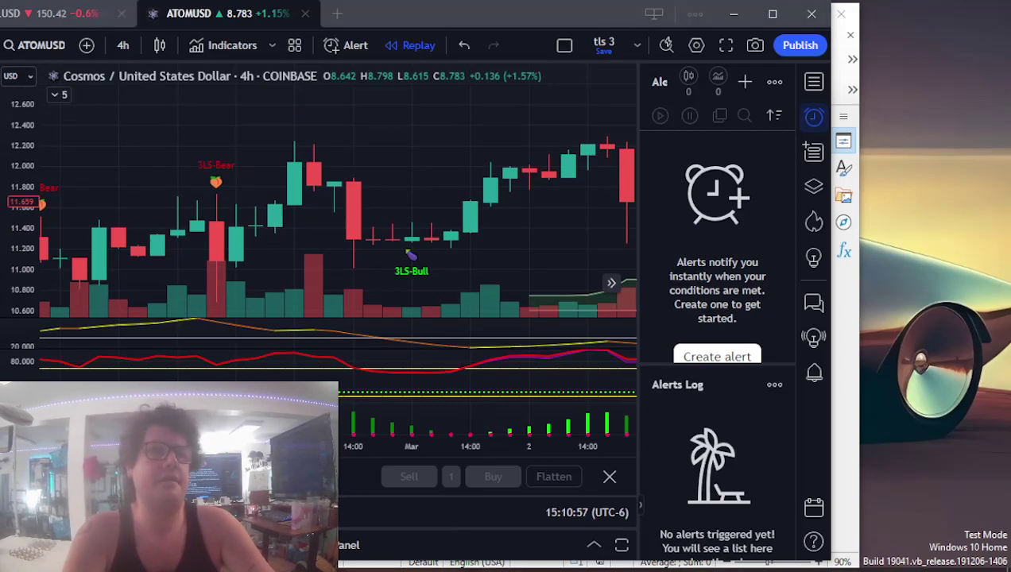
# - Highlight dates 21023, 61823, 62123 and 71523 in yellow in the Date column of the ATOM spreadsheet
pyautogui.hotkey('alt', 'Tab')
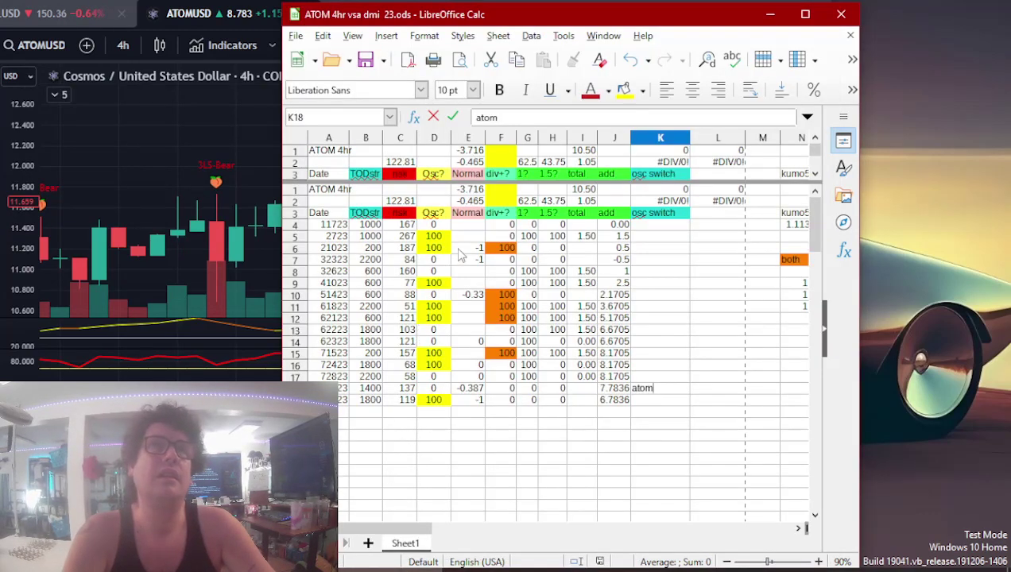
pyautogui.click(340, 248)
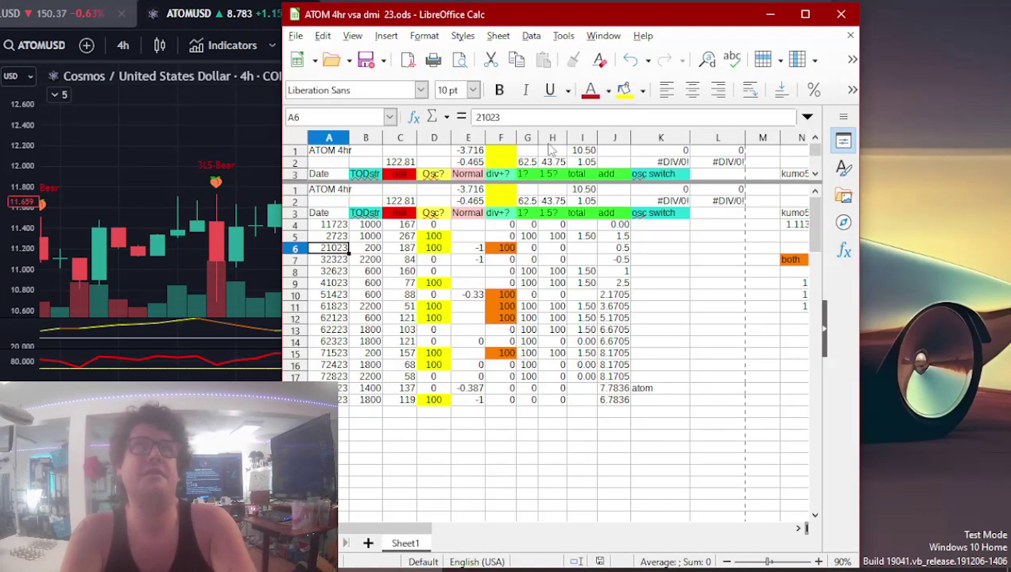
pyautogui.click(625, 93)
pyautogui.press('Down')
pyautogui.press('Down')
pyautogui.press('Down')
pyautogui.press('Down')
pyautogui.press('Down')
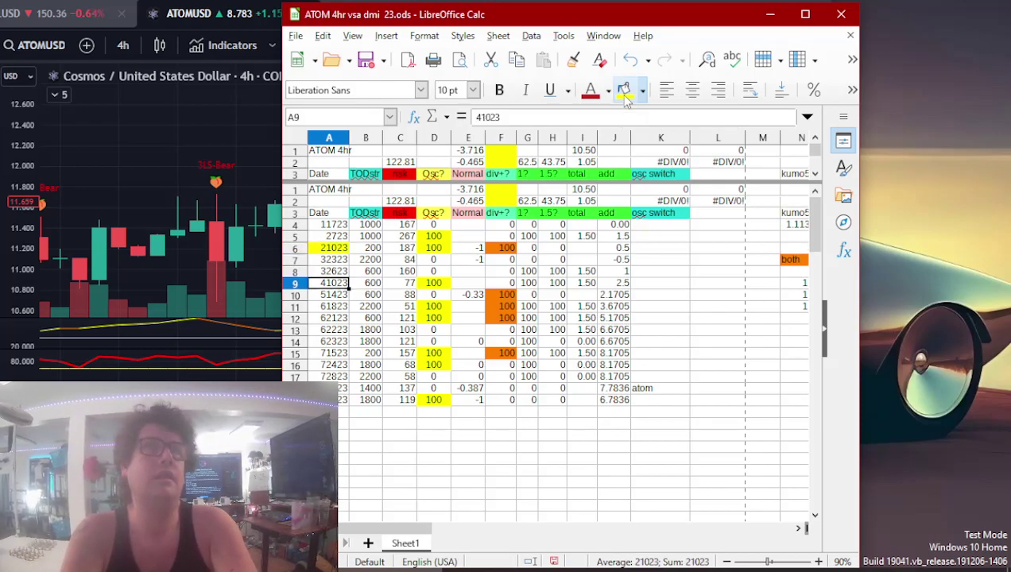
pyautogui.click(626, 94)
pyautogui.press('Down')
pyautogui.click(627, 94)
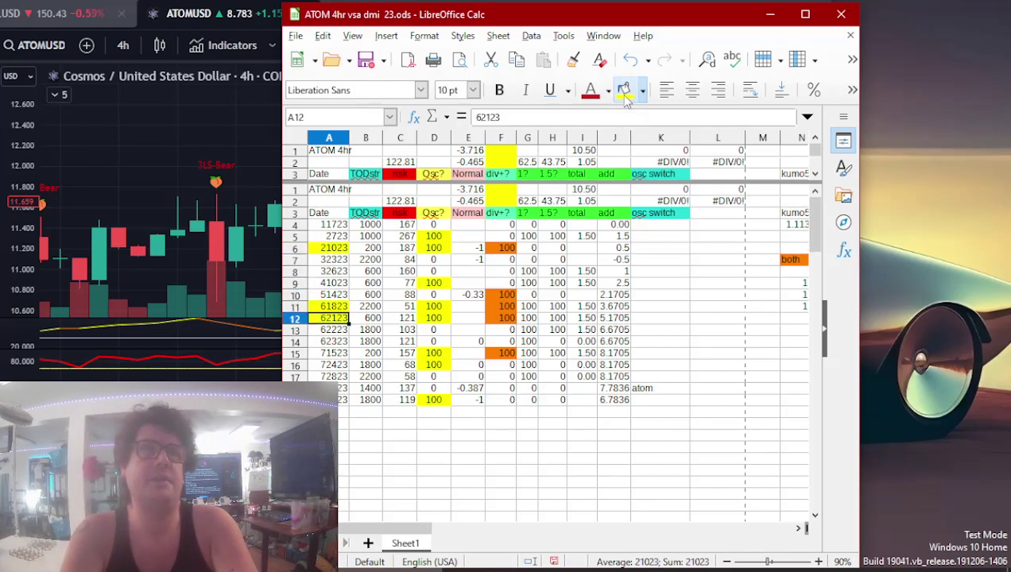
pyautogui.press('Down')
pyautogui.press('Down')
pyautogui.press('Down')
pyautogui.click(626, 93)
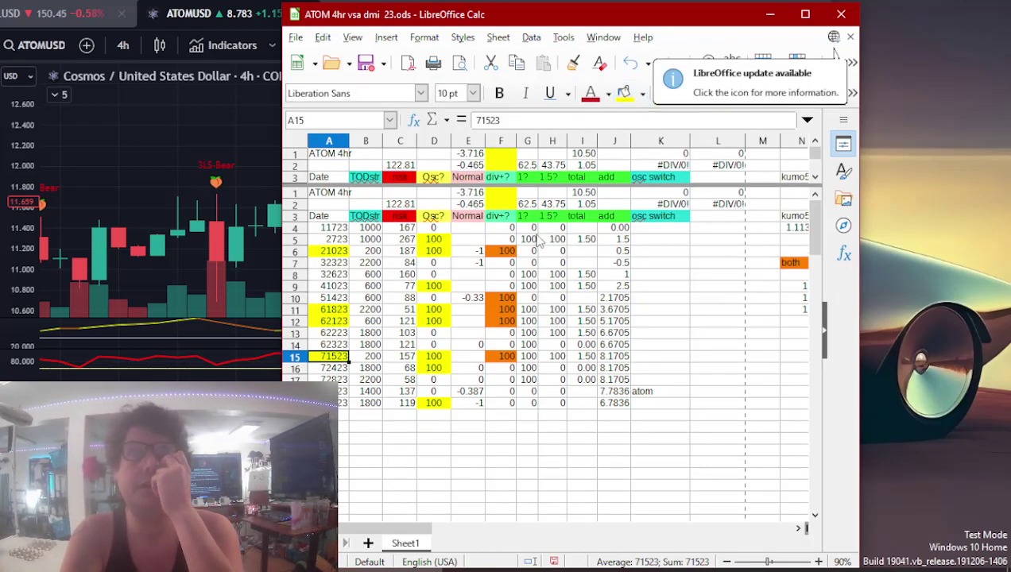
# - Insert a new column directly after the Normal column in the ATOM spreadsheet and head it "rsi?"
pyautogui.click(465, 178)
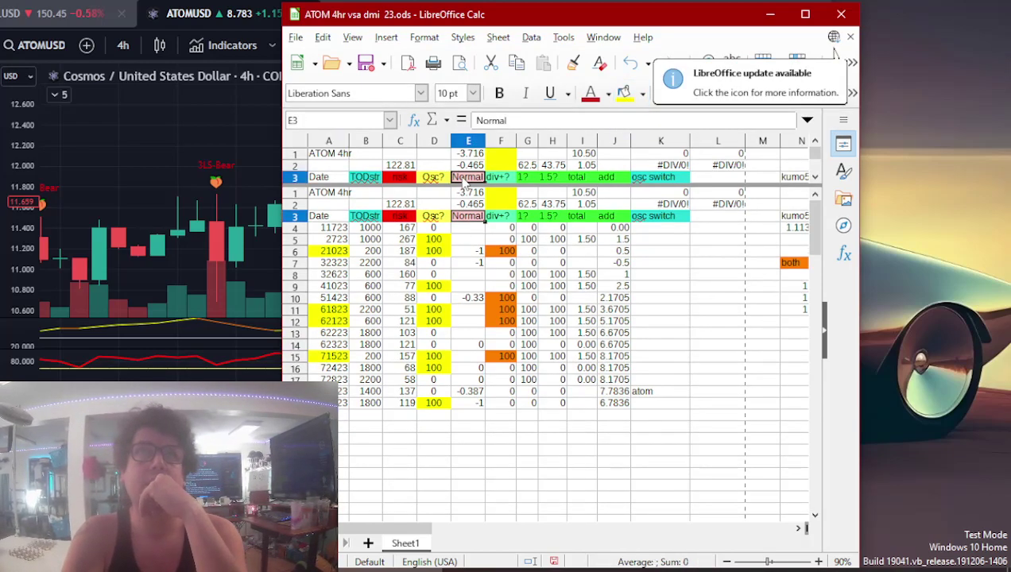
pyautogui.rightClick(468, 141)
pyautogui.click(468, 141)
pyautogui.rightClick(468, 141)
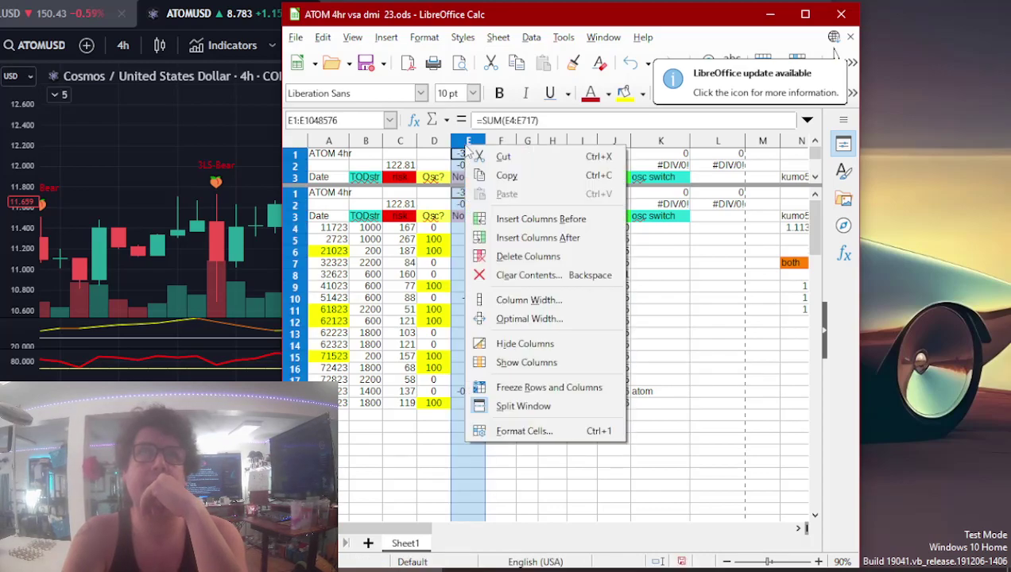
pyautogui.click(525, 257)
pyautogui.click(499, 217)
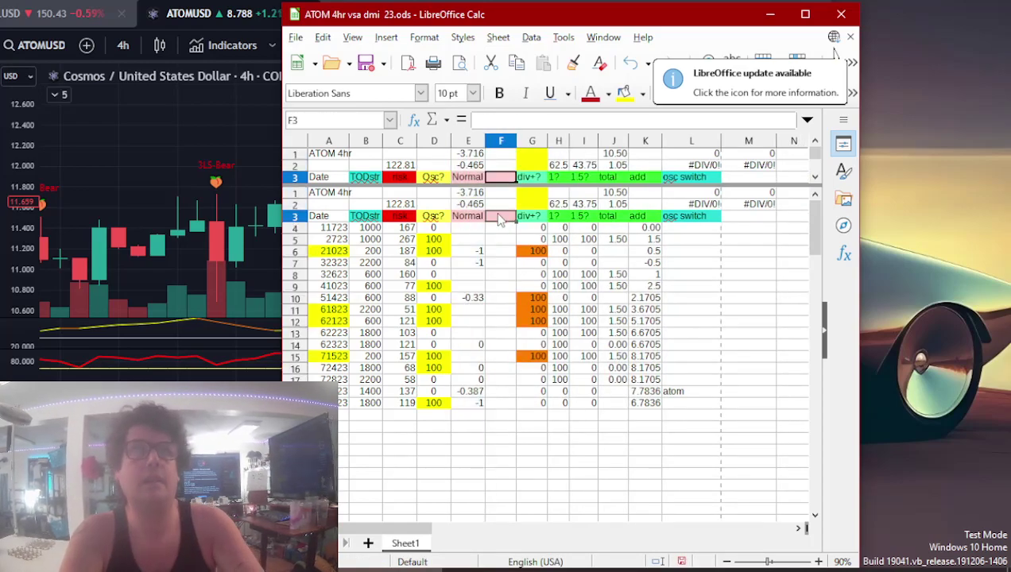
pyautogui.write('r')
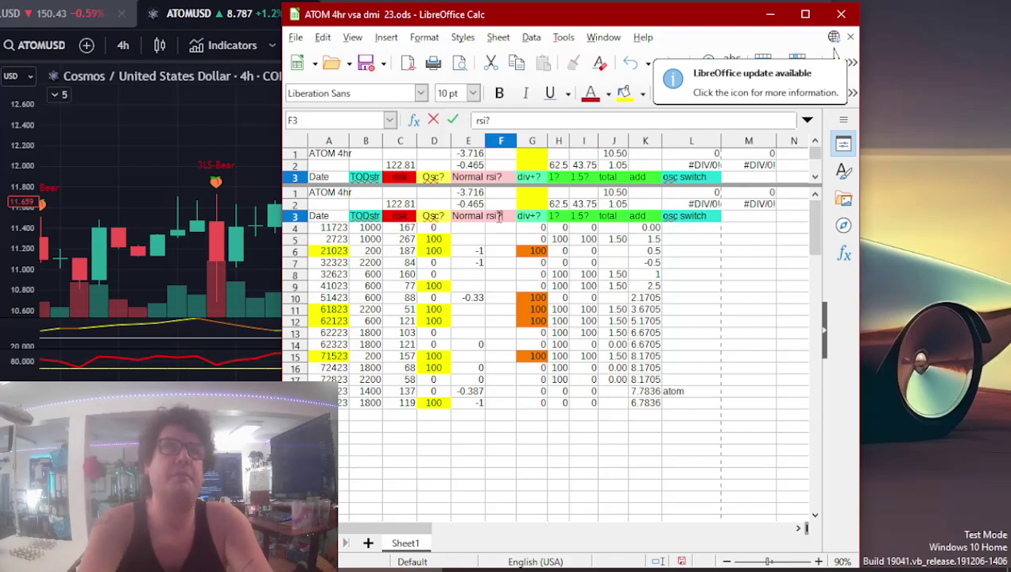
pyautogui.press('Return')
pyautogui.press('Return')
pyautogui.press('Return')
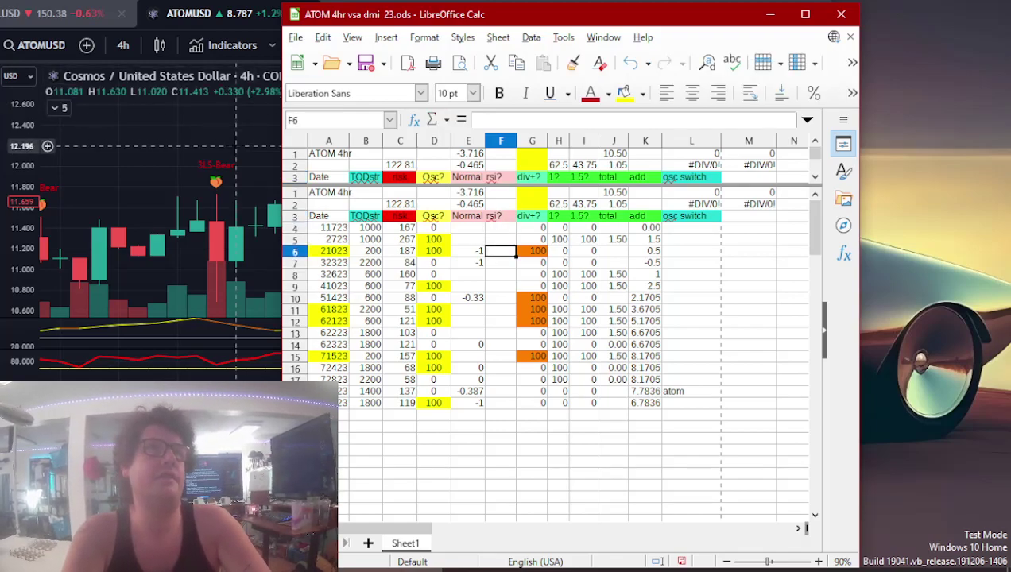
# - Go to 10 February 2023 on the Coinbase ATOMUSD chart and examine the candles and RSI around it
pyautogui.click(64, 86)
pyautogui.hotkey('alt', 'g')
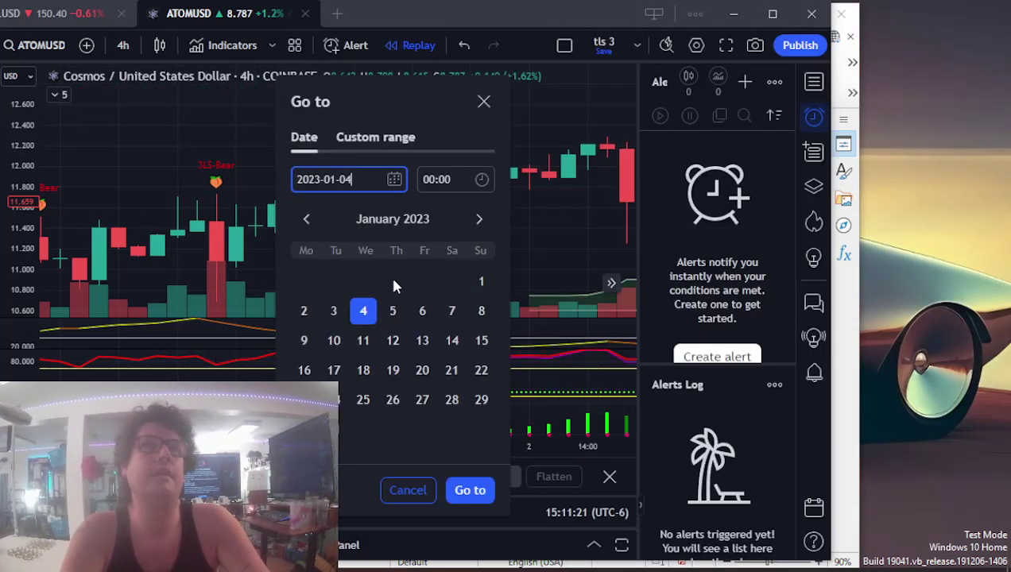
pyautogui.click(478, 219)
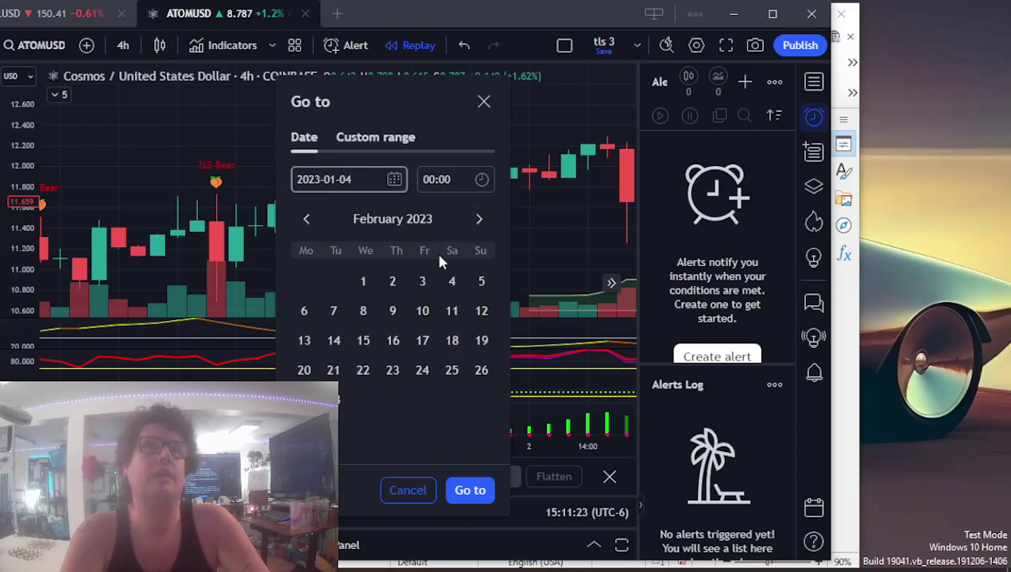
pyautogui.click(422, 310)
pyautogui.click(470, 490)
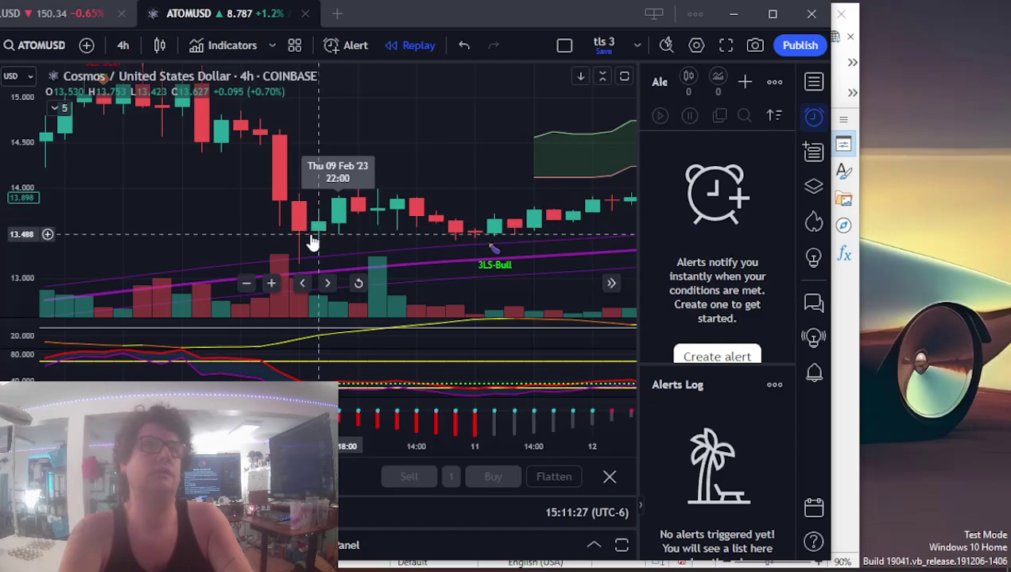
pyautogui.moveTo(228, 162); pyautogui.dragTo(314, 165)
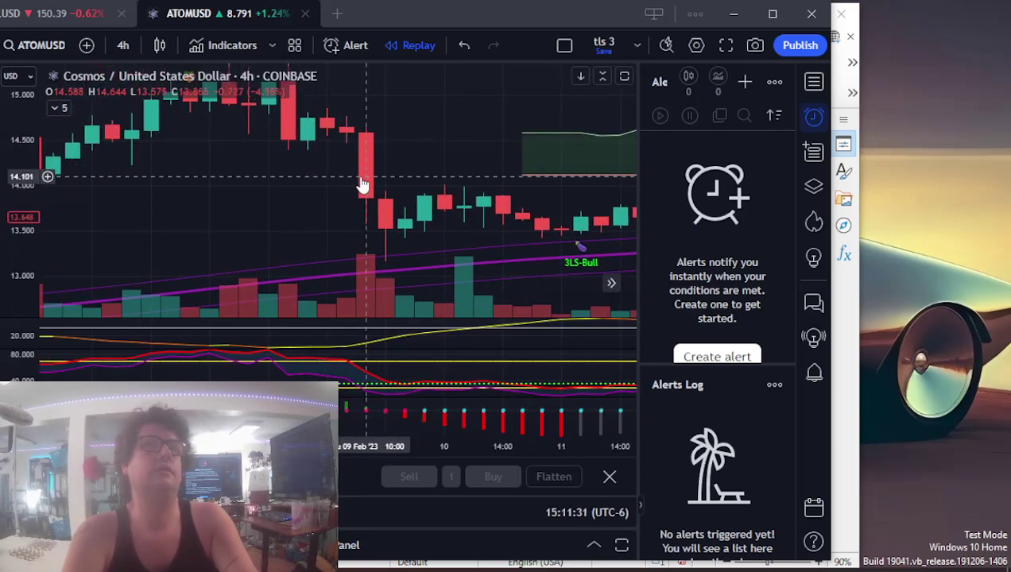
pyautogui.hscroll(3, 367, 199)
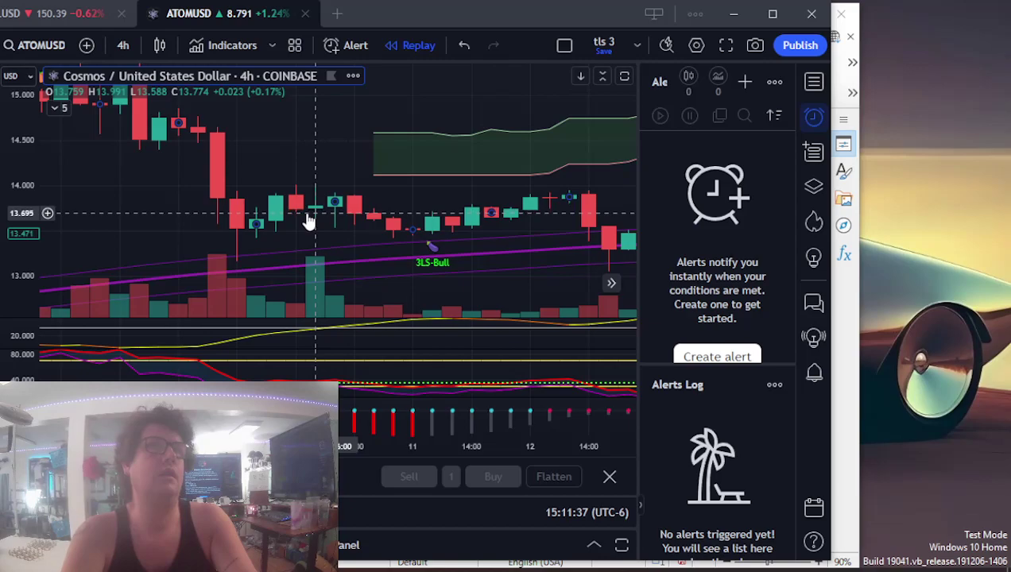
pyautogui.moveTo(296, 213); pyautogui.dragTo(305, 178)
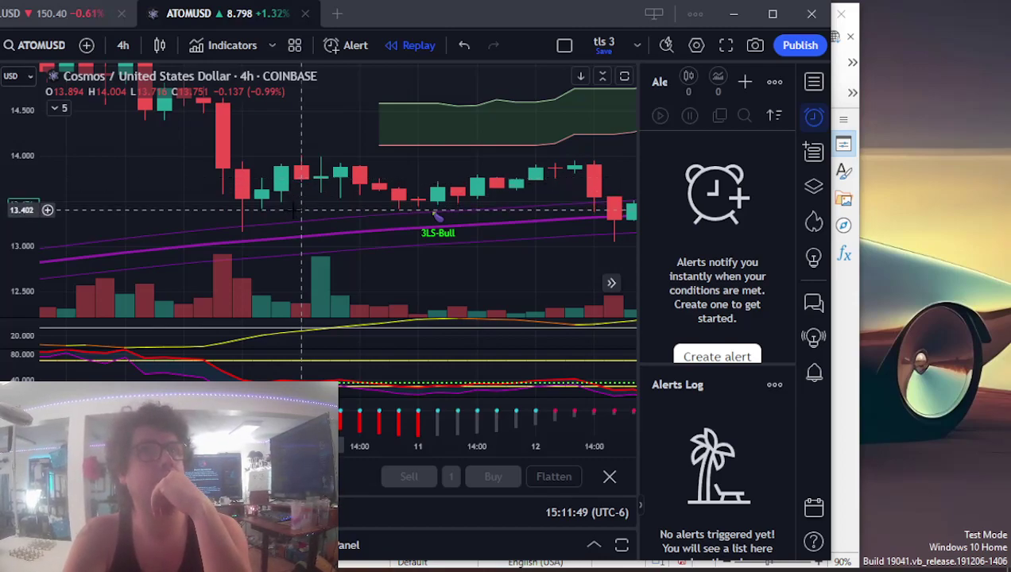
# - Search for ATOM and switch the chart to the Binance ATOMUSDT spot symbol
pyautogui.click(38, 45)
pyautogui.write('ATOM')
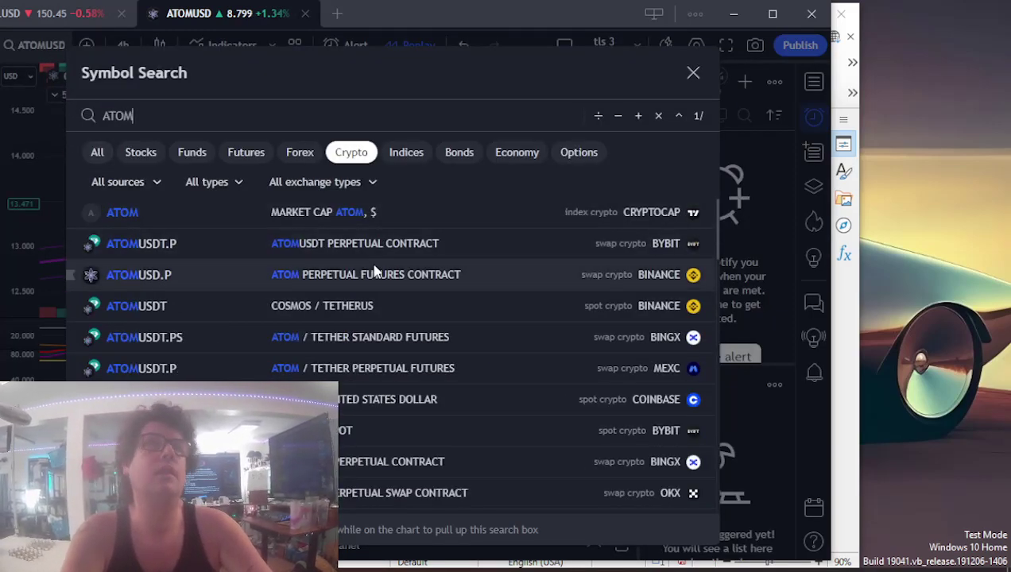
pyautogui.click(357, 310)
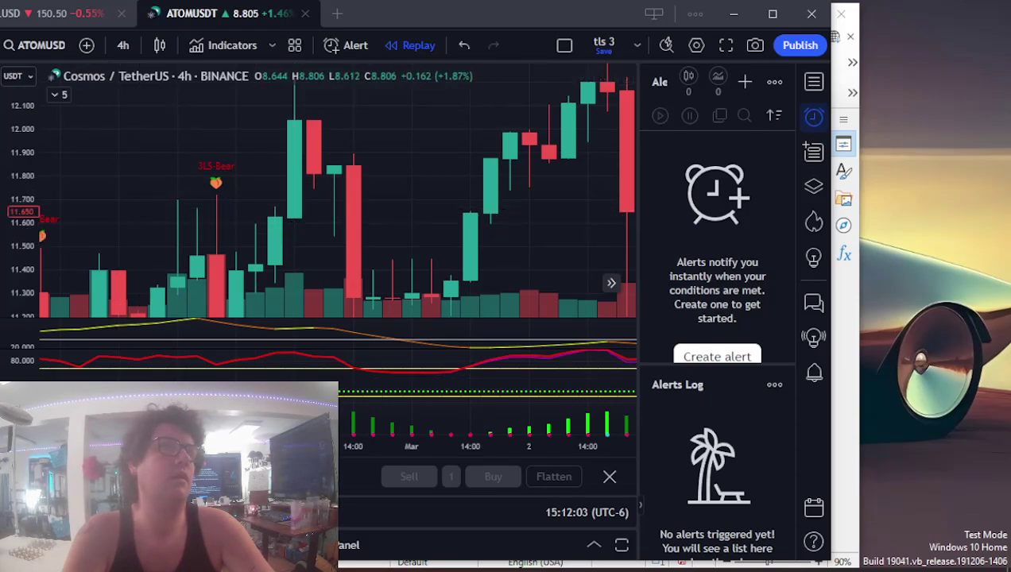
# - Go to 10 February 2023 on the Binance ATOMUSDT chart and examine the candles and RSI around it
pyautogui.hotkey('alt', 'g')
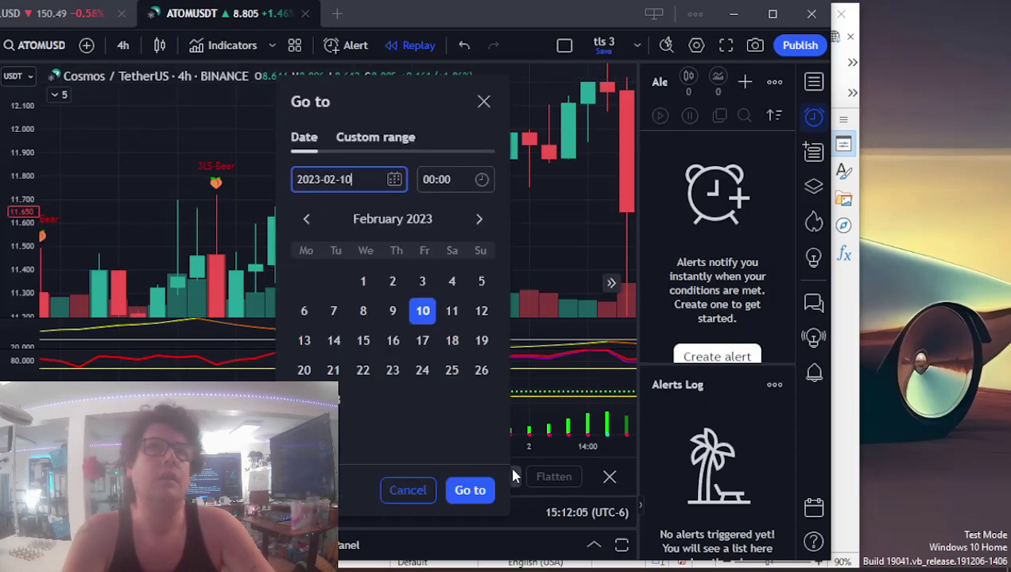
pyautogui.click(473, 489)
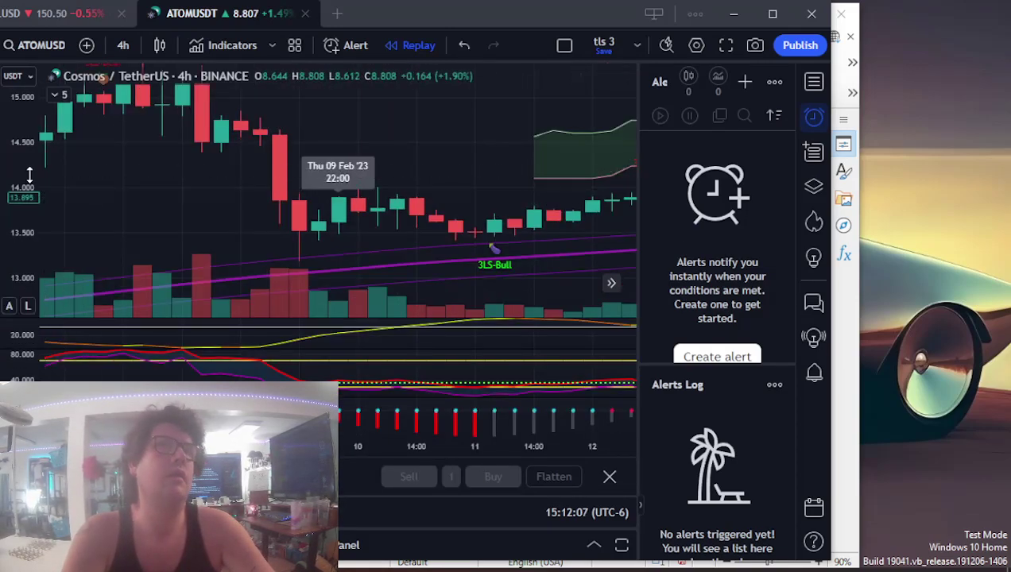
pyautogui.moveTo(341, 234); pyautogui.dragTo(294, 230)
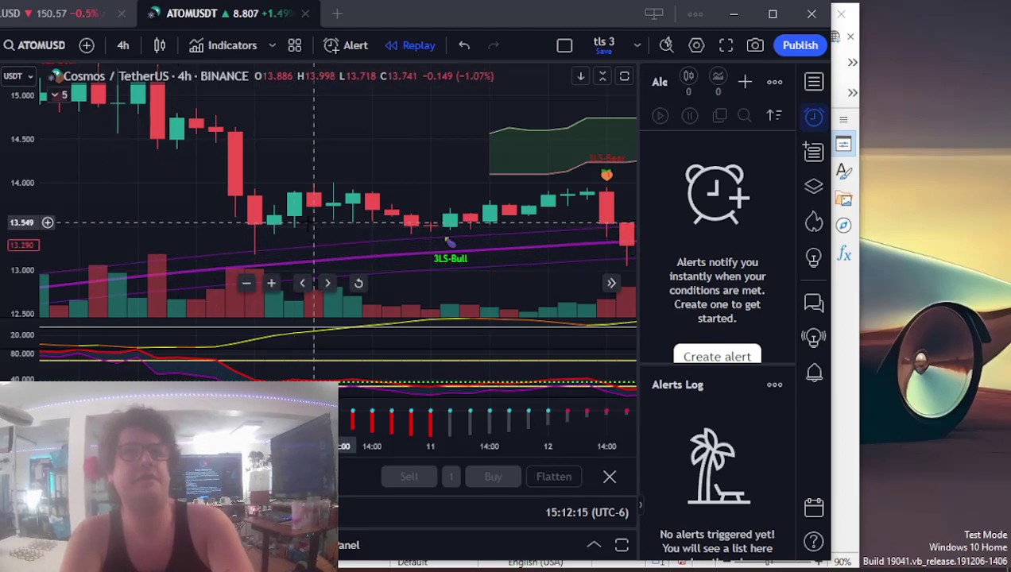
# - Return to the ATOM spreadsheet and enter 200 in the rsi? cell for date 21023
pyautogui.click(385, 566)
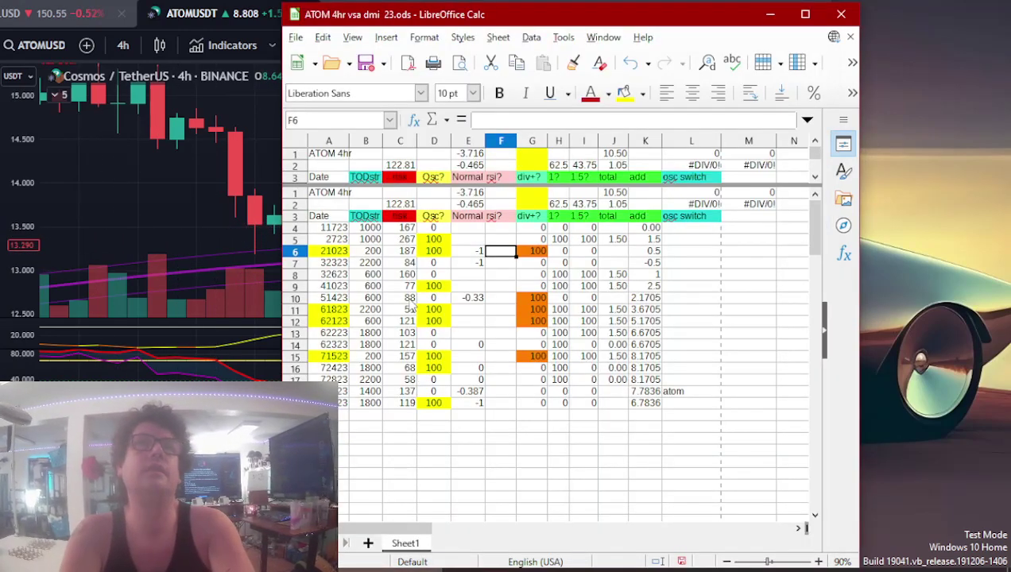
pyautogui.write('20')
pyautogui.press('Return')
pyautogui.press('Return')
pyautogui.press('Return')
pyautogui.press('Return')
pyautogui.press('Return')
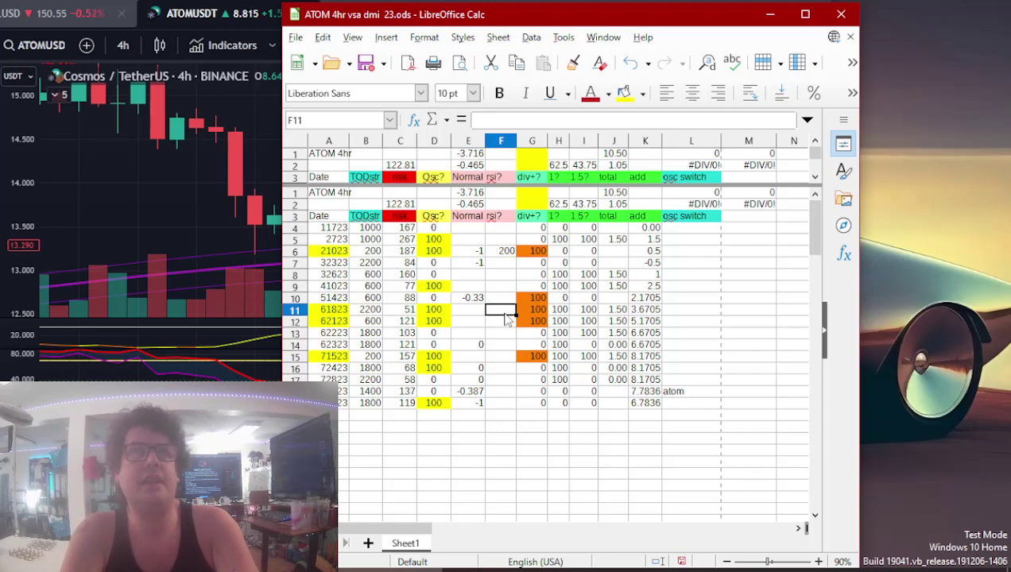
# - Switch to the TradingView ATOMUSDT chart, go to 18 June 2023 and examine the candles and RSI around it
pyautogui.hotkey('alt', 'Tab')
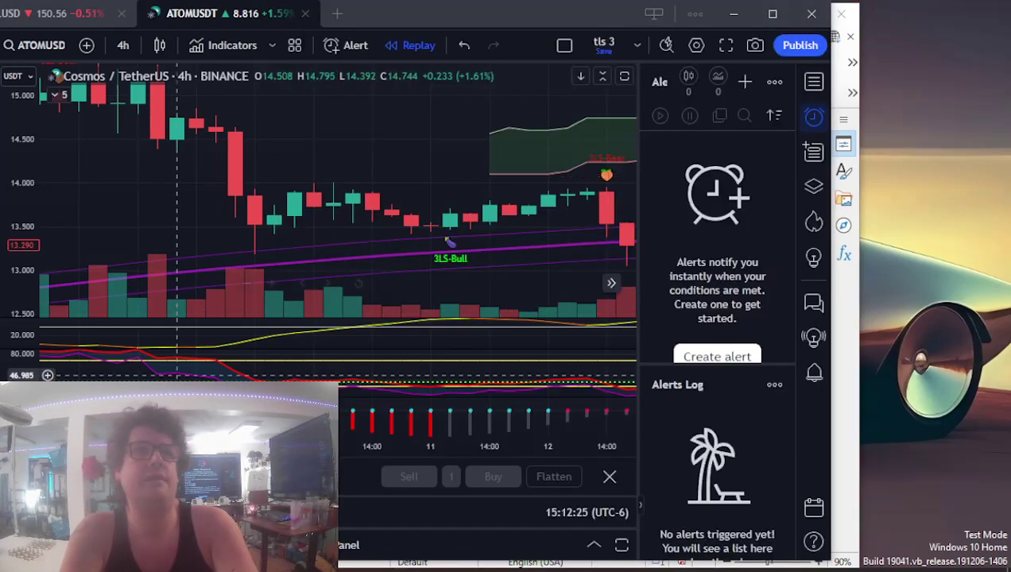
pyautogui.hotkey('alt', 'g')
pyautogui.click(479, 221)
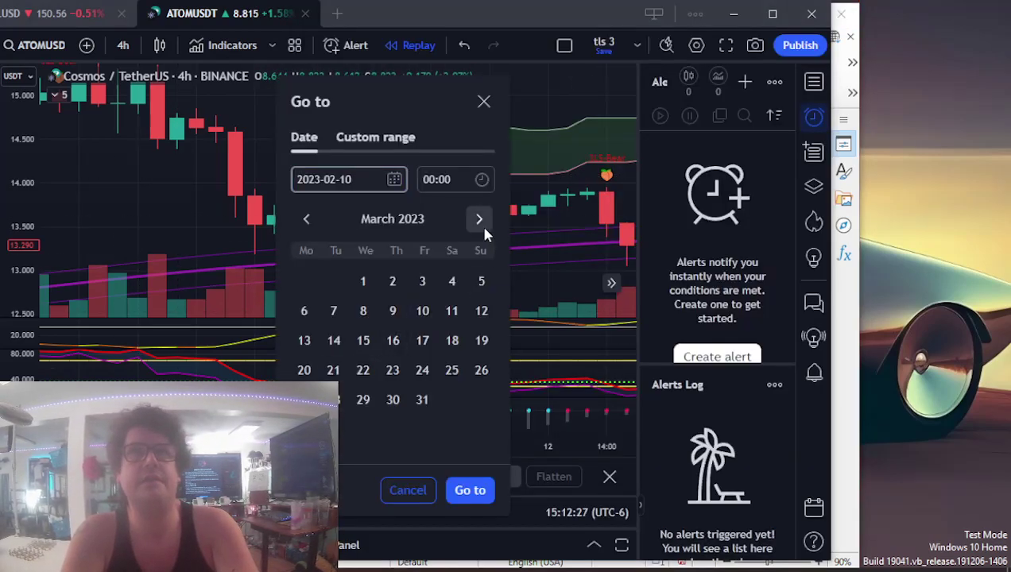
pyautogui.click(479, 221)
pyautogui.click(480, 220)
pyautogui.click(479, 221)
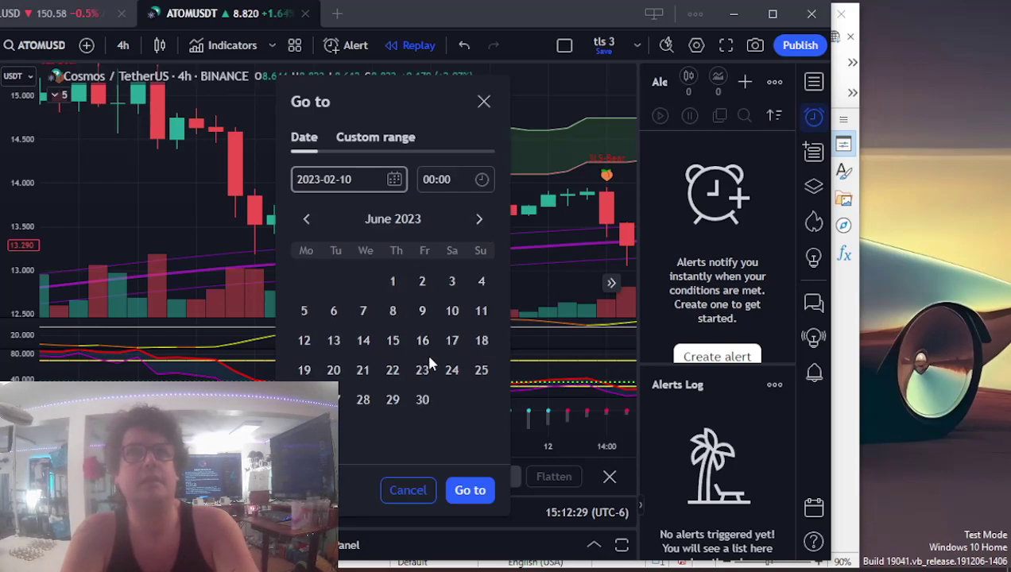
pyautogui.click(481, 340)
pyautogui.click(469, 490)
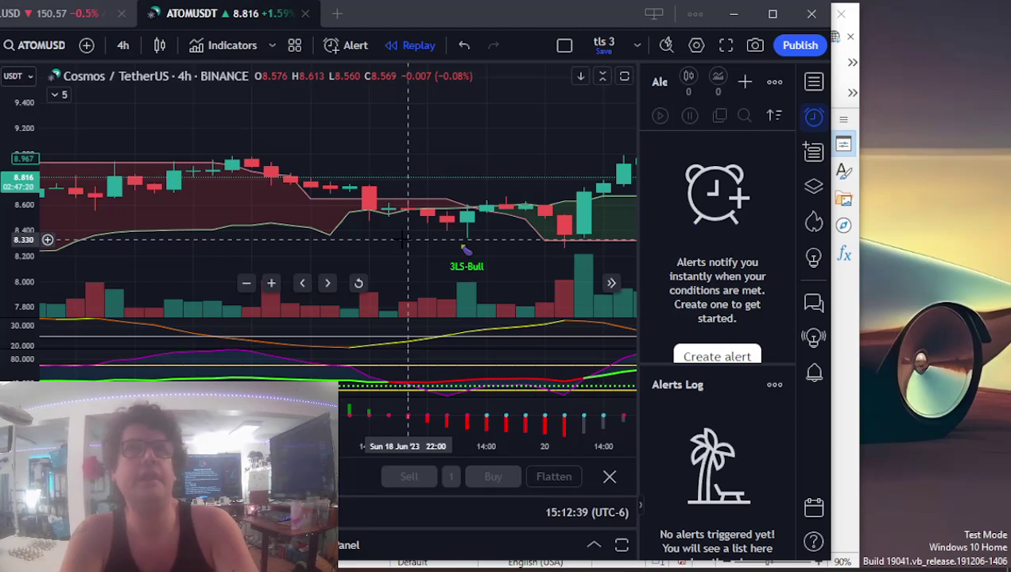
pyautogui.moveTo(13, 243); pyautogui.dragTo(15, 141)
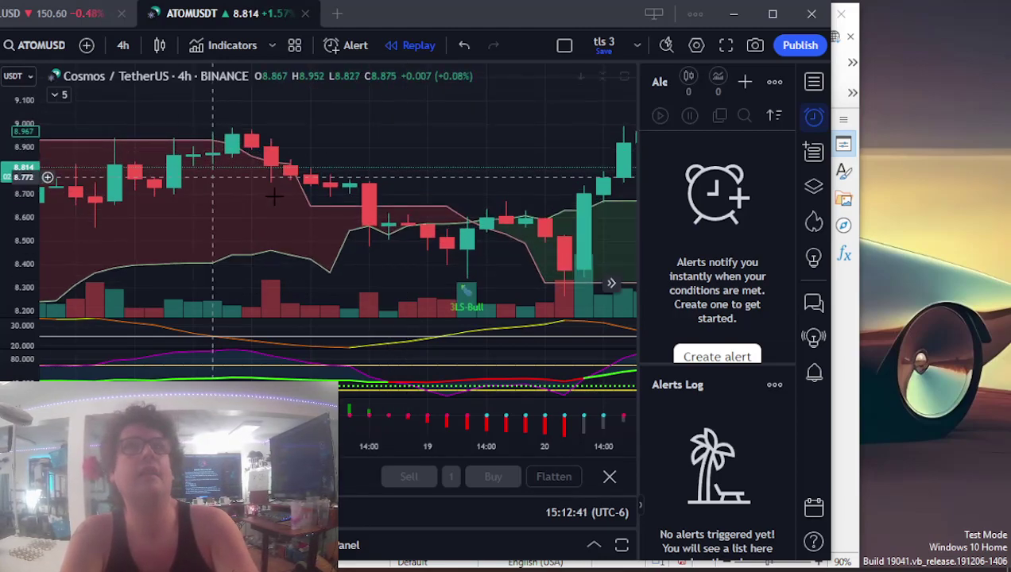
pyautogui.moveTo(275, 196); pyautogui.dragTo(213, 166)
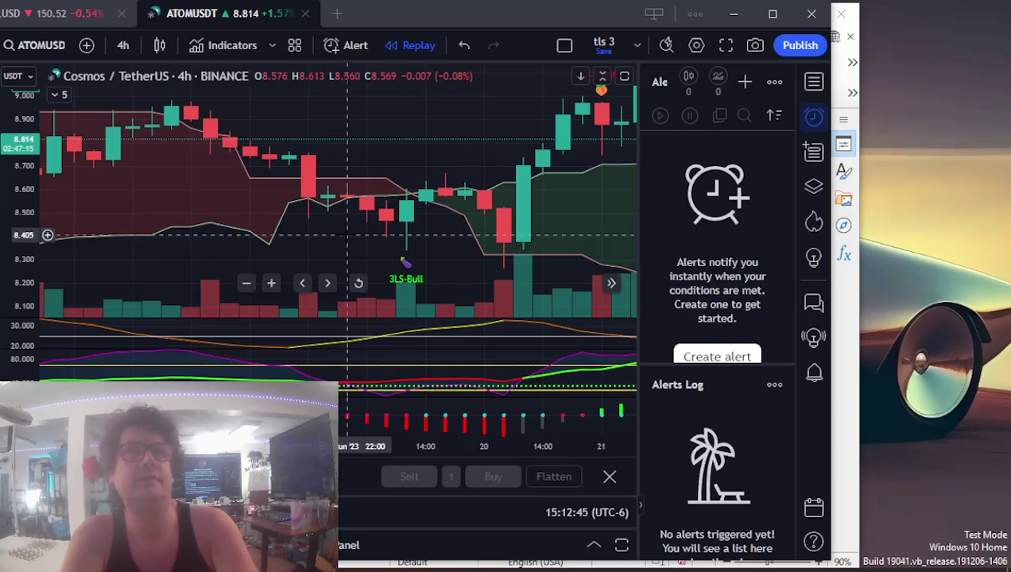
# - Return to the ATOM spreadsheet and enter 100 in the rsi? cell for date 61823
pyautogui.click(401, 563)
pyautogui.write('100')
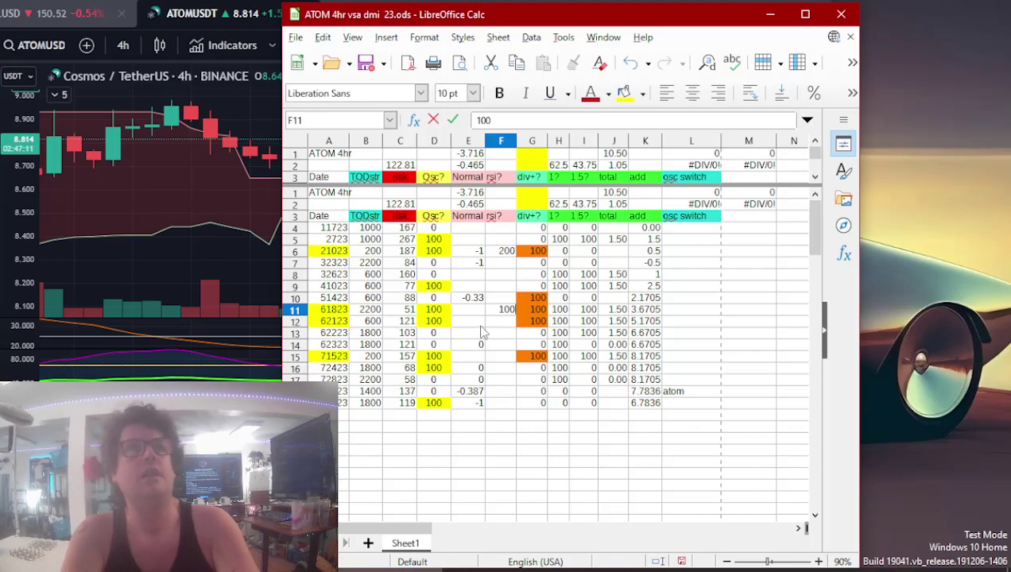
pyautogui.press('Return')
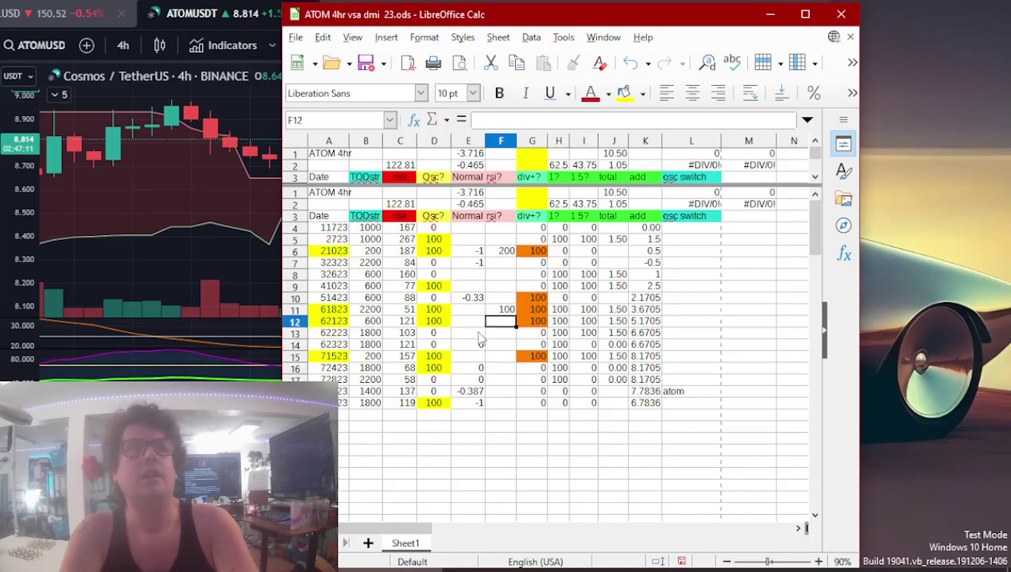
# - Examine the ATOMUSDT candles and RSI around 21 June 2023 in TradingView
pyautogui.click(270, 207)
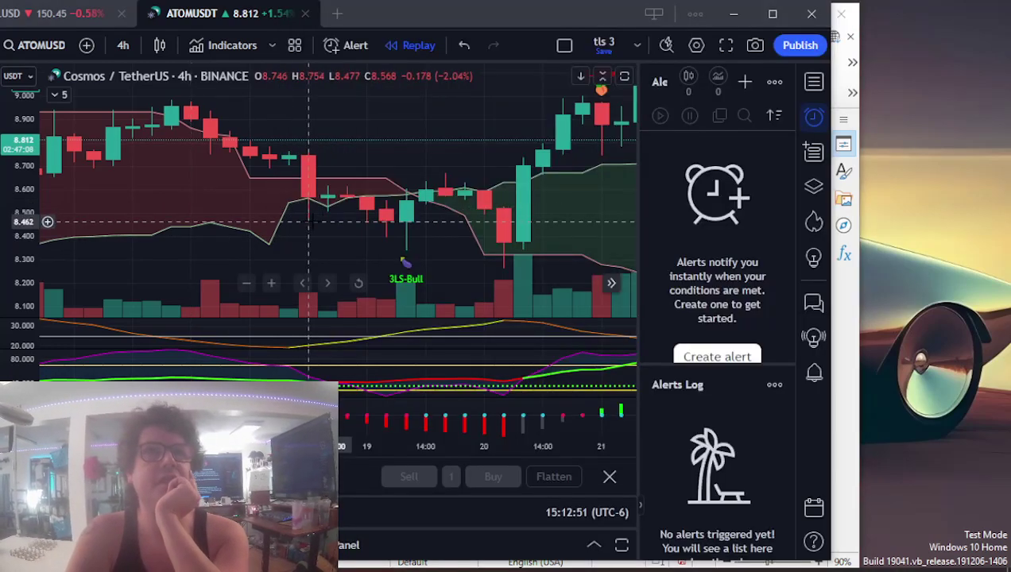
pyautogui.moveTo(405, 222); pyautogui.dragTo(185, 227)
pyautogui.moveTo(361, 227); pyautogui.dragTo(347, 250)
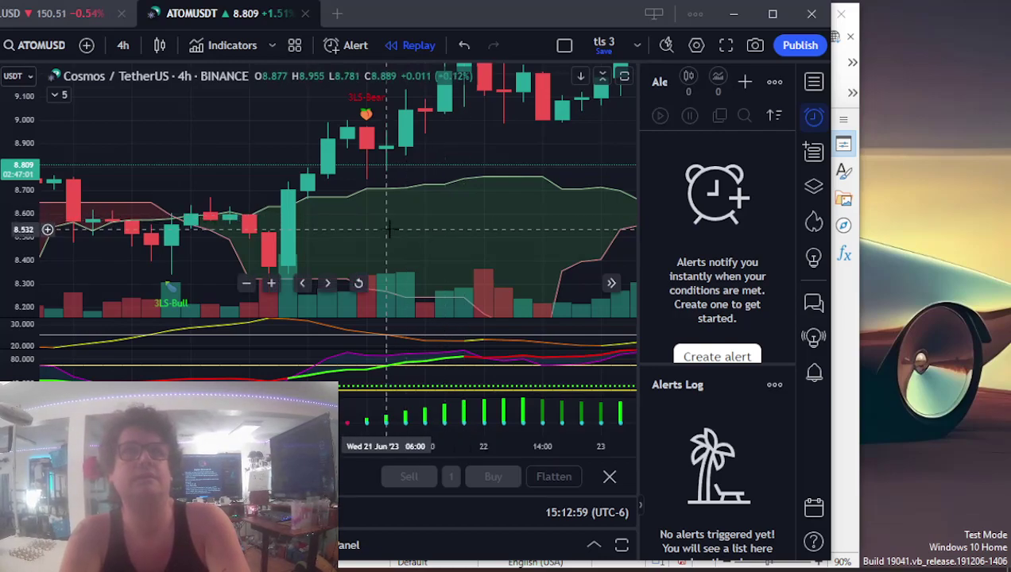
# - Return to the ATOM spreadsheet, enter 200 in the rsi? cell for date 62123 and select the rsi? cell for 71523
pyautogui.click(385, 563)
pyautogui.write('200')
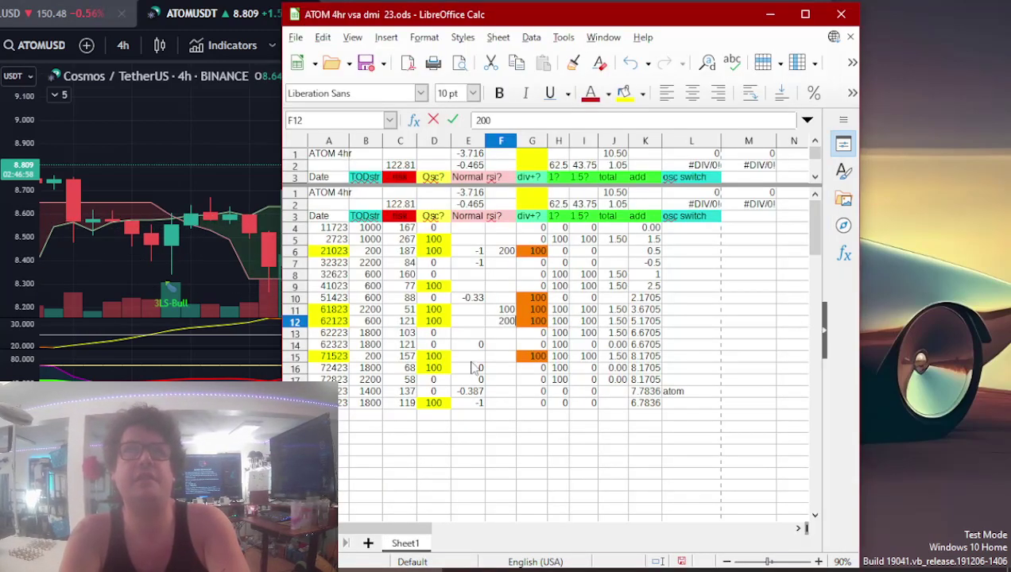
pyautogui.press('Return')
pyautogui.press('Down')
pyautogui.press('Down')
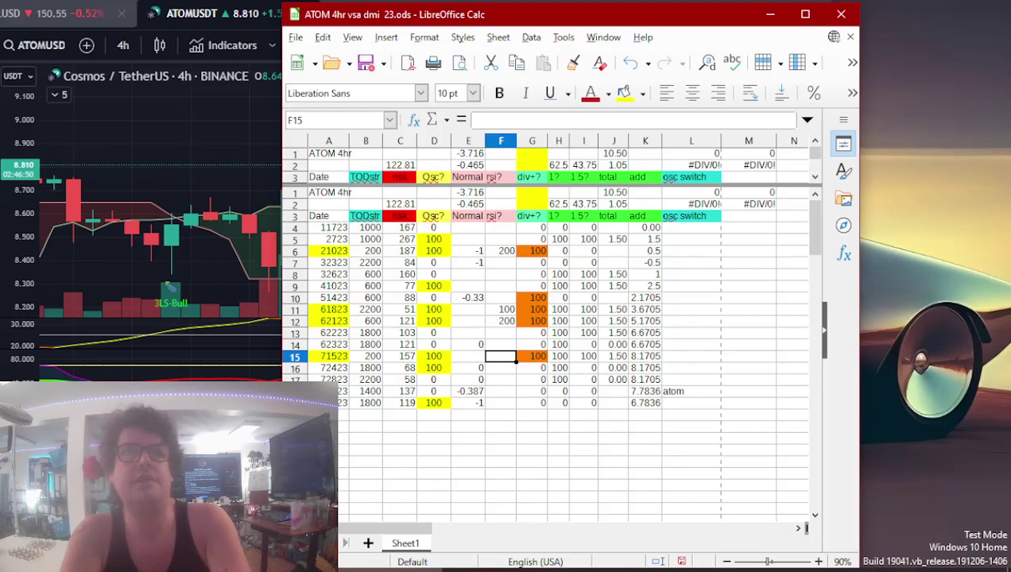
# - Move the TradingView ATOMUSDT chart forward to 15 July 2023 and examine the candles and RSI around it
pyautogui.click(151, 220)
pyautogui.scroll(-5, 163, 211)
pyautogui.moveTo(489, 228); pyautogui.dragTo(153, 246)
pyautogui.moveTo(477, 210); pyautogui.dragTo(116, 344)
pyautogui.moveTo(418, 237); pyautogui.dragTo(143, 293)
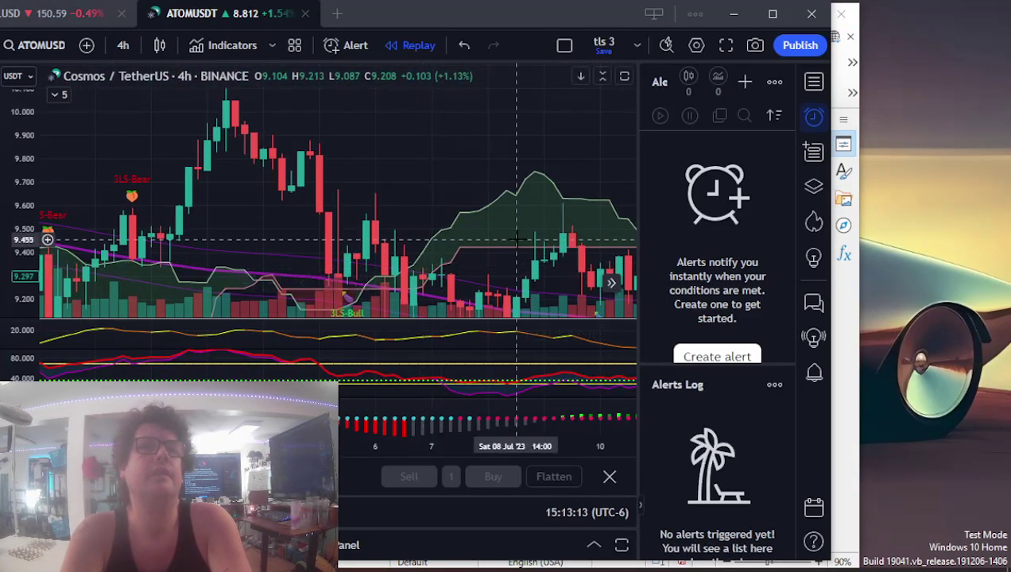
pyautogui.hscroll(5, 517, 238)
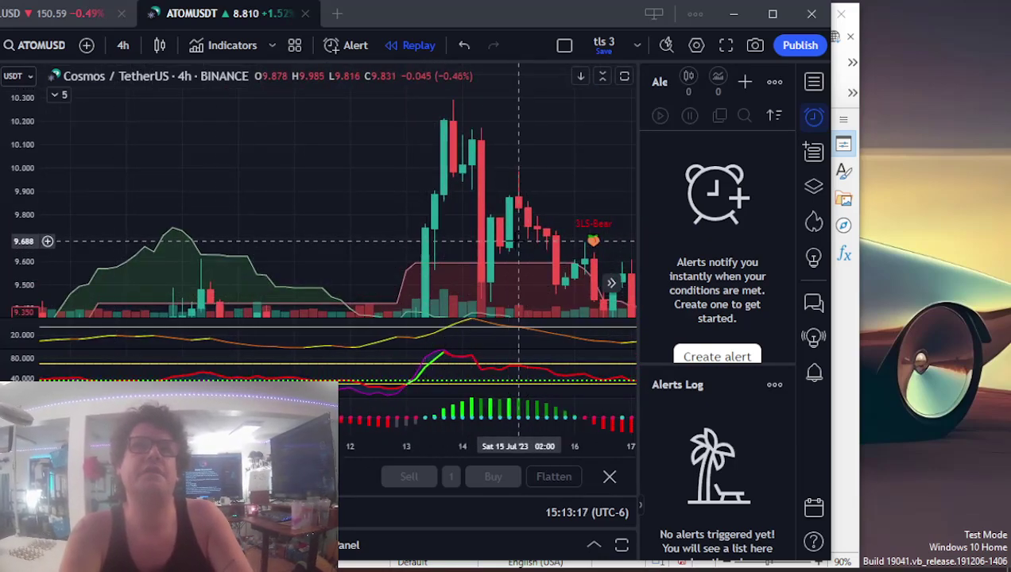
pyautogui.scroll(4, 519, 241)
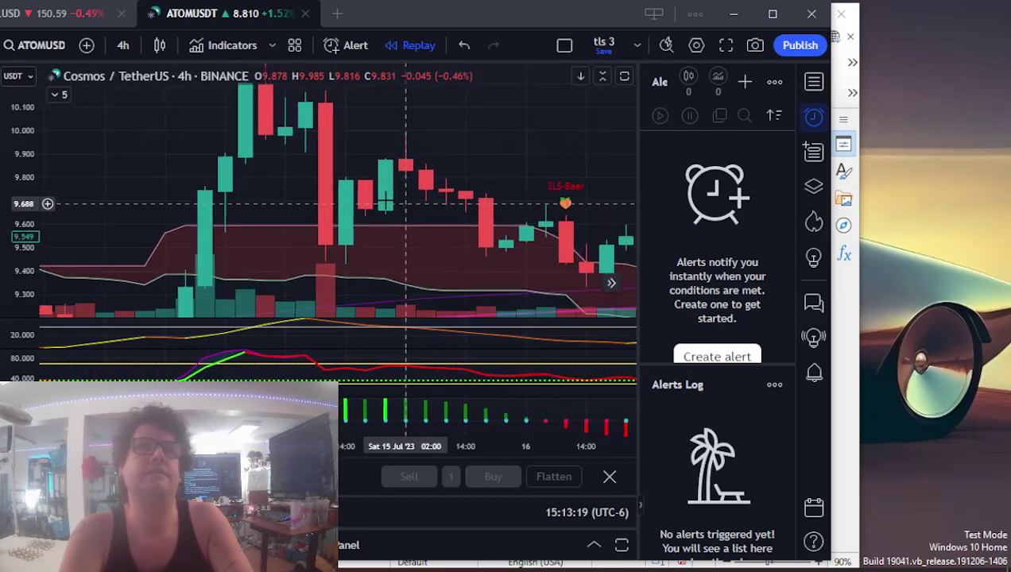
pyautogui.moveTo(406, 204); pyautogui.dragTo(382, 207)
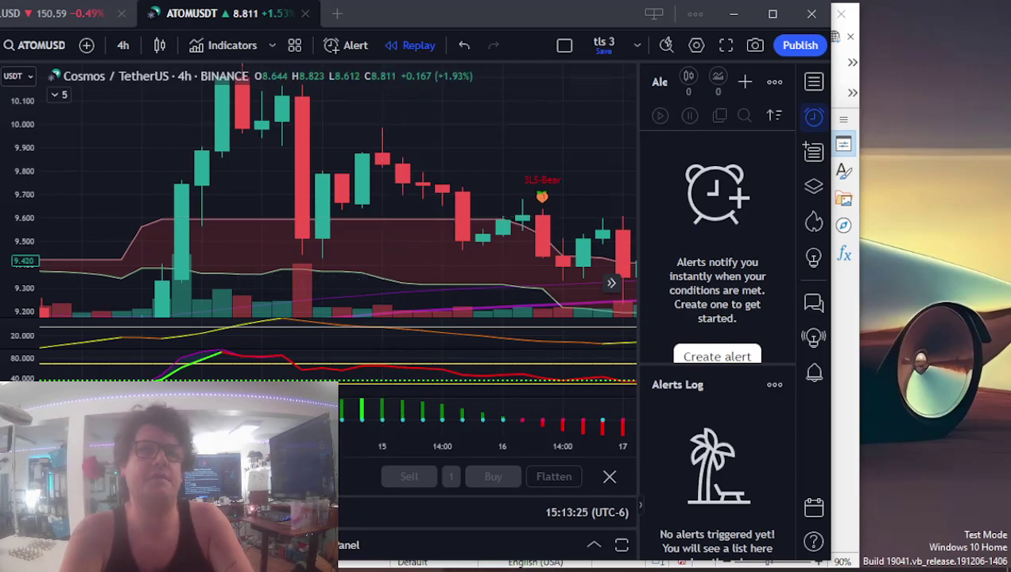
# - Return to the ATOM spreadsheet, enter 0 in the rsi? cell for date 71523 and fill that cell with red-orange
pyautogui.hotkey('alt', 'Tab')
pyautogui.write('0')
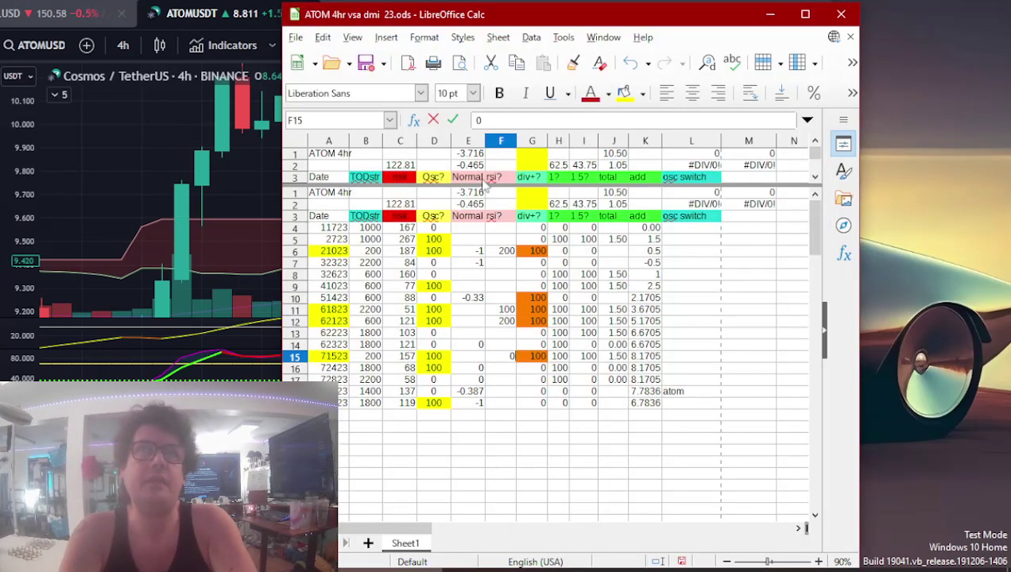
pyautogui.click(643, 93)
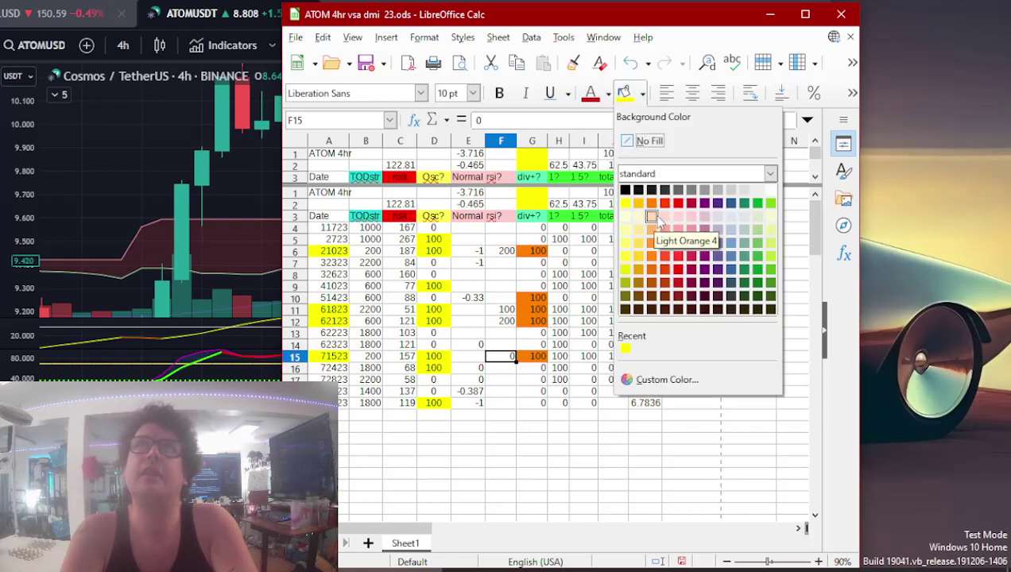
pyautogui.click(664, 203)
pyautogui.click(522, 430)
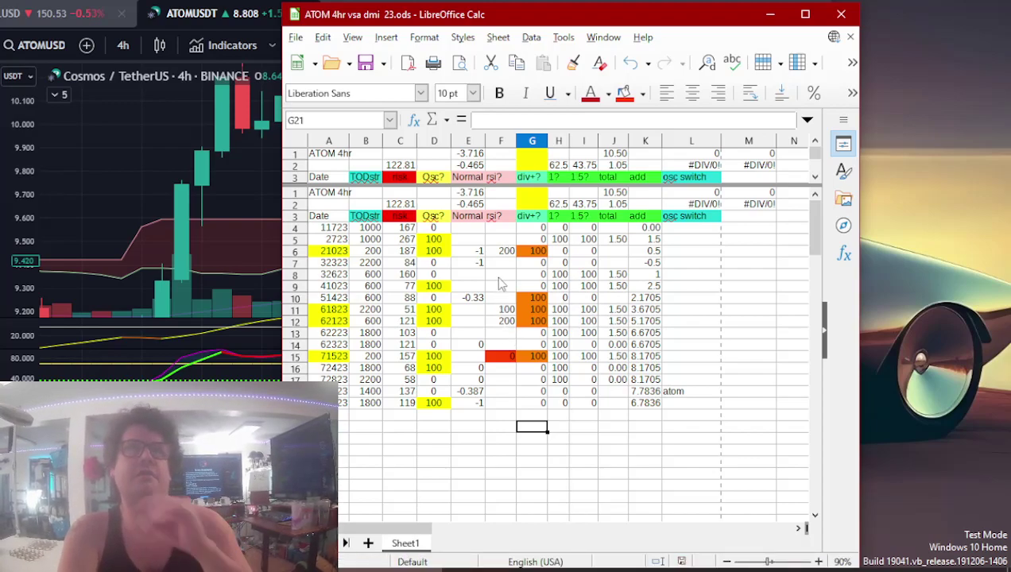
# - Close the ATOM spreadsheet and bring up the 4h folder of 2023 spreadsheets
pyautogui.click(834, 16)
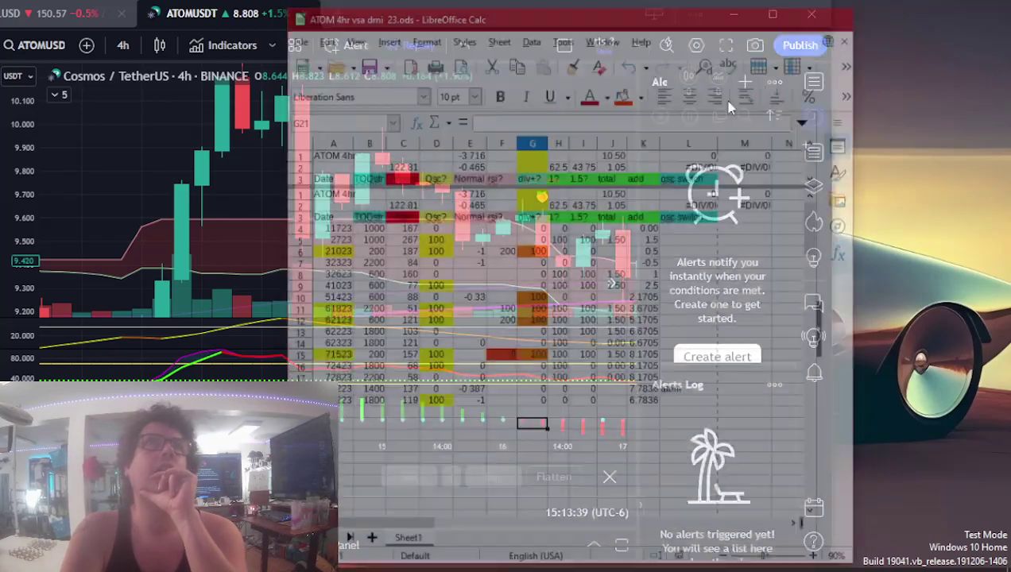
pyautogui.click(415, 562)
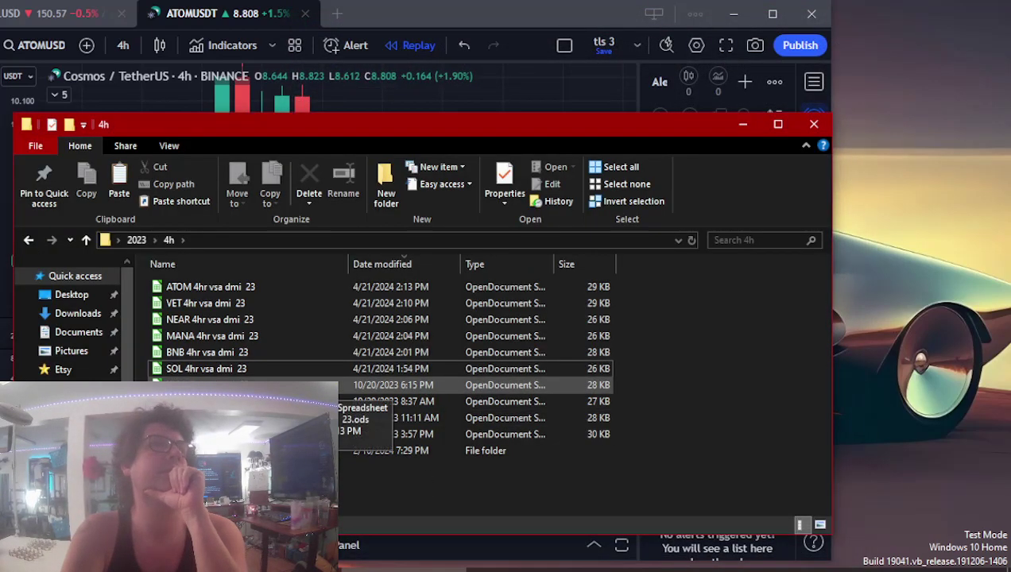
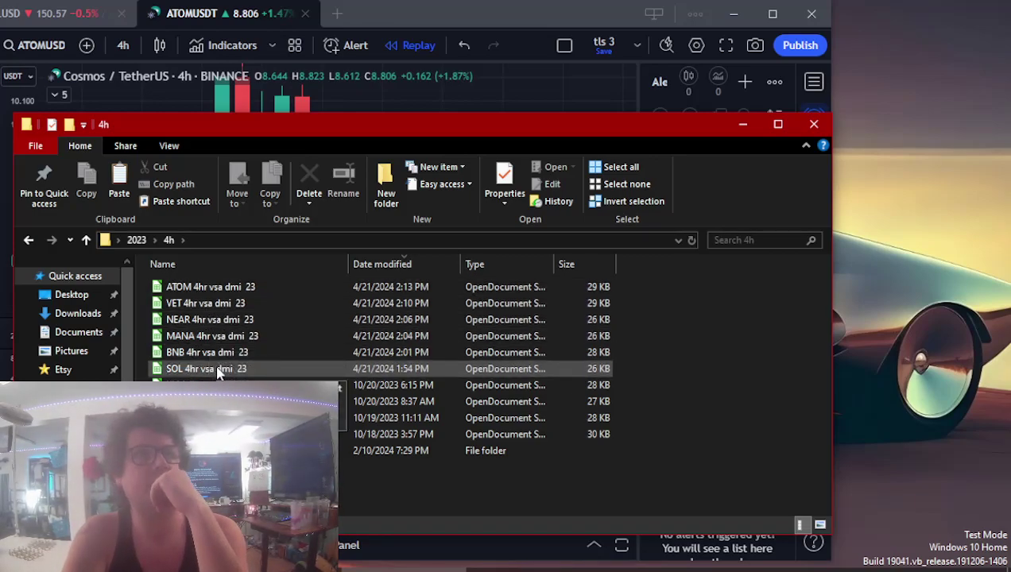
# - Open the SOL 4hr vsa dmi 23 spreadsheet and load the Coinbase SOLUSD chart in TradingView
pyautogui.click(221, 374)
pyautogui.doubleClick(218, 368)
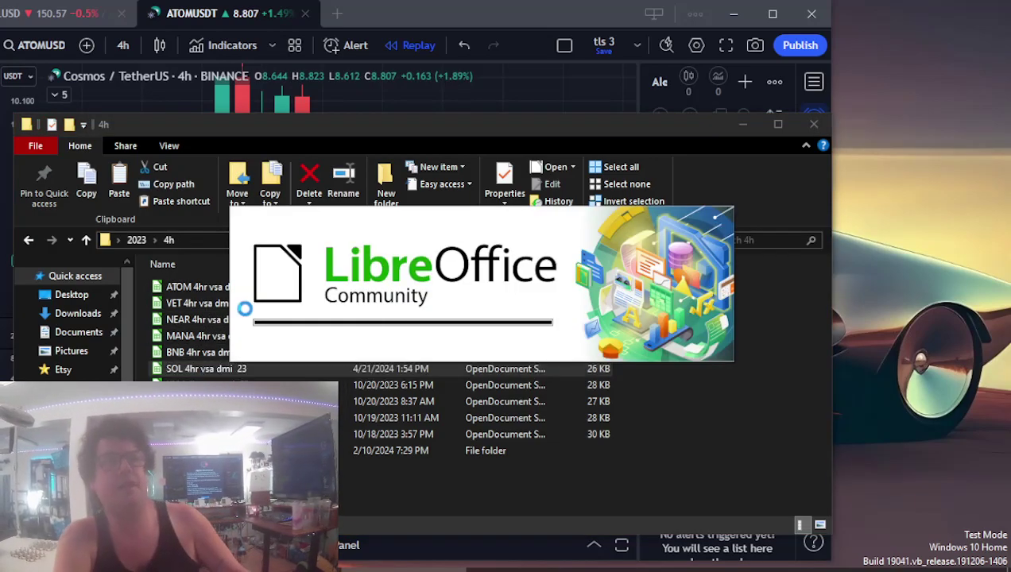
pyautogui.click(205, 15)
pyautogui.click(56, 46)
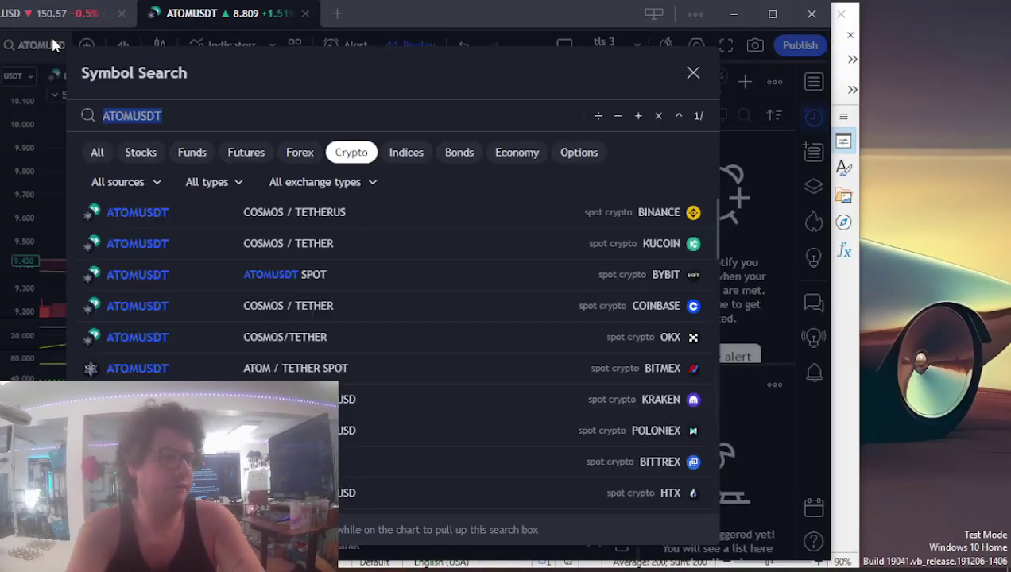
pyautogui.write('SOL')
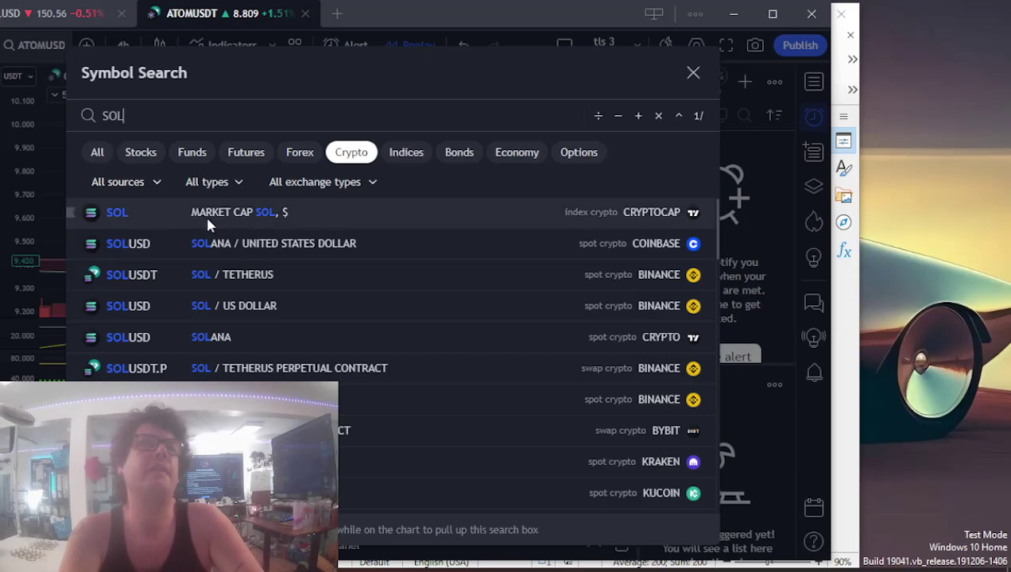
pyautogui.click(331, 246)
pyautogui.hotkey('alt', 'Tab')
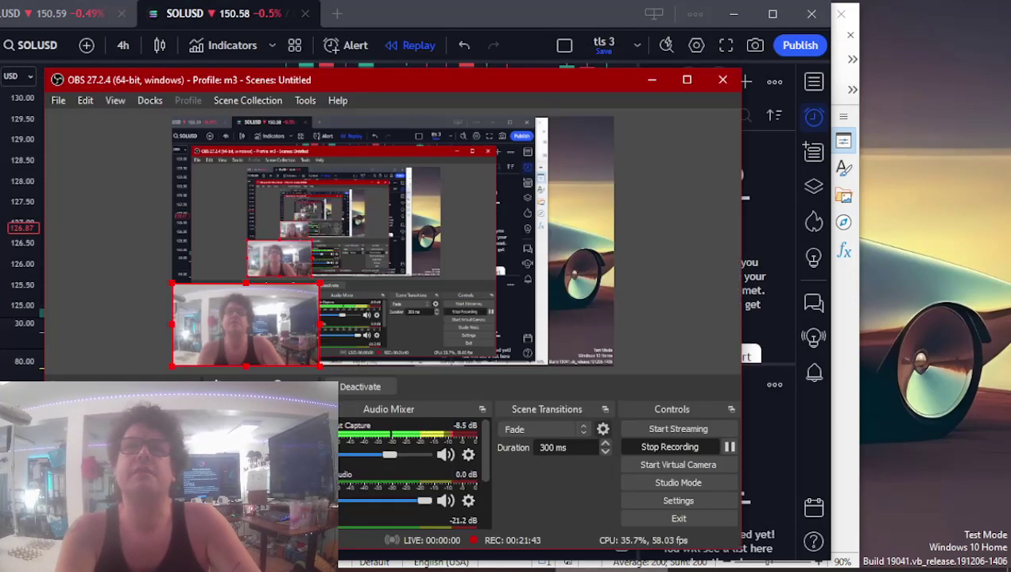
pyautogui.click(644, 81)
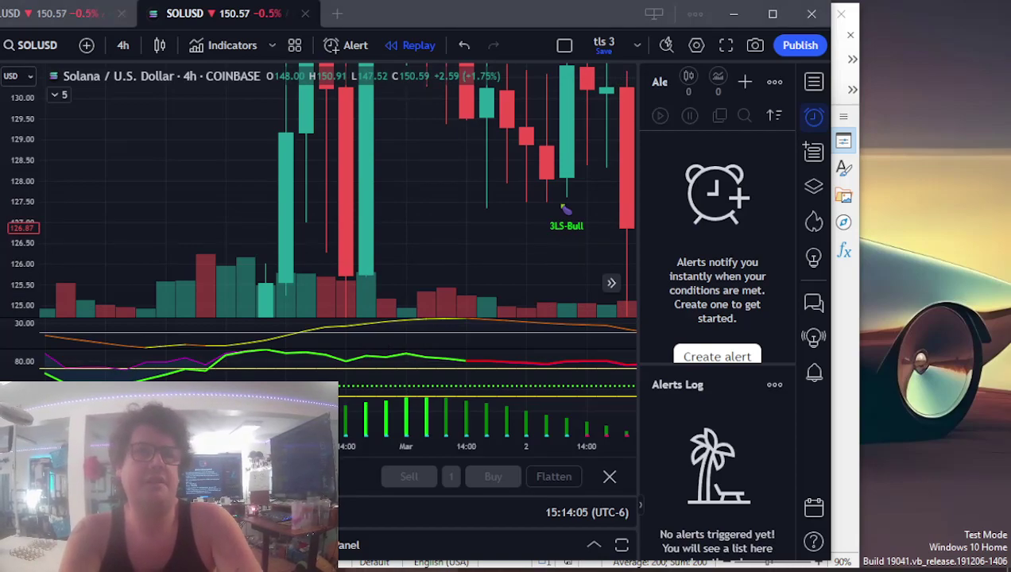
# - Fill the date cell 83123 with yellow in the SOL spreadsheet, and close the file without saving the change
pyautogui.hotkey('alt', 'Tab')
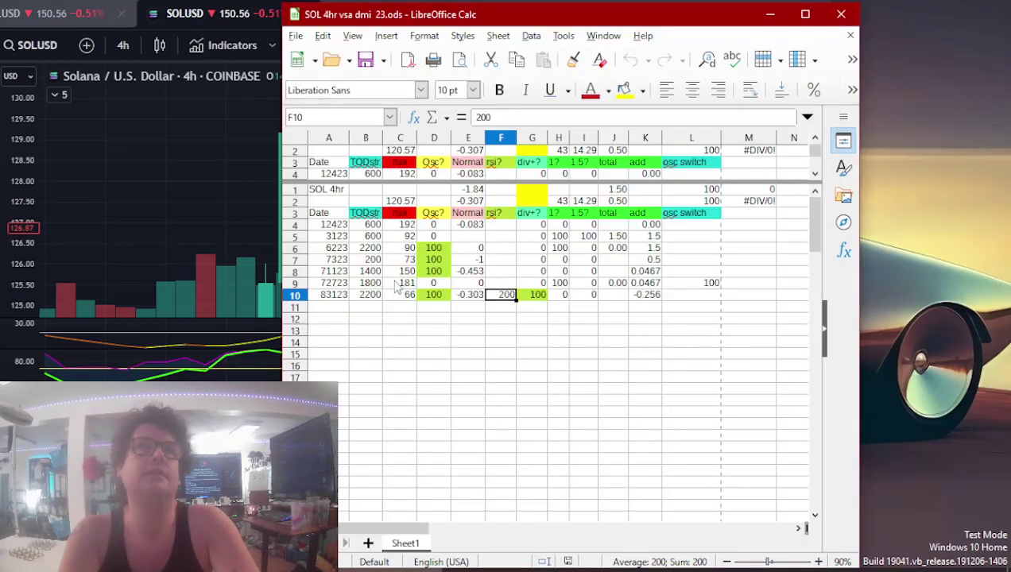
pyautogui.click(325, 295)
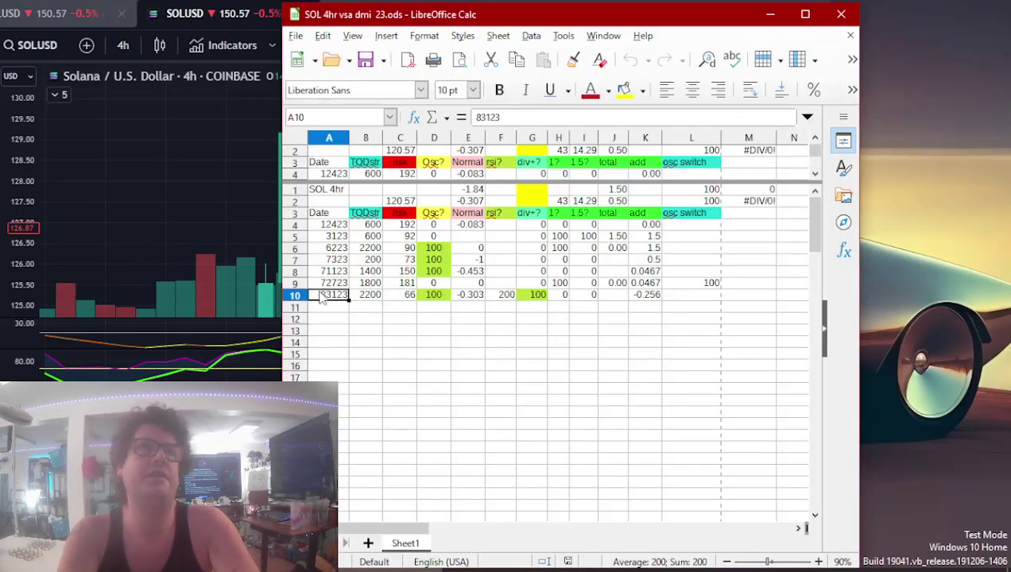
pyautogui.click(632, 92)
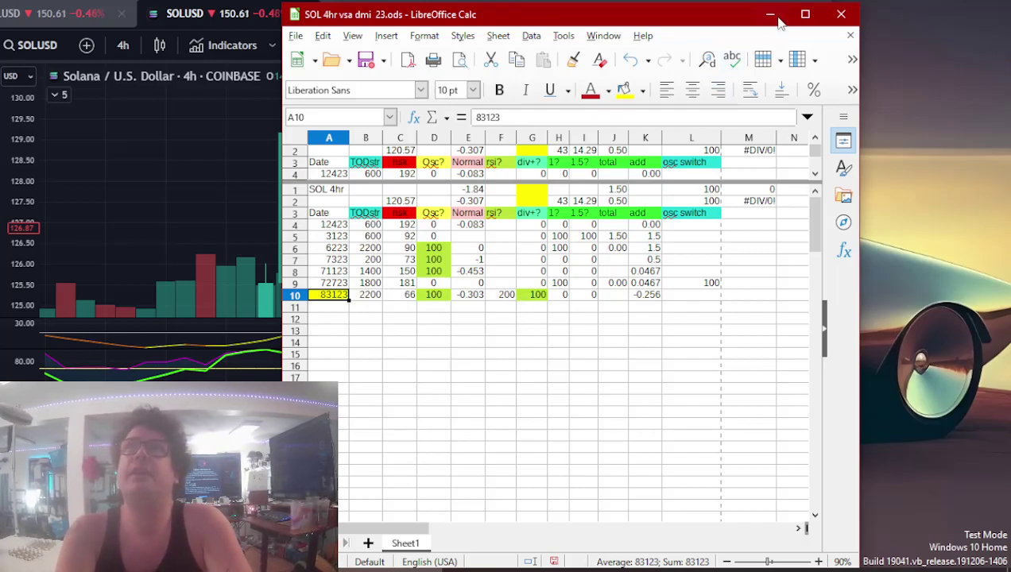
pyautogui.click(841, 13)
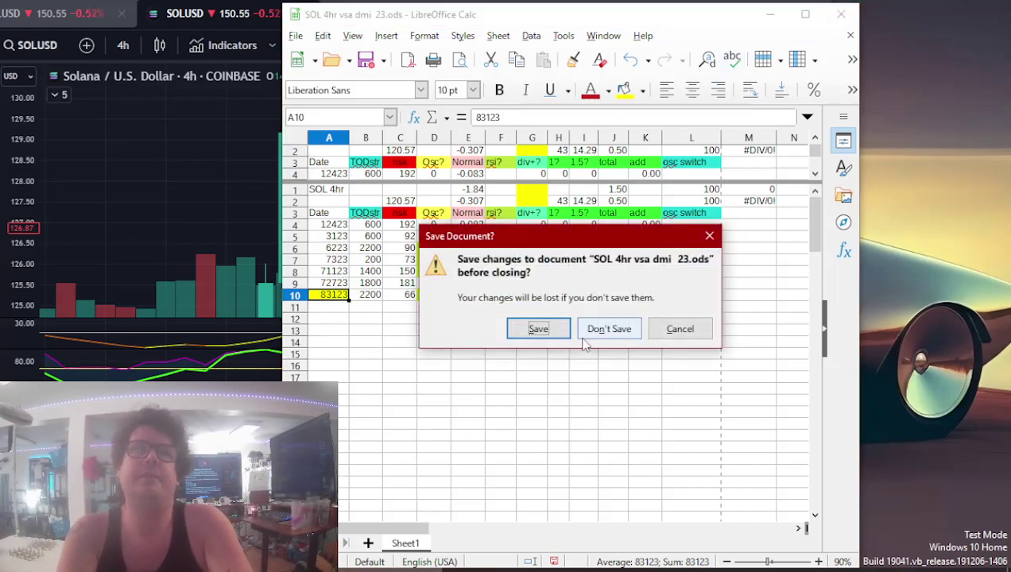
pyautogui.click(609, 329)
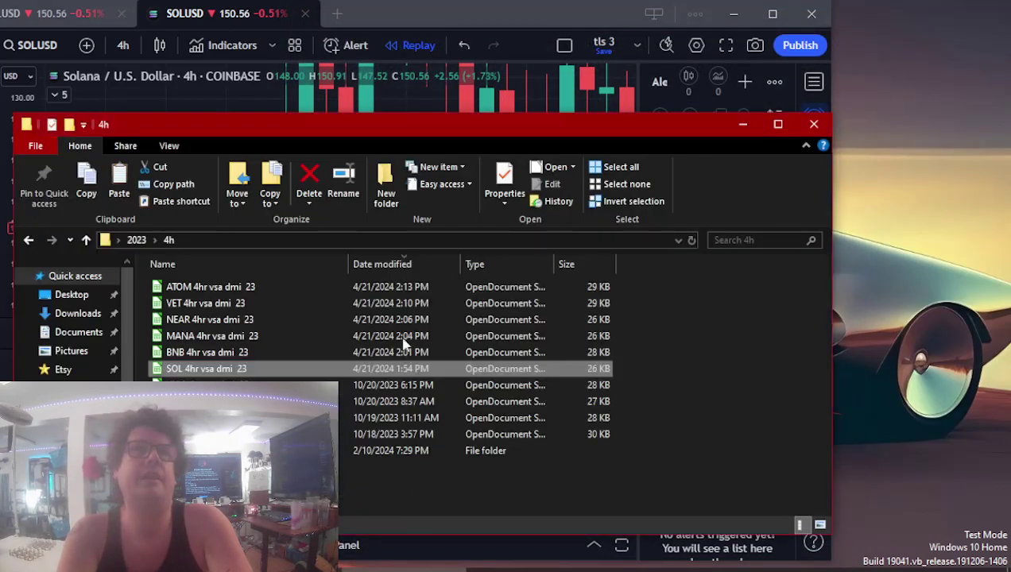
# - Open the XLM 4hr vsa dmi 23 spreadsheet from the 4h folder and load the Coinbase XLMUSD chart in TradingView
pyautogui.click(251, 384)
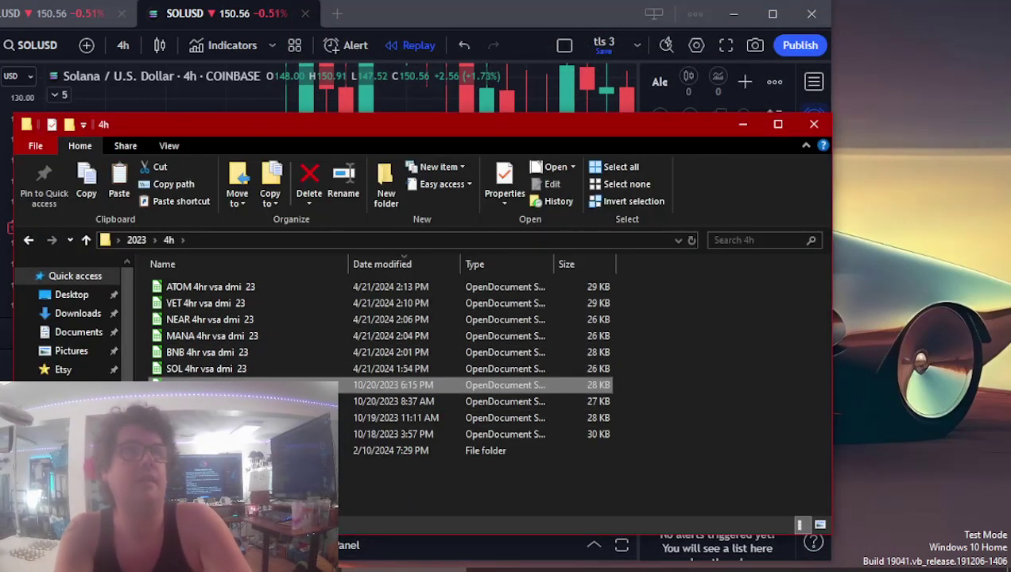
pyautogui.doubleClick(238, 385)
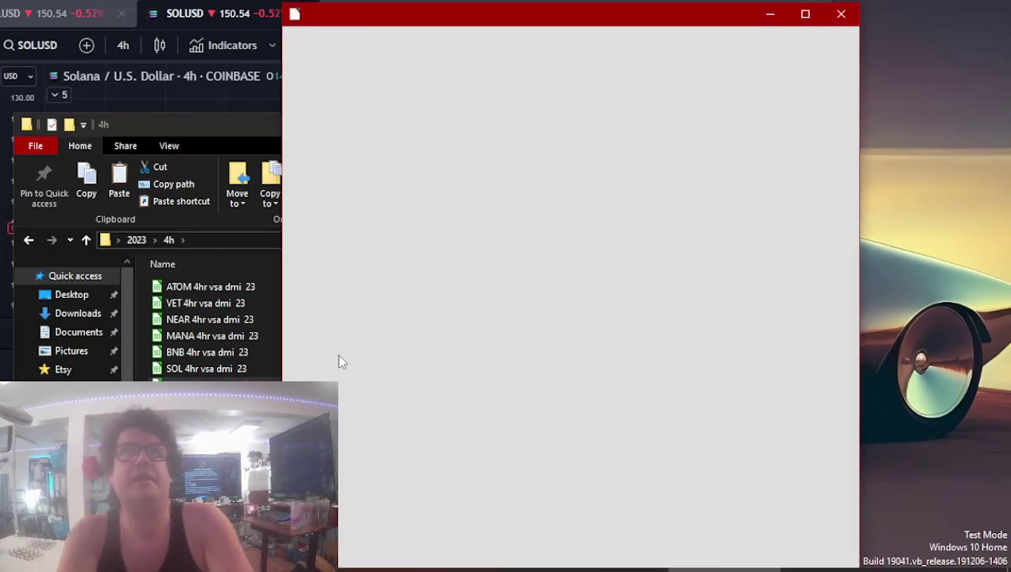
pyautogui.click(205, 13)
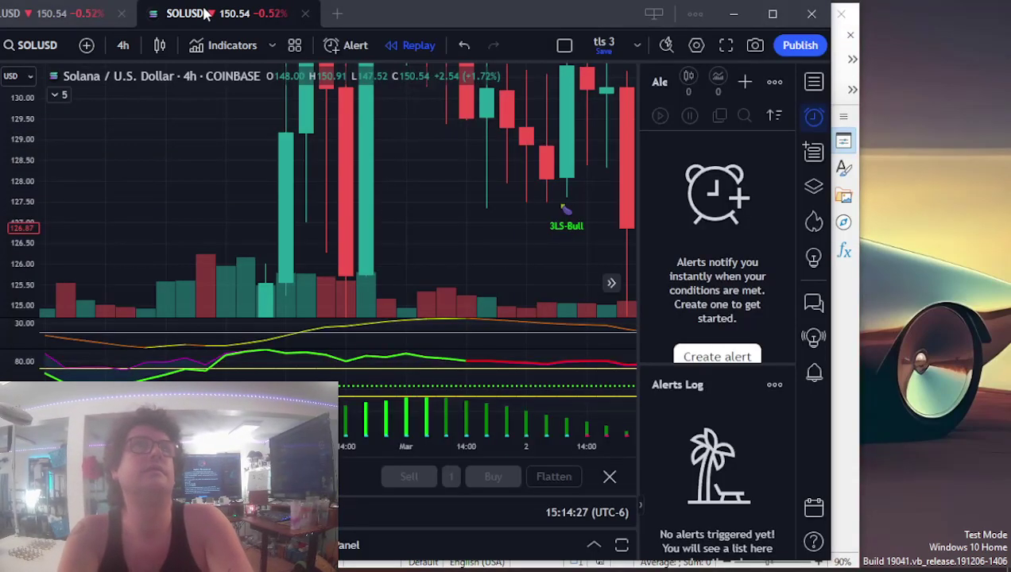
pyautogui.click(30, 43)
pyautogui.write('XL')
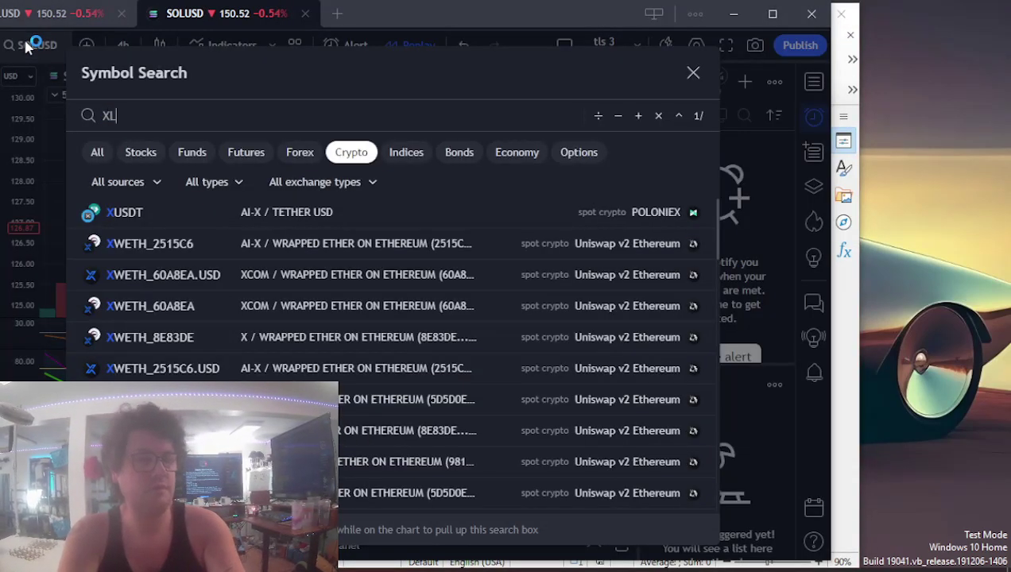
pyautogui.write('M')
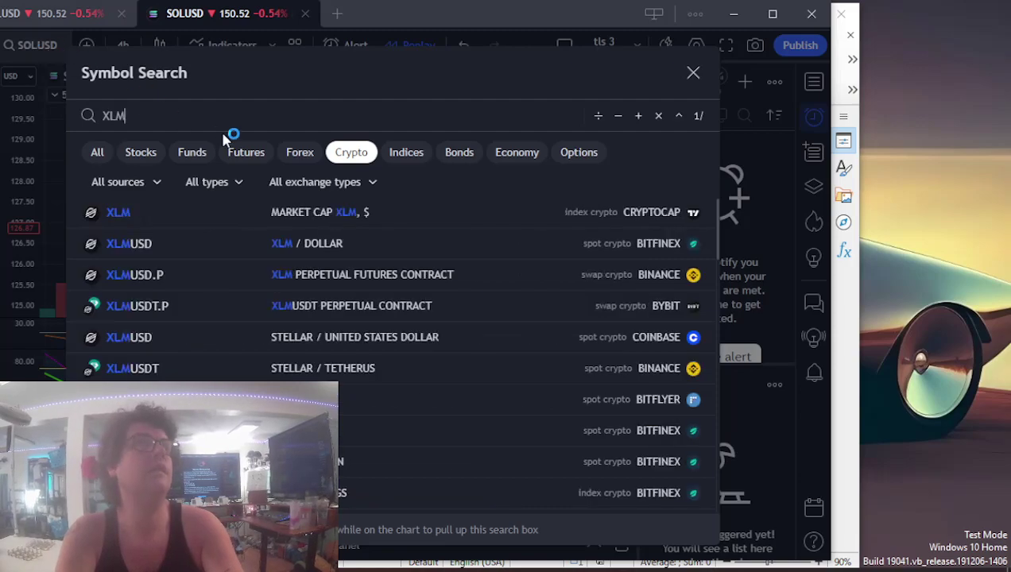
pyautogui.click(398, 345)
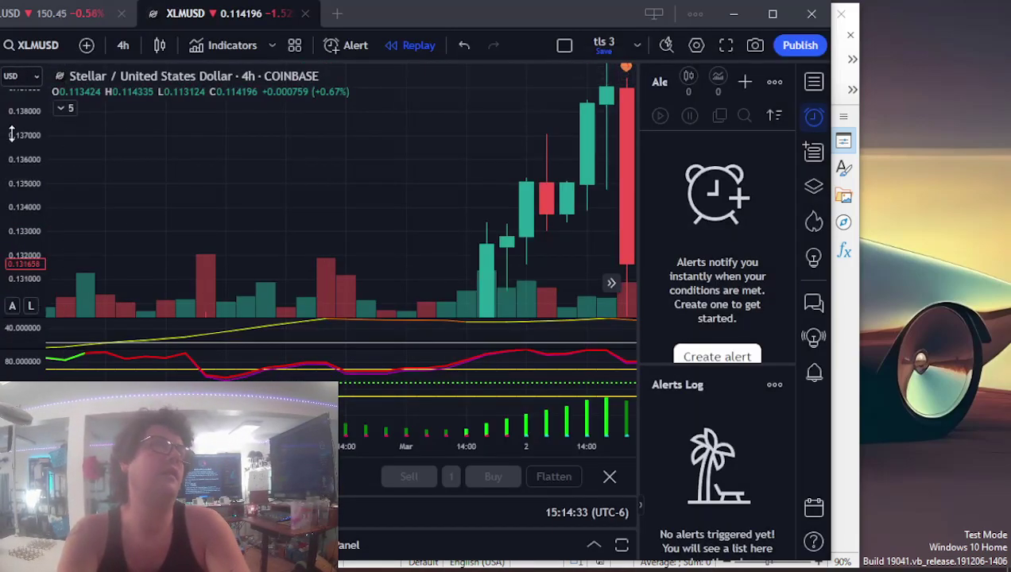
pyautogui.moveTo(12, 136); pyautogui.dragTo(14, 238)
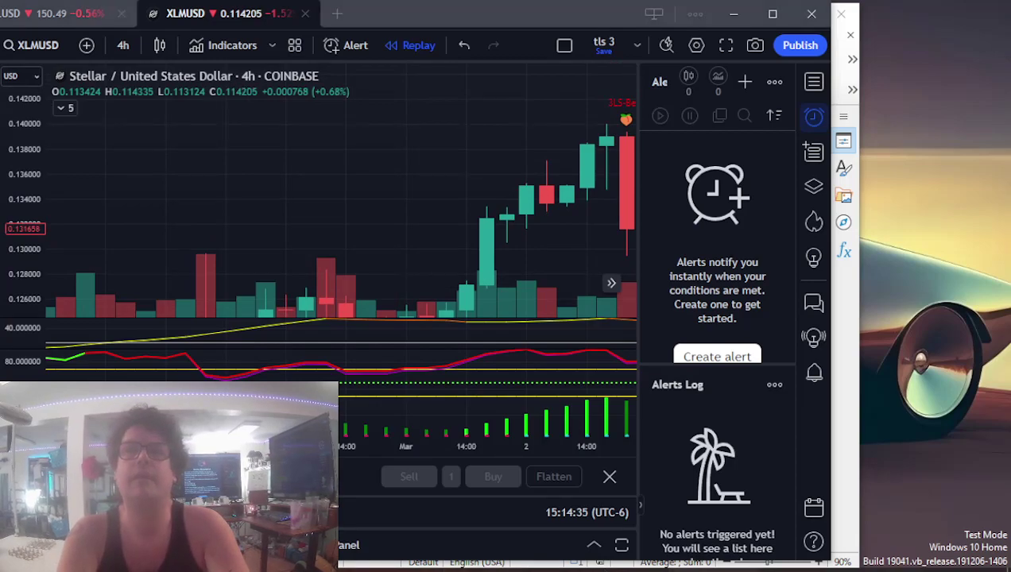
# - Return to the XLM spreadsheet and fill the date cell 32723 with yellow
pyautogui.hotkey('alt', 'Tab')
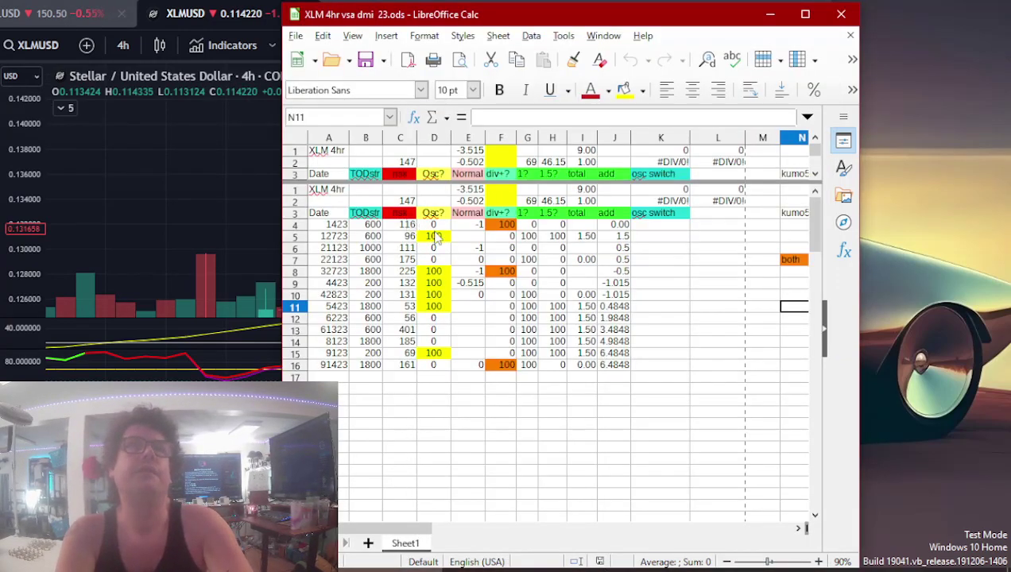
pyautogui.click(329, 273)
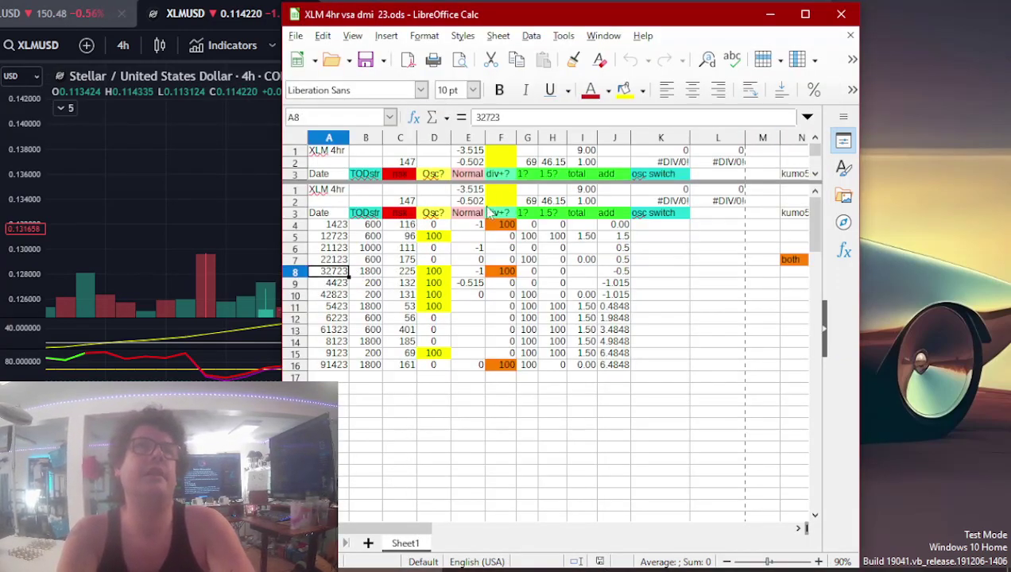
pyautogui.click(626, 92)
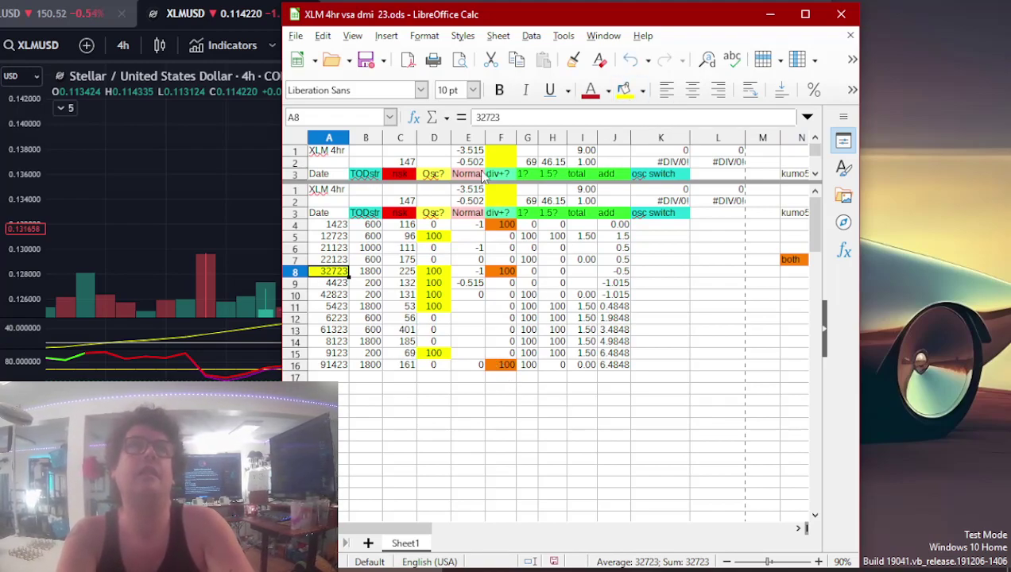
# - Insert a column after Normal, head it rsi? and select its cell in the row for date 32723
pyautogui.click(464, 138)
pyautogui.rightClick(464, 138)
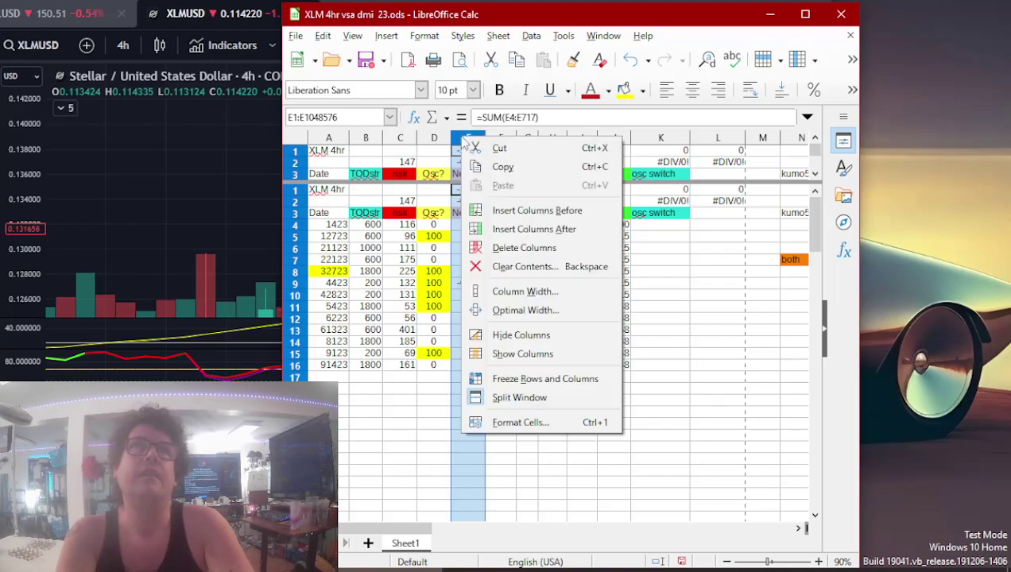
pyautogui.click(499, 229)
pyautogui.click(500, 213)
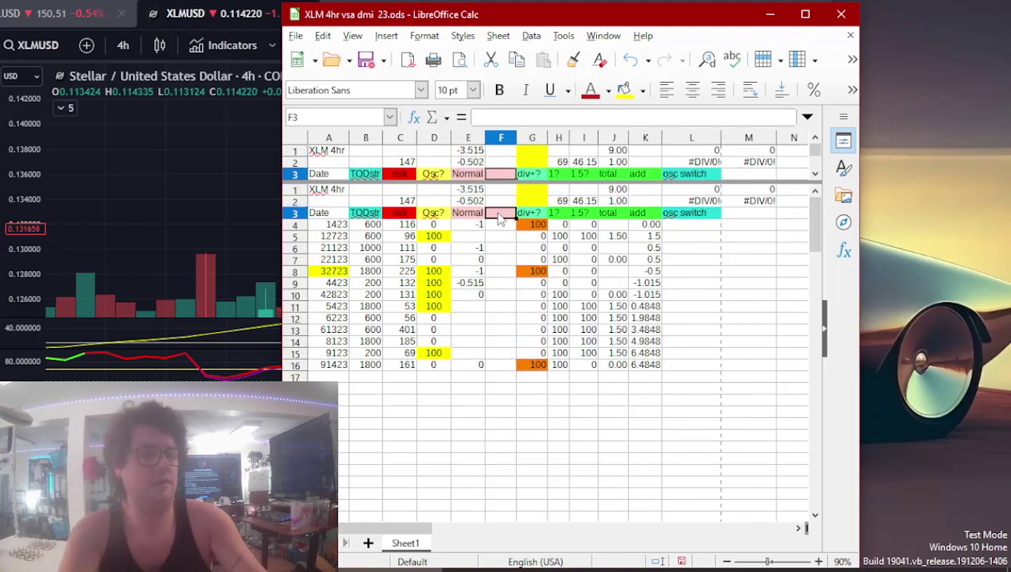
pyautogui.write('r')
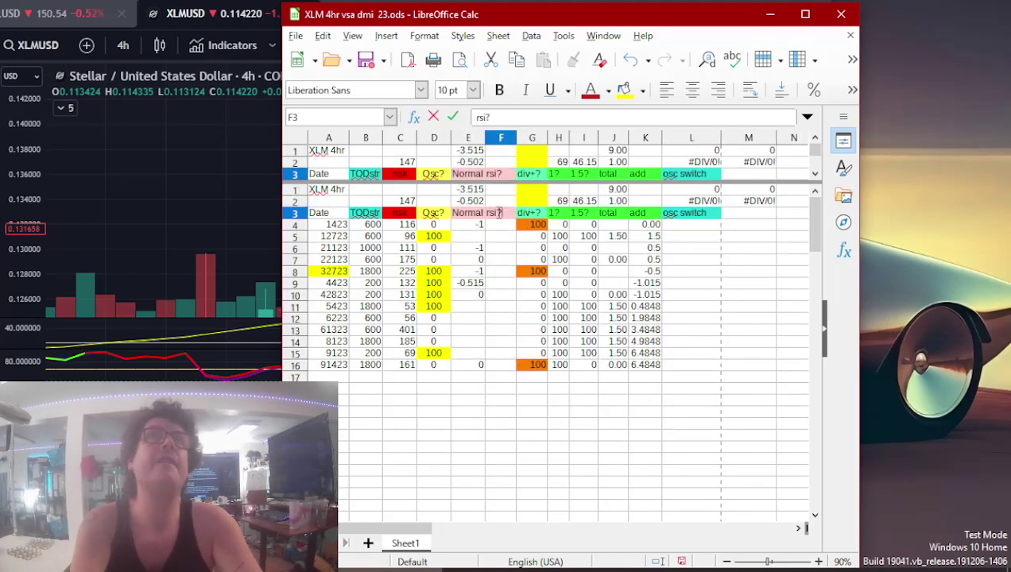
pyautogui.press('Return')
pyautogui.press('Down')
pyautogui.press('Down')
pyautogui.press('Down')
pyautogui.press('Down')
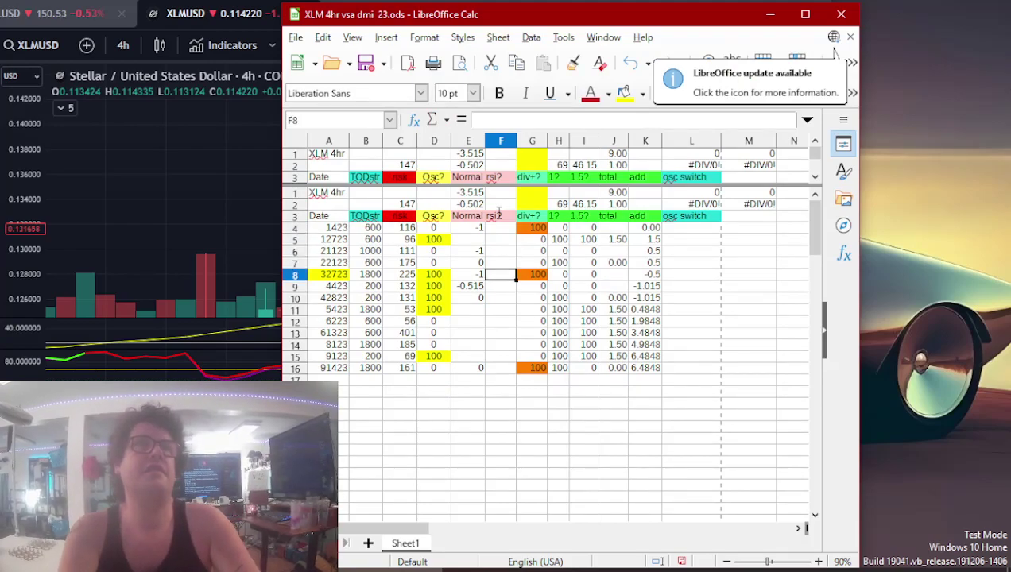
# - Switch to TradingView and move the XLMUSD chart to 27 March 2023
pyautogui.click(269, 283)
pyautogui.hotkey('alt', 'g')
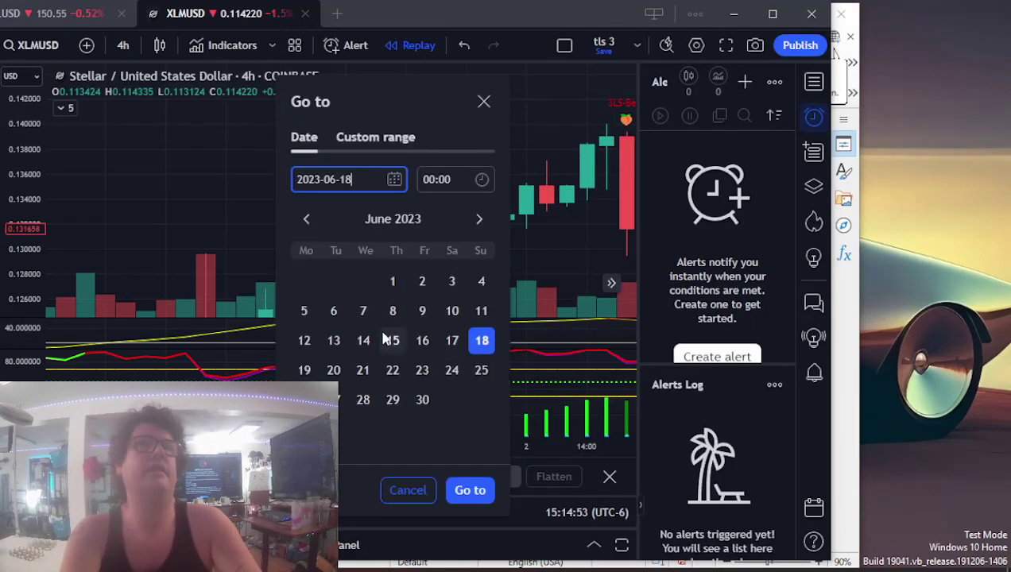
pyautogui.click(312, 220)
pyautogui.click(312, 219)
pyautogui.click(313, 219)
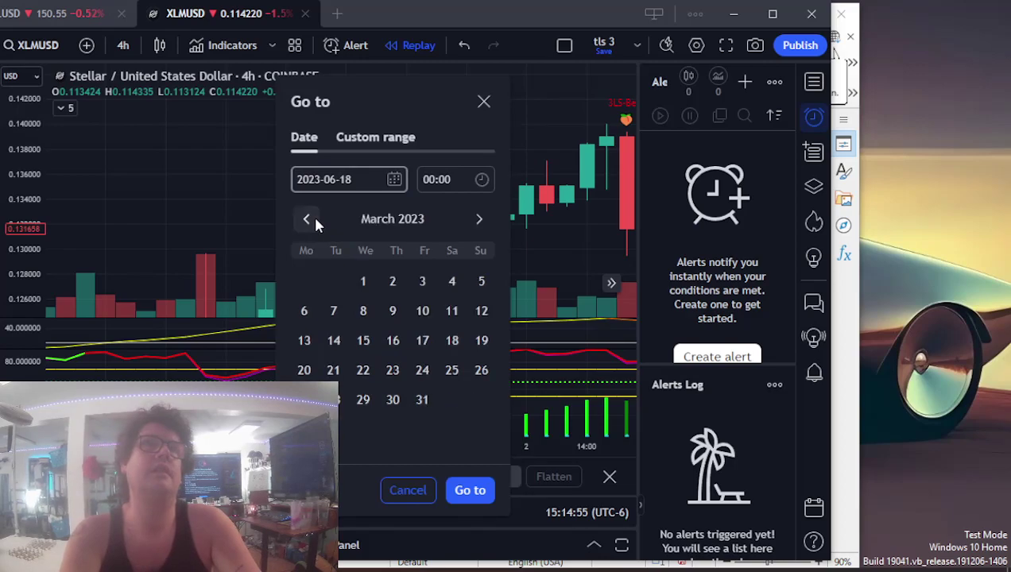
pyautogui.click(467, 489)
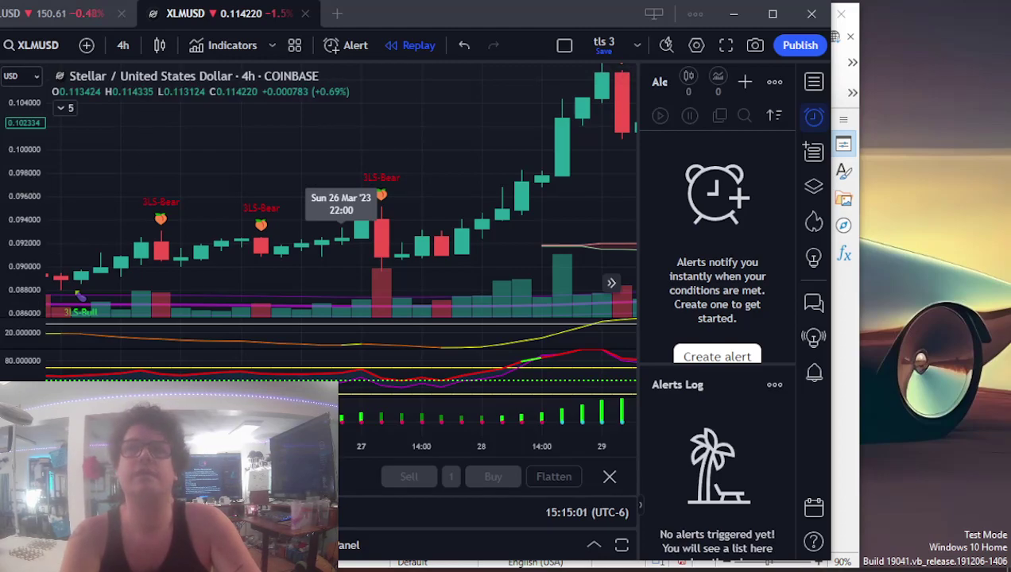
pyautogui.click(721, 565)
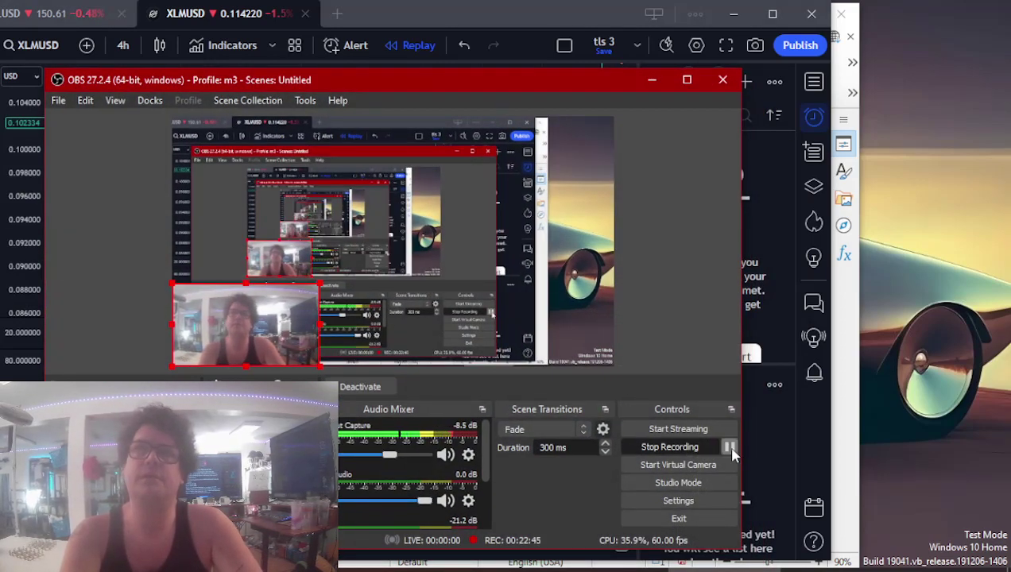
pyautogui.click(729, 447)
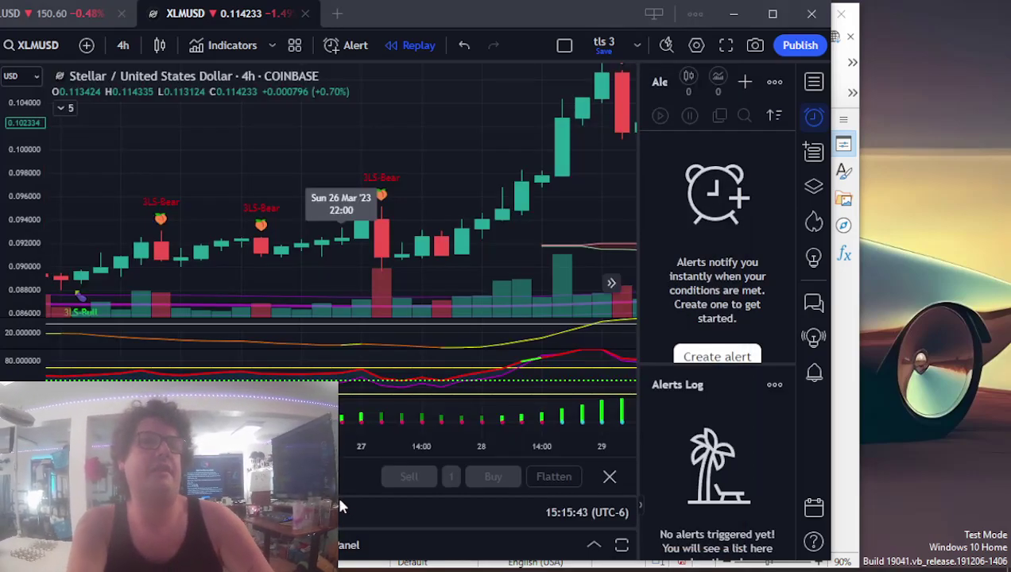
pyautogui.click(374, 565)
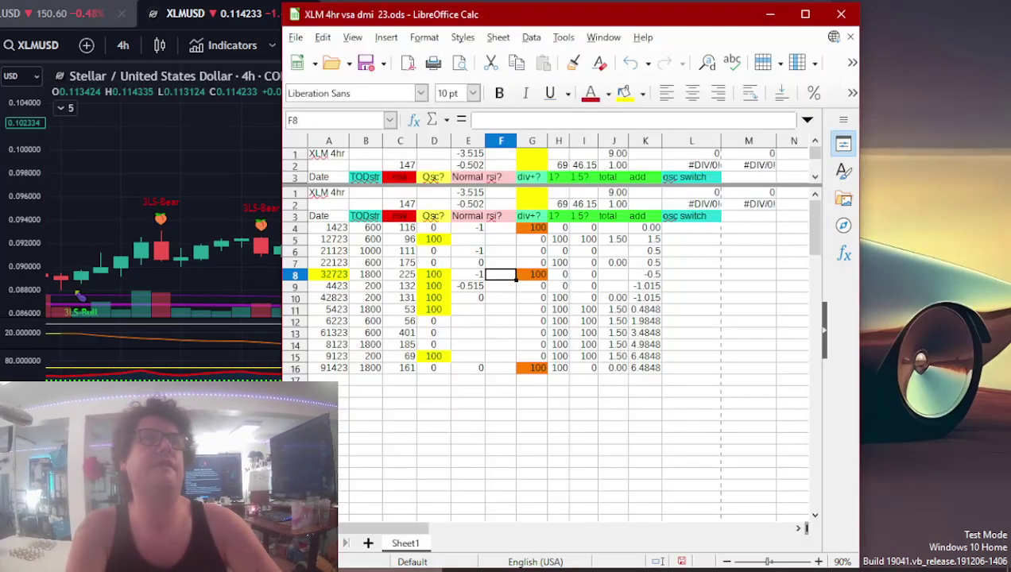
# - Examine the XLMUSD candles and RSI around 27 March 2023, and enter 100 in the XLM spreadsheet's rsi? cell for date 32723
pyautogui.hotkey('alt', 'Tab')
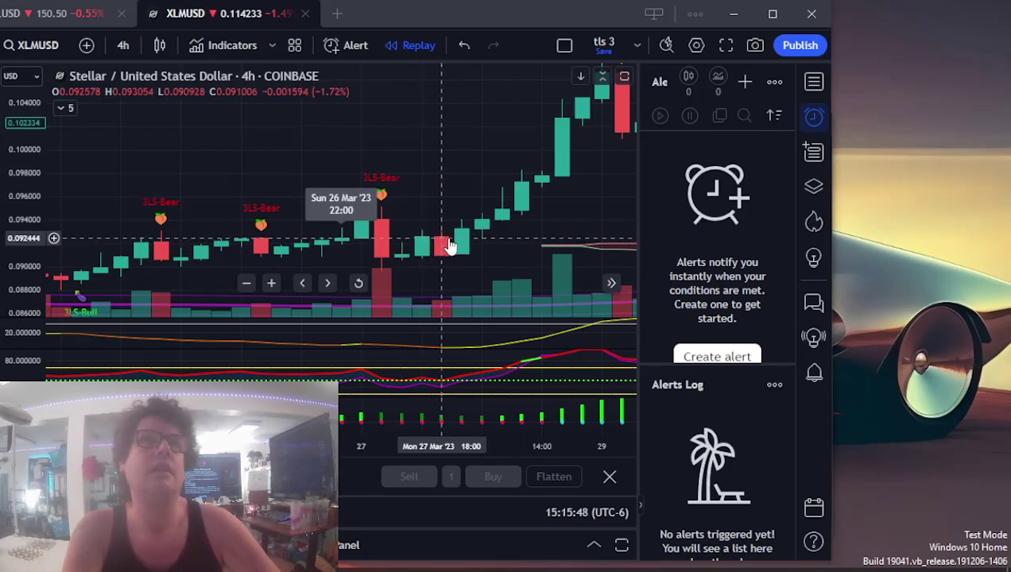
pyautogui.moveTo(450, 246); pyautogui.dragTo(398, 197)
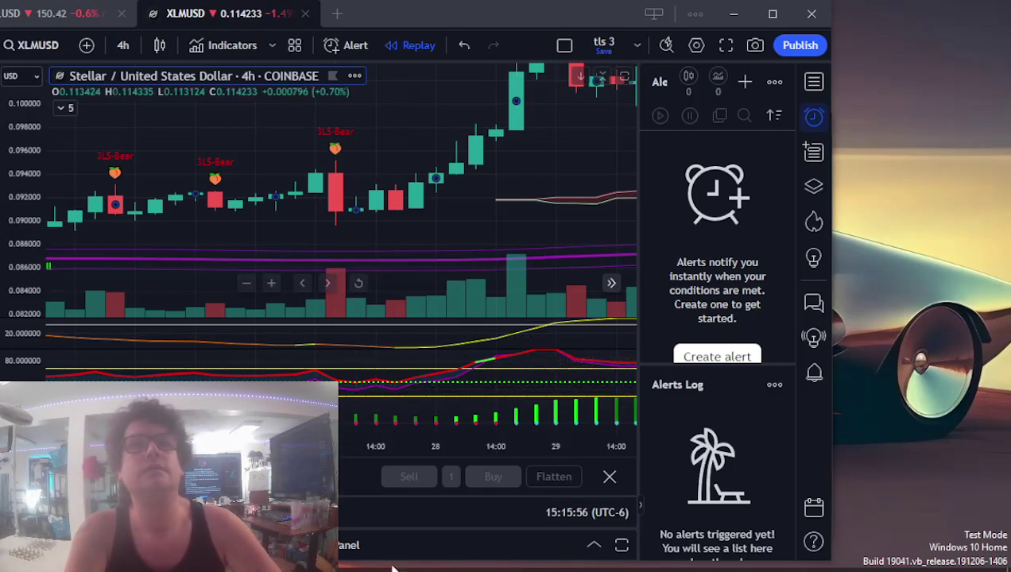
pyautogui.hotkey('alt', 'Tab')
pyautogui.write('1')
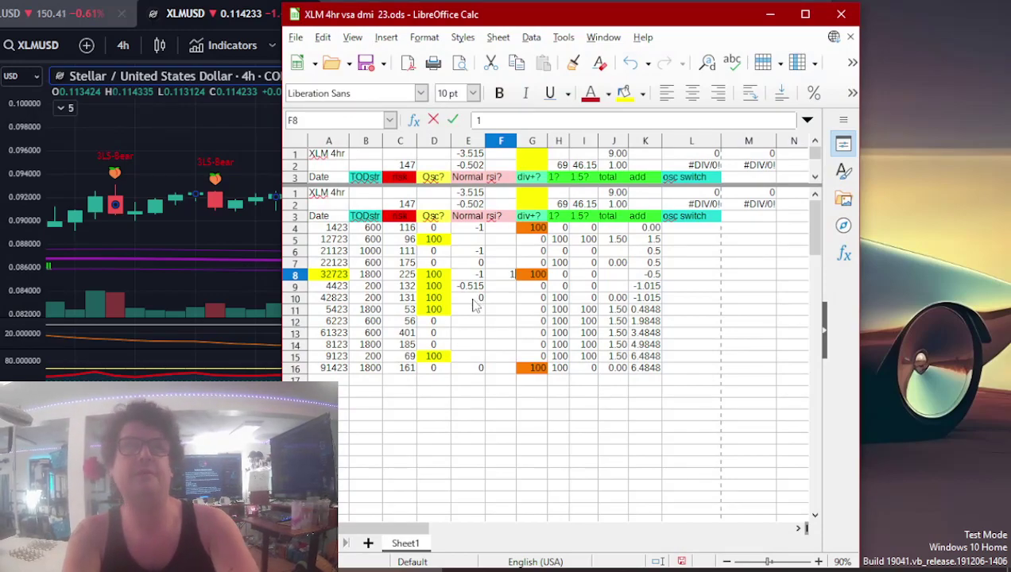
pyautogui.press('Return')
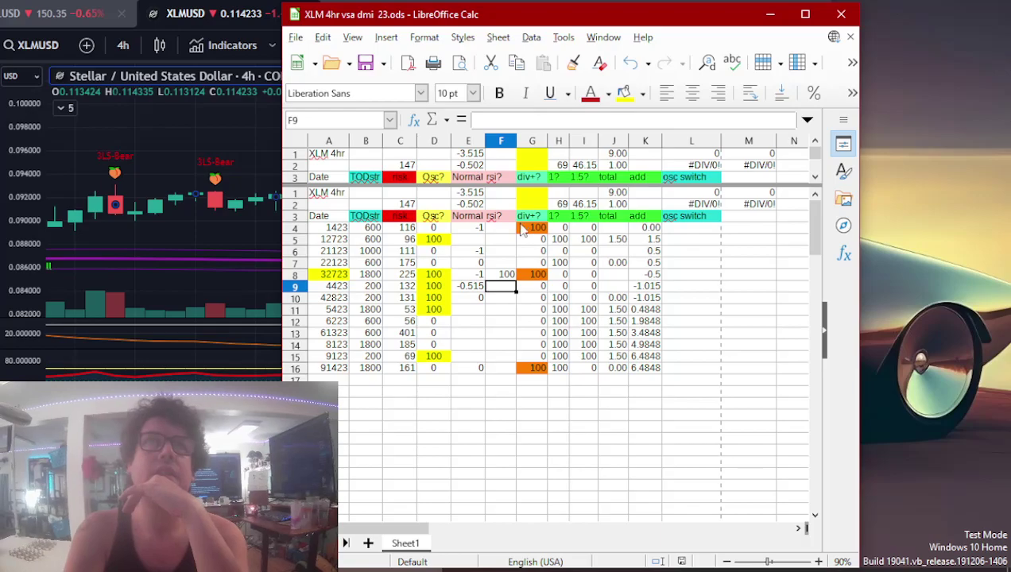
# - Close the XLM spreadsheet and bring up the 4h folder of 2023 spreadsheets
pyautogui.click(841, 14)
pyautogui.click(425, 568)
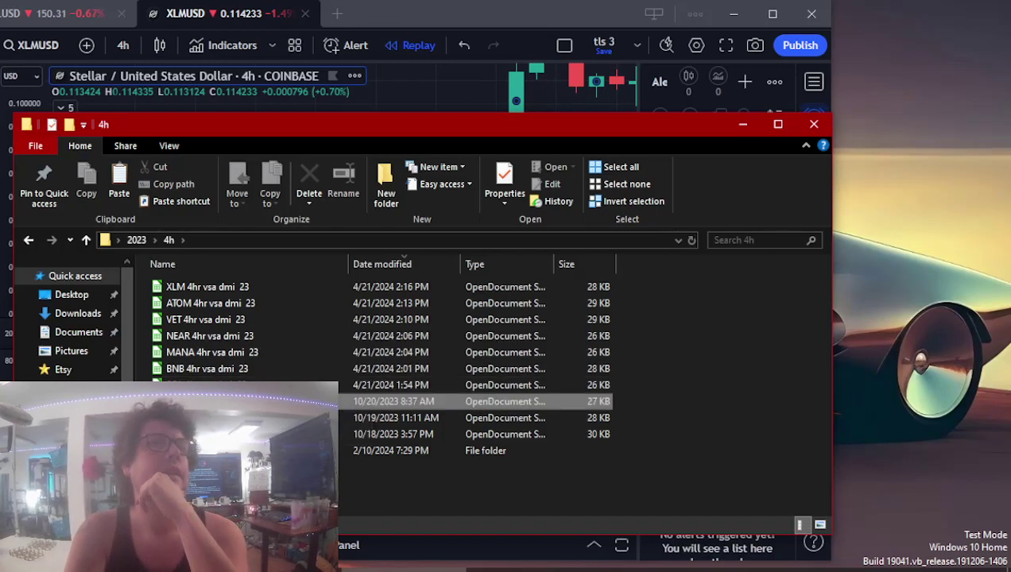
# - Open the LTC 4h spreadsheet for 2023 and fill the cells containing 100 in the Osc? column with yellow
pyautogui.doubleClick(275, 385)
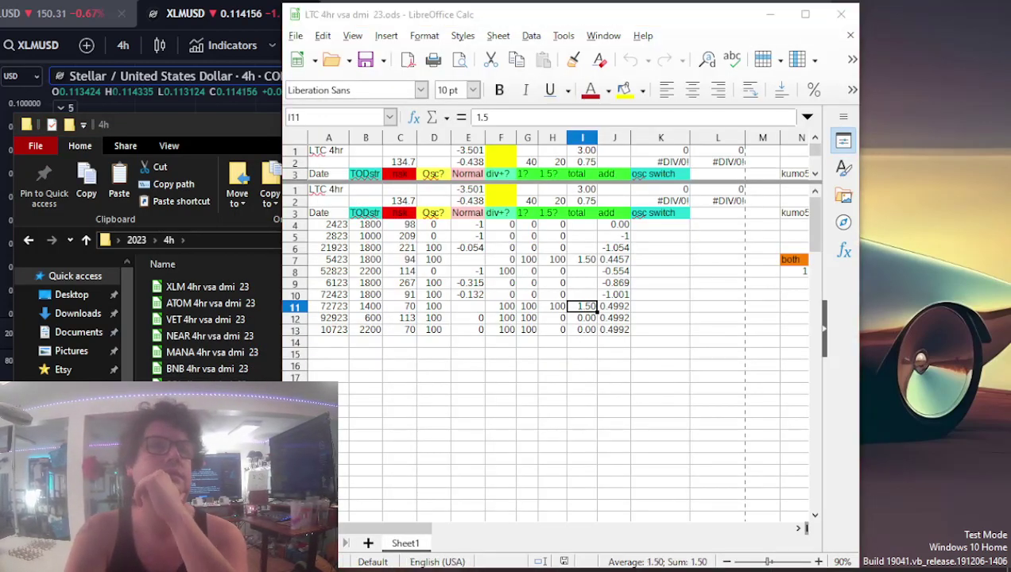
pyautogui.click(435, 247)
pyautogui.click(624, 90)
pyautogui.press('Down')
pyautogui.click(624, 92)
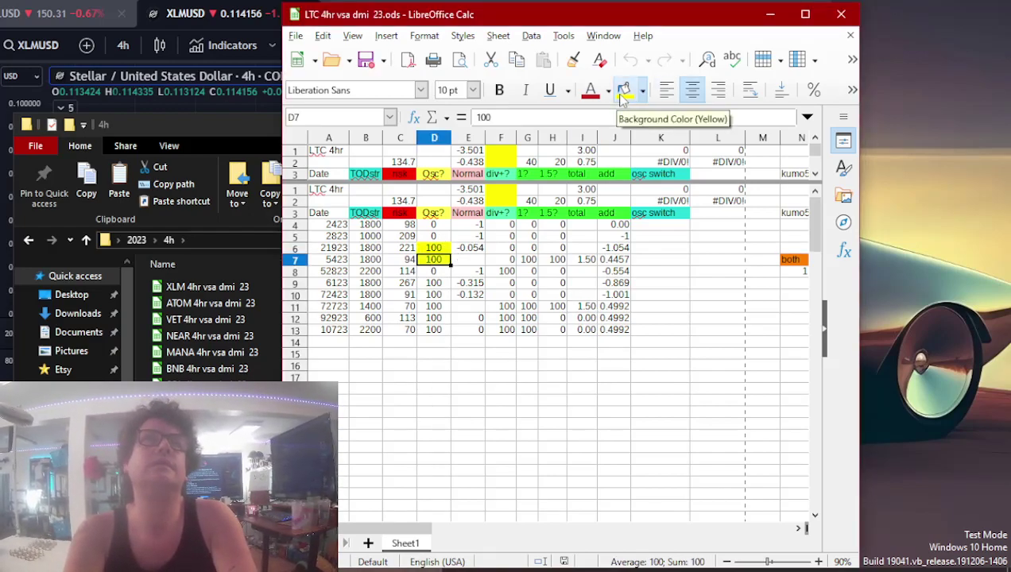
pyautogui.press('Down')
pyautogui.press('Down')
pyautogui.click(624, 92)
pyautogui.press('Down')
pyautogui.click(624, 92)
pyautogui.press('Down')
pyautogui.click(624, 93)
pyautogui.press('Down')
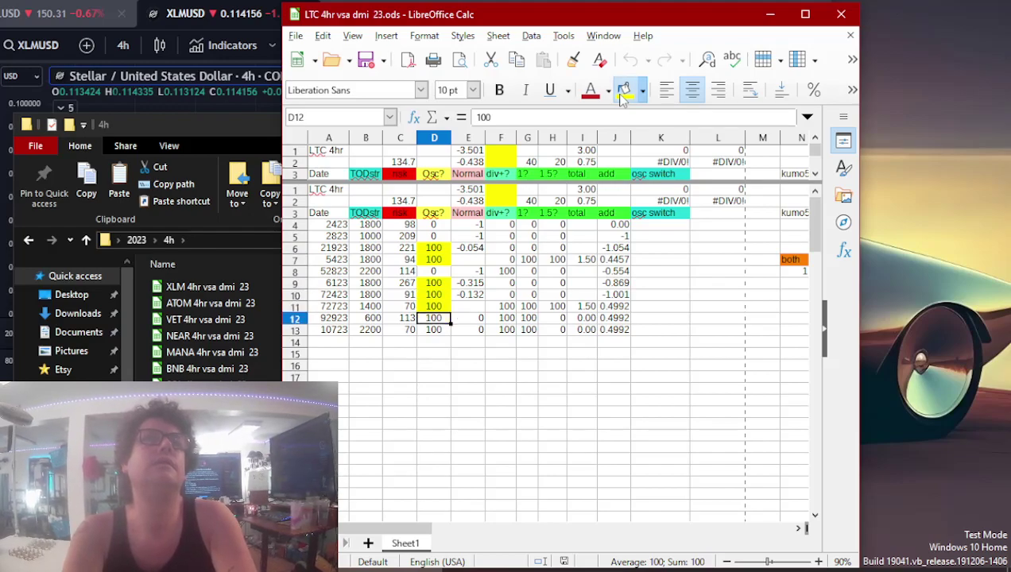
pyautogui.click(624, 93)
pyautogui.press('Down')
# - Fill the cells containing 100 in the div+? column with yellow
pyautogui.click(624, 93)
pyautogui.press('Right')
pyautogui.press('Right')
pyautogui.click(624, 92)
pyautogui.press('Up')
pyautogui.click(624, 92)
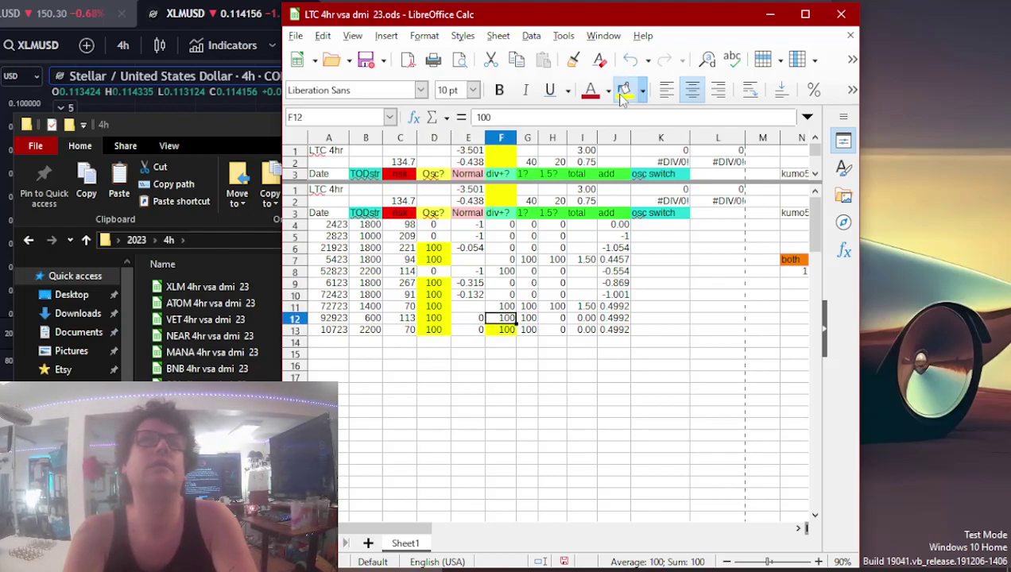
pyautogui.press('Up')
pyautogui.click(624, 92)
pyautogui.press('Up')
pyautogui.press('Up')
pyautogui.press('Up')
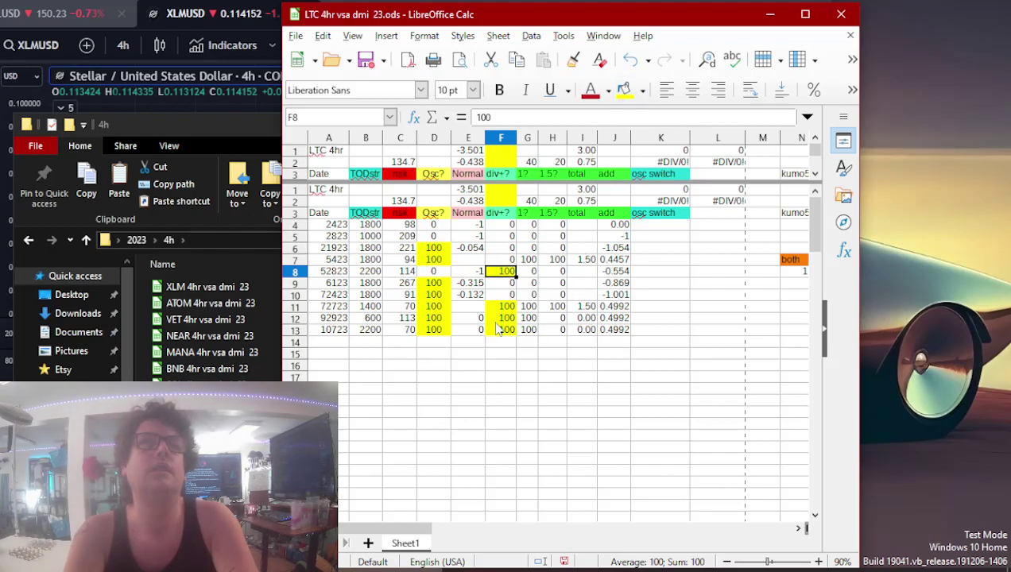
pyautogui.click(380, 337)
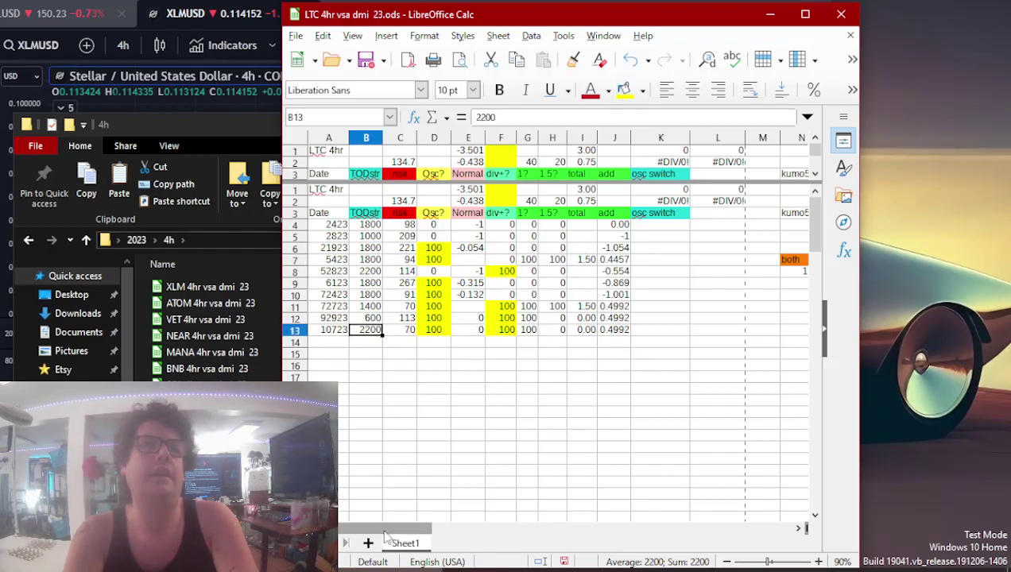
# - Switch to TradingView, load the Coinbase LTCUSD chart and compress its price scale so the candles fit
pyautogui.click(147, 301)
pyautogui.click(152, 13)
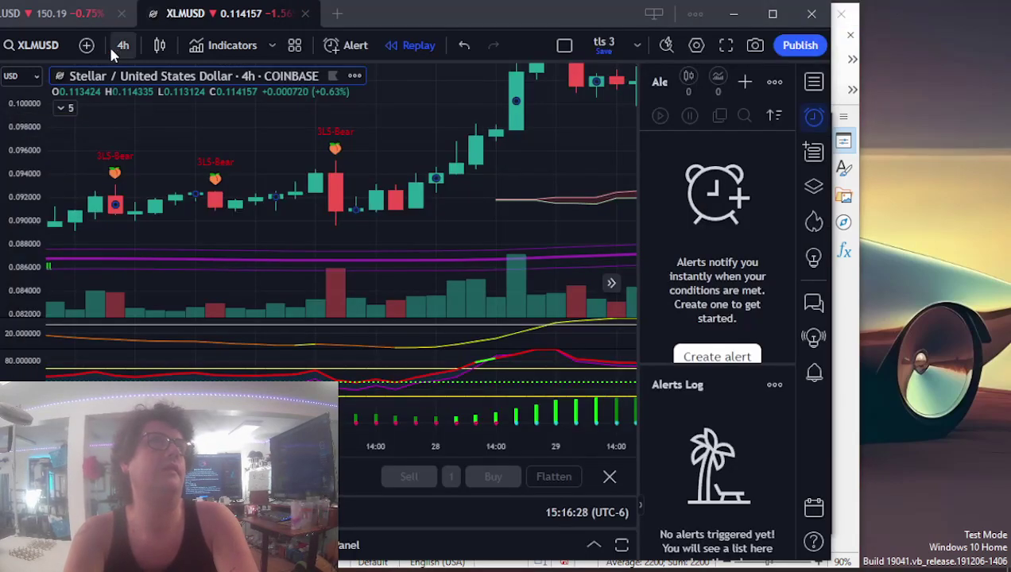
pyautogui.click(61, 42)
pyautogui.write('LTC')
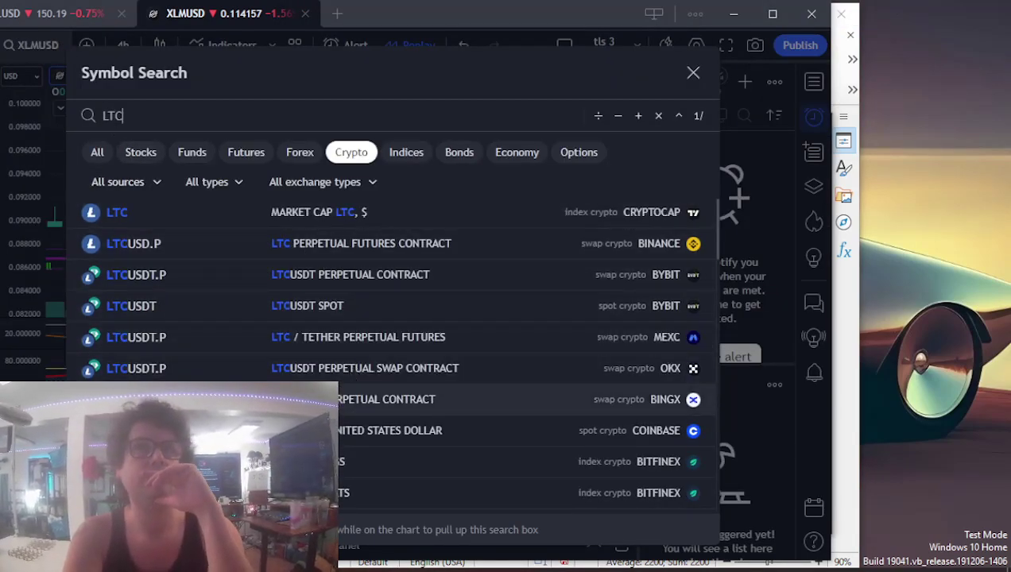
pyautogui.click(318, 430)
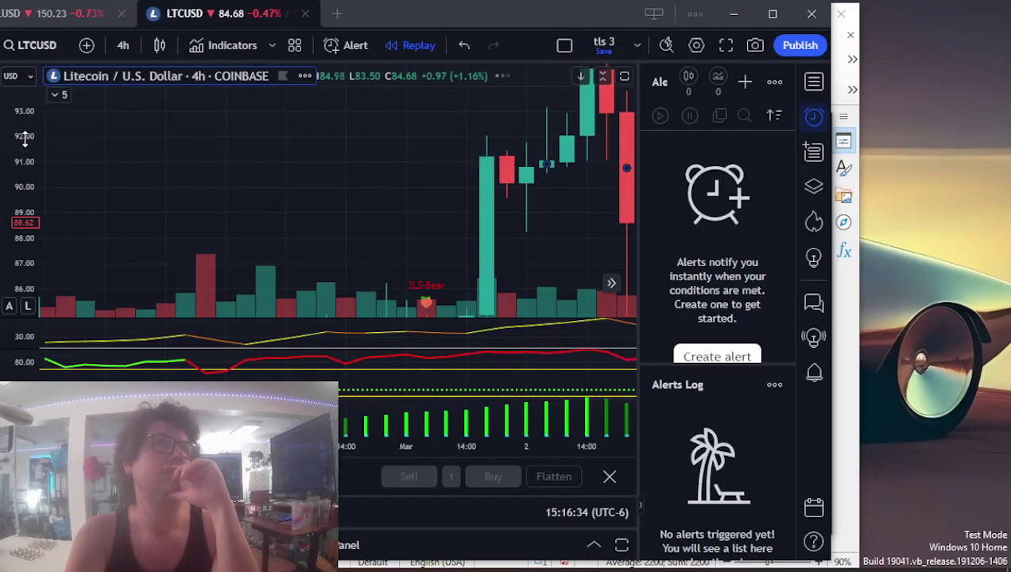
pyautogui.moveTo(8, 301); pyautogui.dragTo(8, 305)
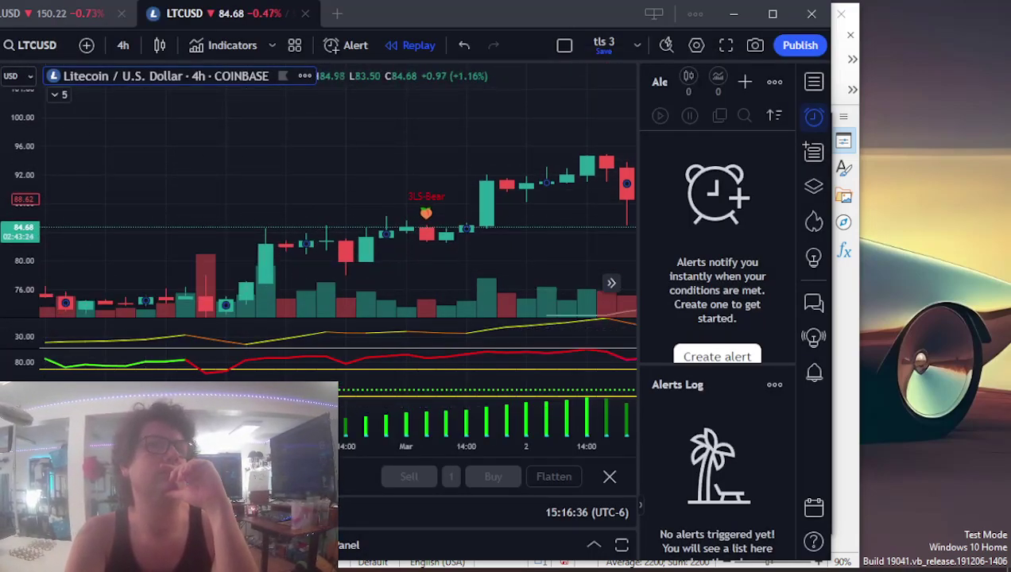
# - Check the LTC spreadsheet for the date and move the LTCUSD chart to 27 July 2023
pyautogui.hotkey('alt', 'g')
pyautogui.hotkey('alt', 'Tab')
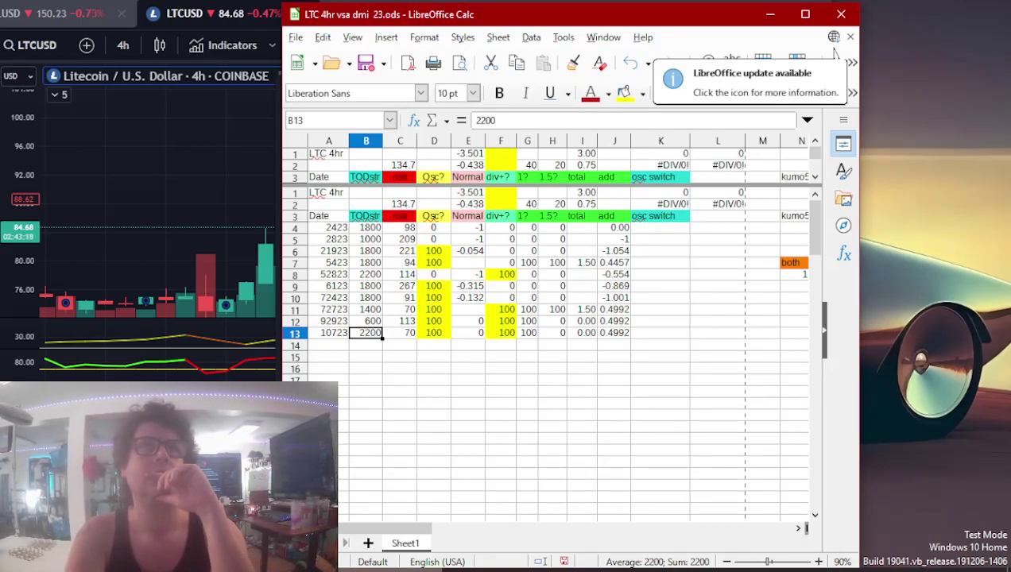
pyautogui.hotkey('alt', 'Tab')
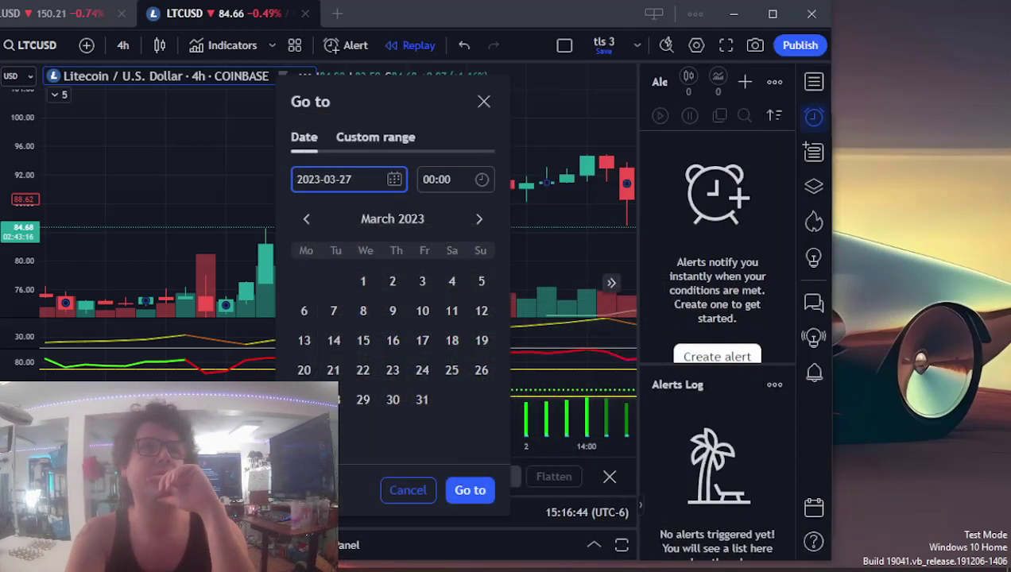
pyautogui.press('Escape')
pyautogui.hotkey('alt', 'g')
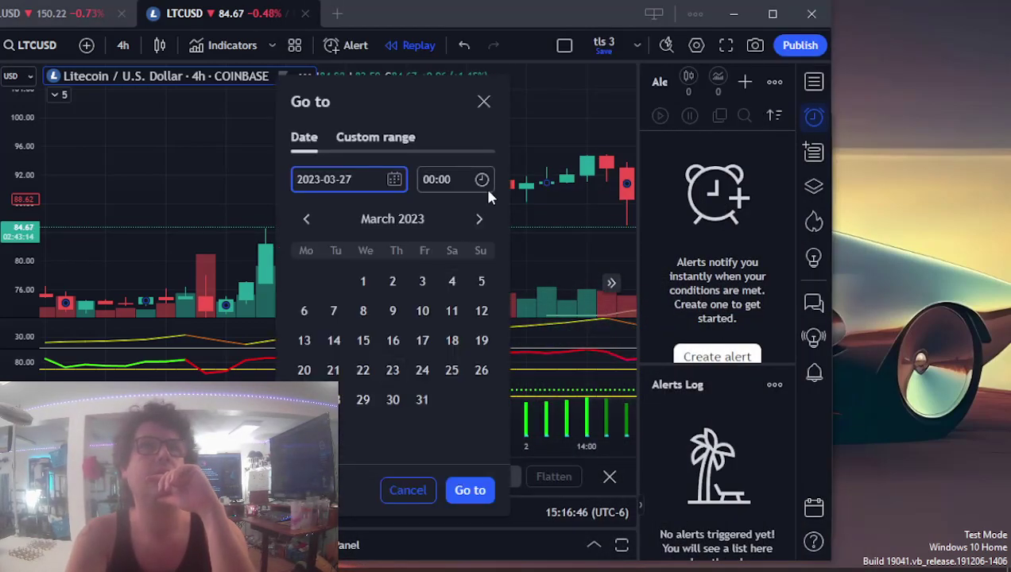
pyautogui.click(480, 219)
pyautogui.click(479, 219)
pyautogui.click(480, 219)
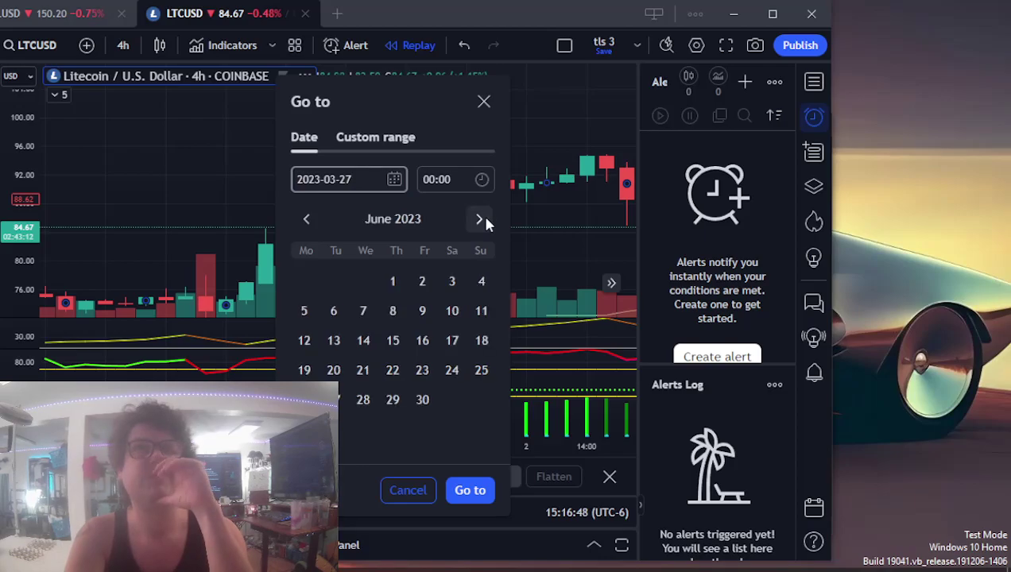
pyautogui.click(479, 219)
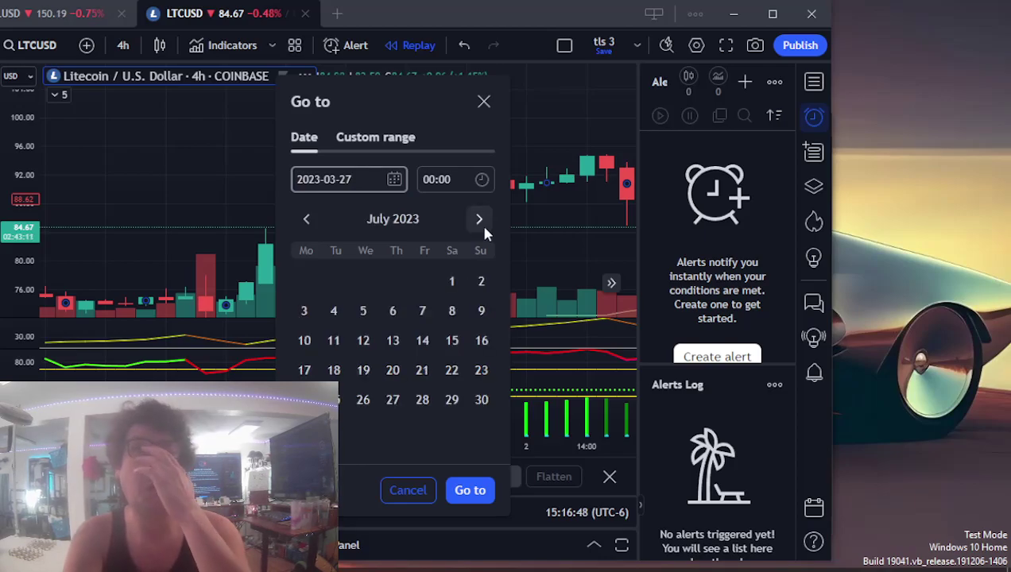
pyautogui.click(393, 399)
pyautogui.click(489, 492)
# - In the LTC spreadsheet, insert a column after Normal, head it rsi? and select its cell for date 72723
pyautogui.hotkey('alt', 'Tab')
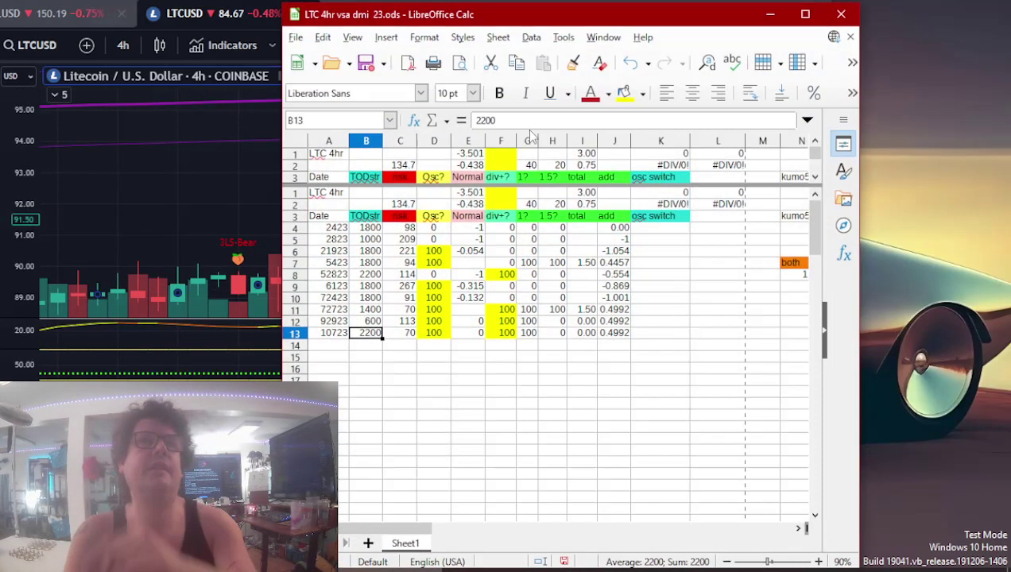
pyautogui.click(467, 142)
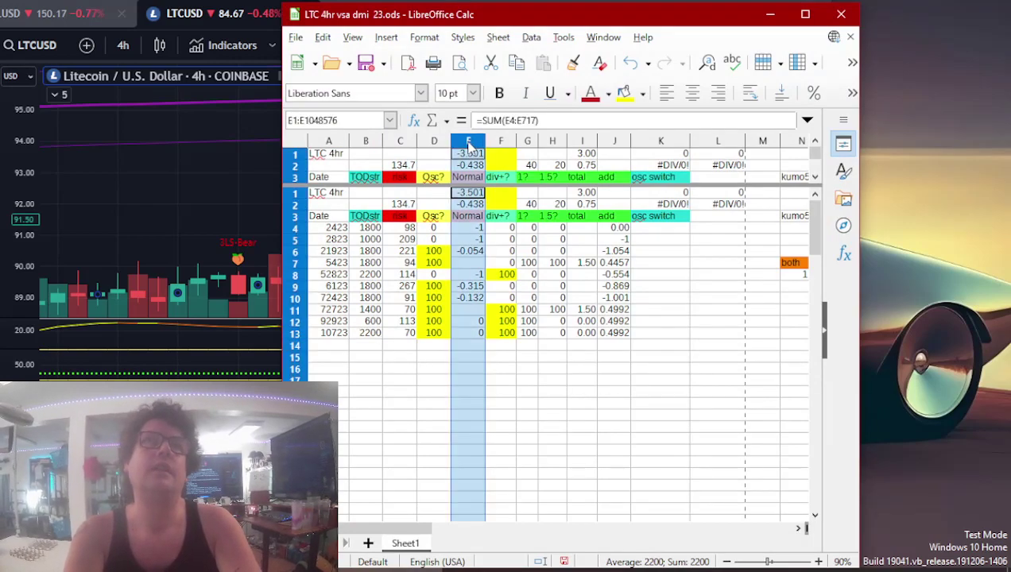
pyautogui.rightClick(468, 142)
pyautogui.click(508, 237)
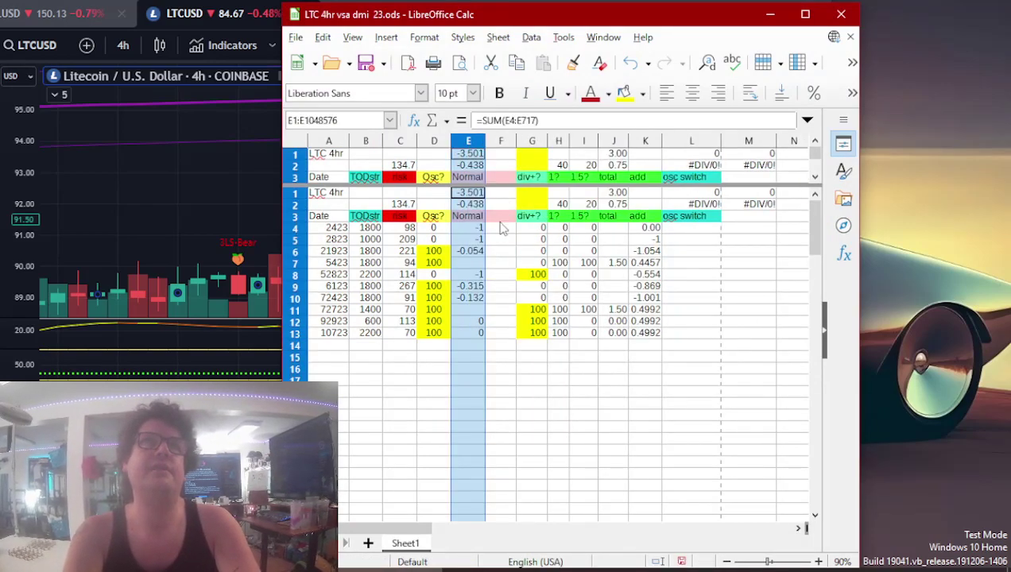
pyautogui.click(501, 217)
pyautogui.write('rsi')
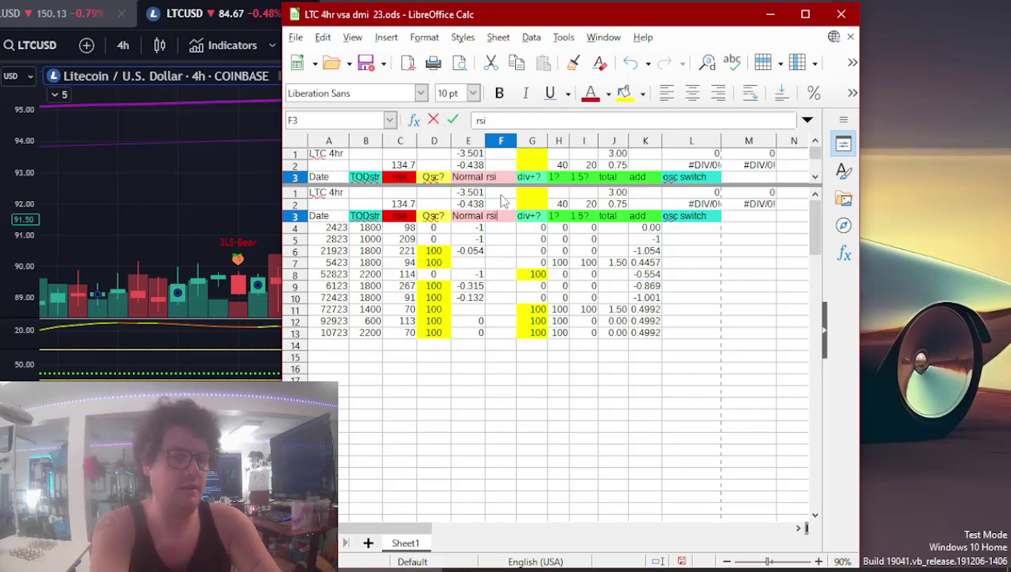
pyautogui.press('Return')
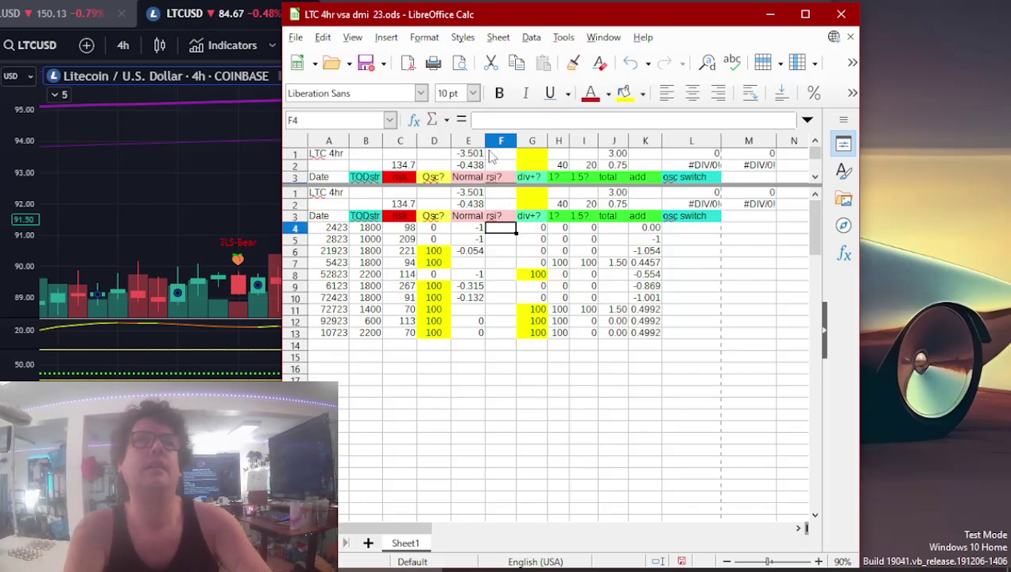
pyautogui.press('Down')
pyautogui.press('Down')
pyautogui.press('Down')
pyautogui.press('Down')
pyautogui.press('Down')
pyautogui.press('Down')
pyautogui.press('Down')
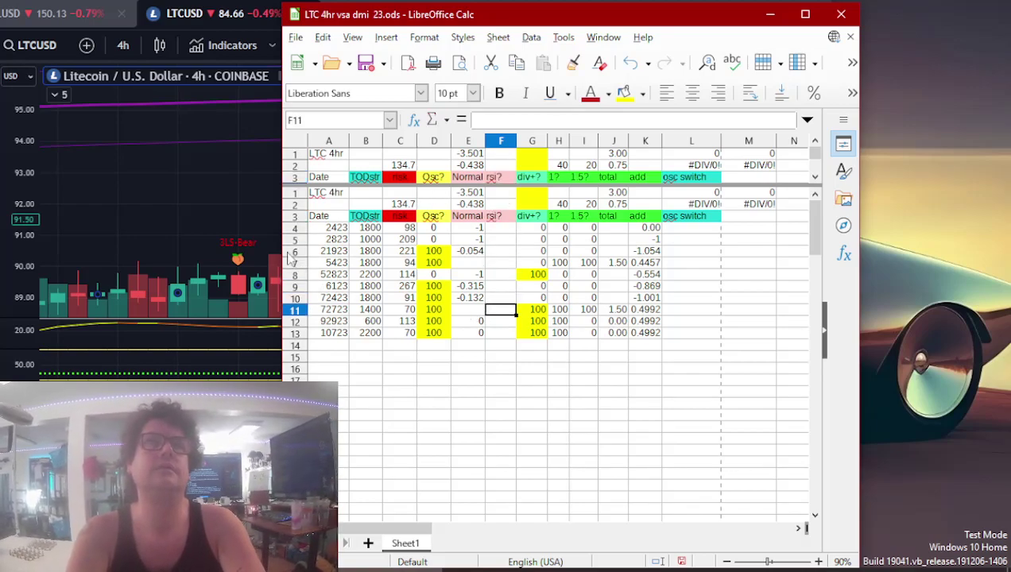
# - Examine the LTCUSD candles and RSI around 27 July 2023, and record a red-filled 0 in the rsi? cell for date 72723
pyautogui.click(29, 206)
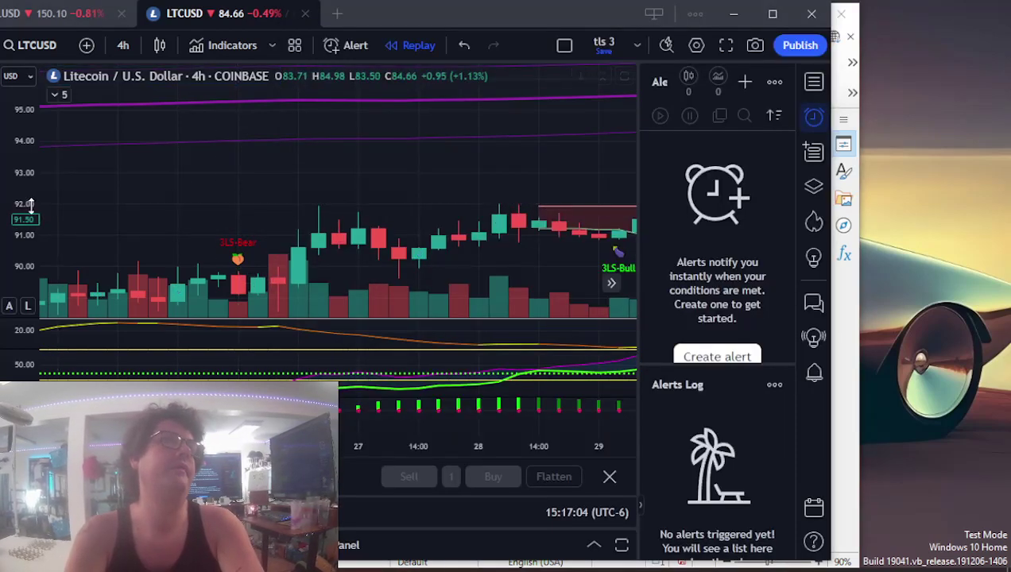
pyautogui.moveTo(36, 184); pyautogui.dragTo(32, 257)
pyautogui.moveTo(371, 244); pyautogui.dragTo(338, 207)
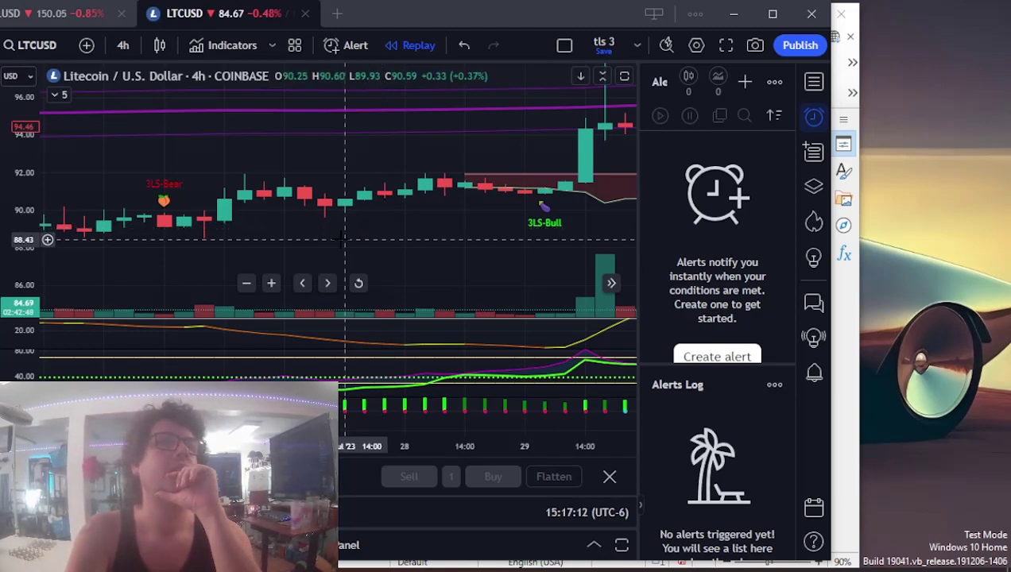
pyautogui.moveTo(30, 237); pyautogui.dragTo(23, 108)
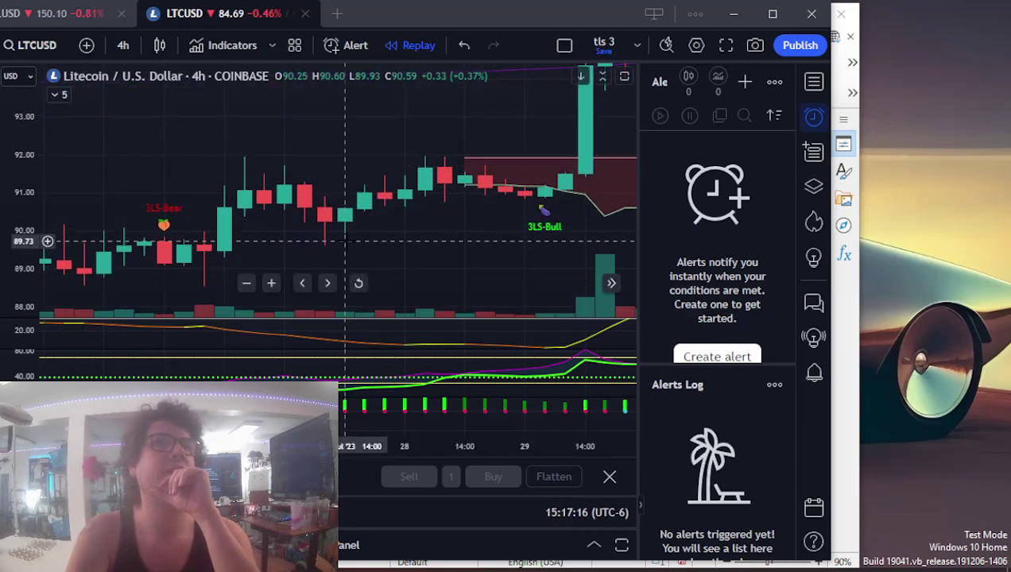
pyautogui.moveTo(345, 240); pyautogui.dragTo(222, 202)
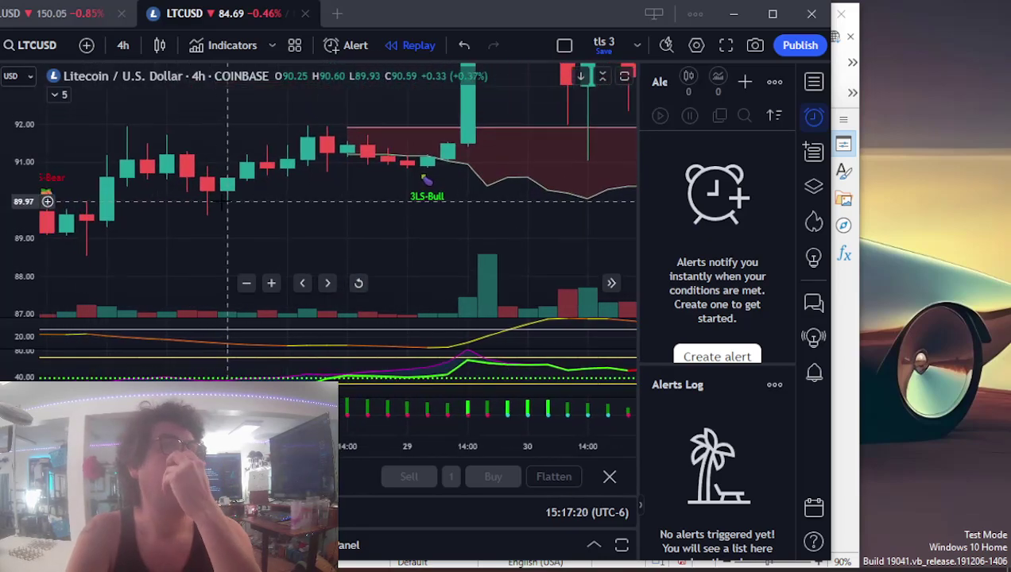
pyautogui.hotkey('alt', 'Tab')
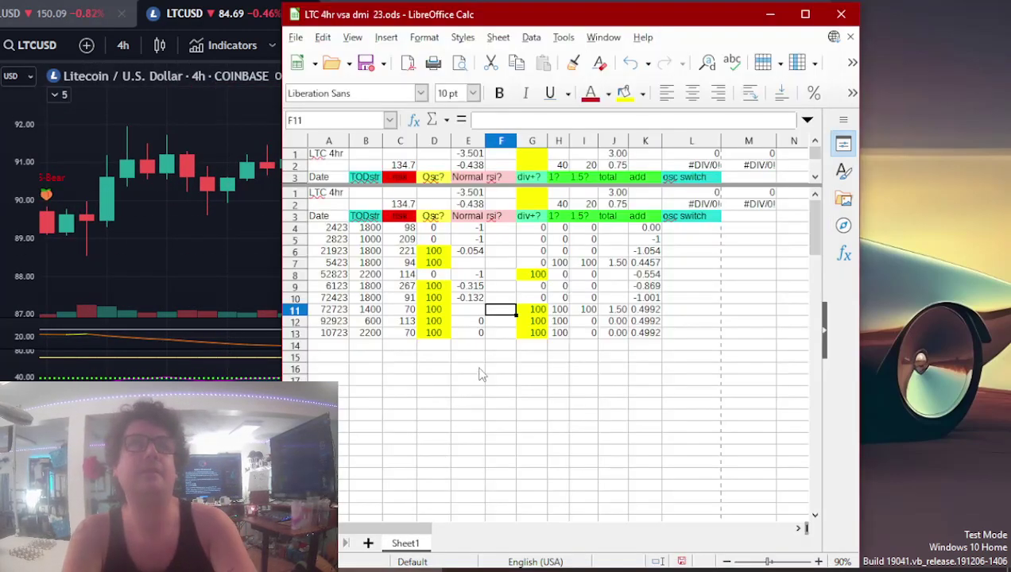
pyautogui.write('0')
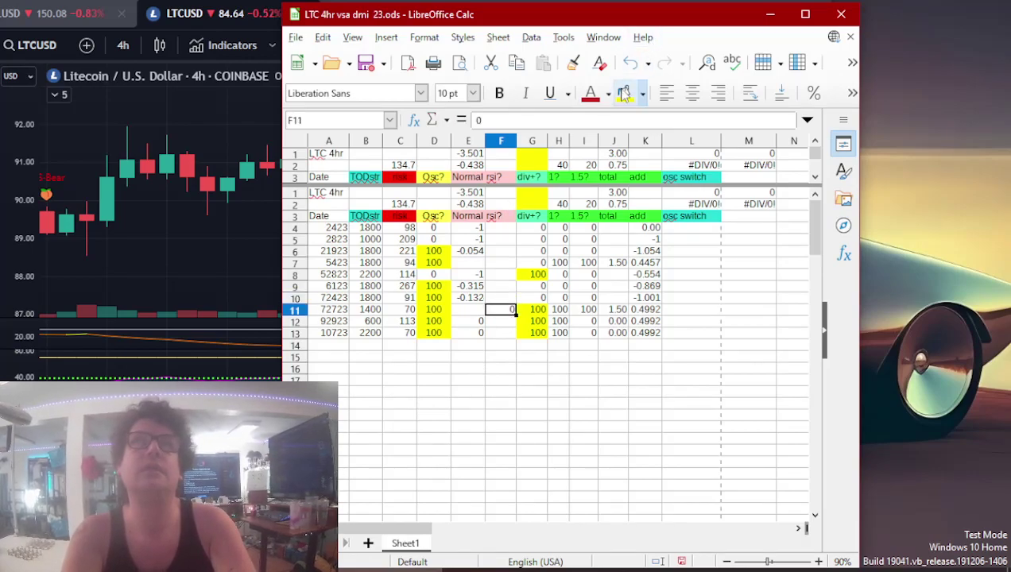
pyautogui.click(642, 93)
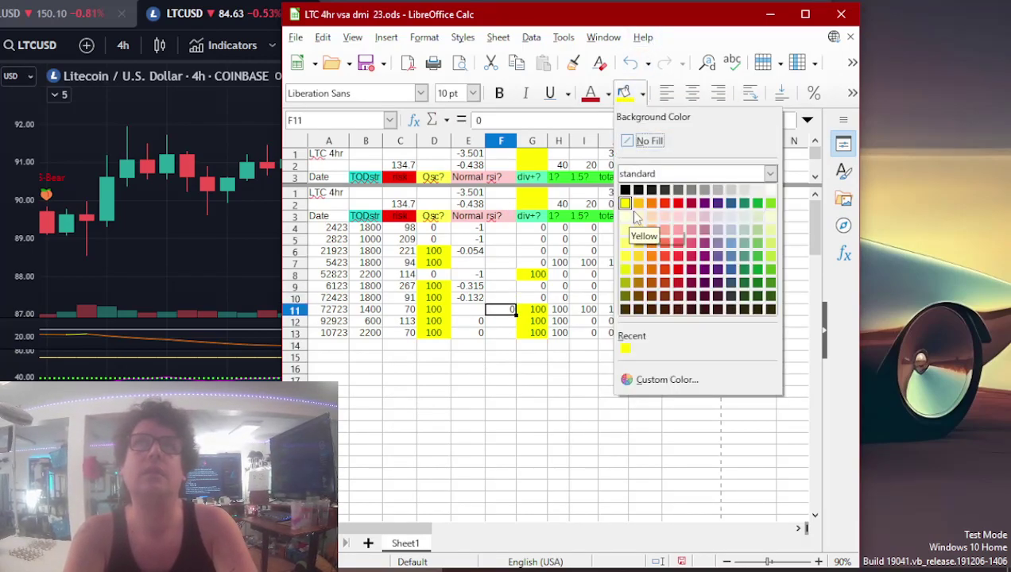
pyautogui.click(664, 205)
pyautogui.press('Down')
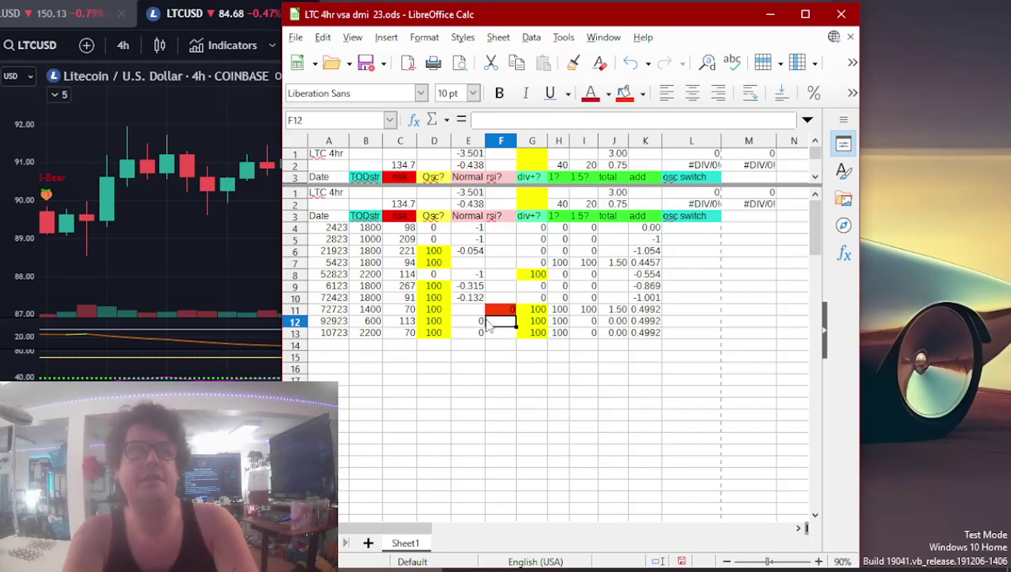
# - Return to TradingView and move the LTCUSD chart to 29 September 2023
pyautogui.click(262, 246)
pyautogui.hotkey('alt', 'g')
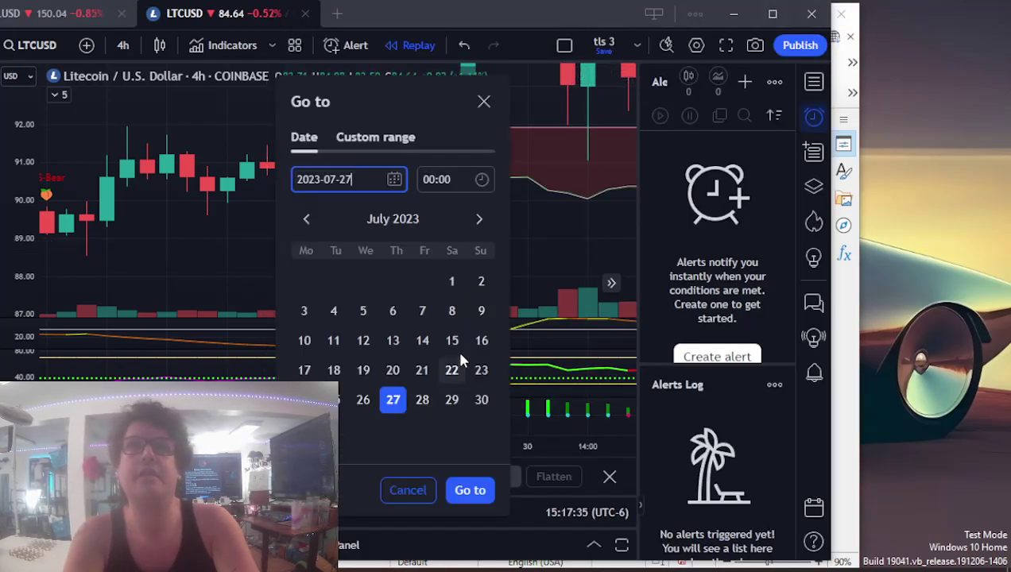
pyautogui.click(480, 220)
pyautogui.click(479, 219)
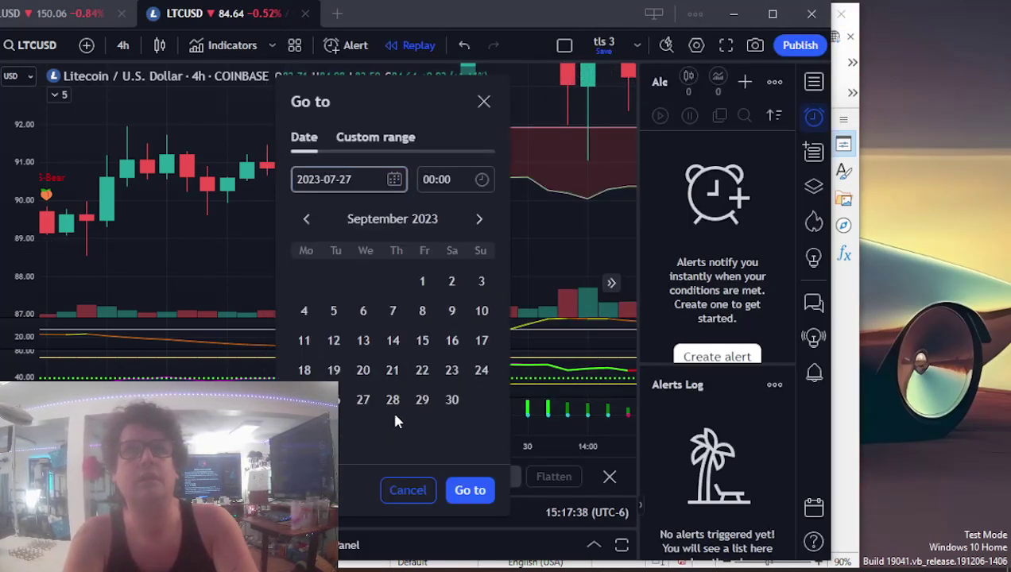
pyautogui.click(422, 402)
pyautogui.click(465, 488)
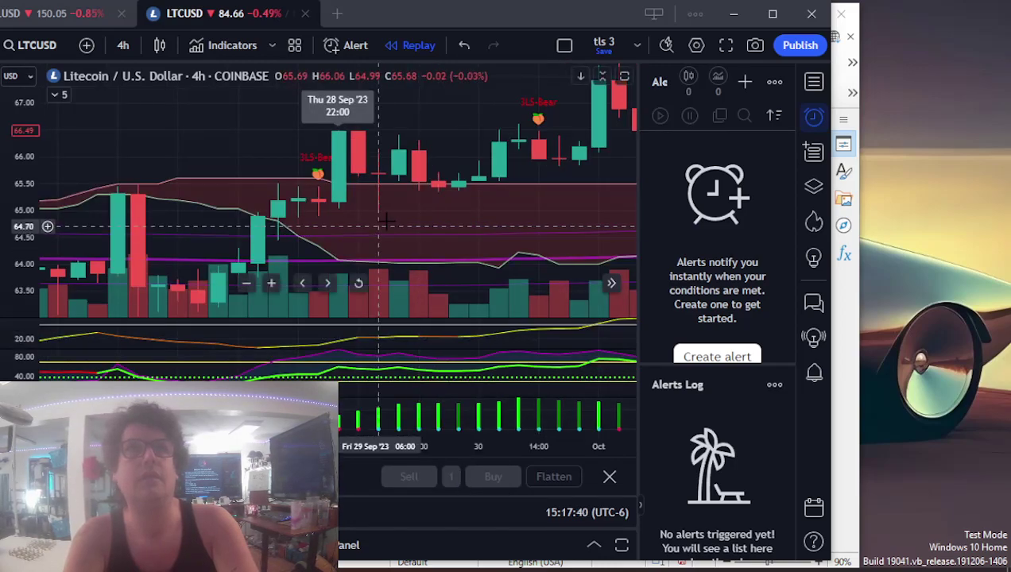
# - Examine the LTCUSD chart around 29 September 2023, enter 200 in the rsi? cell for date 92923, and return to the chart
pyautogui.moveTo(386, 217); pyautogui.dragTo(288, 220)
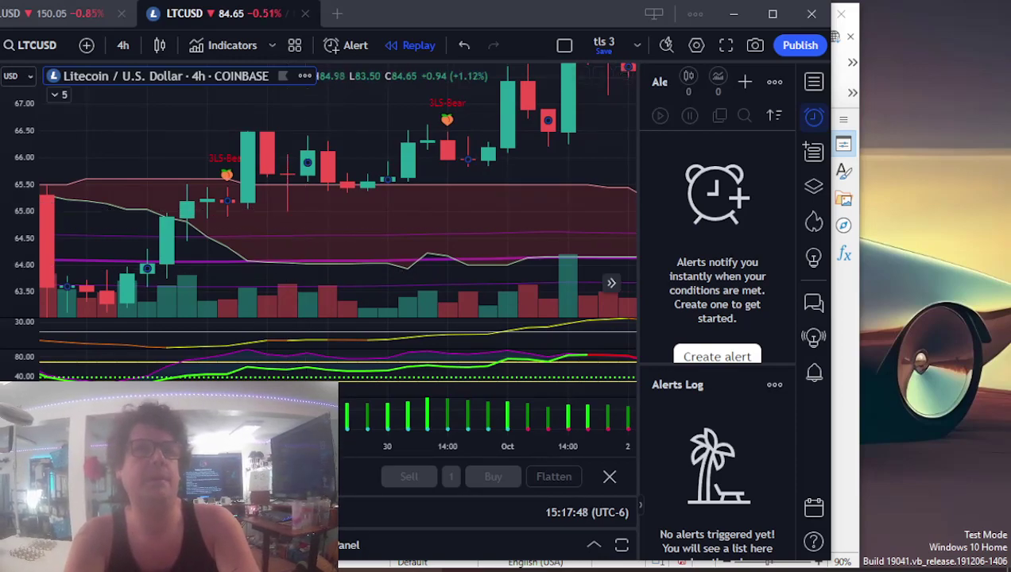
pyautogui.hotkey('alt', 'Tab')
pyautogui.write('200')
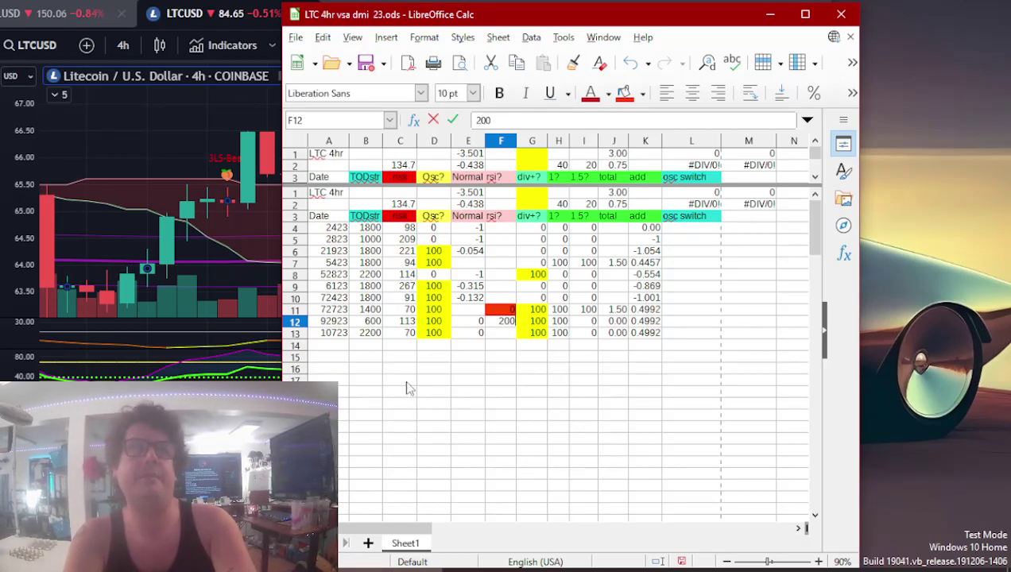
pyautogui.press('Return')
pyautogui.click(199, 208)
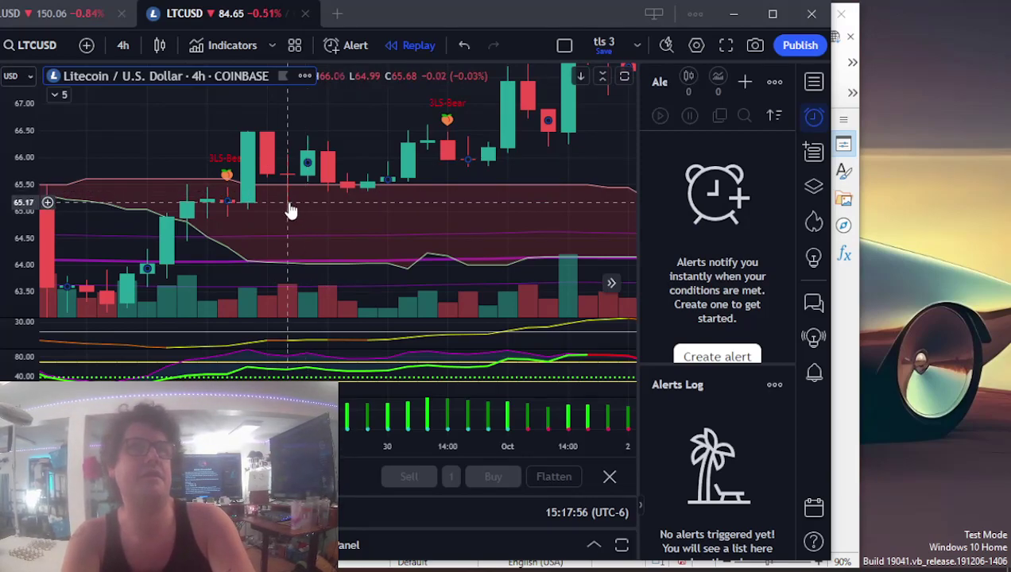
# - Examine the LTCUSD chart around 7 October 2023 and enter 100 in the rsi? cell for date 10723
pyautogui.hotkey('alt', 'Tab')
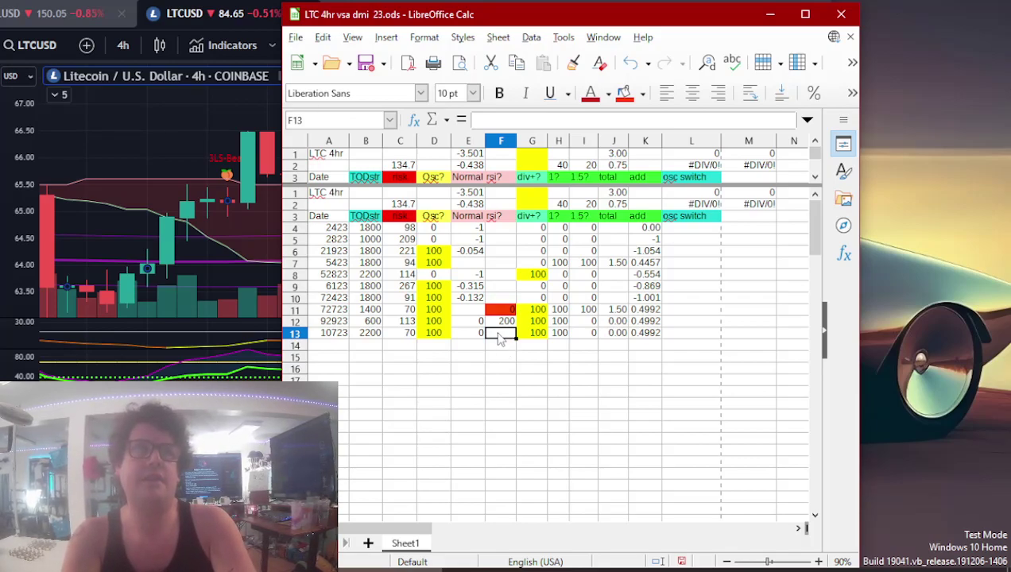
pyautogui.click(187, 140)
pyautogui.scroll(-7, 384, 179)
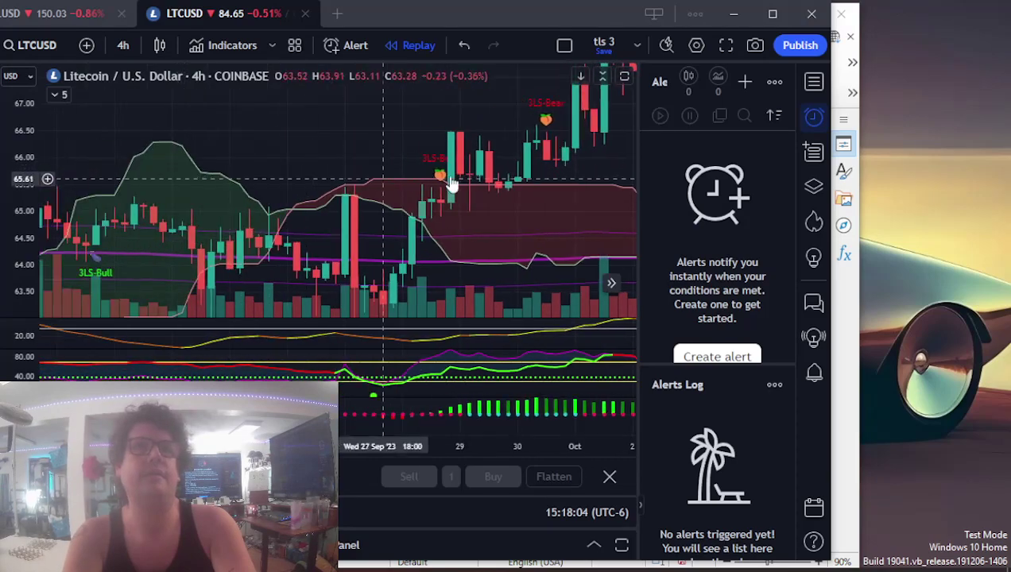
pyautogui.moveTo(480, 186); pyautogui.dragTo(48, 218)
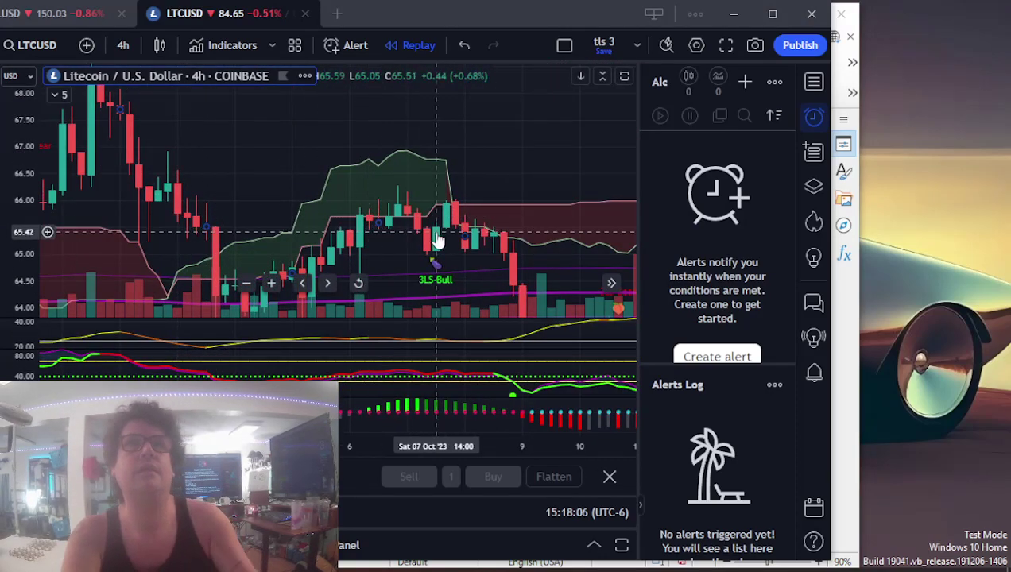
pyautogui.scroll(3, 407, 250)
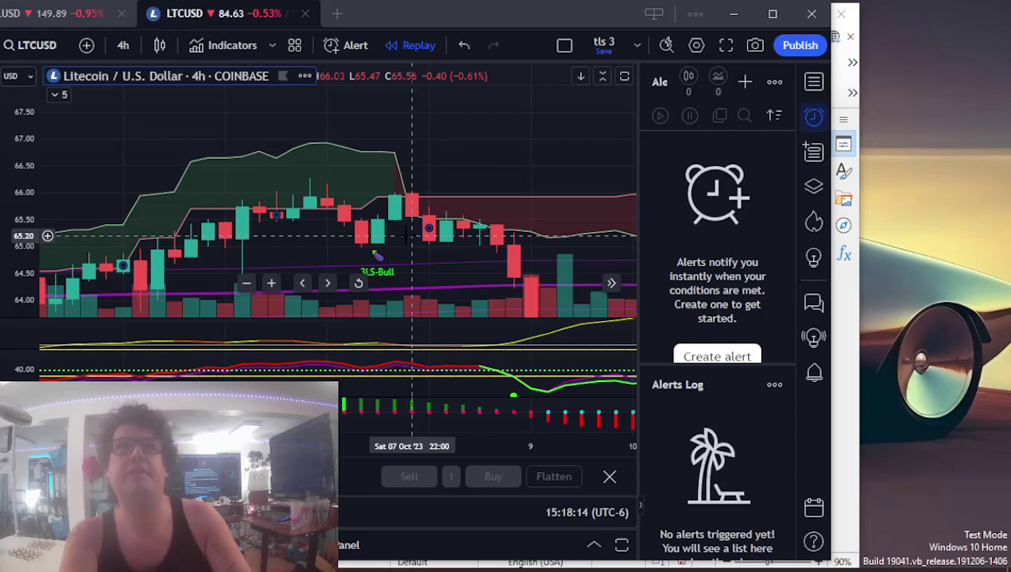
pyautogui.hotkey('alt', 'Tab')
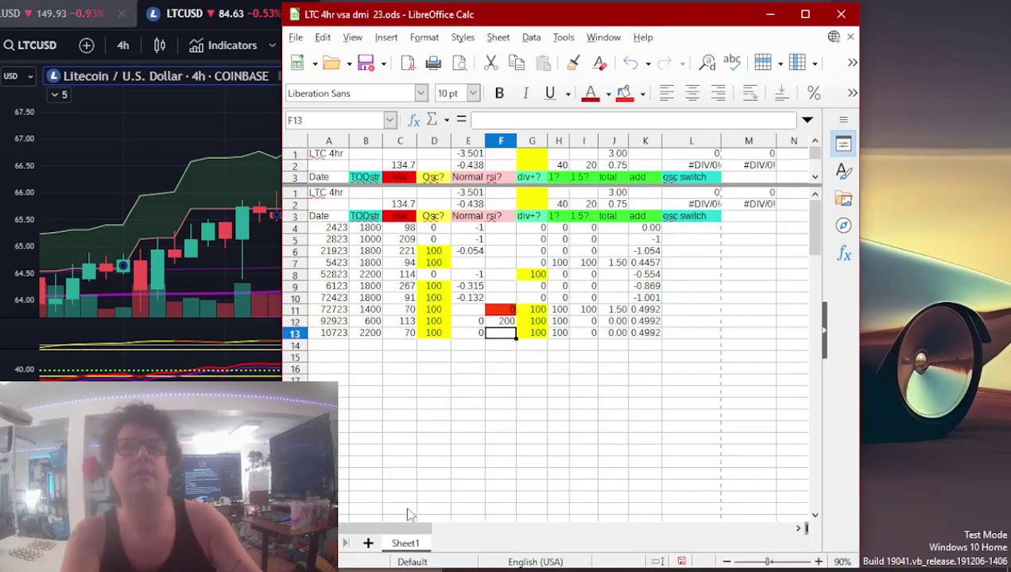
pyautogui.write('100')
pyautogui.press('Return')
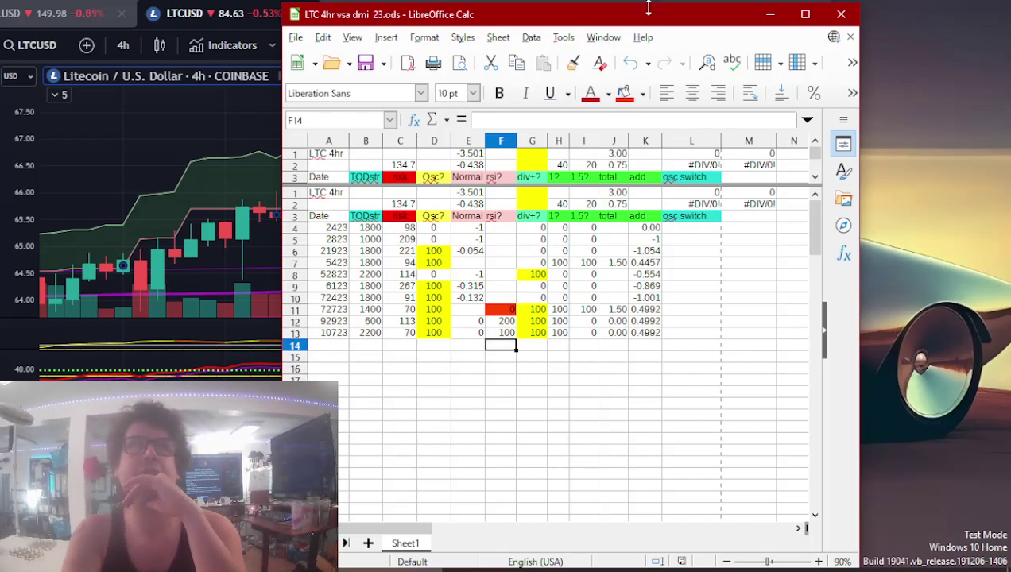
# - Close the LTC spreadsheet and open XRP 4hr vsa dmi 23 from the 2023 4h folder
pyautogui.moveTo(670, 25); pyautogui.dragTo(617, 26)
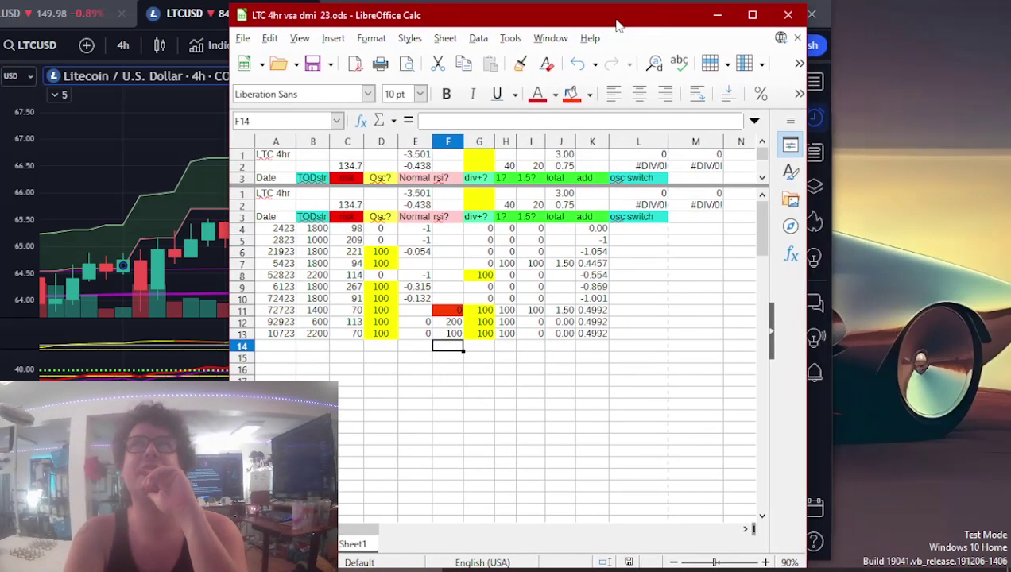
pyautogui.click(790, 17)
pyautogui.click(463, 566)
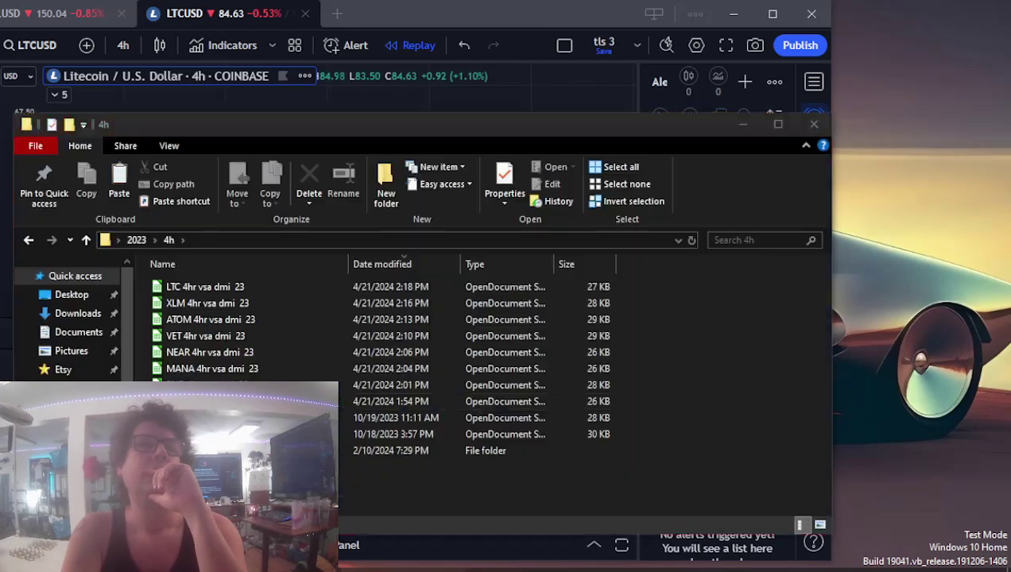
pyautogui.doubleClick(382, 418)
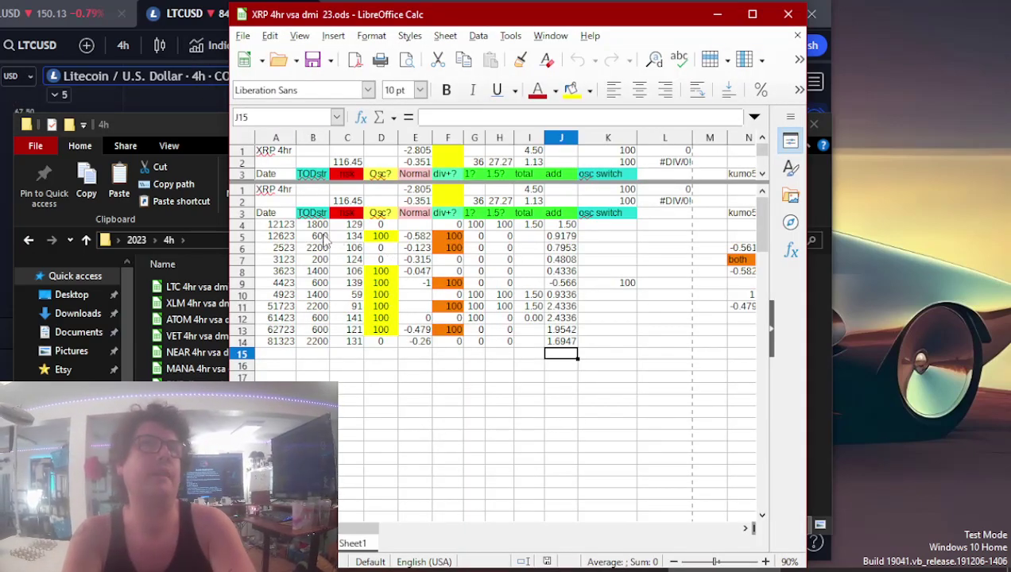
# - Fill the XRP date cells 12623, 4423, 51723 and 62723 with yellow
pyautogui.click(278, 236)
pyautogui.click(571, 90)
pyautogui.press('Down')
pyautogui.press('Down')
pyautogui.press('Down')
pyautogui.press('Down')
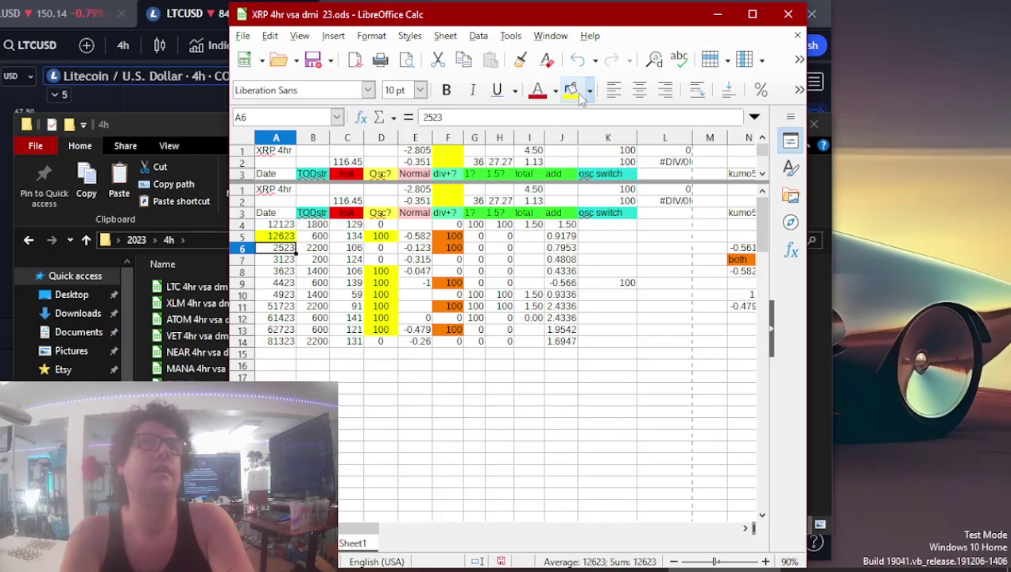
pyautogui.click(573, 90)
pyautogui.press('Down')
pyautogui.press('Down')
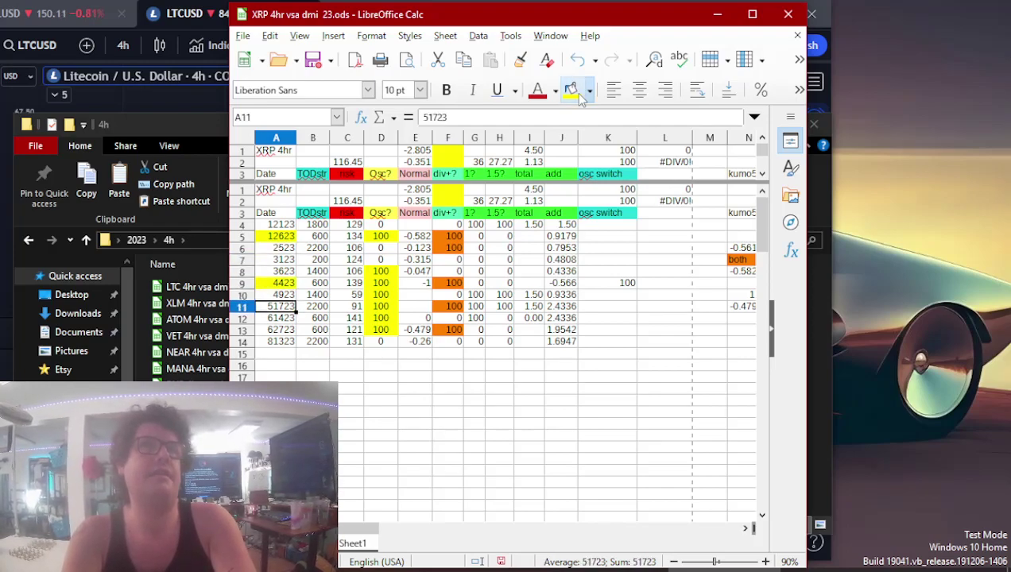
pyautogui.click(580, 94)
pyautogui.press('Down')
pyautogui.press('Down')
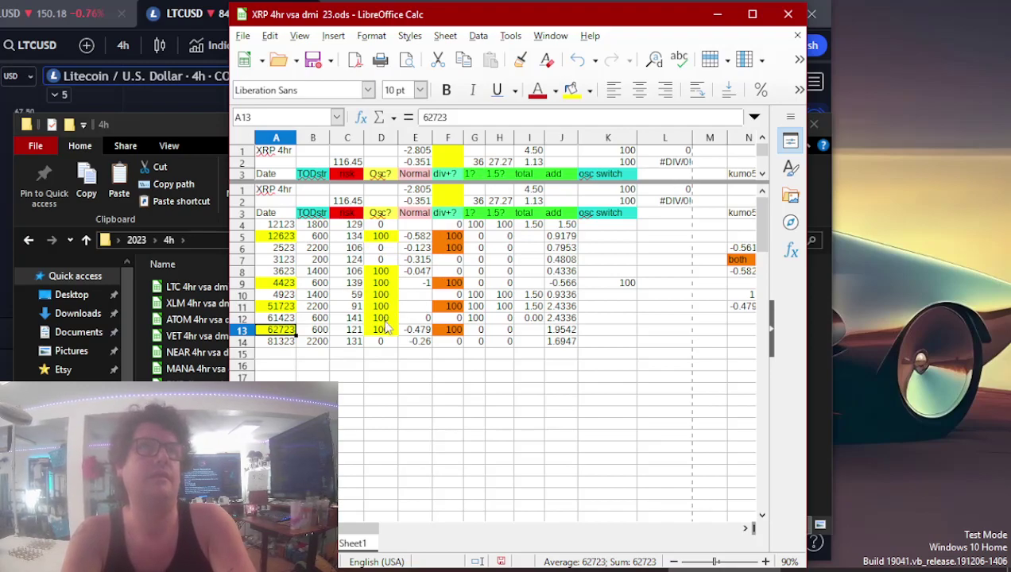
# - Switch to TradingView and load the Coinbase XRPUSD chart
pyautogui.click(177, 13)
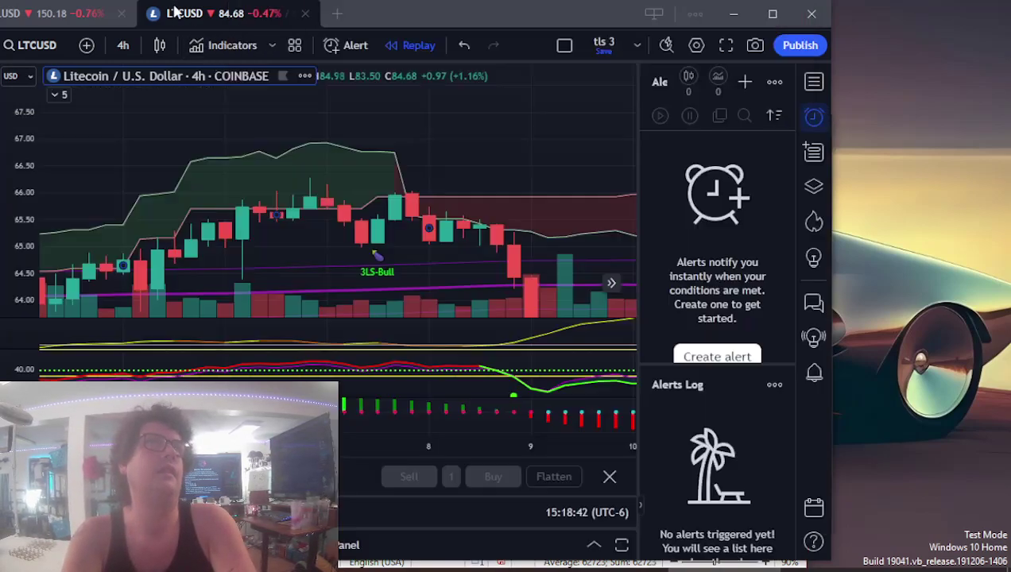
pyautogui.click(58, 46)
pyautogui.write('XRP')
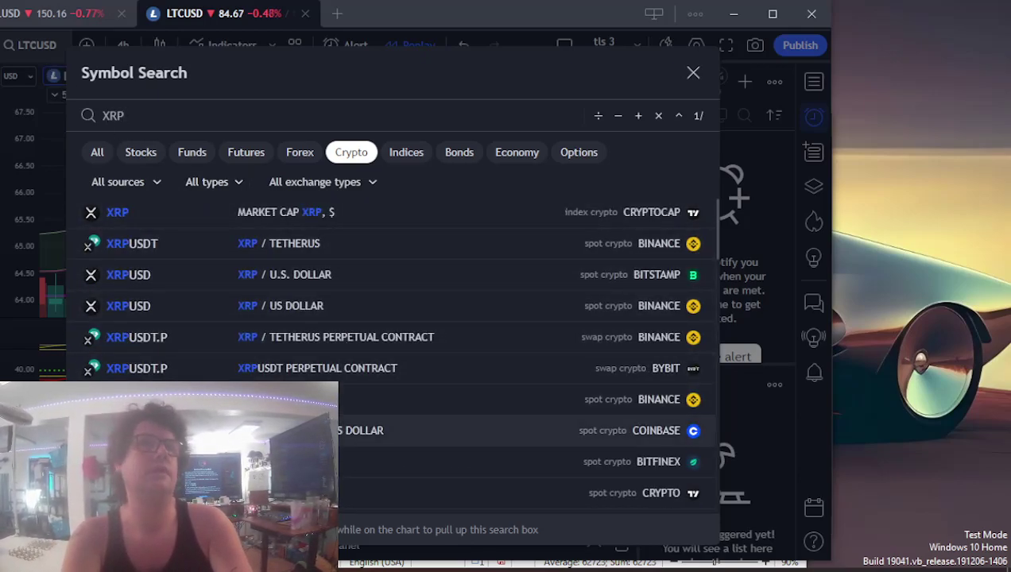
pyautogui.click(350, 430)
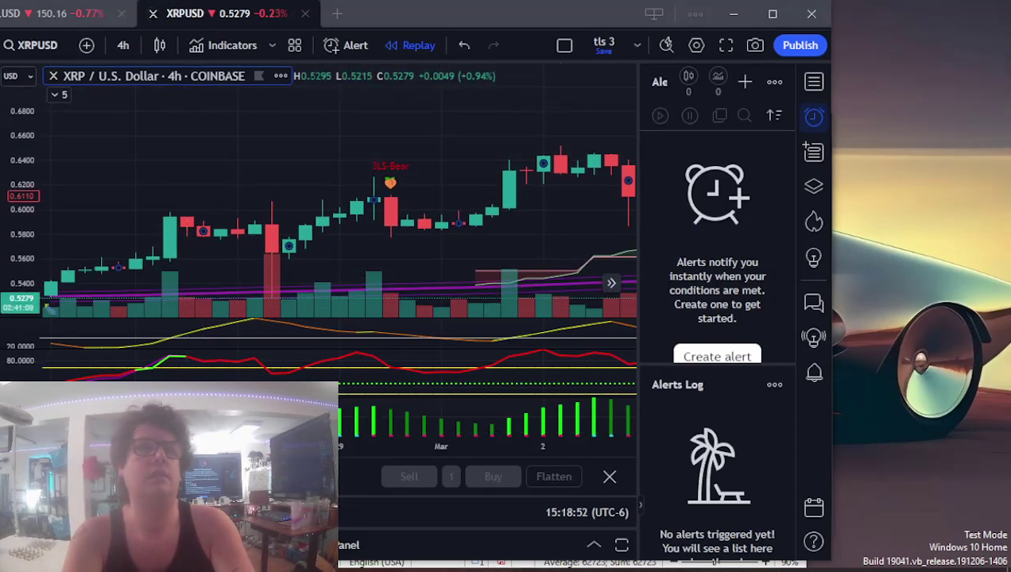
# - Check the first highlighted date in the XRP spreadsheet and move the XRPUSD chart to 26 January 2023
pyautogui.hotkey('alt', 'Tab')
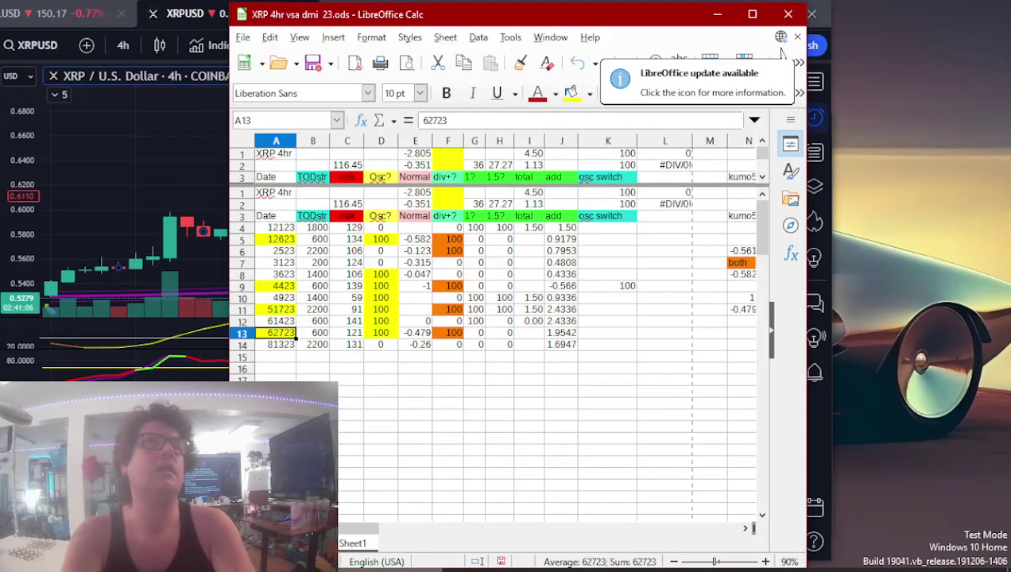
pyautogui.click(412, 242)
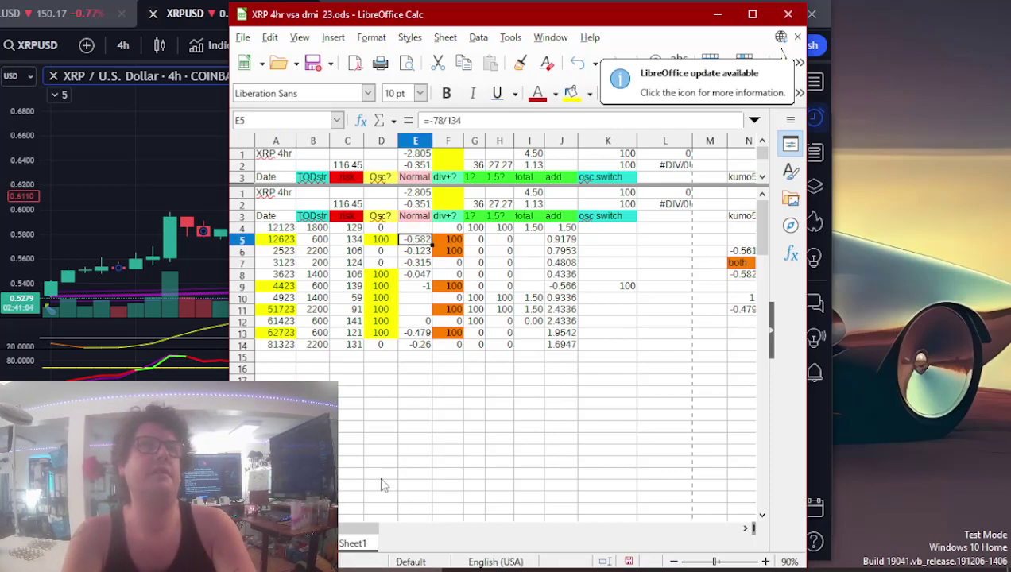
pyautogui.click(159, 180)
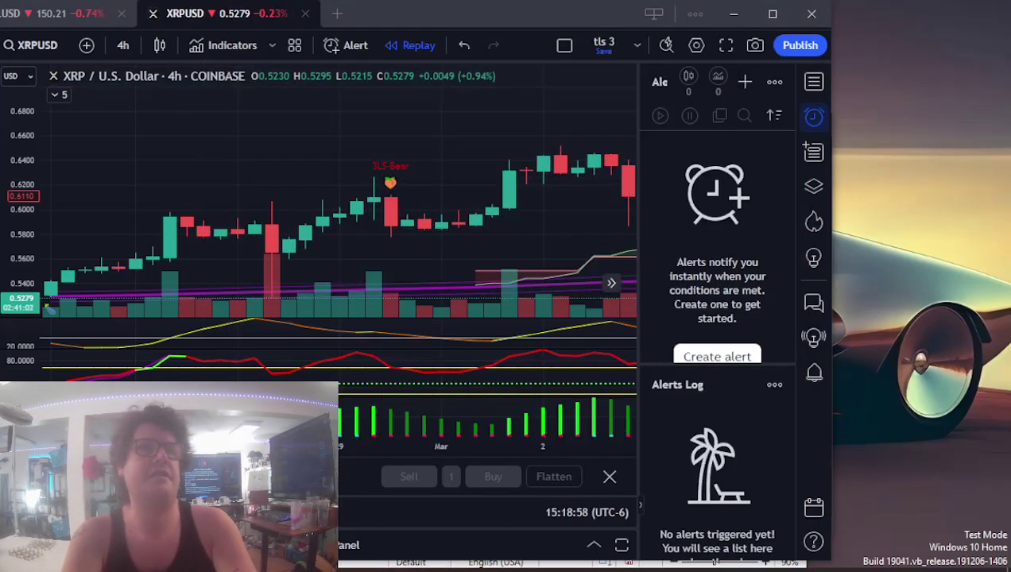
pyautogui.hotkey('alt', 'g')
pyautogui.click(306, 219)
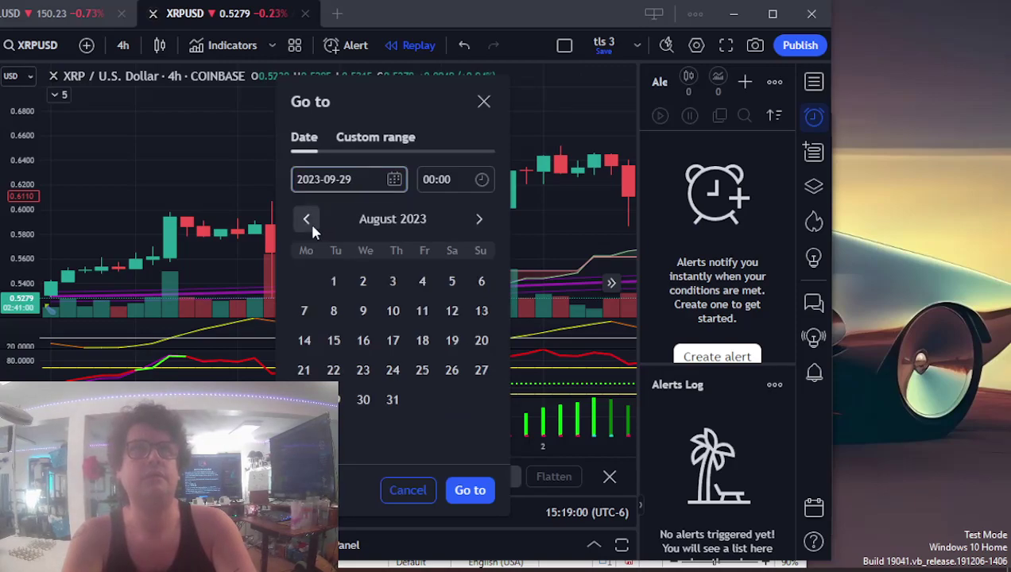
pyautogui.click(306, 220)
pyautogui.click(306, 219)
pyautogui.click(306, 219)
pyautogui.click(306, 220)
pyautogui.click(306, 220)
pyautogui.click(307, 220)
pyautogui.click(306, 221)
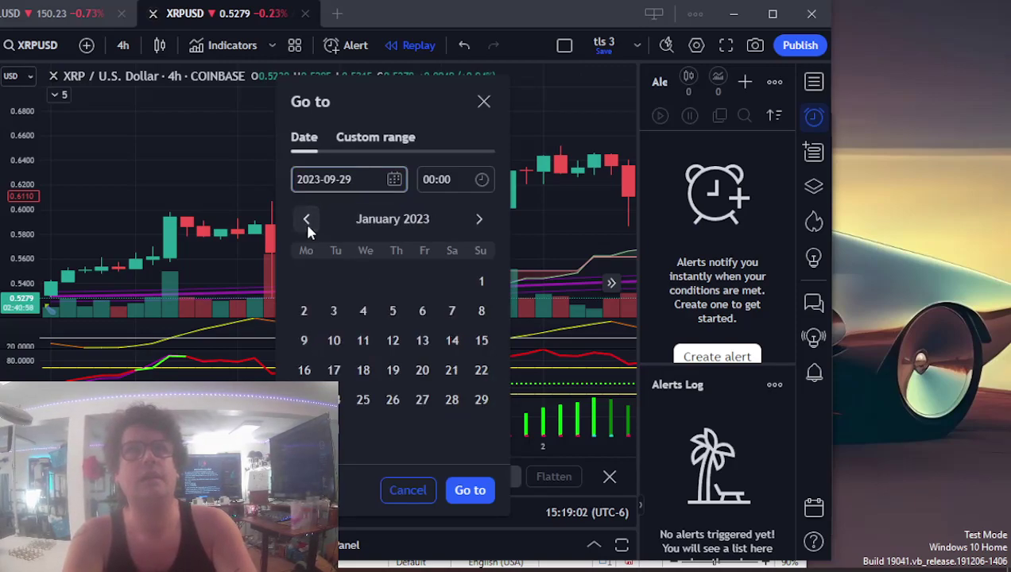
pyautogui.click(392, 400)
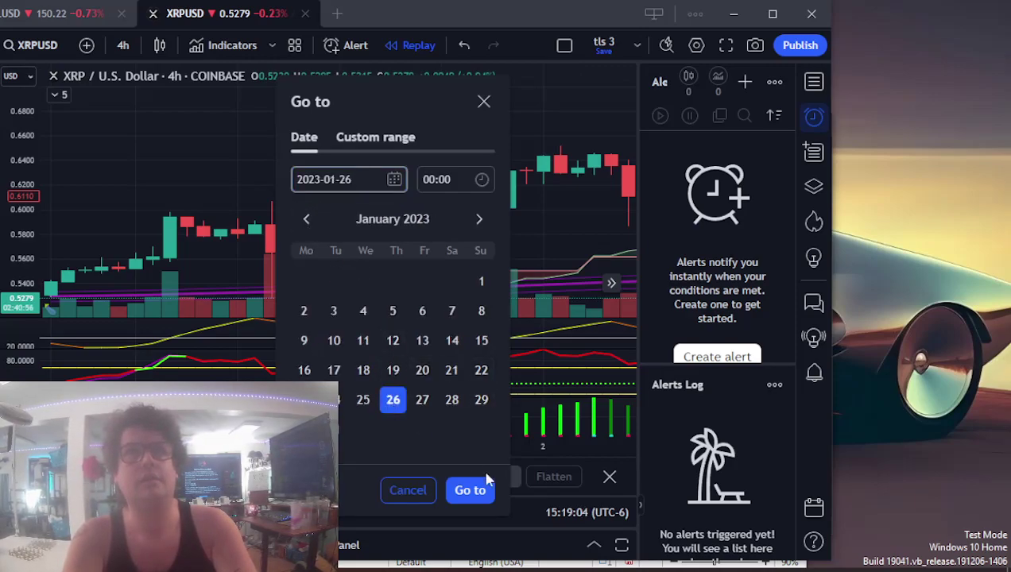
pyautogui.click(477, 491)
# - In the XRP spreadsheet, insert a column after Normal, head it rsi? and select its cell for date 12623
pyautogui.hotkey('alt', 'Tab')
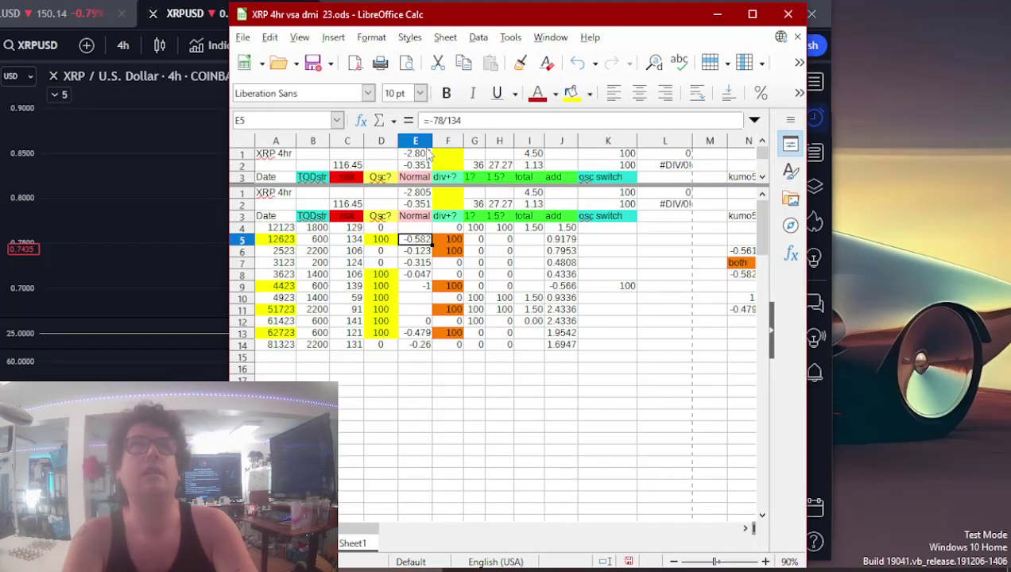
pyautogui.rightClick(430, 140)
pyautogui.click(489, 236)
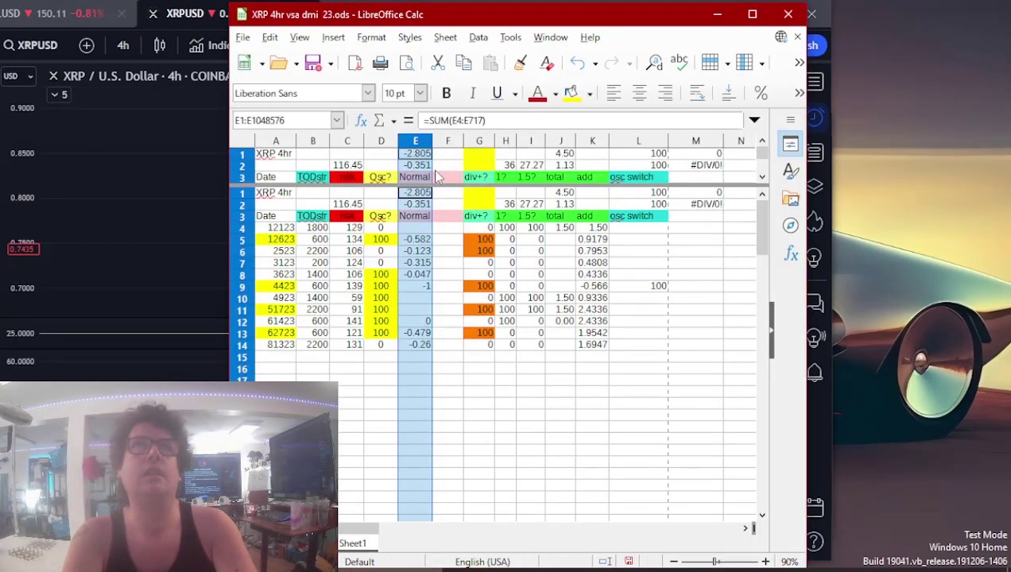
pyautogui.click(439, 180)
pyautogui.write('rsi')
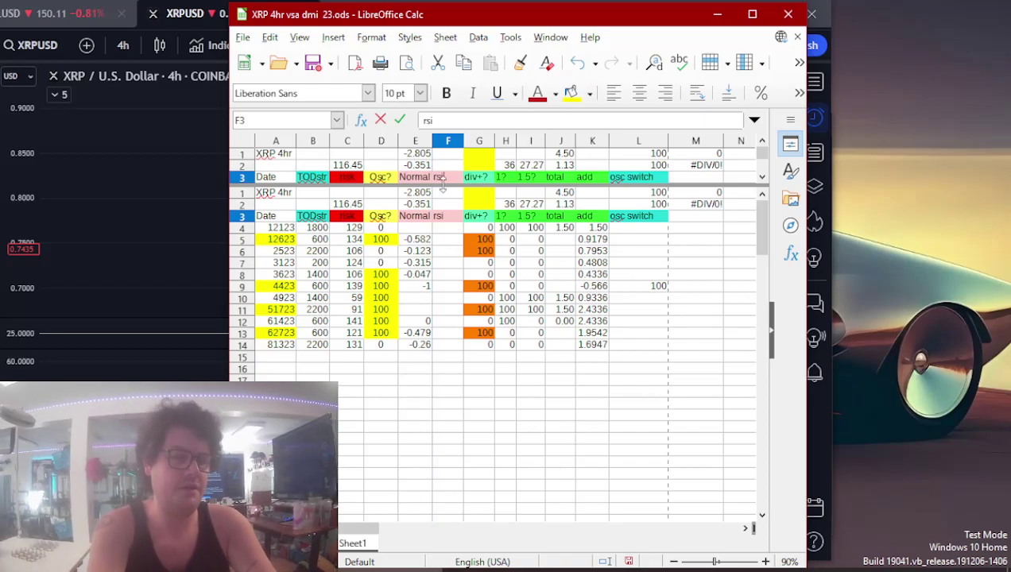
pyautogui.press('Return')
pyautogui.press('Return')
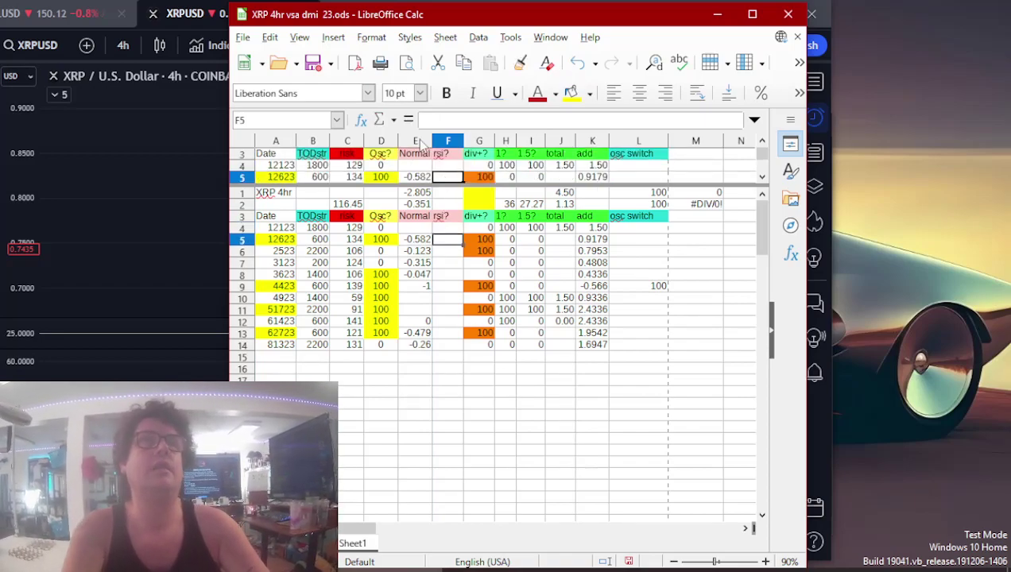
# - Return to TradingView and switch the XRPUSD chart from Coinbase to the Binance feed
pyautogui.click(296, 307)
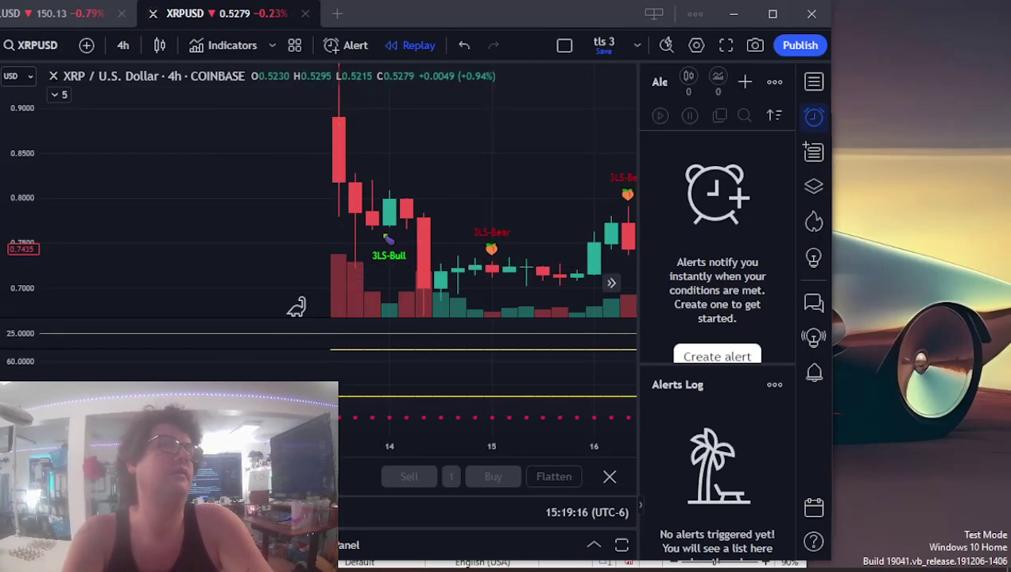
pyautogui.click(337, 236)
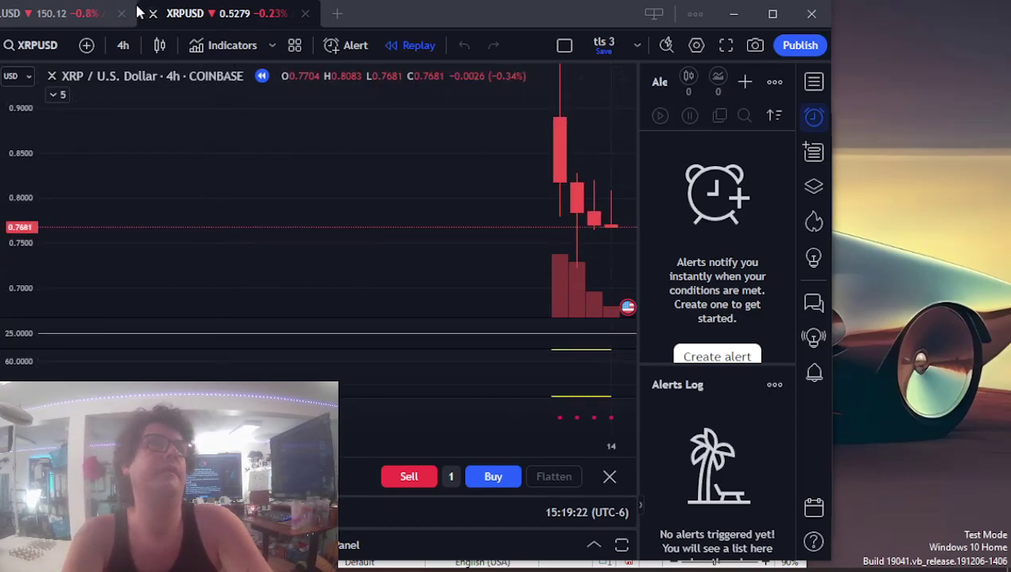
pyautogui.click(20, 45)
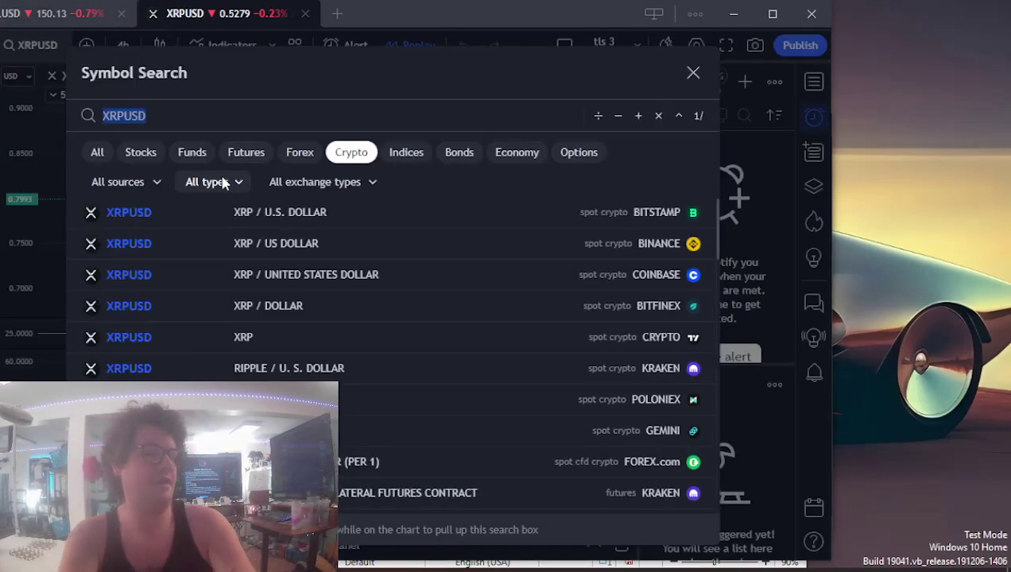
pyautogui.write('XRP')
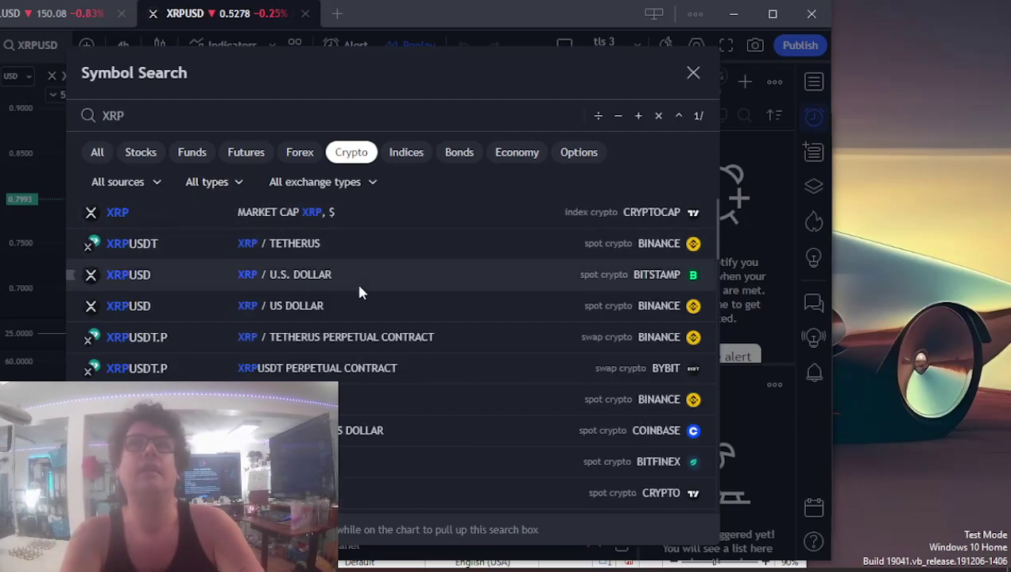
pyautogui.press('Escape')
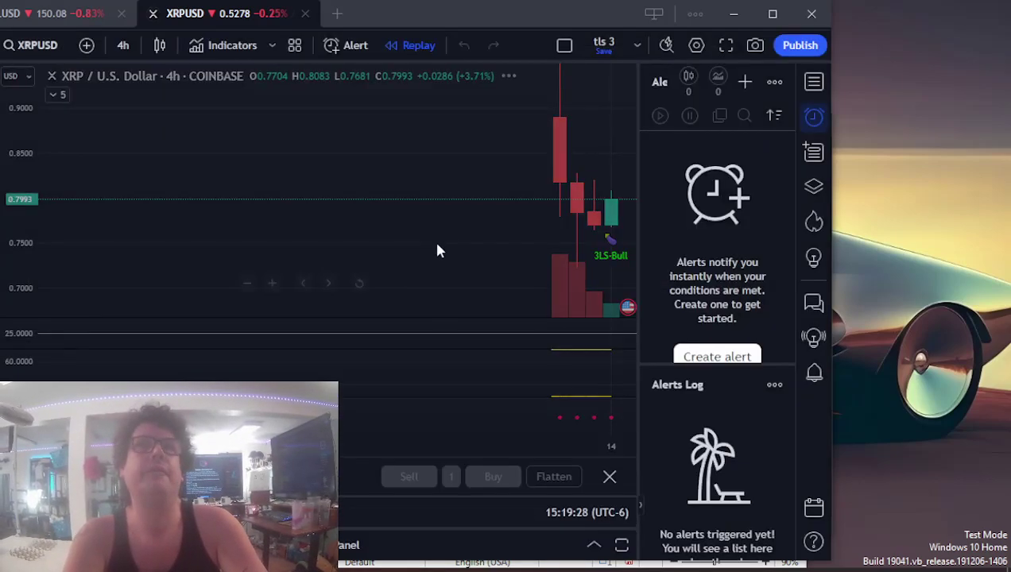
# - Move the Binance XRPUSD chart to 26 January 2023 and bring the candles around that date into view
pyautogui.hotkey('alt', 'g')
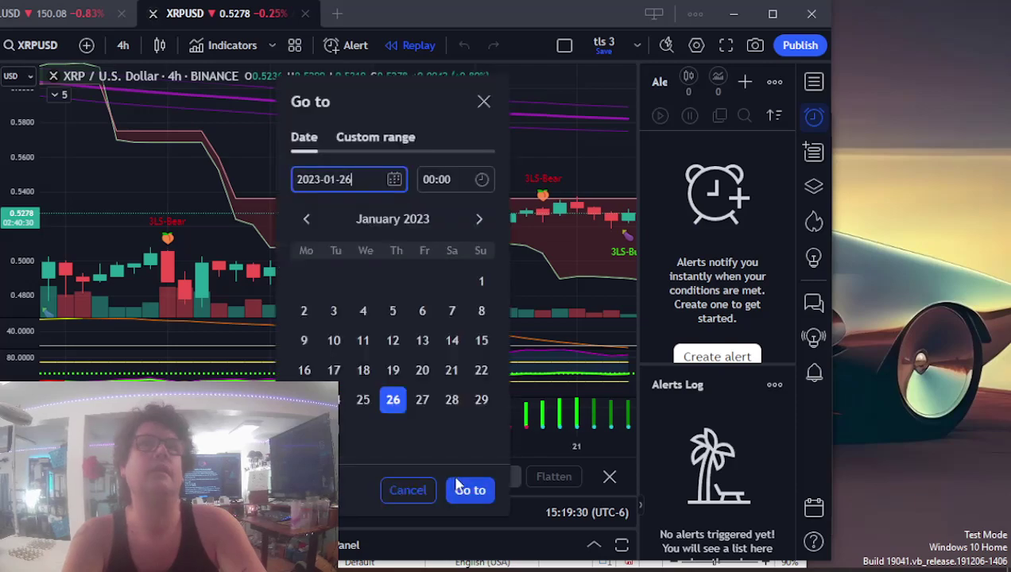
pyautogui.click(489, 488)
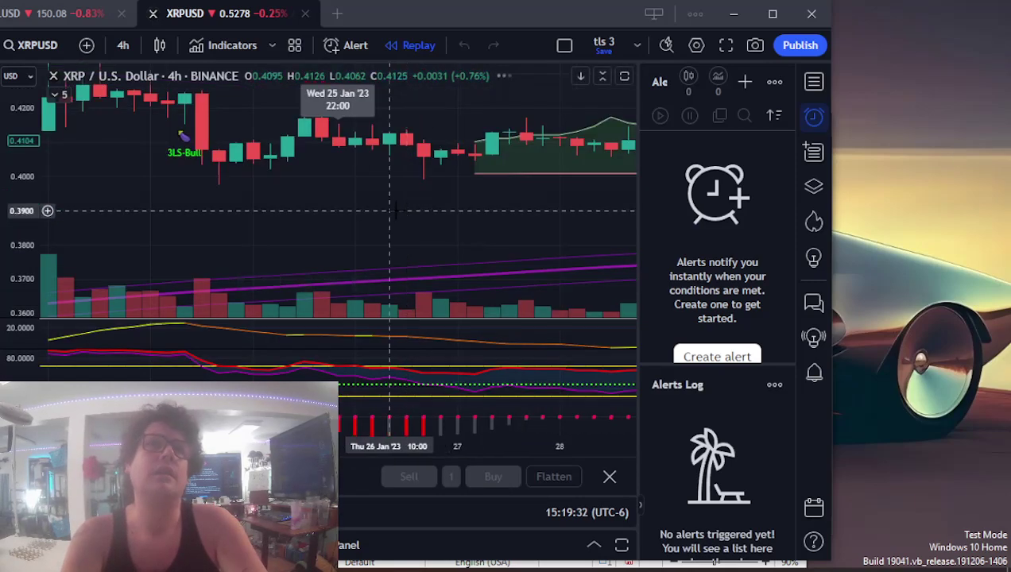
pyautogui.moveTo(352, 233); pyautogui.dragTo(345, 238)
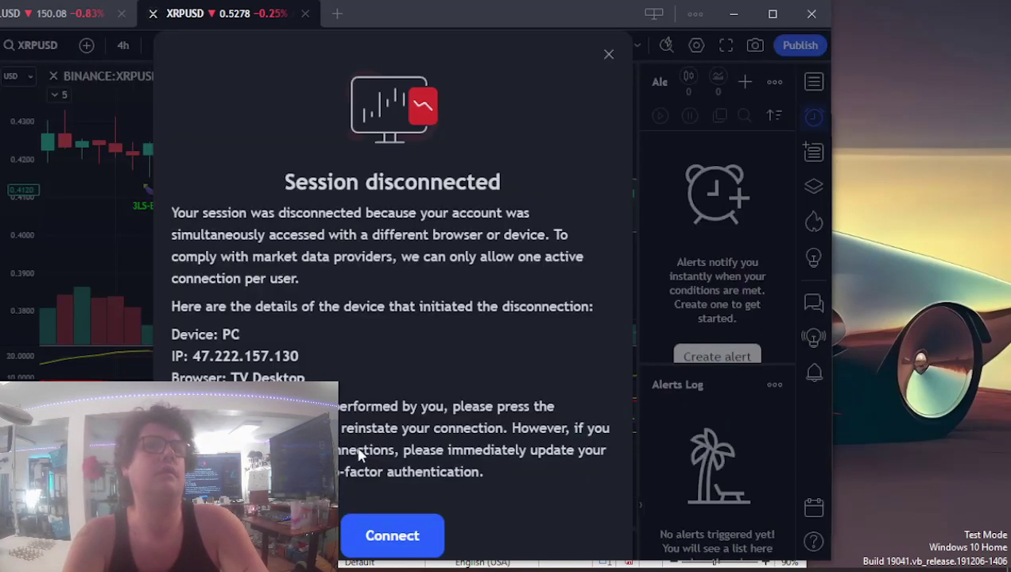
# - Reconnect the disconnected TradingView session and check the XRP spreadsheet's row for date 12623
pyautogui.click(383, 531)
pyautogui.hotkey('alt', 'Tab')
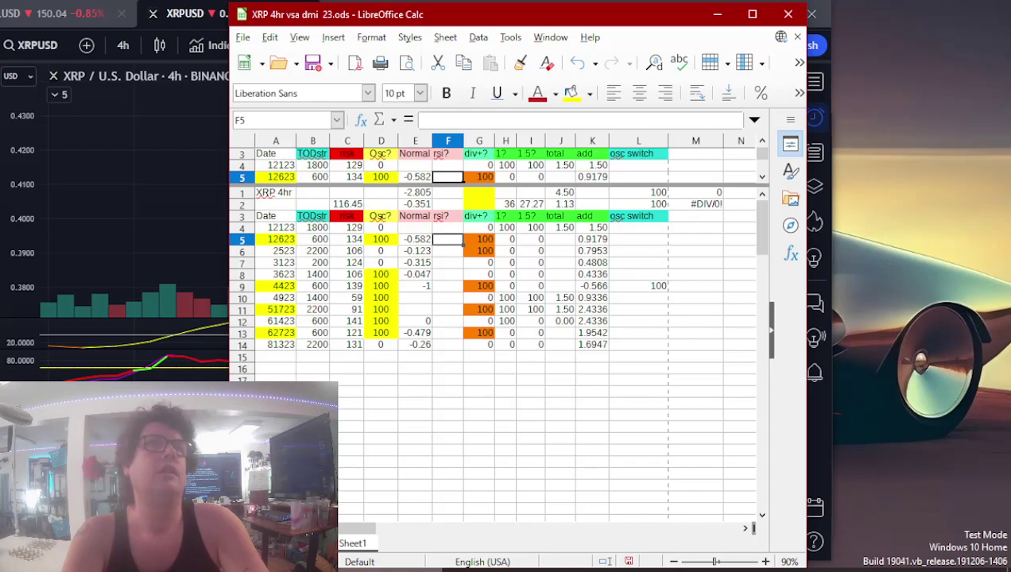
pyautogui.hotkey('alt', 'Tab')
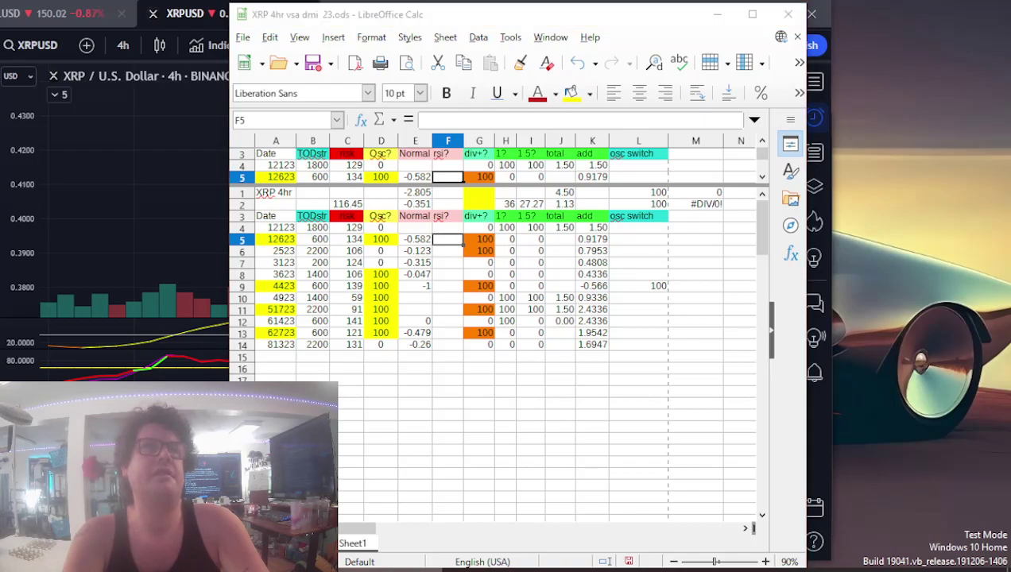
# - Return to TradingView and move the XRPUSD chart to 26 January 2023
pyautogui.doubleClick(30, 180)
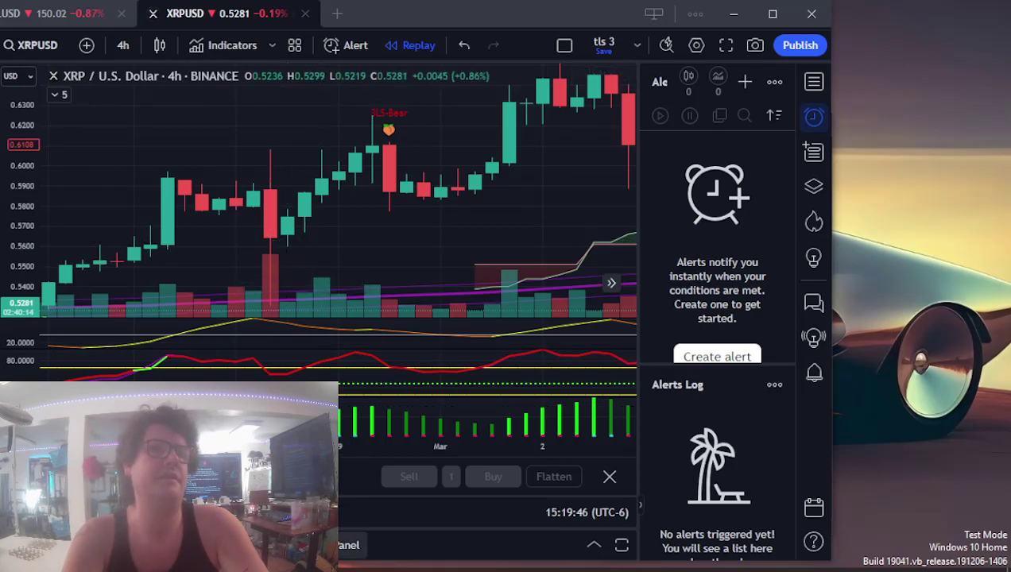
pyautogui.hotkey('alt', 'g')
pyautogui.click(448, 493)
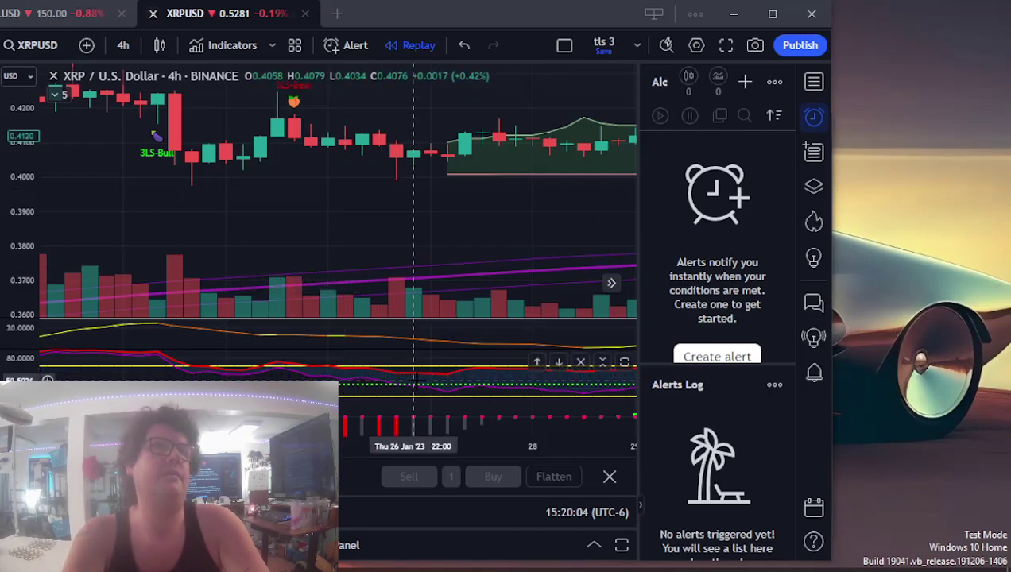
# - Switch the chart to XRPUSDT (XRP / TetherUS) on Binance and move it to 26 January 2023
pyautogui.click(34, 48)
pyautogui.write('XRP')
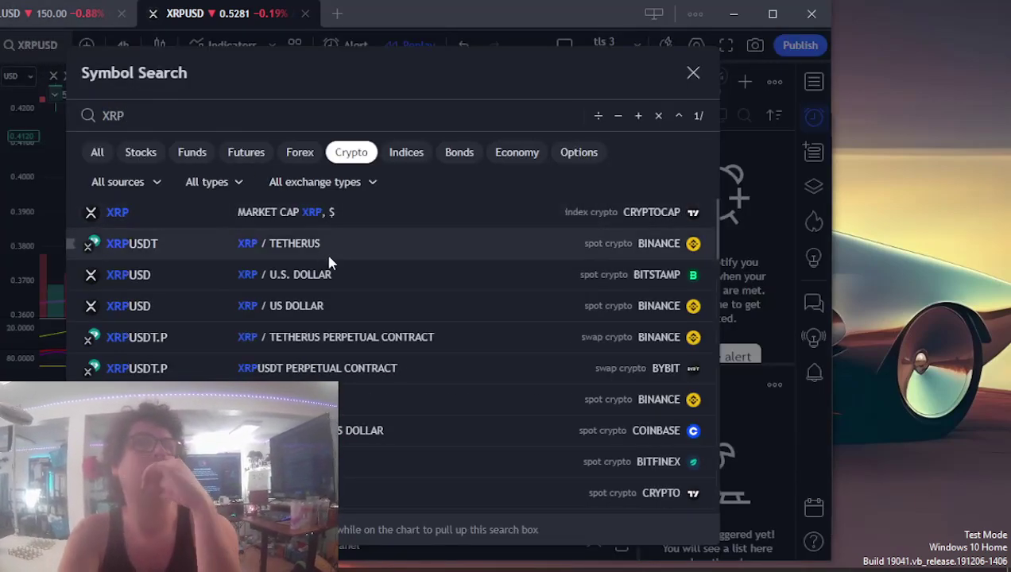
pyautogui.click(349, 247)
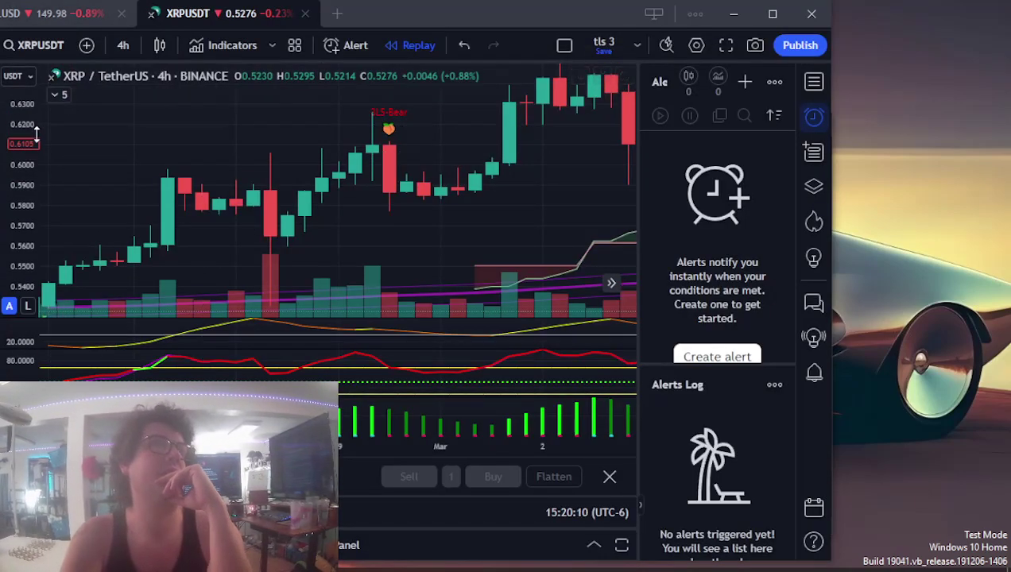
pyautogui.hotkey('alt', 'g')
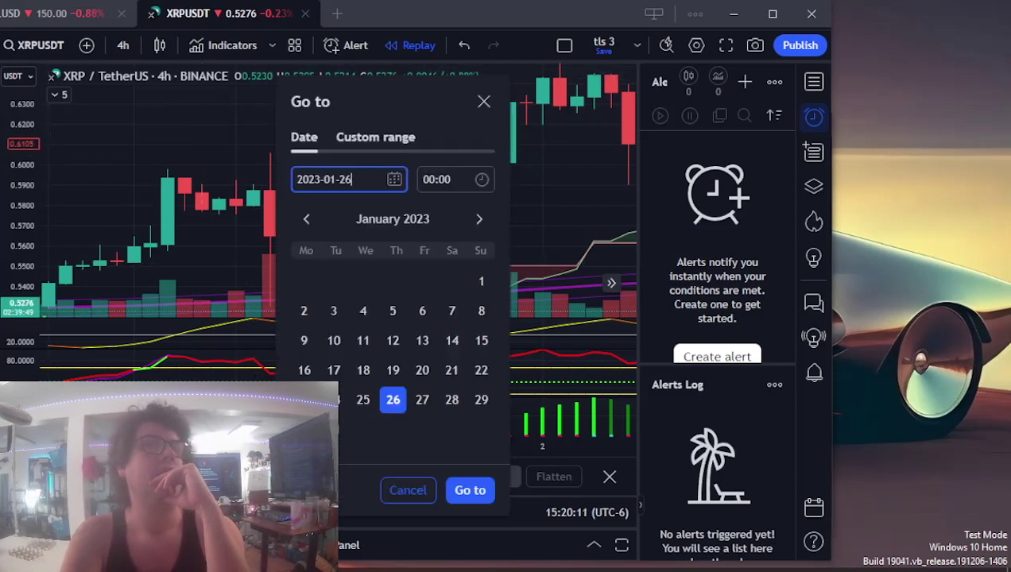
pyautogui.click(469, 490)
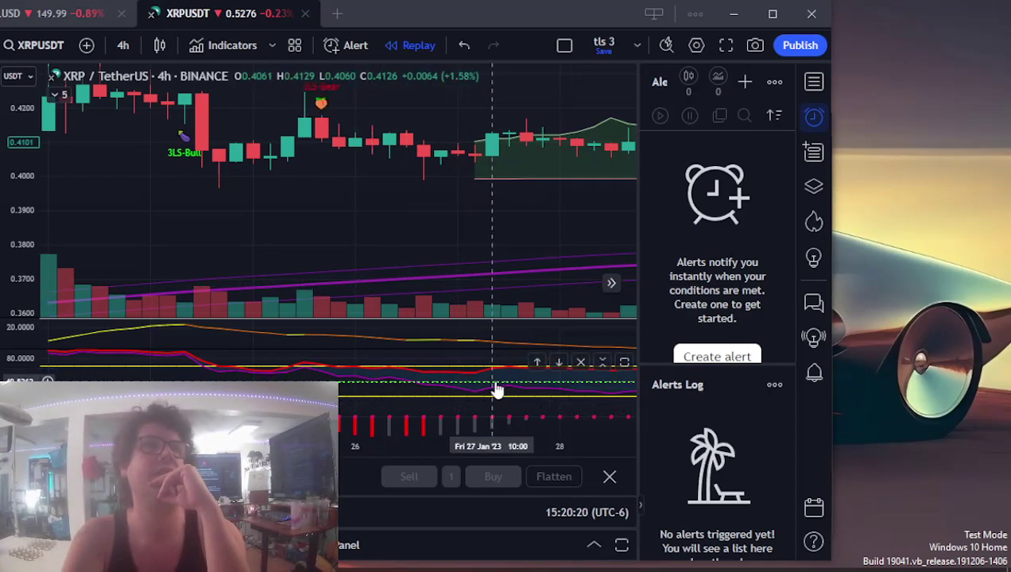
# - Compare the spreadsheet's 12623 row with the late-January candles and enter 0 in that date's rsi? cell
pyautogui.hotkey('alt', 'Tab')
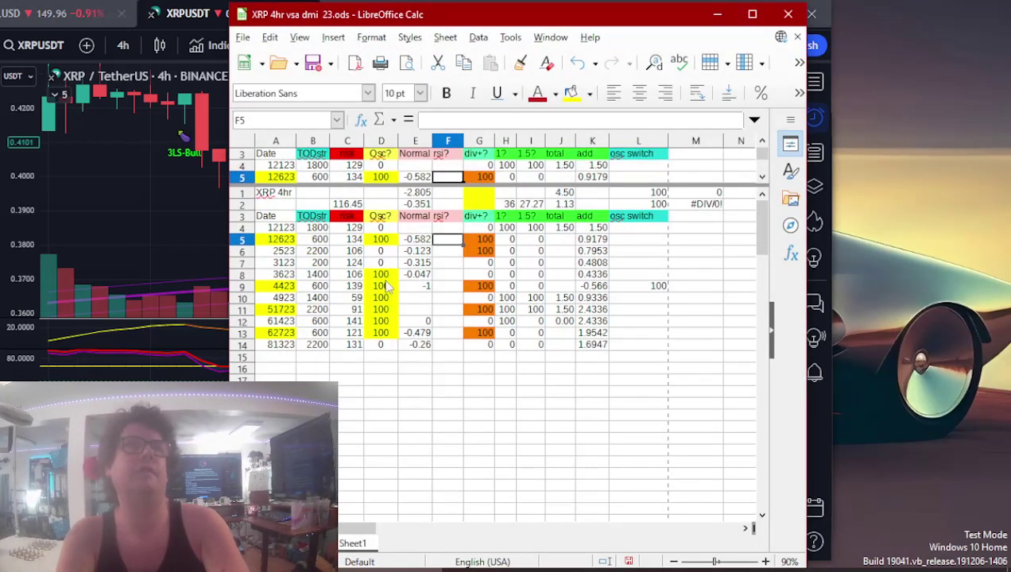
pyautogui.hotkey('alt', 'Tab')
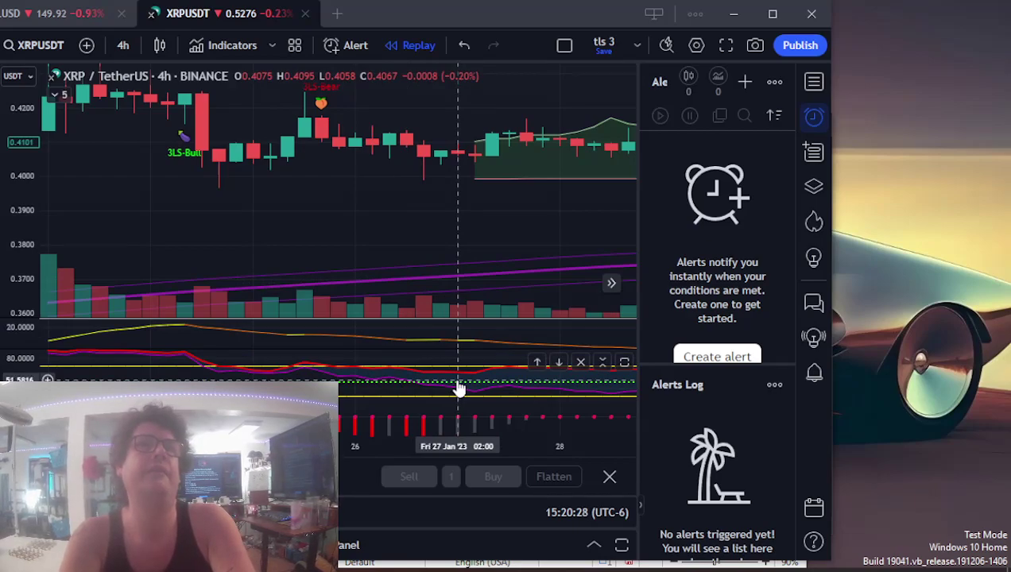
pyautogui.hotkey('alt', 'Tab')
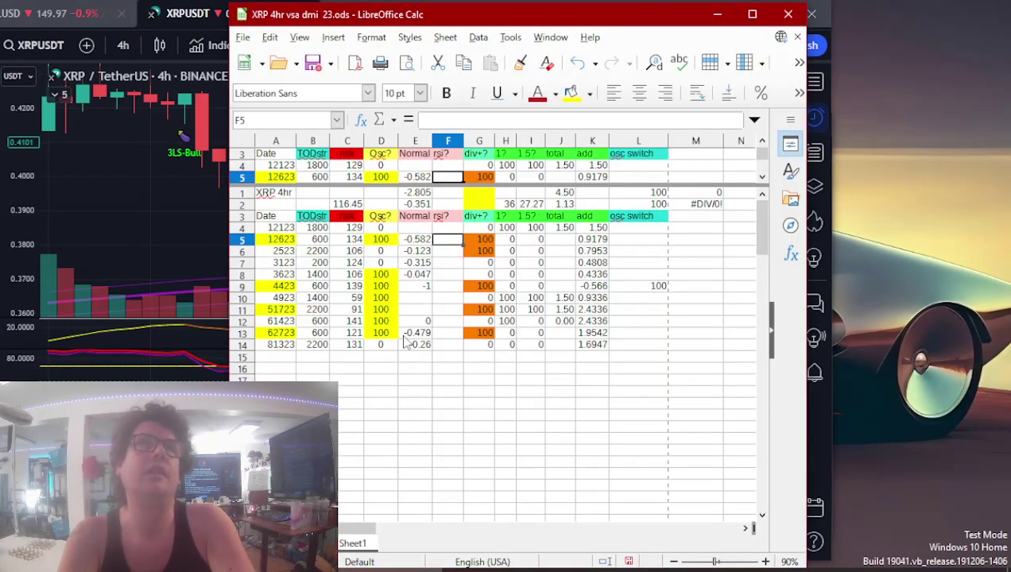
pyautogui.write('0')
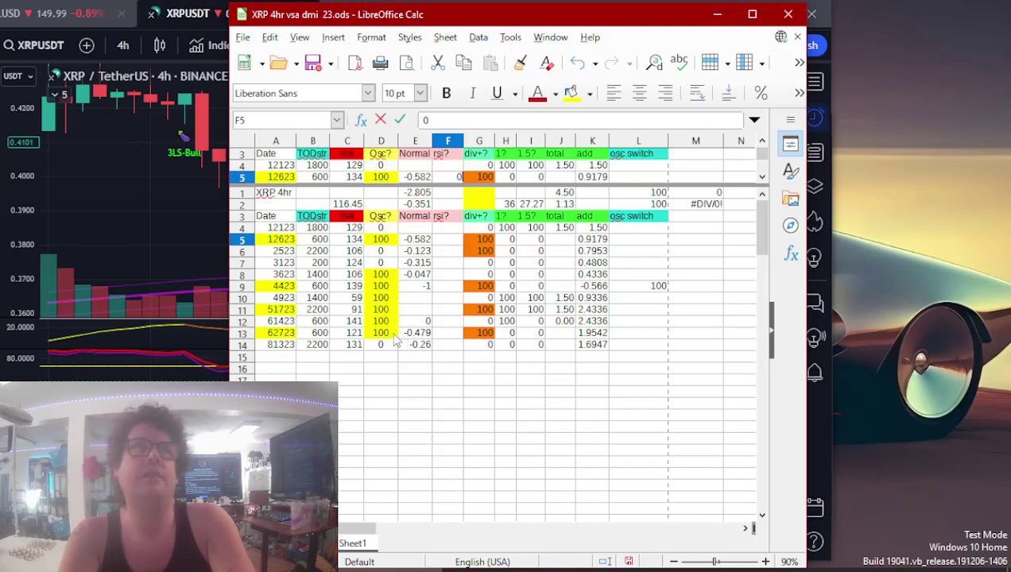
pyautogui.press('Up')
pyautogui.press('Down')
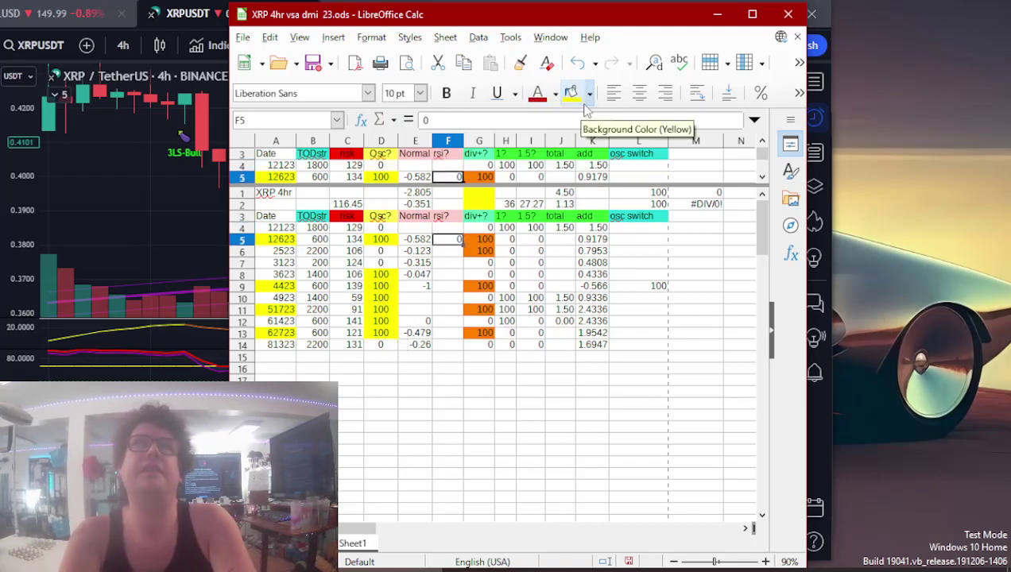
# - Fill the rsi? cell for date 12623 with red and select the rsi? cell for date 4423
pyautogui.click(589, 94)
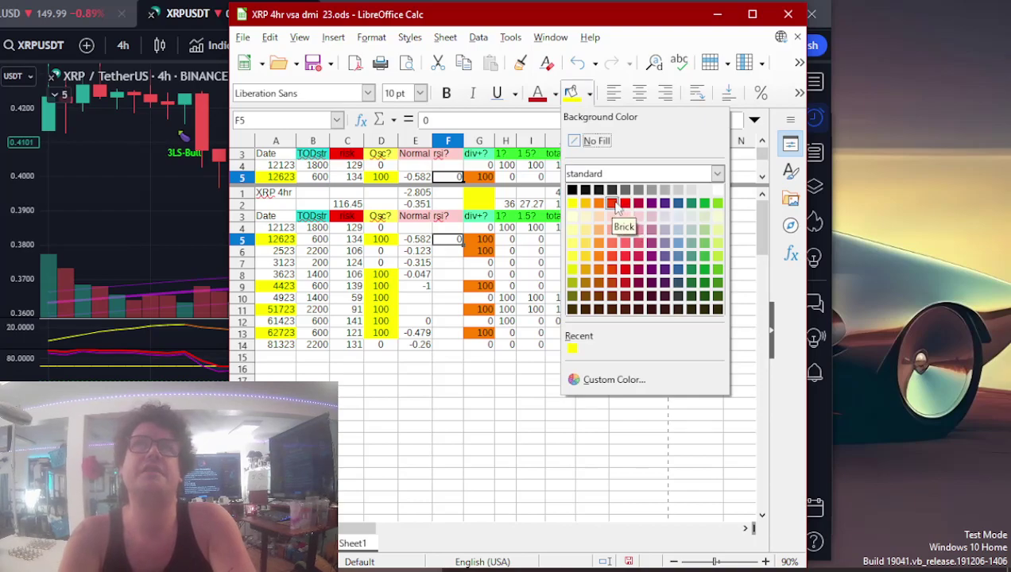
pyautogui.click(625, 220)
pyautogui.press('Down')
pyautogui.press('Down')
pyautogui.press('Down')
pyautogui.press('Down')
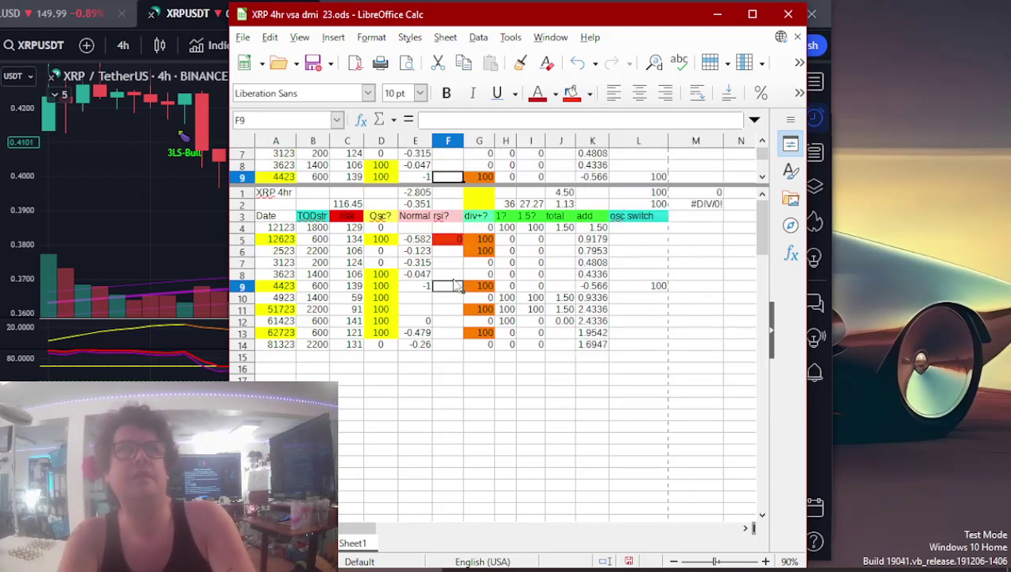
# - In TradingView, examine the XRPUSDT candles and oscillators around 4 March 2023 and compare them with the spreadsheet's row for date 4423
pyautogui.click(219, 230)
pyautogui.scroll(-5, 238, 229)
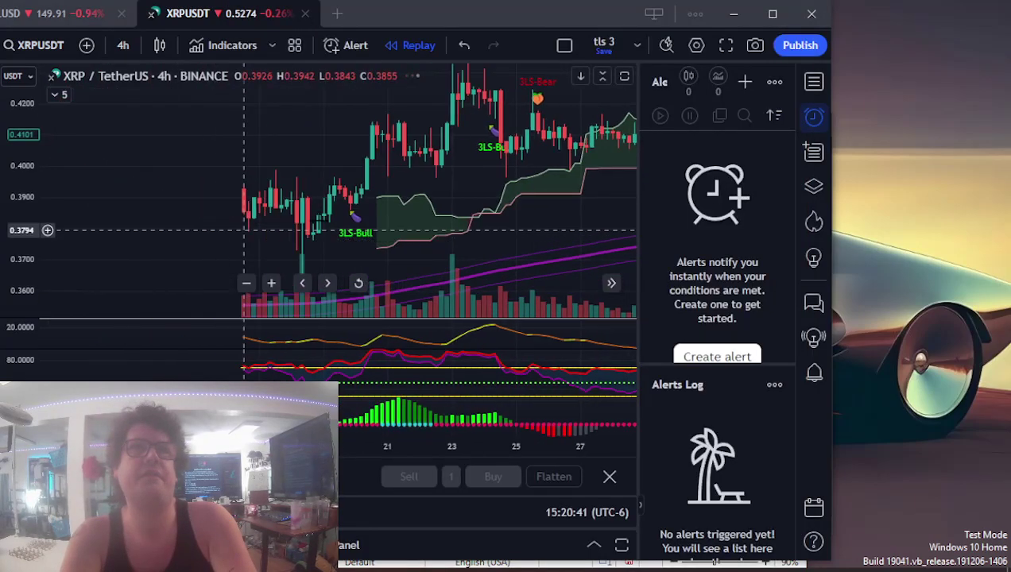
pyautogui.moveTo(472, 228); pyautogui.dragTo(91, 227)
pyautogui.moveTo(421, 219); pyautogui.dragTo(228, 244)
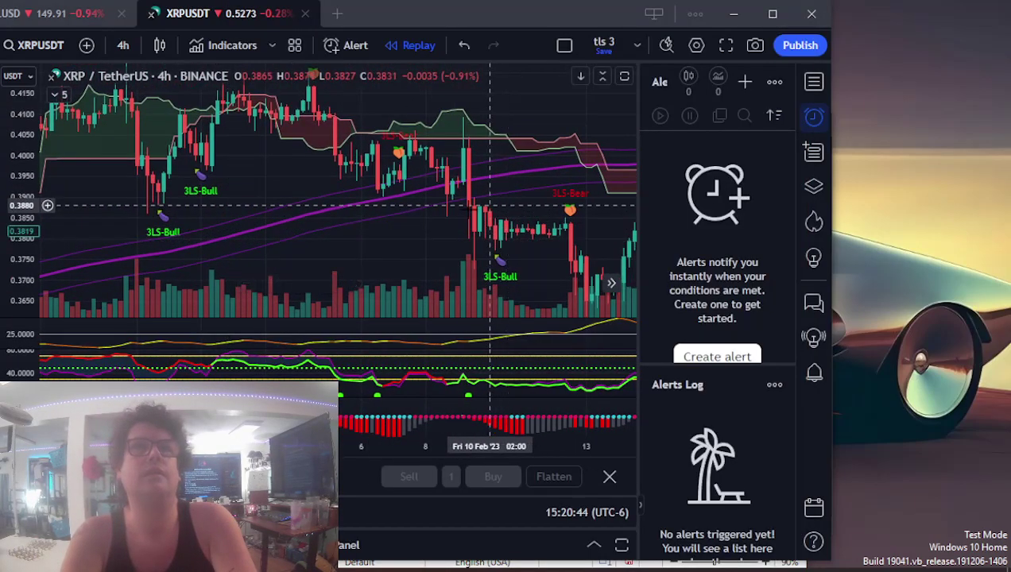
pyautogui.moveTo(490, 205); pyautogui.dragTo(352, 240)
pyautogui.hscroll(10, 363, 238)
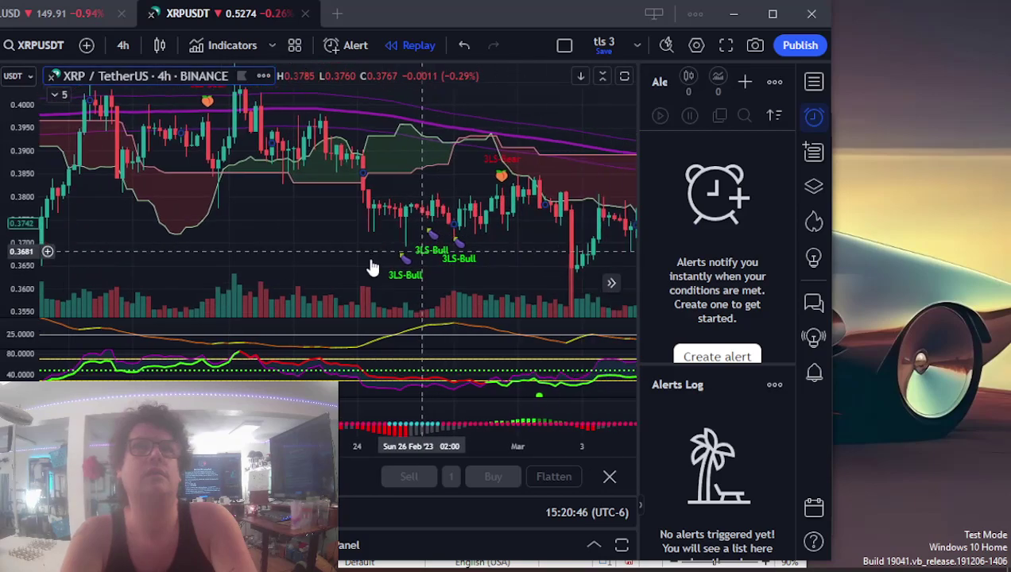
pyautogui.hscroll(3, 508, 255)
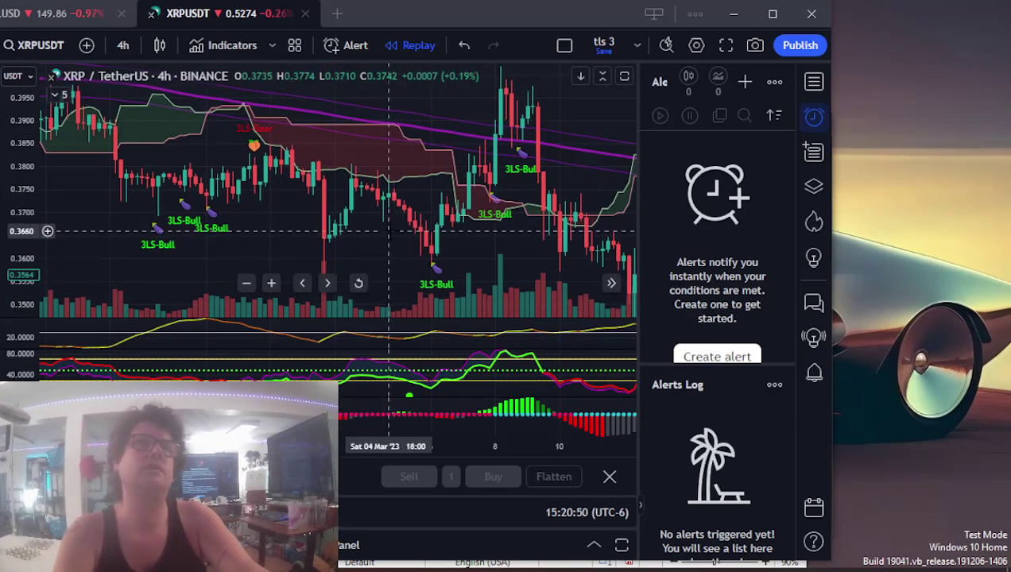
pyautogui.scroll(3, 380, 236)
pyautogui.scroll(3, 380, 236)
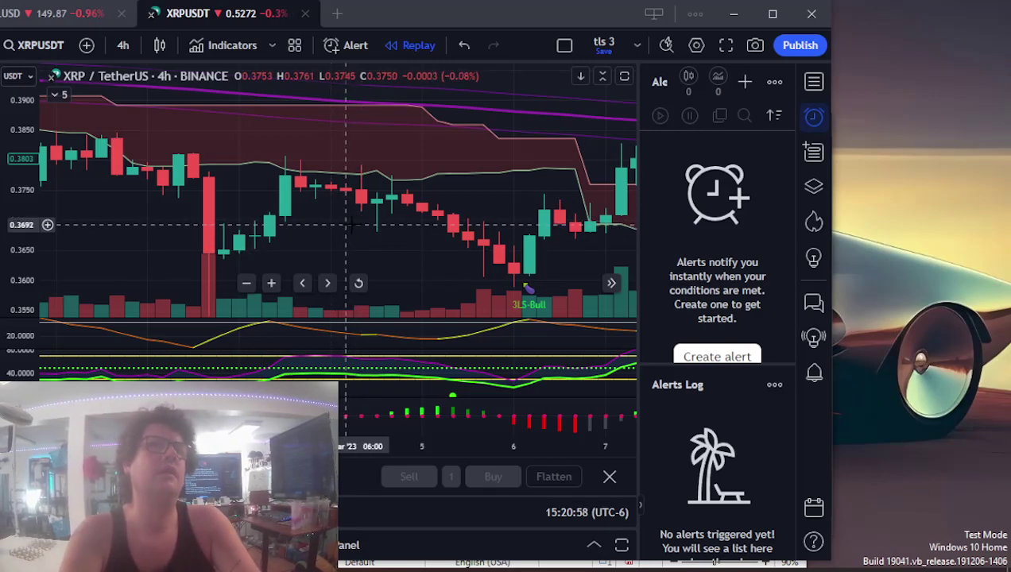
pyautogui.scroll(-5, 347, 227)
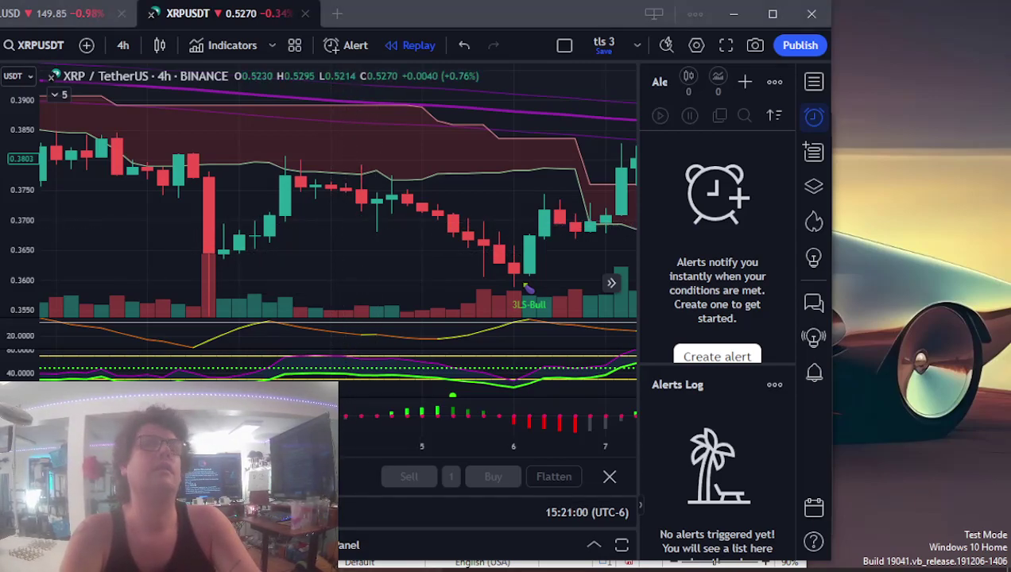
pyautogui.hotkey('alt', 'Tab')
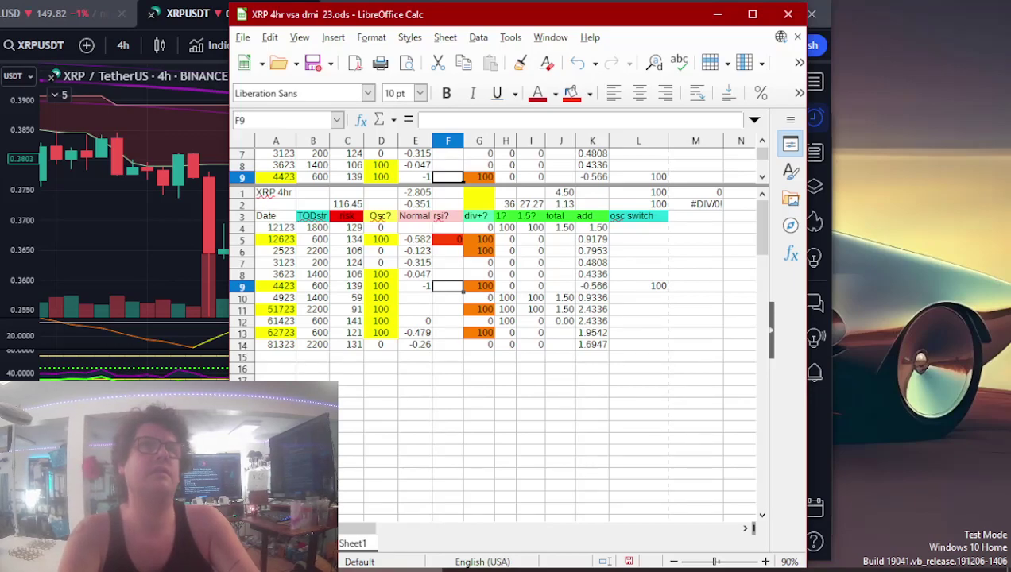
pyautogui.hotkey('alt', 'Tab')
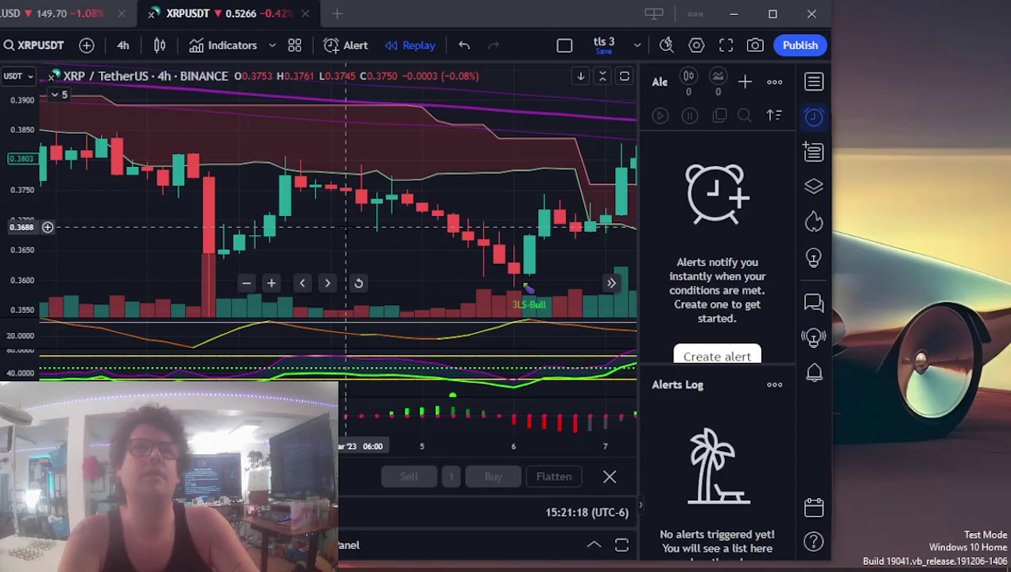
# - Enter 100 in the XRP spreadsheet's rsi? cell for date 4423
pyautogui.click(467, 558)
pyautogui.write('100')
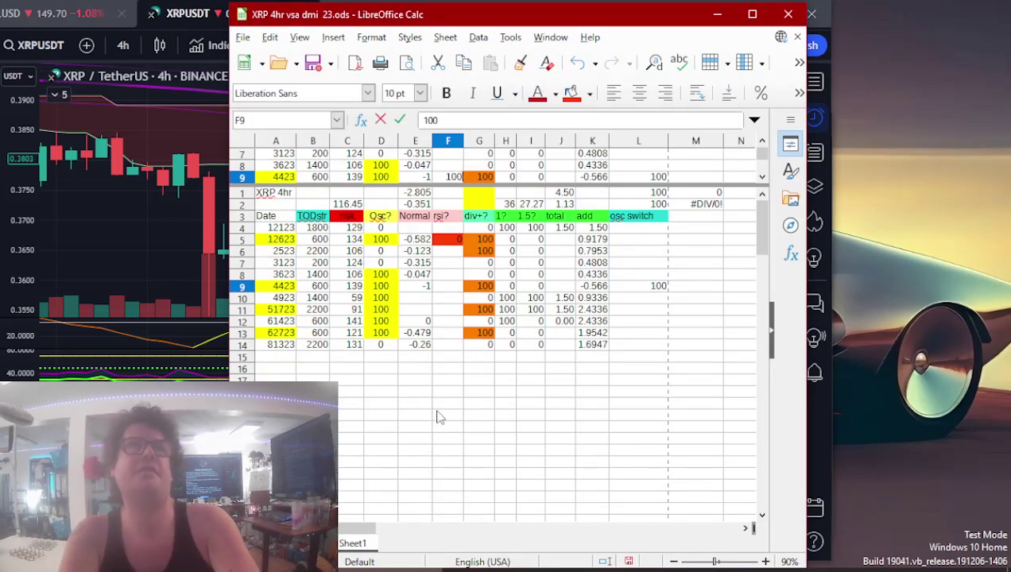
pyautogui.press('Return')
pyautogui.press('Return')
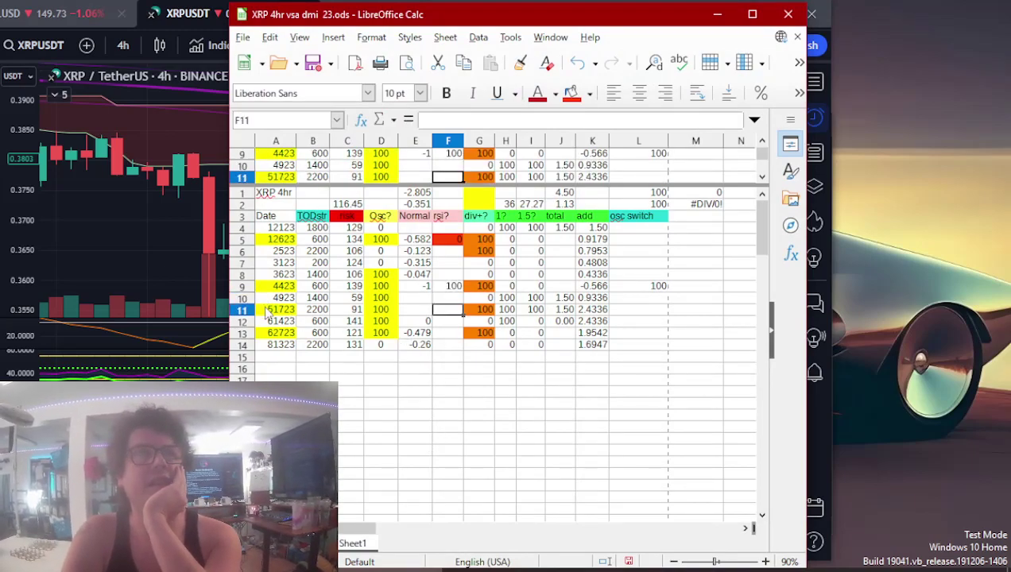
# - Move the XRPUSDT chart forward to early April 2023 and examine the candles around 4 April for the spreadsheet's 4423 row
pyautogui.click(218, 239)
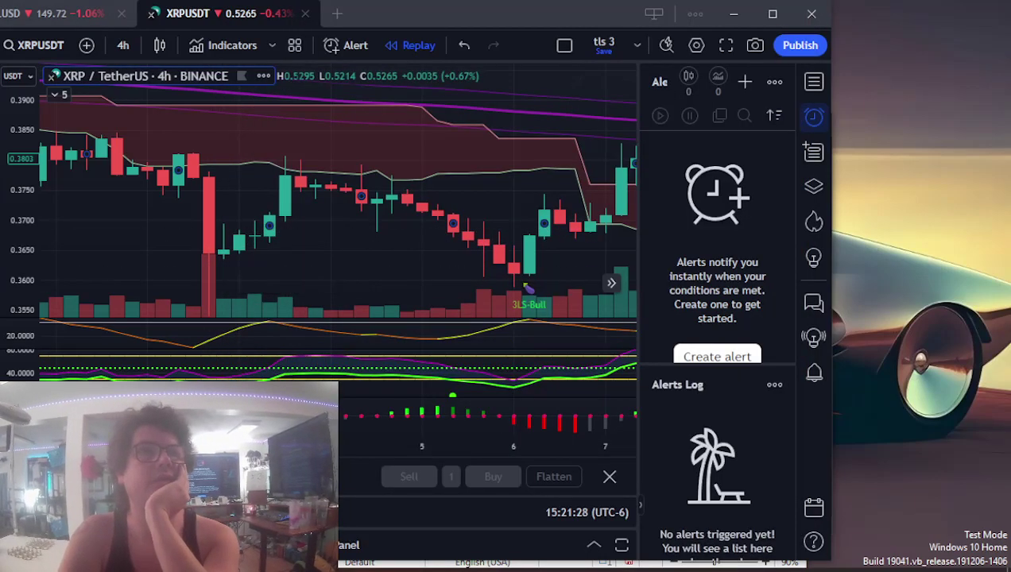
pyautogui.scroll(-8, 391, 248)
pyautogui.moveTo(533, 209); pyautogui.dragTo(215, 248)
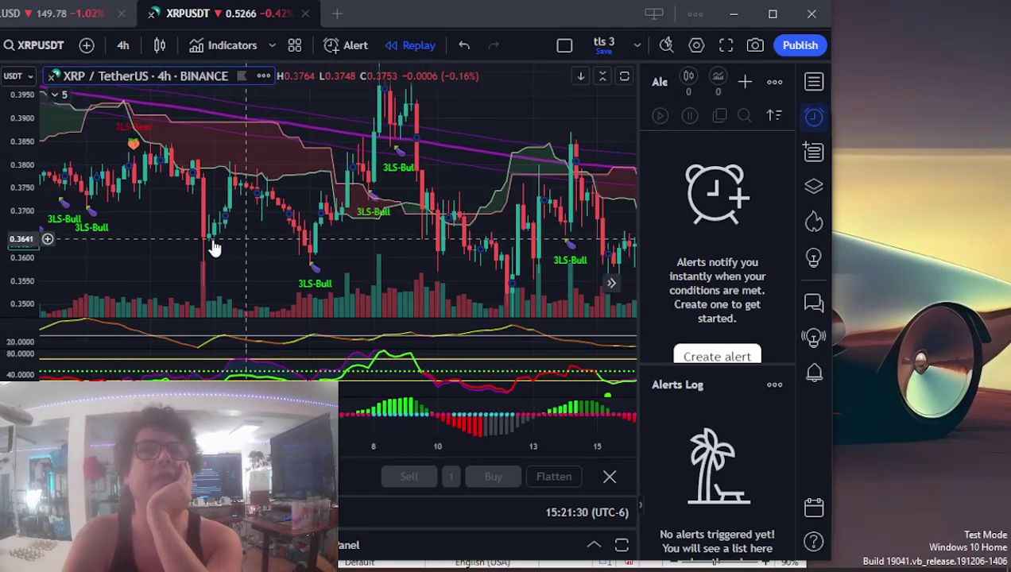
pyautogui.moveTo(417, 236); pyautogui.dragTo(208, 242)
pyautogui.moveTo(463, 237); pyautogui.dragTo(243, 237)
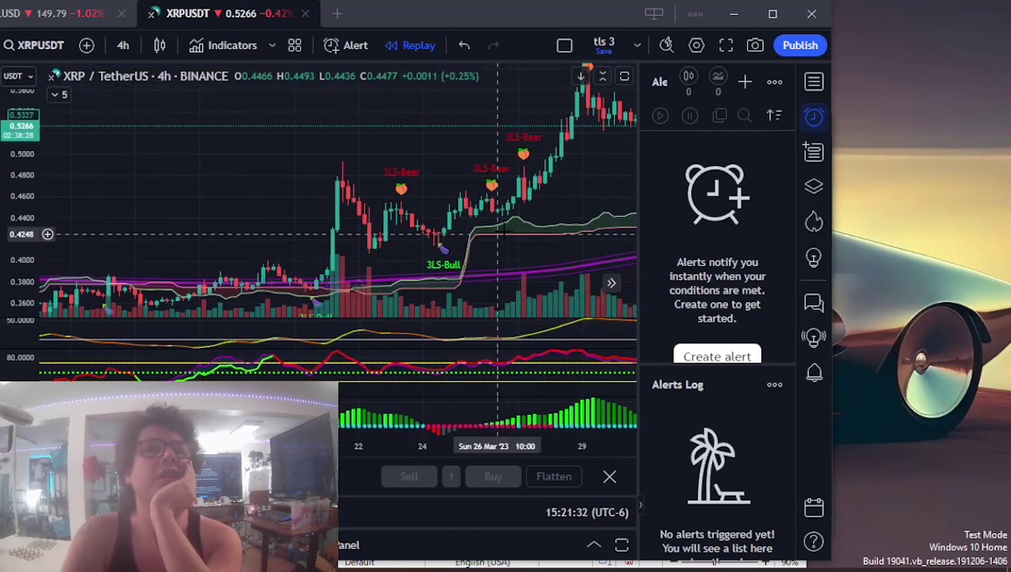
pyautogui.moveTo(502, 228); pyautogui.dragTo(490, 227)
pyautogui.hscroll(10, 488, 228)
pyautogui.hscroll(10, 502, 210)
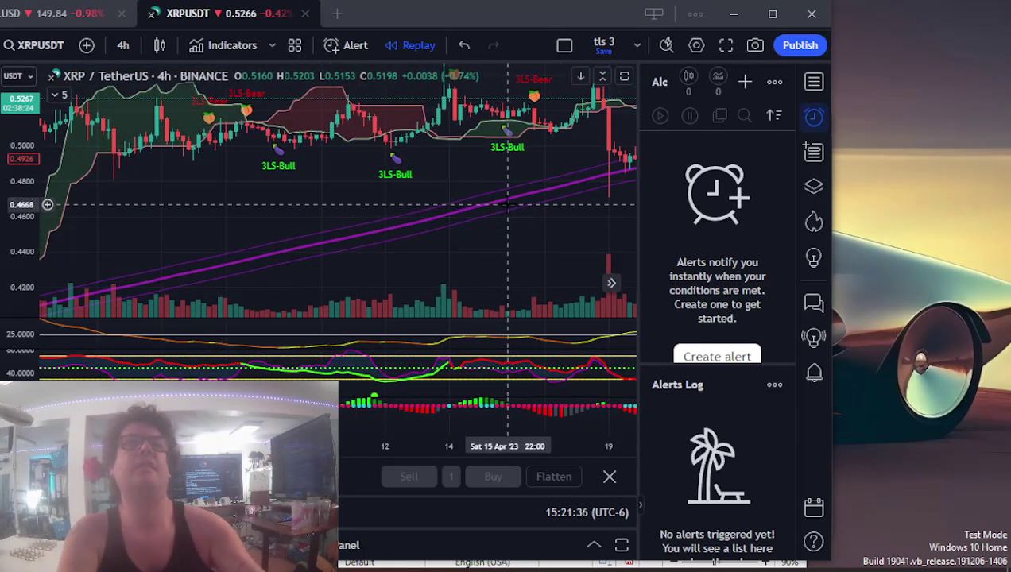
pyautogui.click(388, 568)
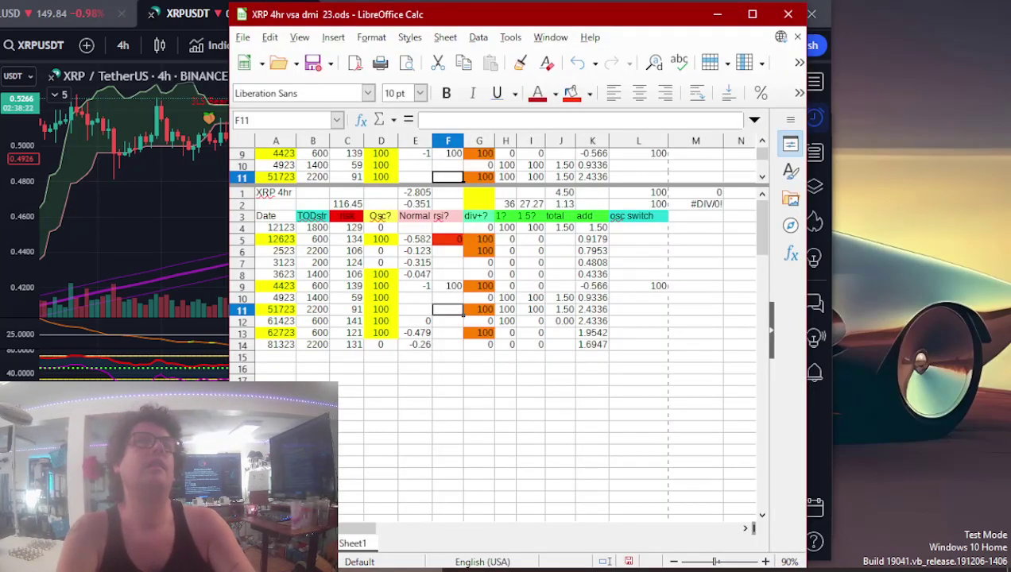
pyautogui.hotkey('alt', 'Tab')
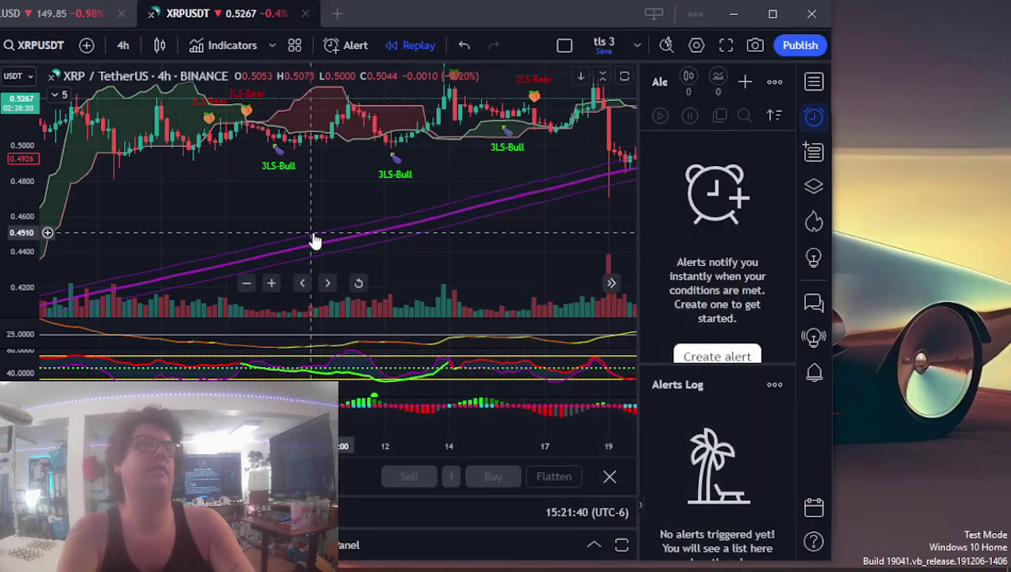
pyautogui.moveTo(237, 223); pyautogui.dragTo(334, 225)
pyautogui.scroll(5, 334, 225)
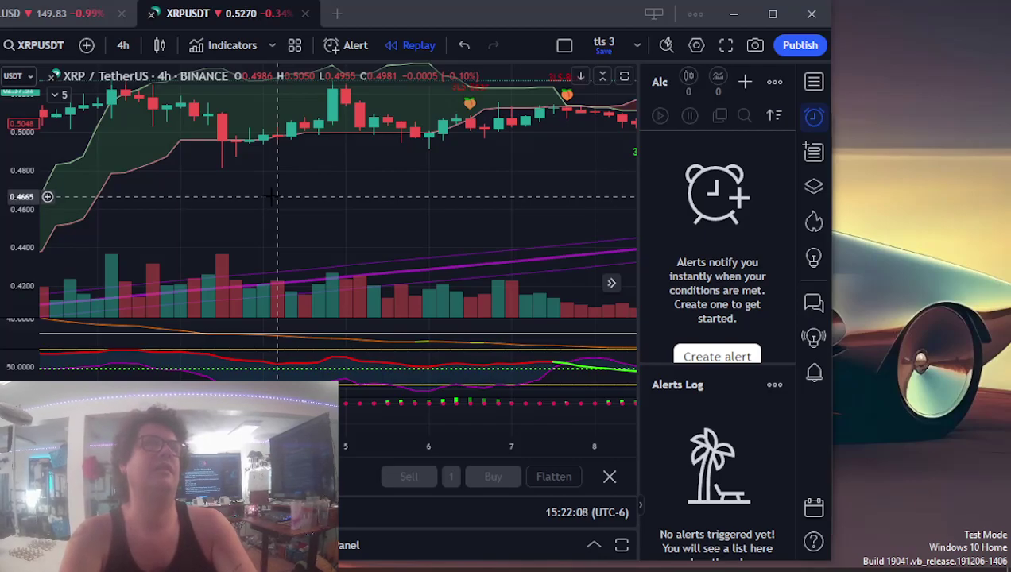
# - Change the rsi? value for date 4423 to 200 in the XRP spreadsheet and recheck the April chart
pyautogui.hotkey('alt', 'Tab')
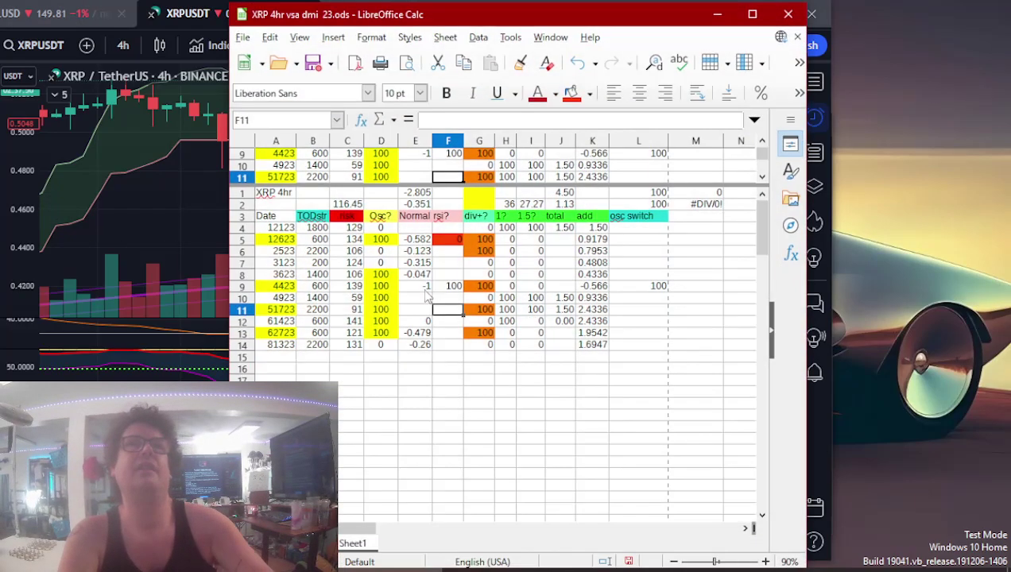
pyautogui.click(442, 290)
pyautogui.write('200')
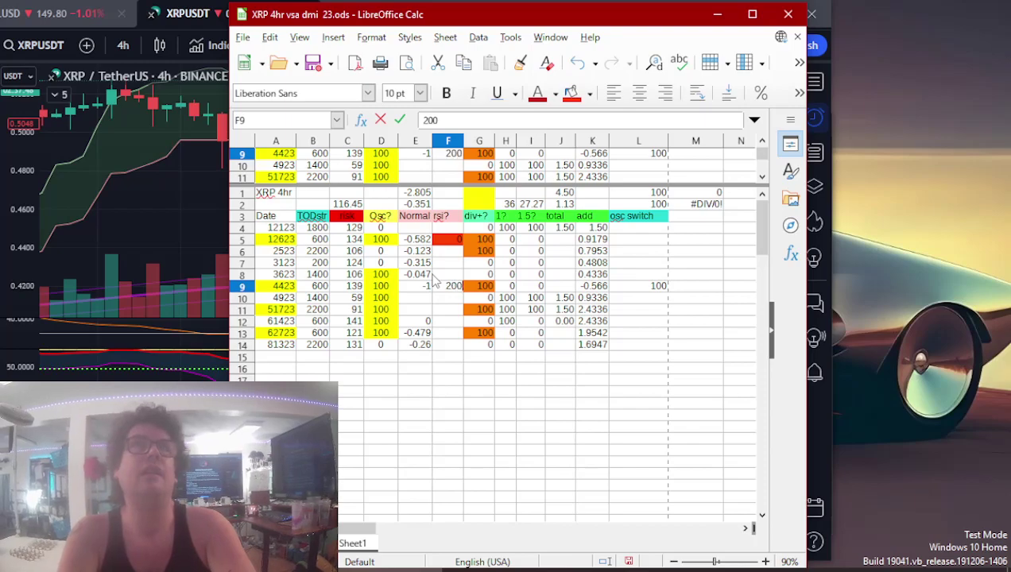
pyautogui.press('Return')
pyautogui.press('Return')
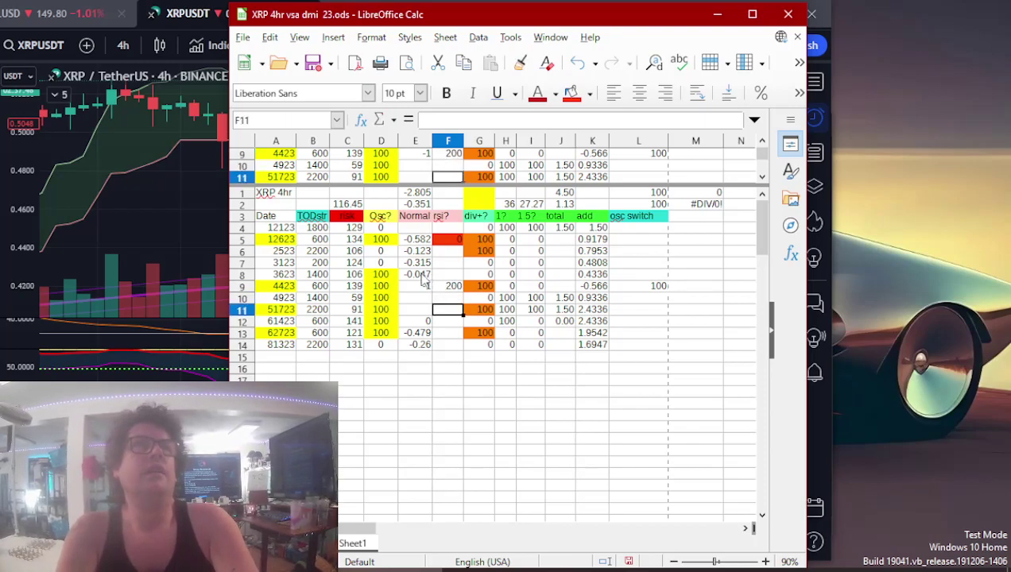
pyautogui.click(214, 215)
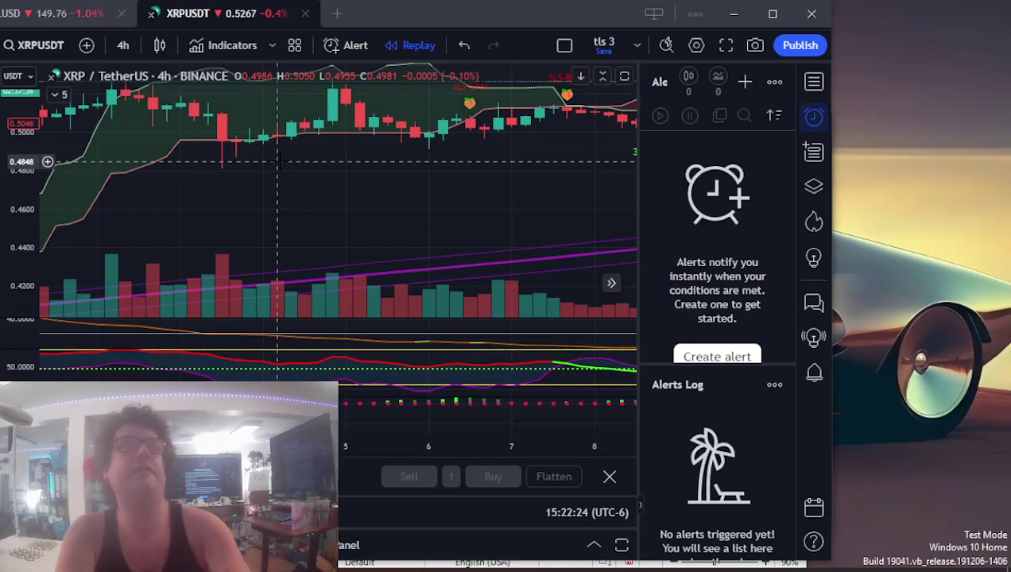
pyautogui.hotkey('alt', 'Tab')
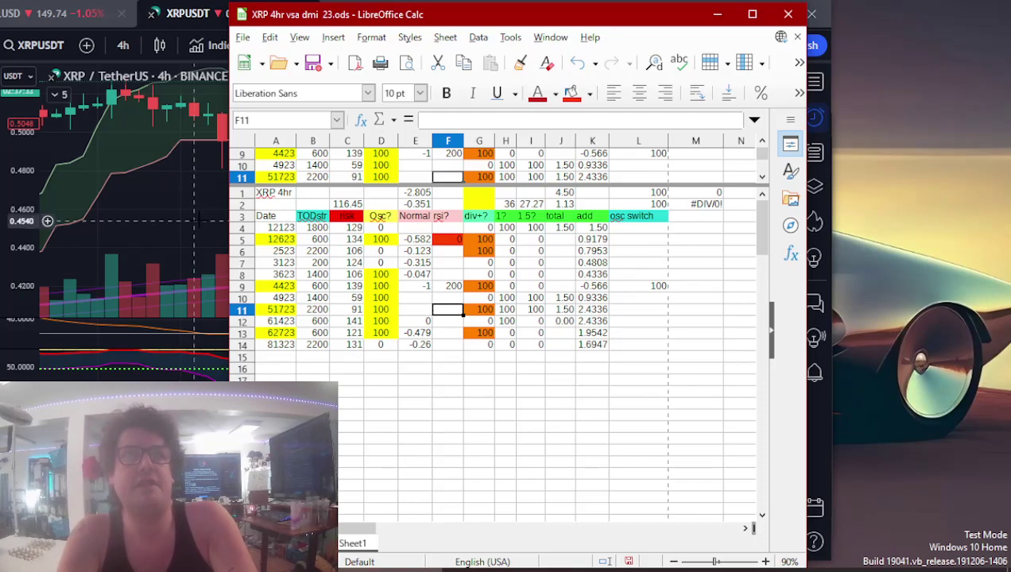
# - Move the XRPUSDT chart forward to mid-May 2023 and examine the candles and oscillators around 17 May for the spreadsheet's 51723 row
pyautogui.hotkey('alt', 'Tab')
pyautogui.moveTo(476, 233); pyautogui.dragTo(250, 250)
pyautogui.moveTo(551, 251); pyautogui.dragTo(82, 338)
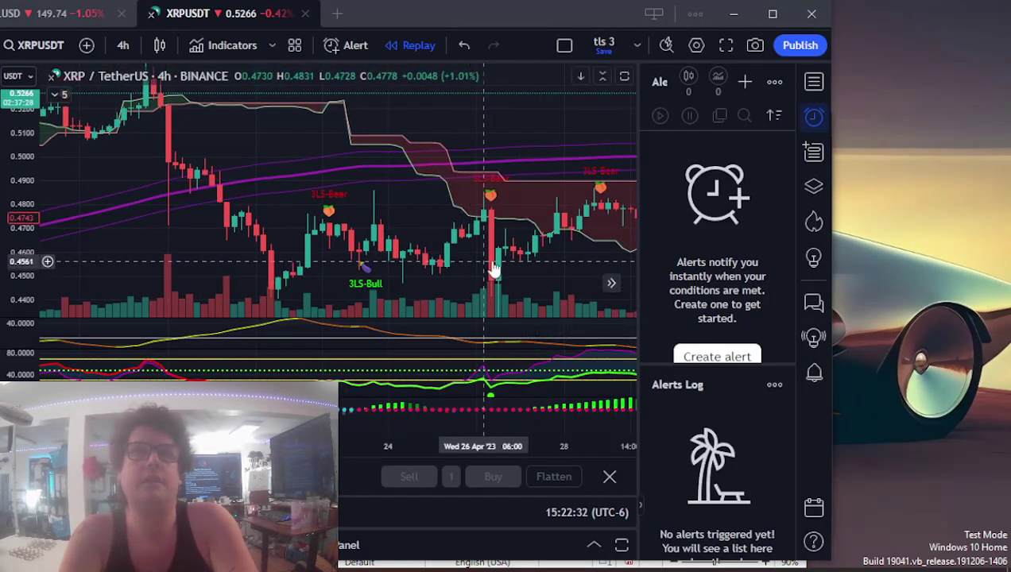
pyautogui.hscroll(10, 492, 262)
pyautogui.moveTo(638, 259)
pyautogui.mouseDown()
pyautogui.moveTo(589, 256)
pyautogui.moveTo(638, 260)
pyautogui.mouseUp()
pyautogui.hscroll(5, 360, 247)
pyautogui.hscroll(2, 359, 247)
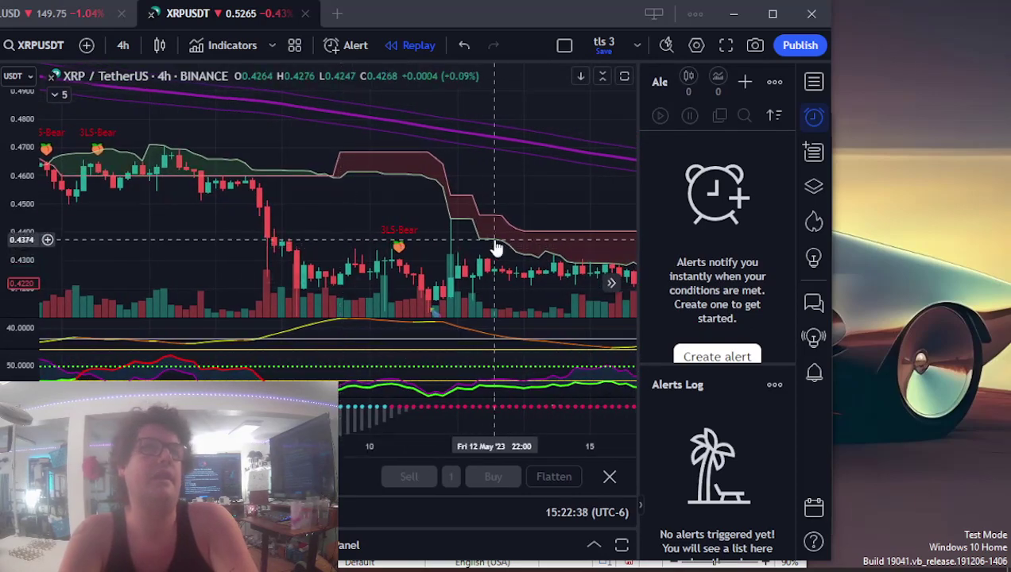
pyautogui.hscroll(8, 477, 248)
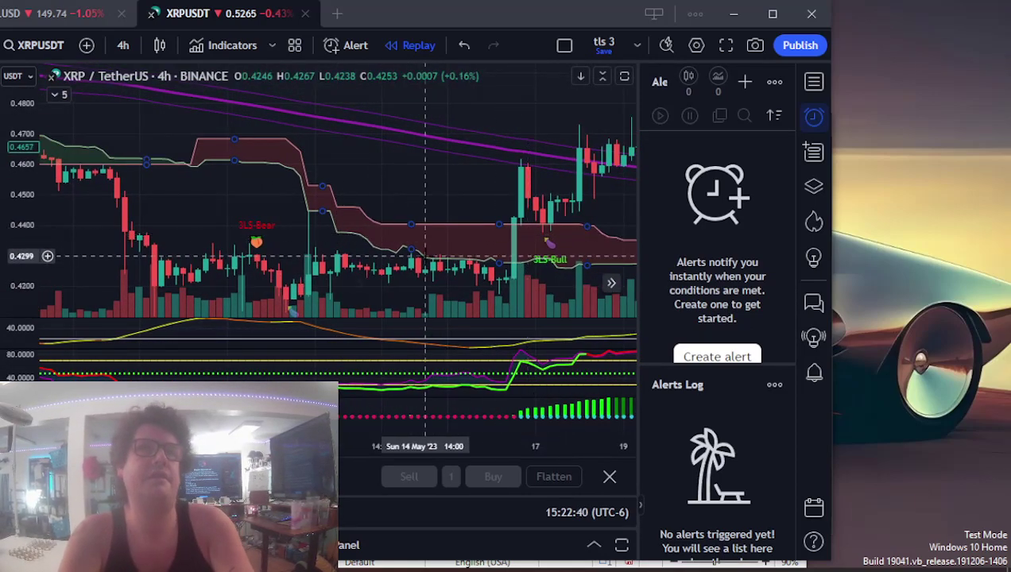
pyautogui.scroll(6, 477, 270)
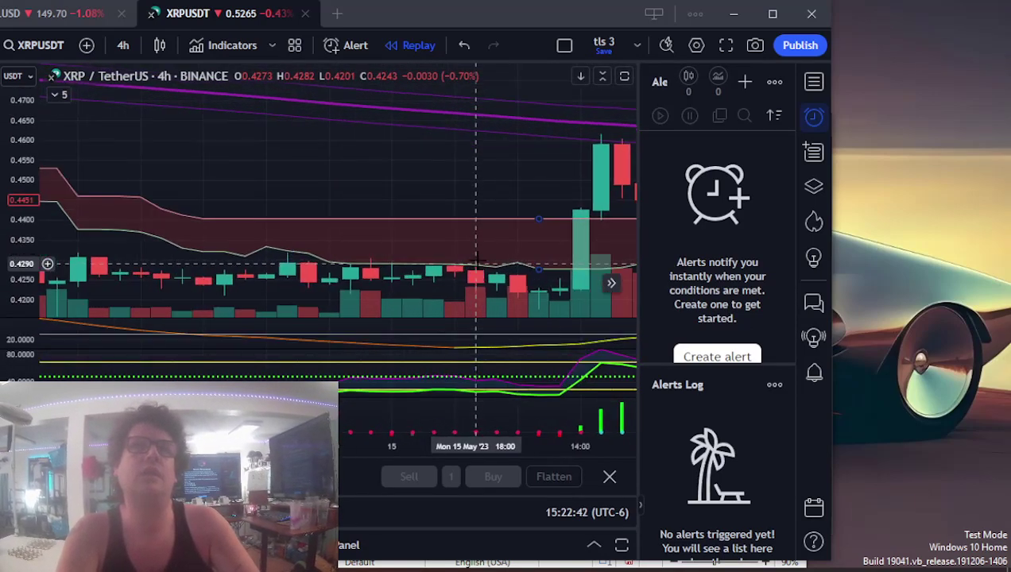
pyautogui.moveTo(354, 197); pyautogui.dragTo(240, 199)
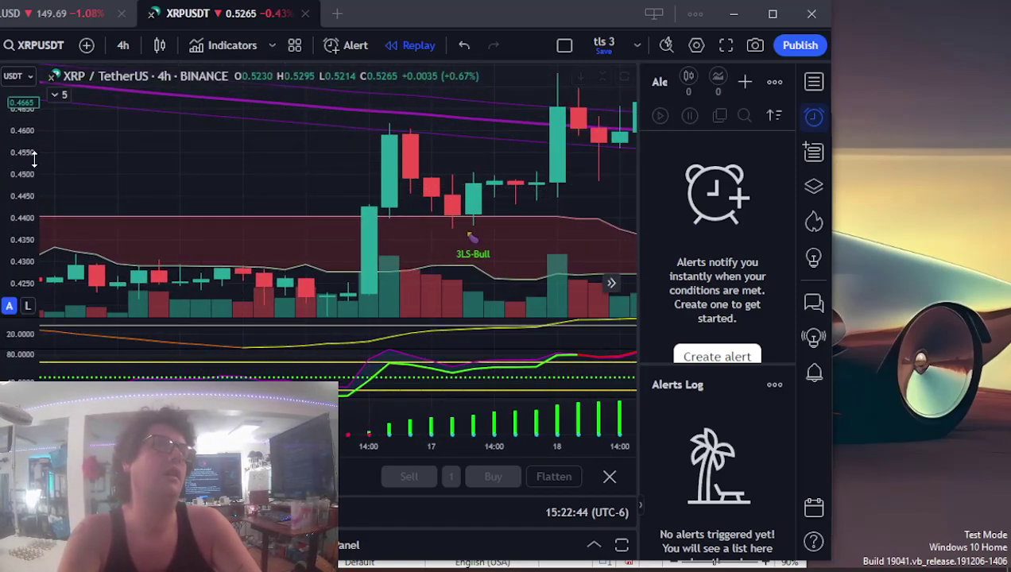
pyautogui.moveTo(34, 160)
pyautogui.mouseDown()
pyautogui.moveTo(33, 201)
pyautogui.moveTo(33, 175)
pyautogui.mouseUp()
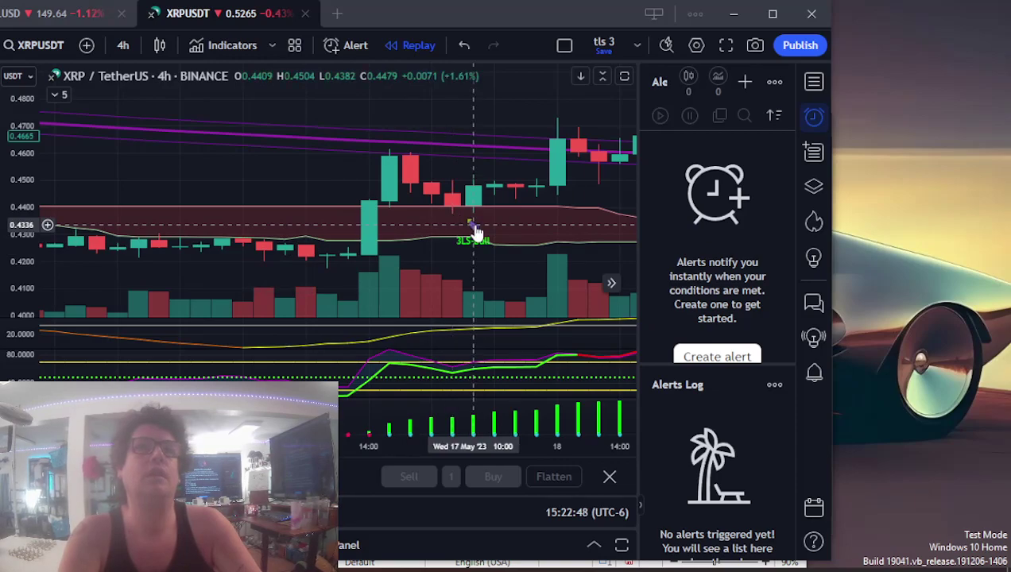
pyautogui.hscroll(4, 469, 226)
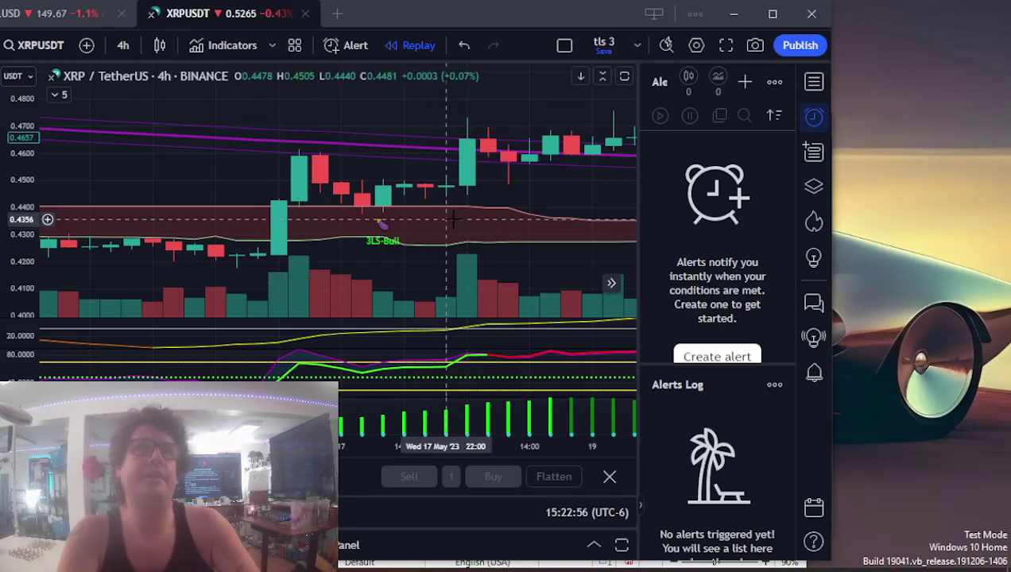
# - Enter 200 in the XRP spreadsheet's rsi? cell for date 51723
pyautogui.click(440, 563)
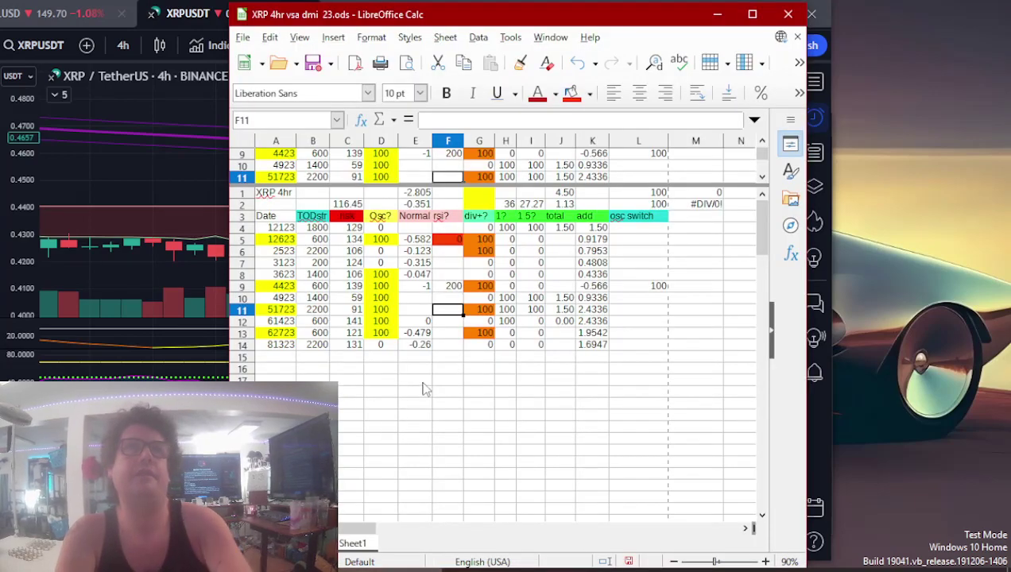
pyautogui.write('200')
pyautogui.click(455, 334)
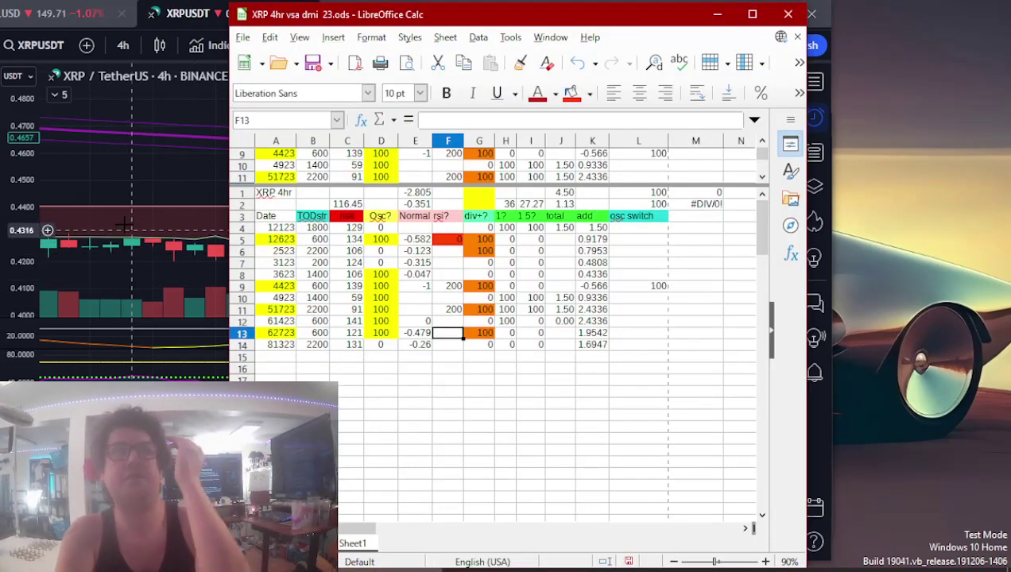
# - Move the XRPUSDT chart forward to late June 2023 and examine the candles and oscillators around 27 June for the 62723 row
pyautogui.click(213, 225)
pyautogui.scroll(-5, 213, 225)
pyautogui.moveTo(405, 225); pyautogui.dragTo(53, 243)
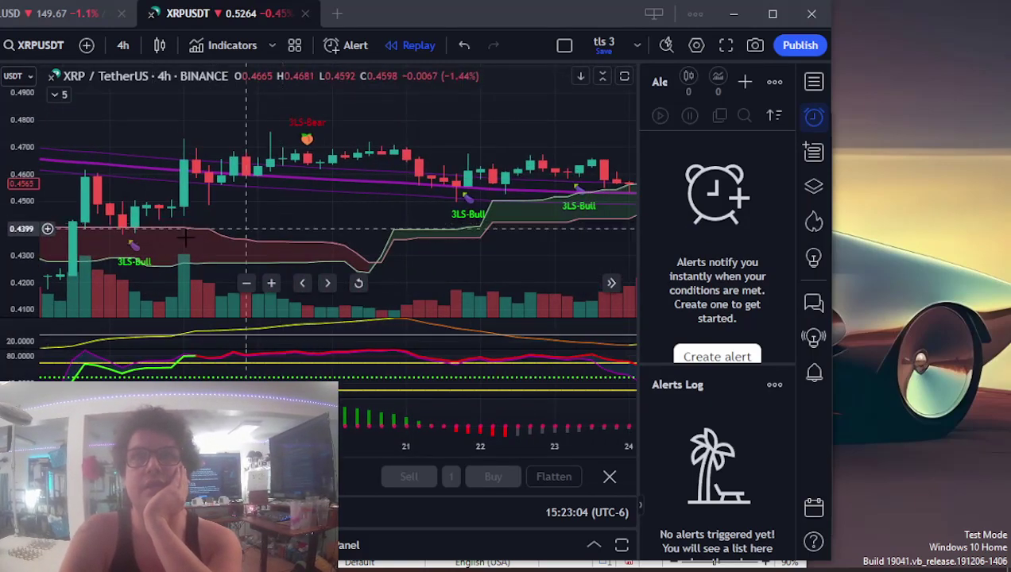
pyautogui.moveTo(358, 229); pyautogui.dragTo(121, 260)
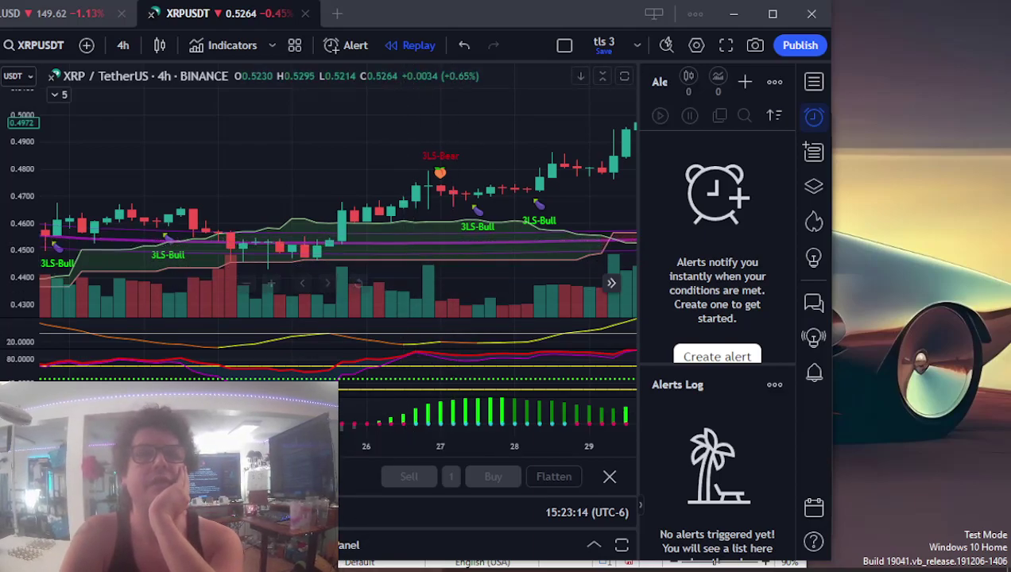
pyautogui.hotkey('alt', 'Tab')
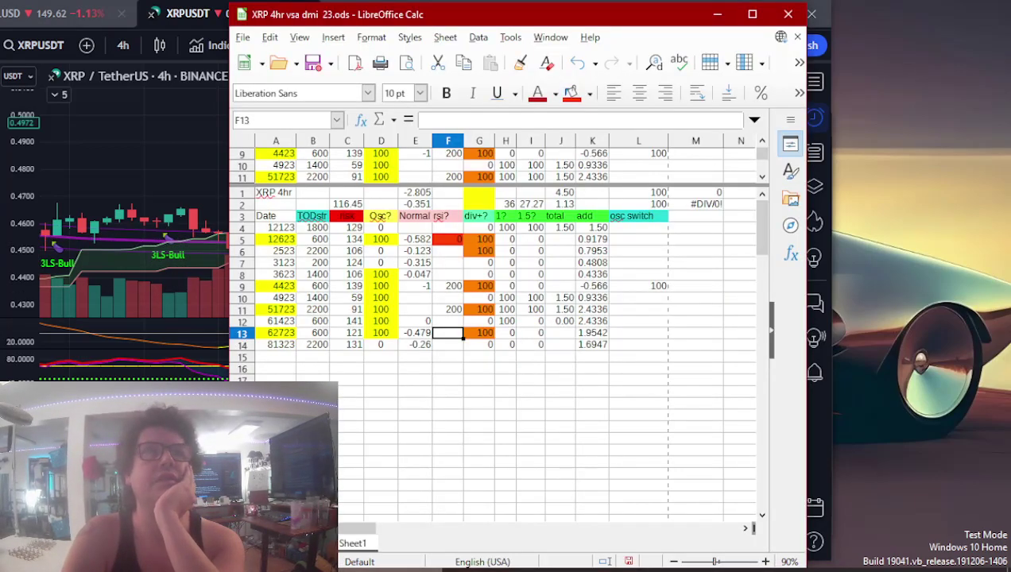
pyautogui.hotkey('alt', 'Tab')
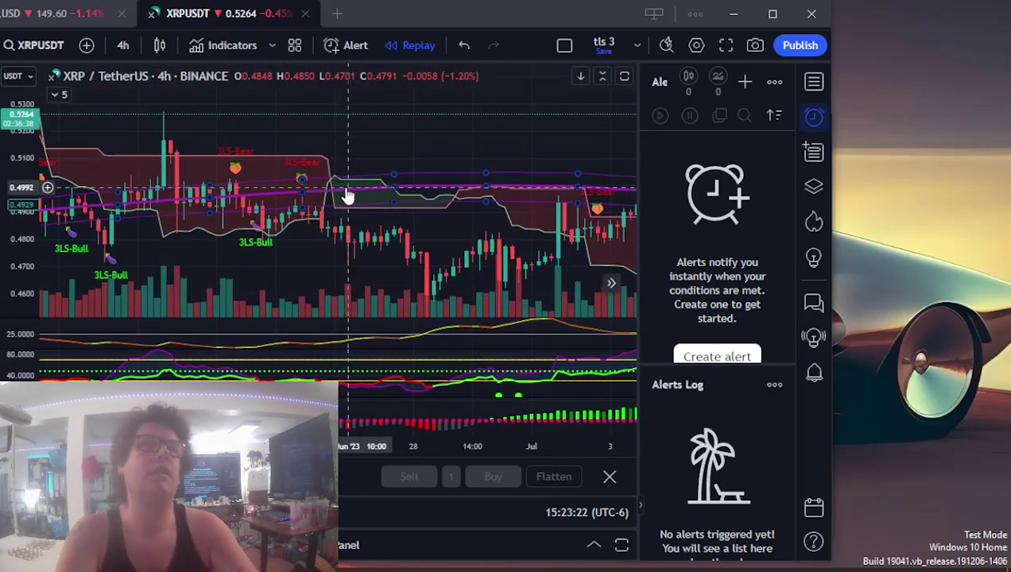
pyautogui.scroll(5, 368, 198)
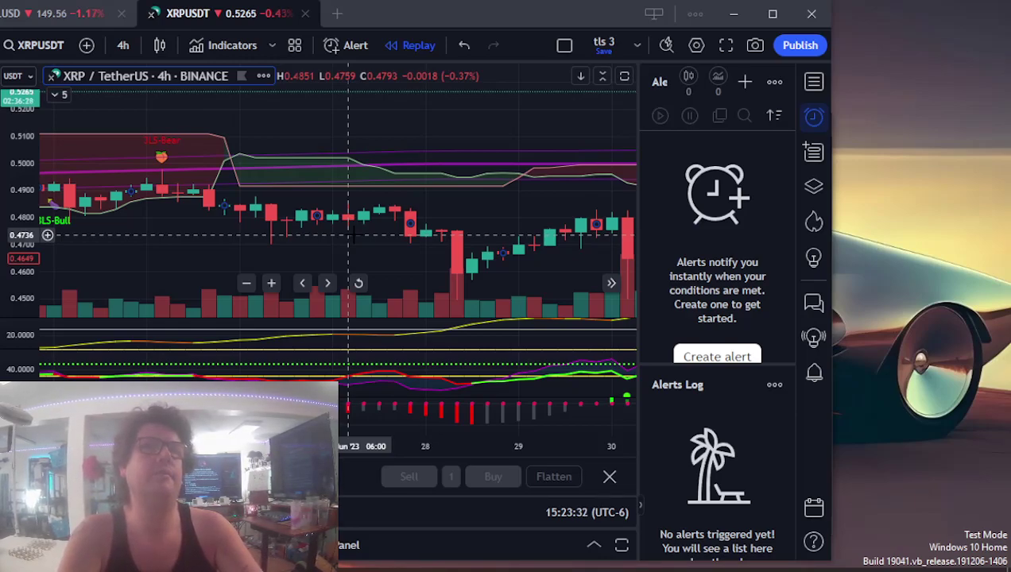
# - Enter 200 in the XRP spreadsheet's rsi? cell for date 62723
pyautogui.click(400, 568)
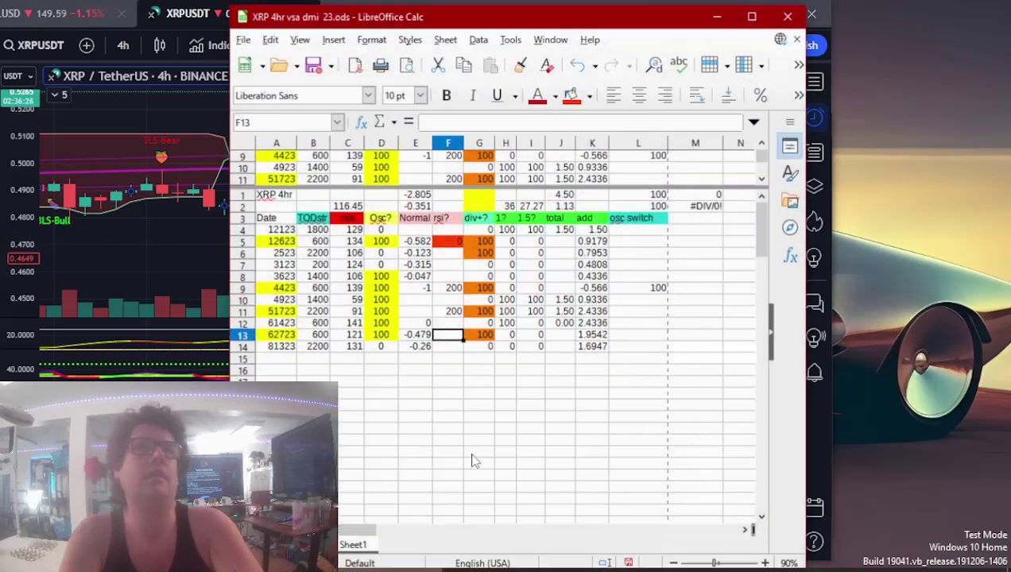
pyautogui.write('2')
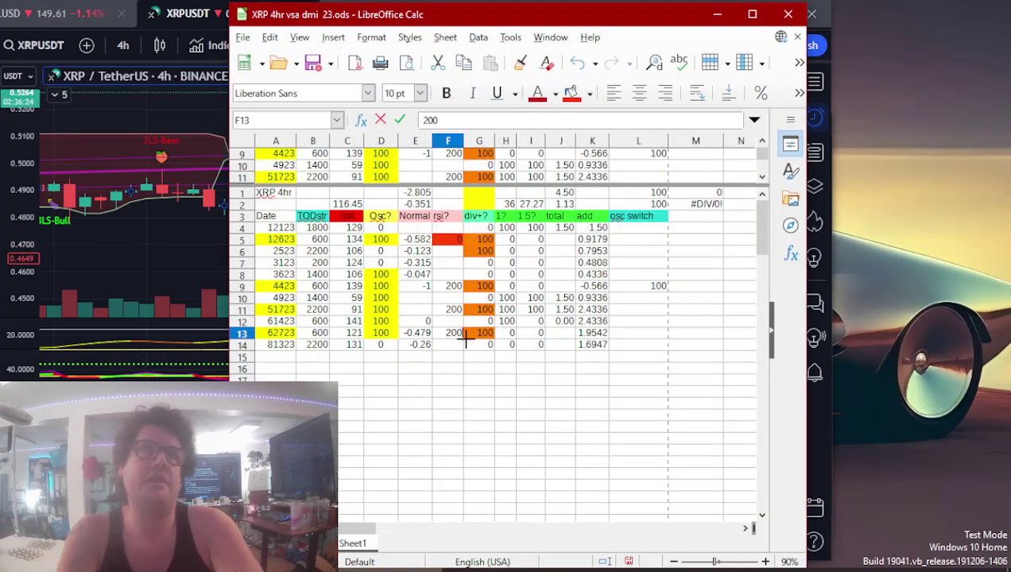
pyautogui.write('00')
pyautogui.click(461, 322)
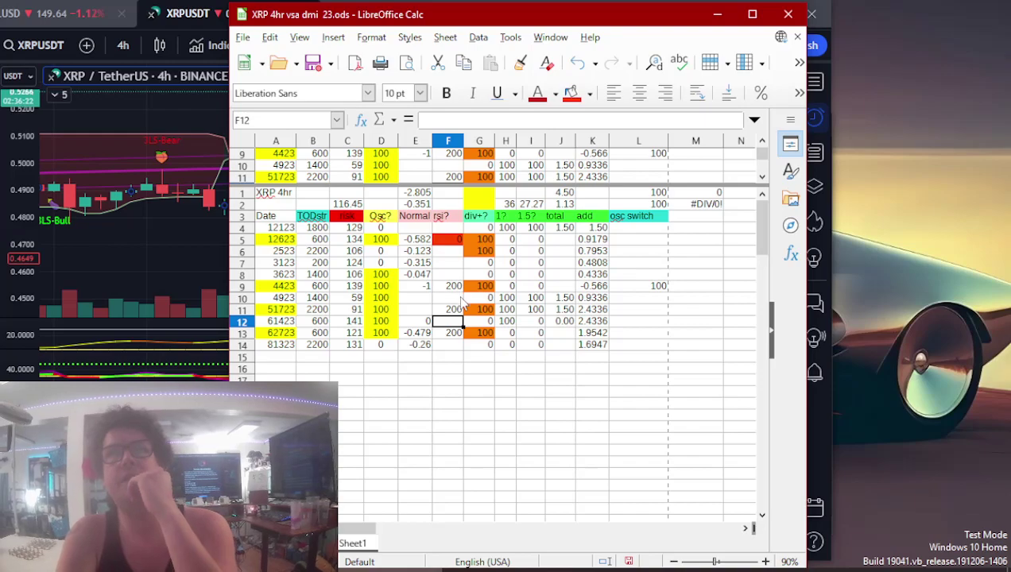
pyautogui.click(450, 291)
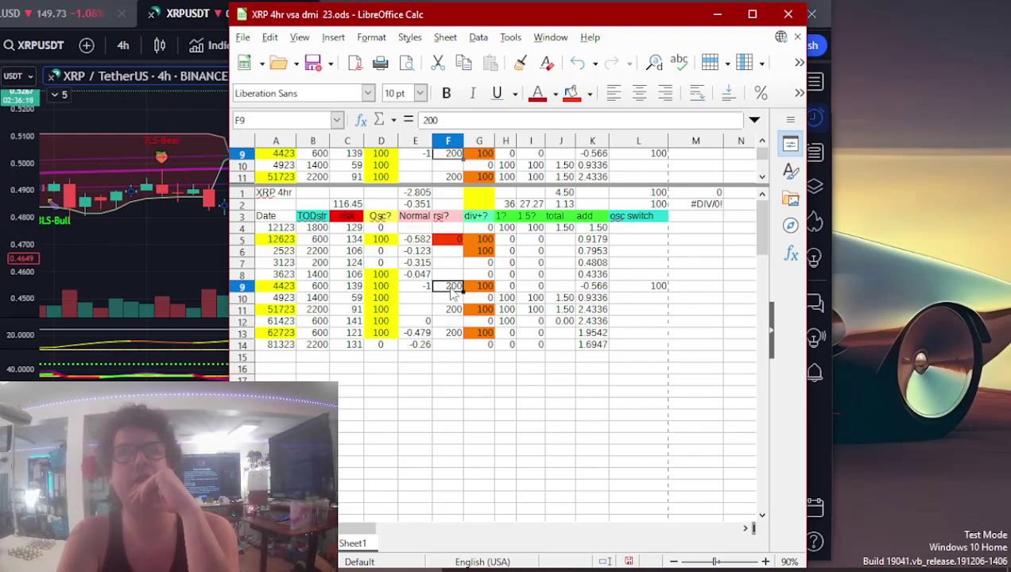
pyautogui.click(209, 238)
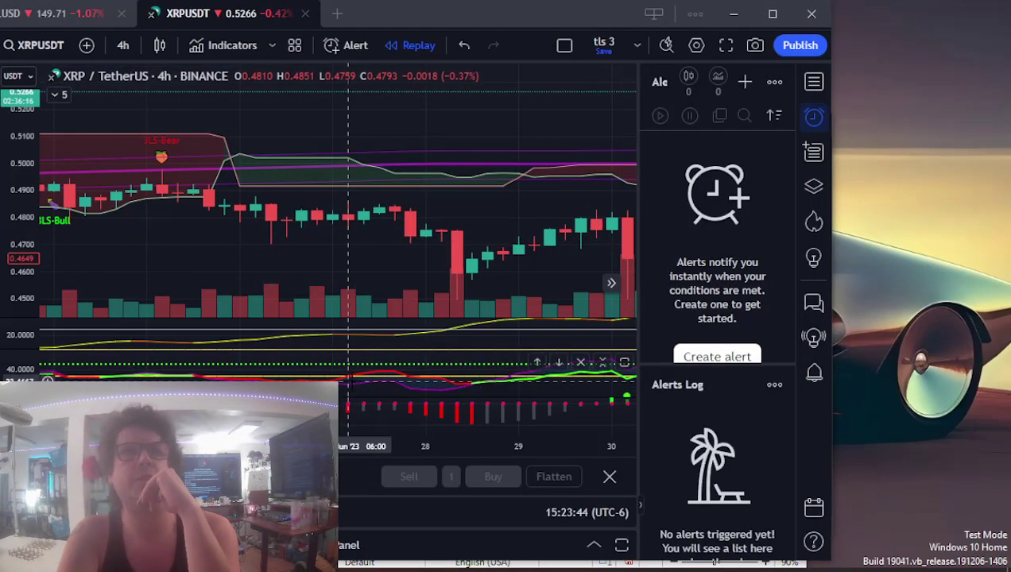
pyautogui.click(357, 565)
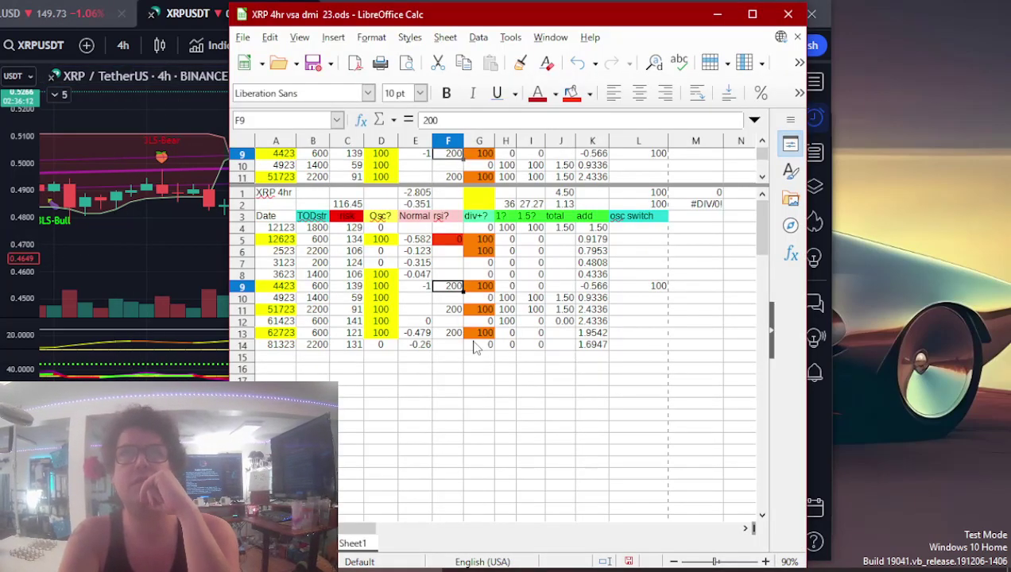
# - Close the XRP spreadsheet with its changes saved and open the AVAX 4hr vsa dmi 23 spreadsheet from the 4h folder
pyautogui.click(788, 14)
pyautogui.click(510, 329)
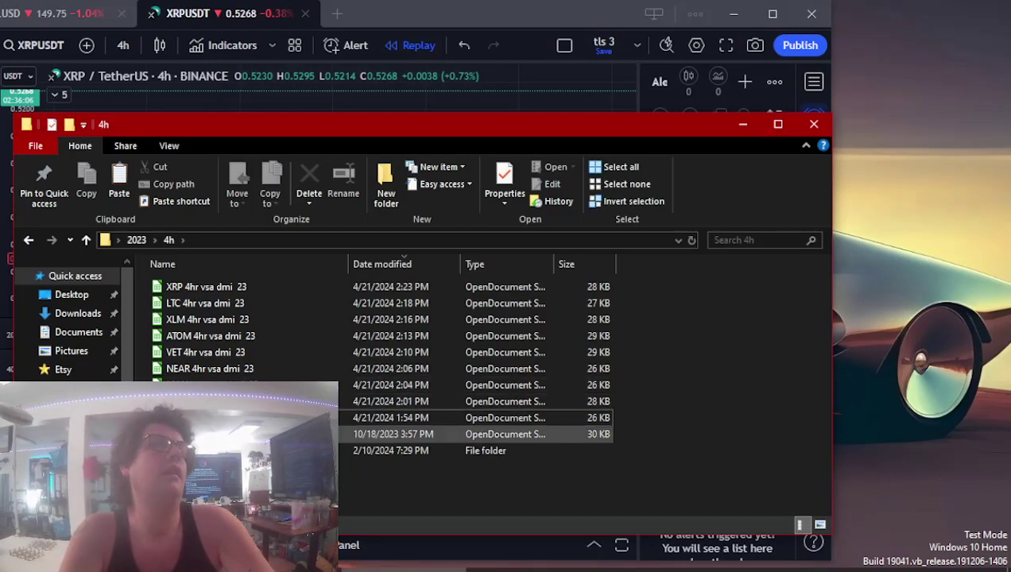
pyautogui.click(310, 434)
pyautogui.doubleClick(310, 434)
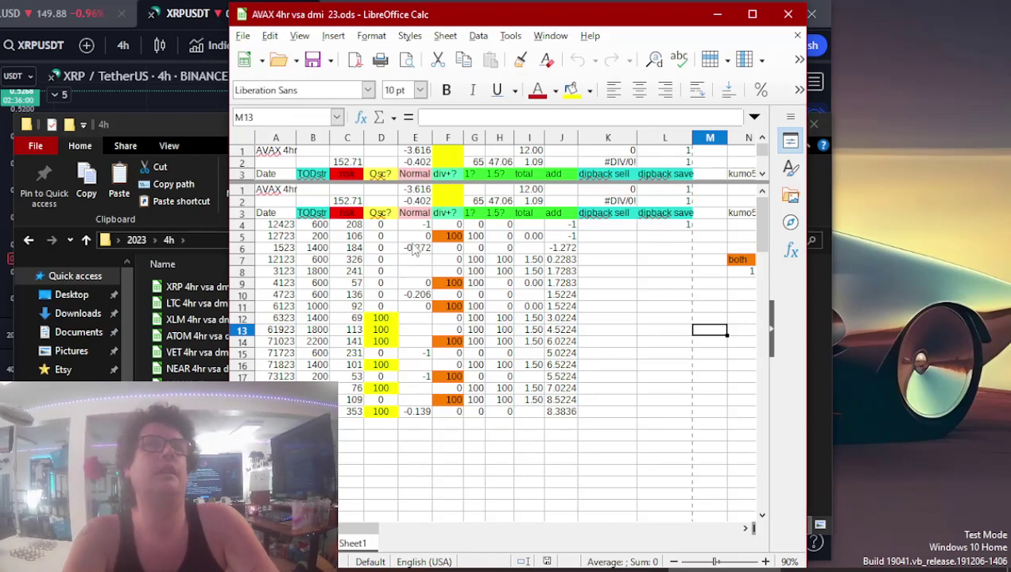
# - Highlight the date cell 71023 in yellow in the AVAX spreadsheet
pyautogui.click(380, 318)
pyautogui.press('Down')
pyautogui.press('Down')
pyautogui.press('Left')
pyautogui.press('Left')
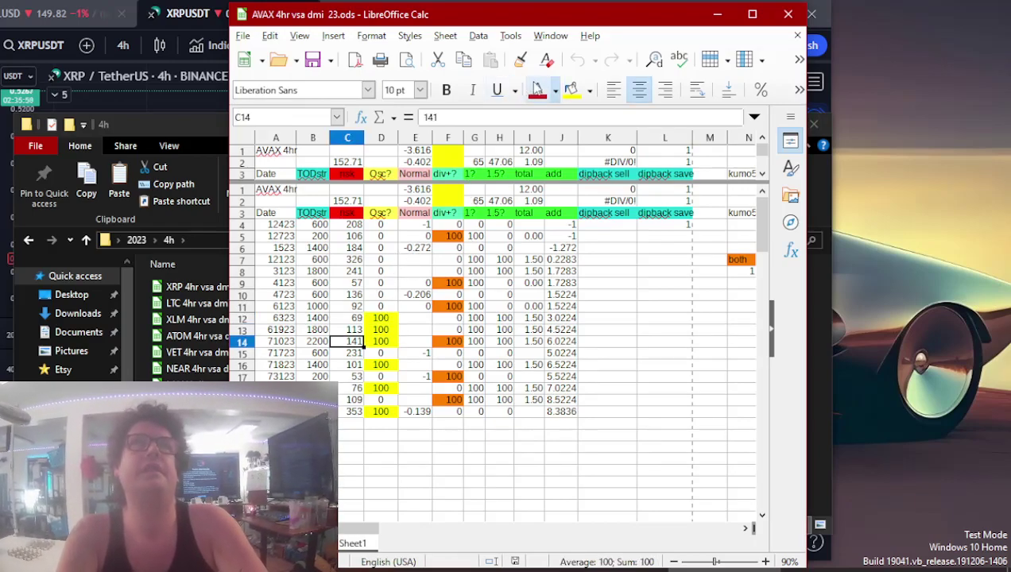
pyautogui.press('Left')
pyautogui.click(571, 90)
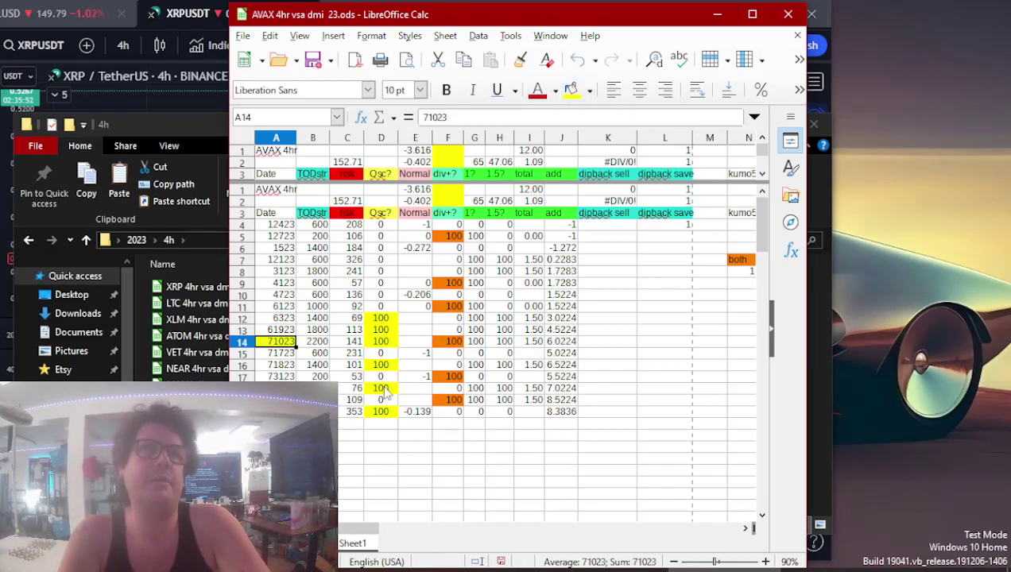
pyautogui.click(411, 342)
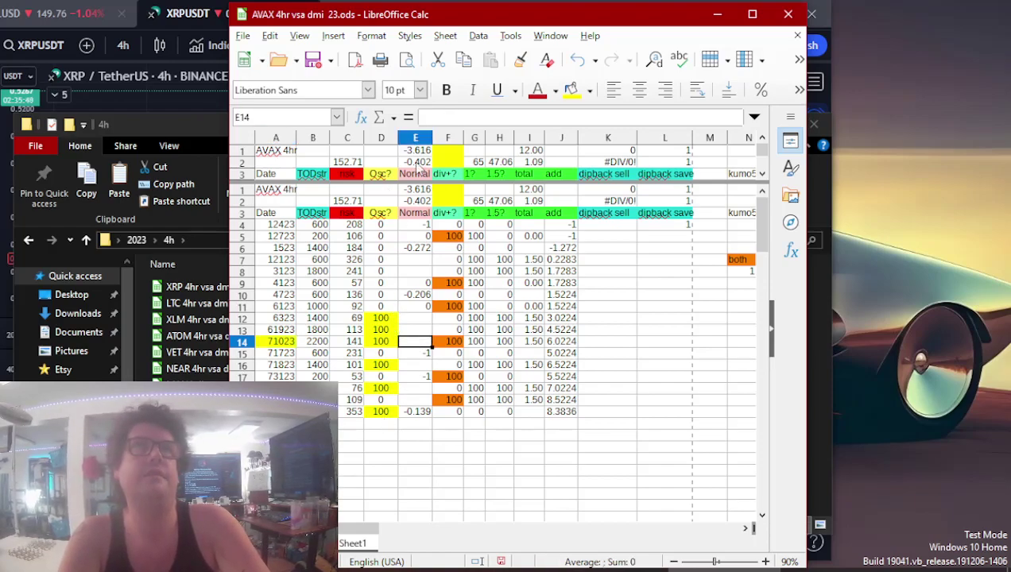
# - Switch to TradingView and load Binance's AVAXUSD pair on the chart
pyautogui.click(190, 14)
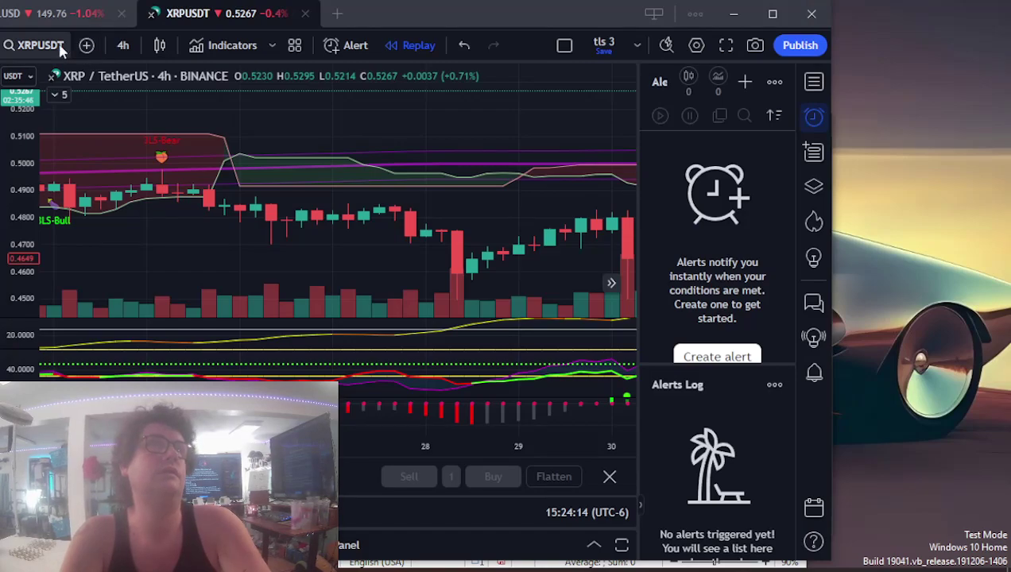
pyautogui.click(59, 46)
pyautogui.write('AX')
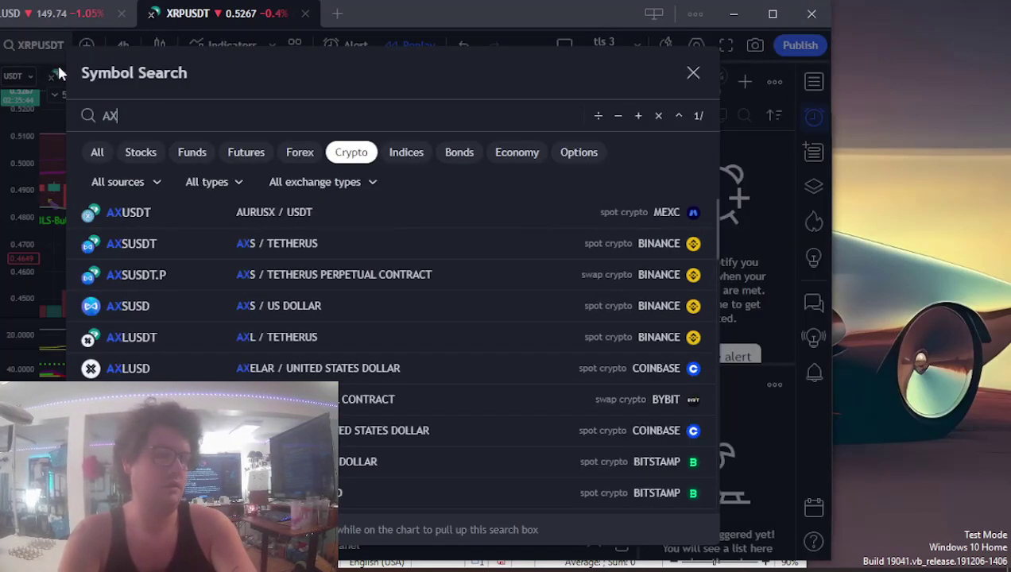
pyautogui.press('BackSpace')
pyautogui.write('VAX')
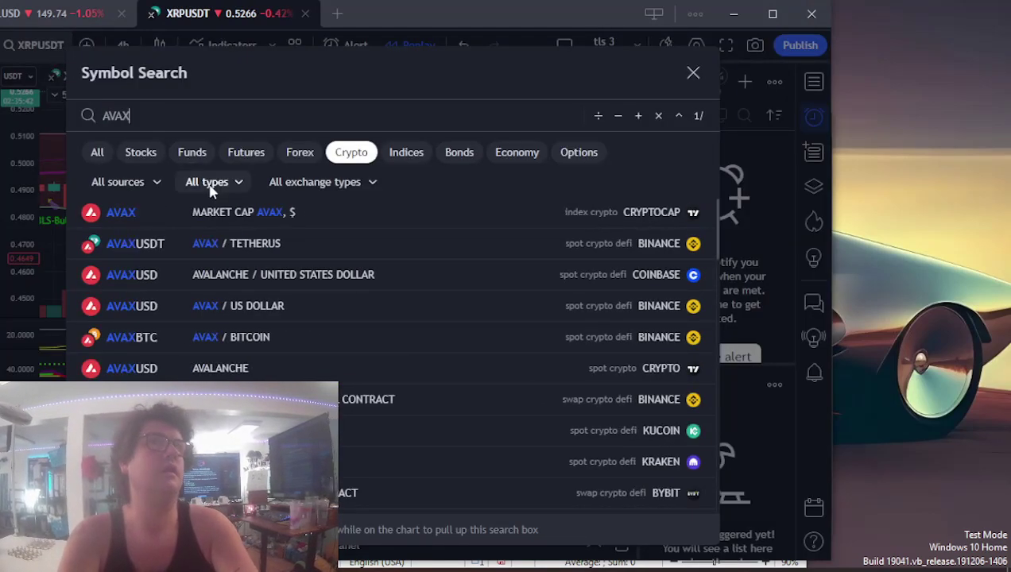
pyautogui.click(246, 306)
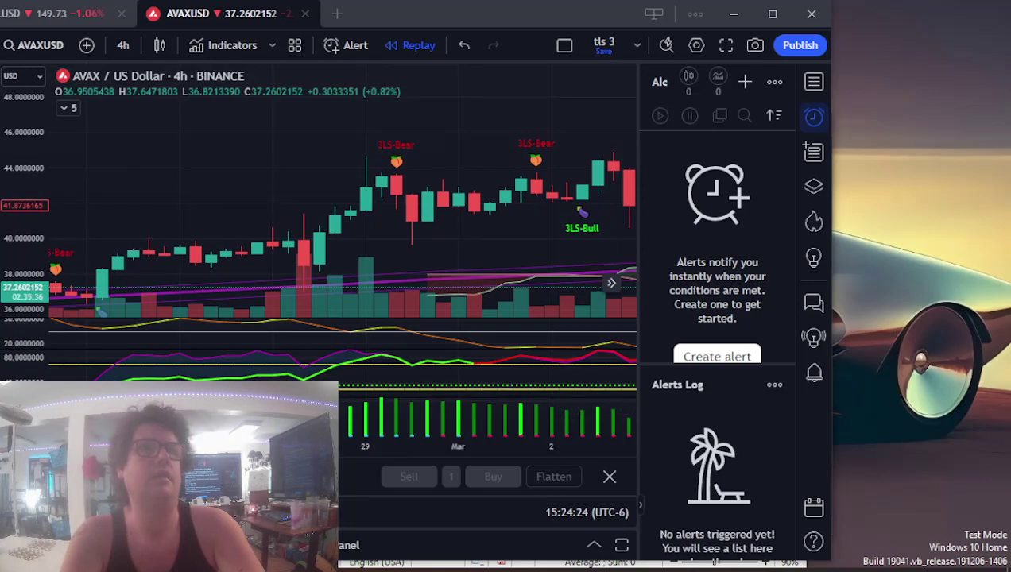
# - Jump the AVAXUSD chart to 10 July 2022
pyautogui.hotkey('alt', 'g')
pyautogui.click(305, 220)
pyautogui.click(306, 219)
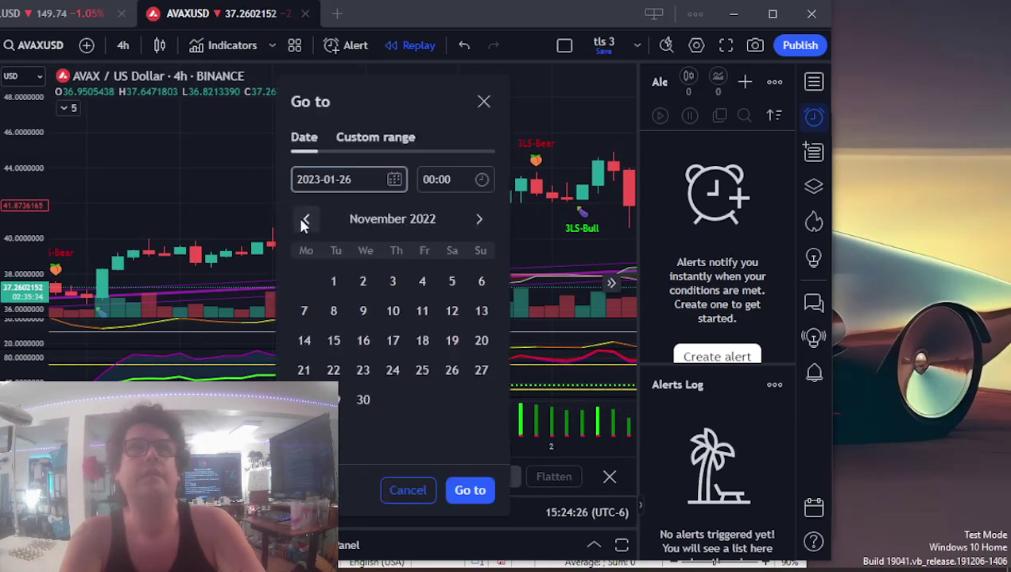
pyautogui.click(303, 221)
pyautogui.click(303, 222)
pyautogui.click(302, 222)
pyautogui.click(304, 221)
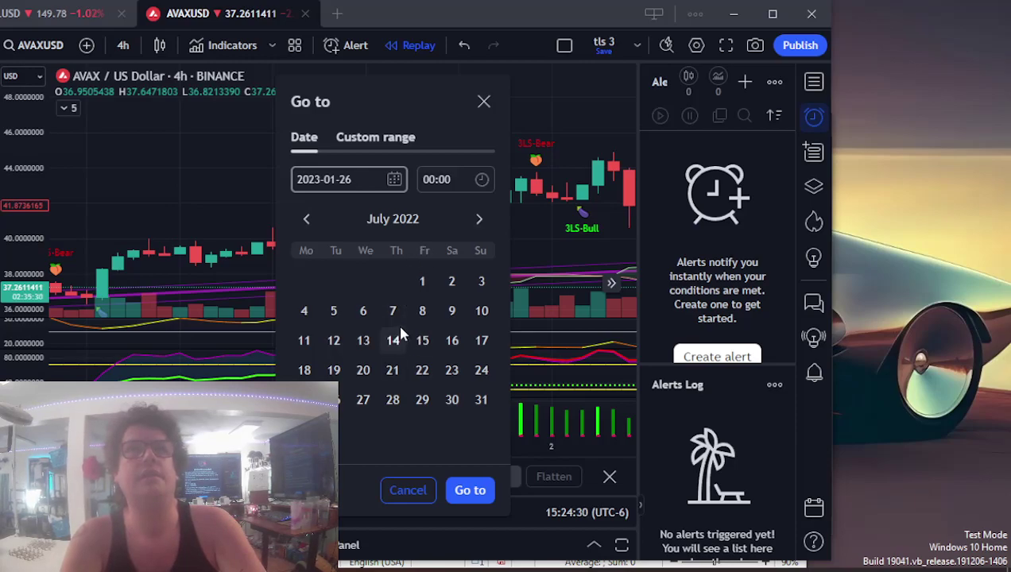
pyautogui.click(481, 310)
pyautogui.click(468, 490)
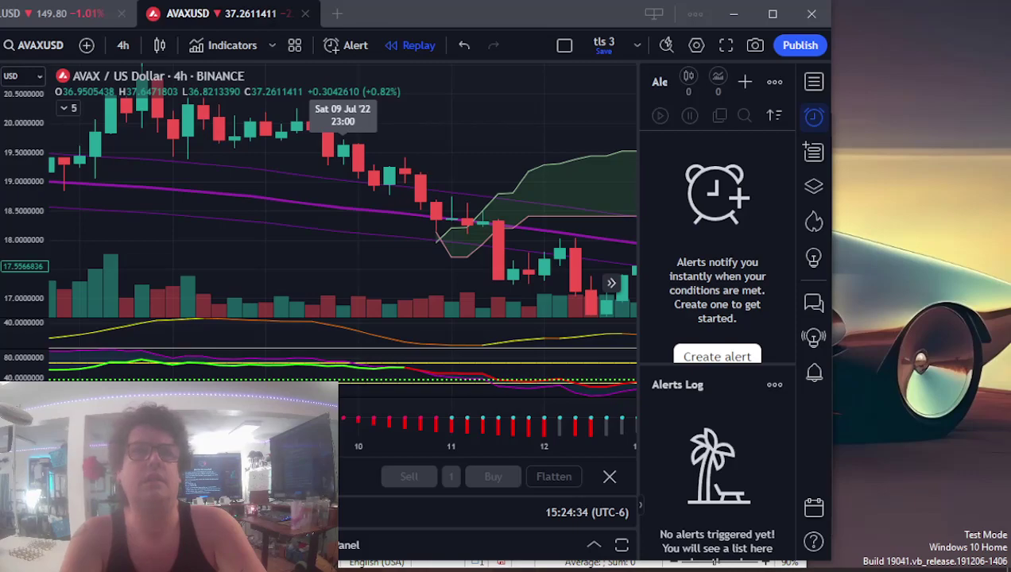
# - Insert a column after Normal in the AVAX spreadsheet and give it the heading rsi?
pyautogui.click(438, 564)
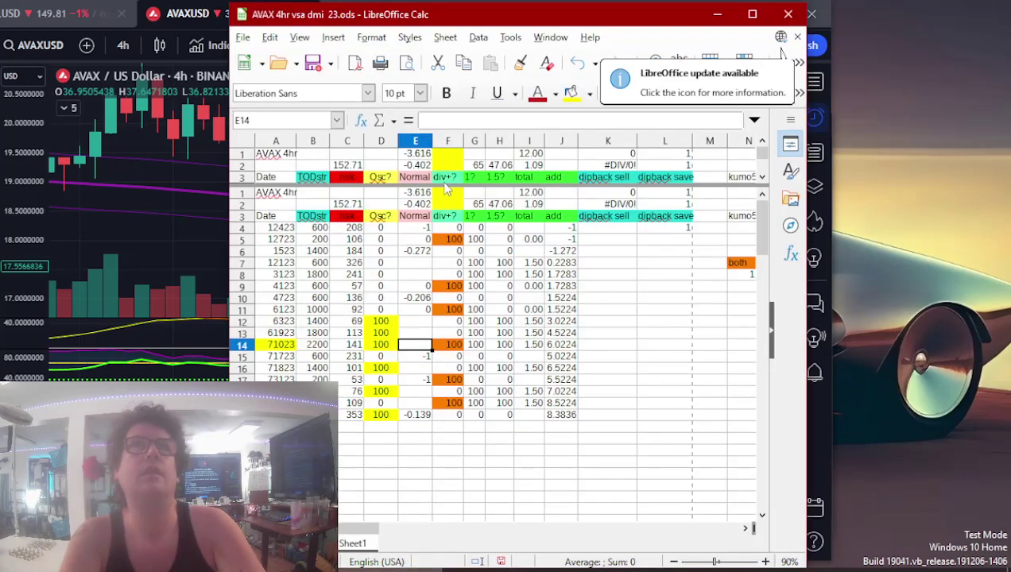
pyautogui.rightClick(415, 148)
pyautogui.click(430, 230)
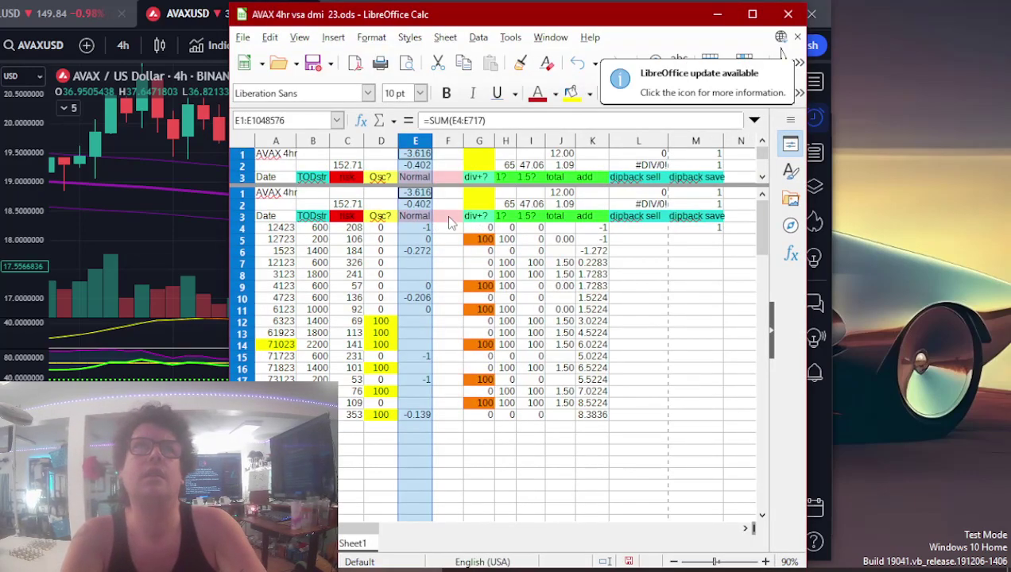
pyautogui.click(449, 219)
pyautogui.write('rsi?')
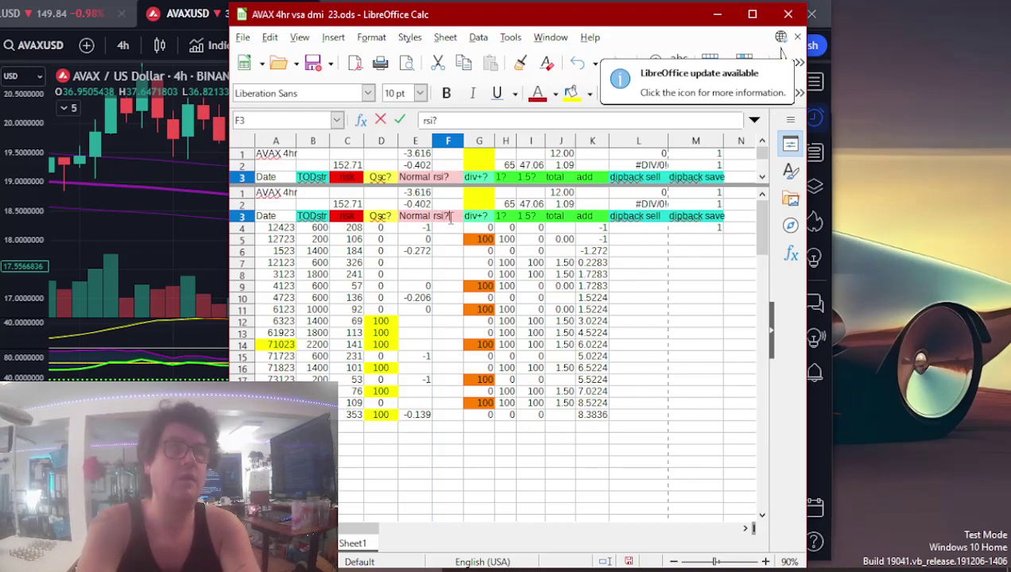
# - Commit the rsi? heading and select the rsi? cell in the 71023 row of the AVAX spreadsheet
pyautogui.press('Return')
pyautogui.press('Down')
pyautogui.press('Down')
pyautogui.press('Down')
pyautogui.press('Down')
pyautogui.press('Down')
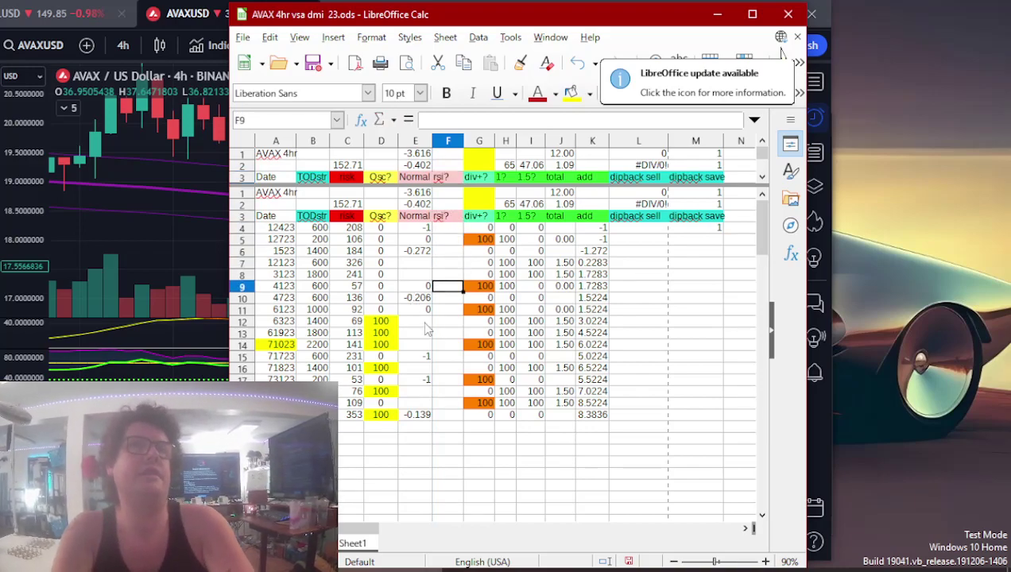
pyautogui.press('Down')
pyautogui.press('Down')
pyautogui.press('Down')
pyautogui.press('Down')
pyautogui.press('Down')
# - Switch to TradingView and compare the AVAXUSD candles and RSI after 10 July 2022 with the spreadsheet's 71023 row
pyautogui.click(187, 209)
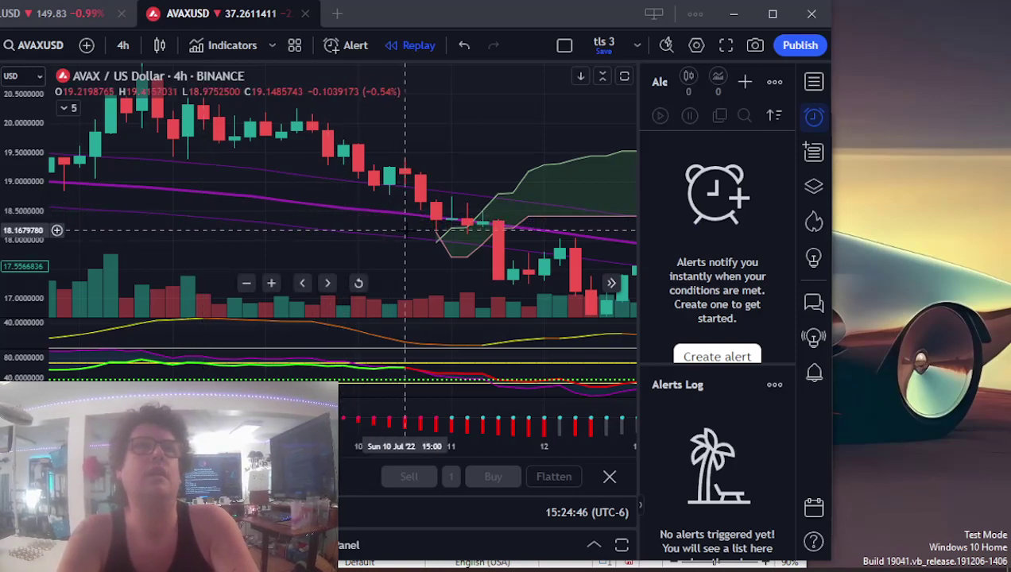
pyautogui.moveTo(405, 229); pyautogui.dragTo(277, 182)
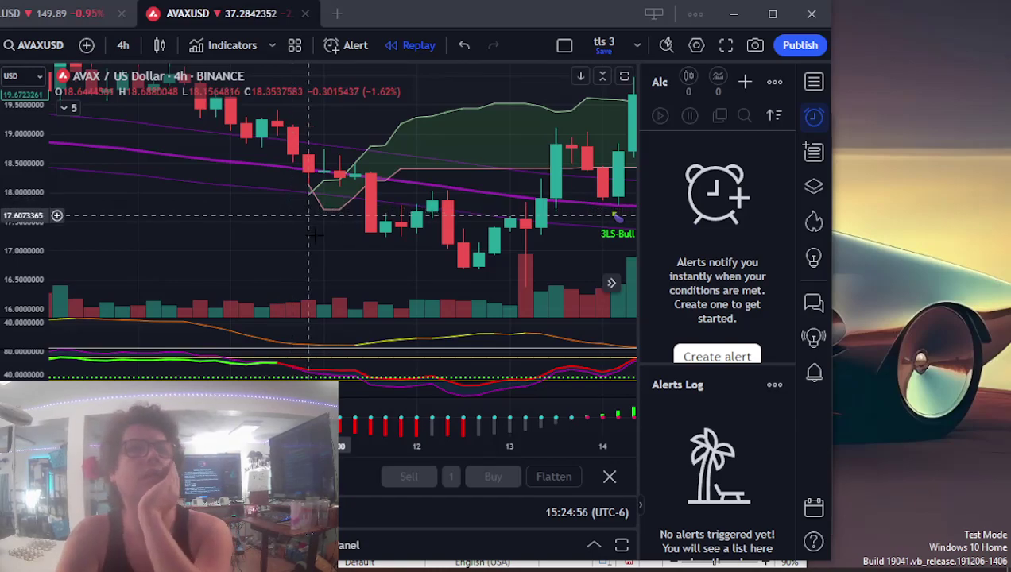
pyautogui.hotkey('alt', 'Tab')
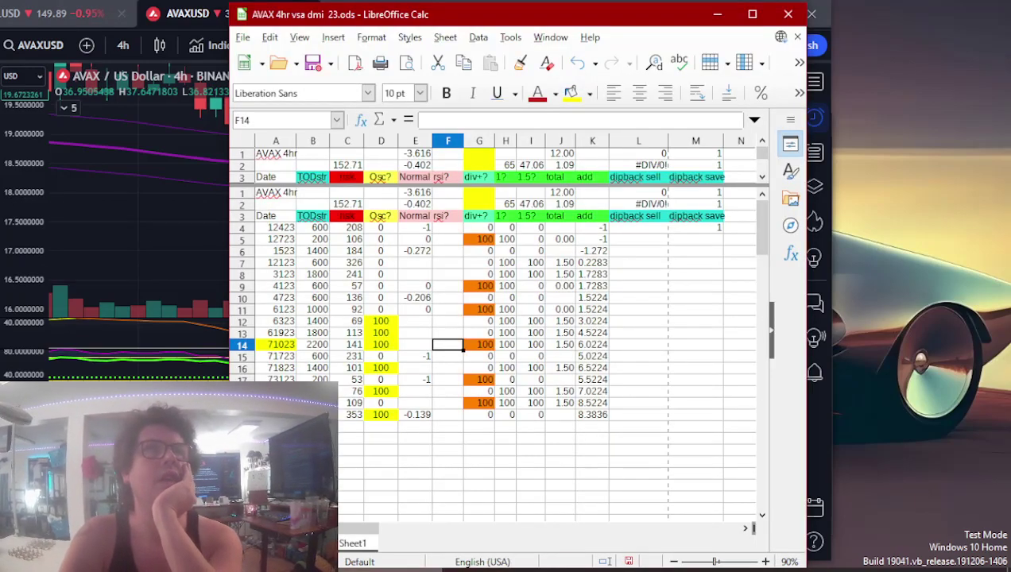
pyautogui.hotkey('alt', 'Tab')
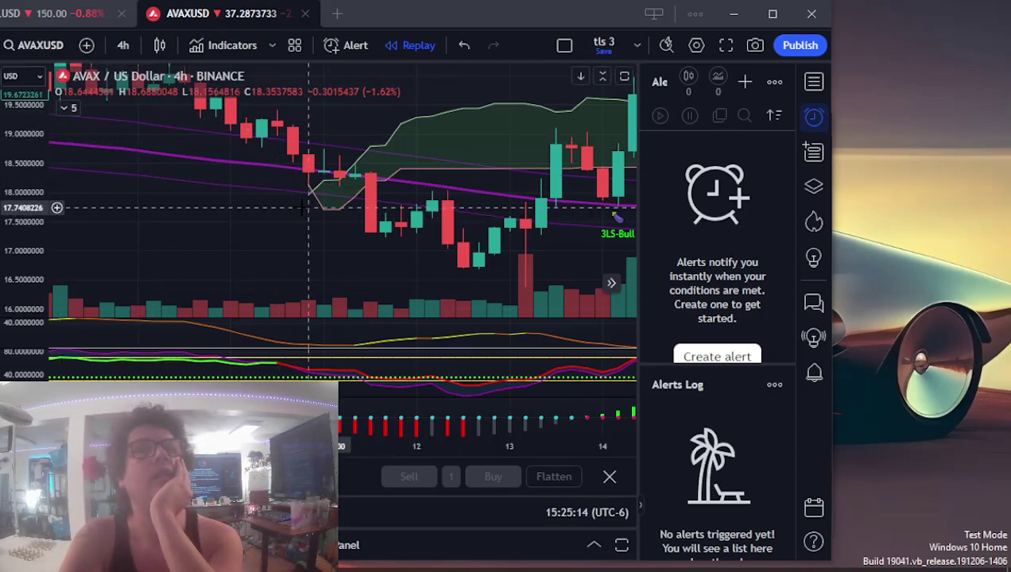
pyautogui.hotkey('alt', 'Tab')
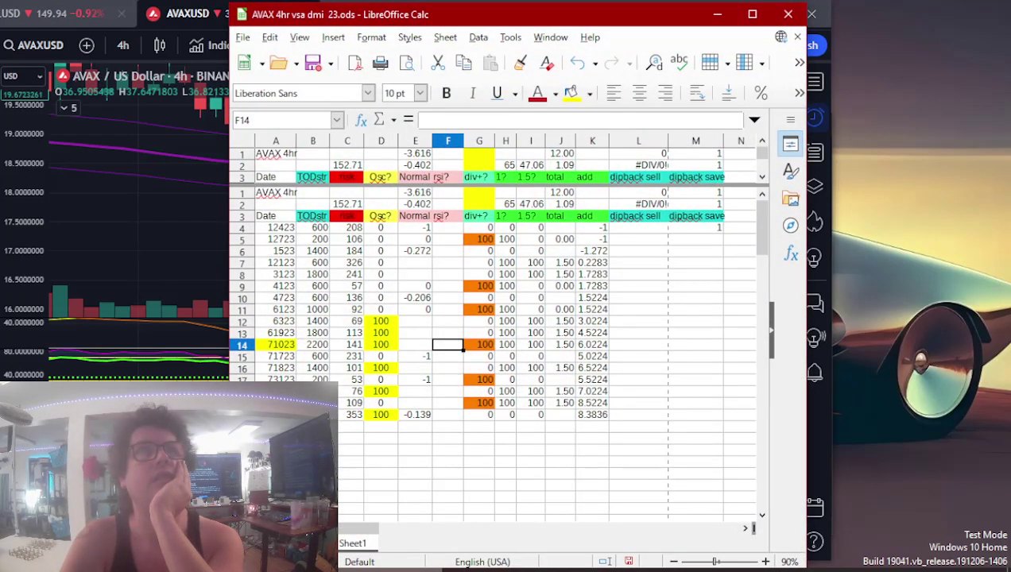
pyautogui.hotkey('alt', 'Tab')
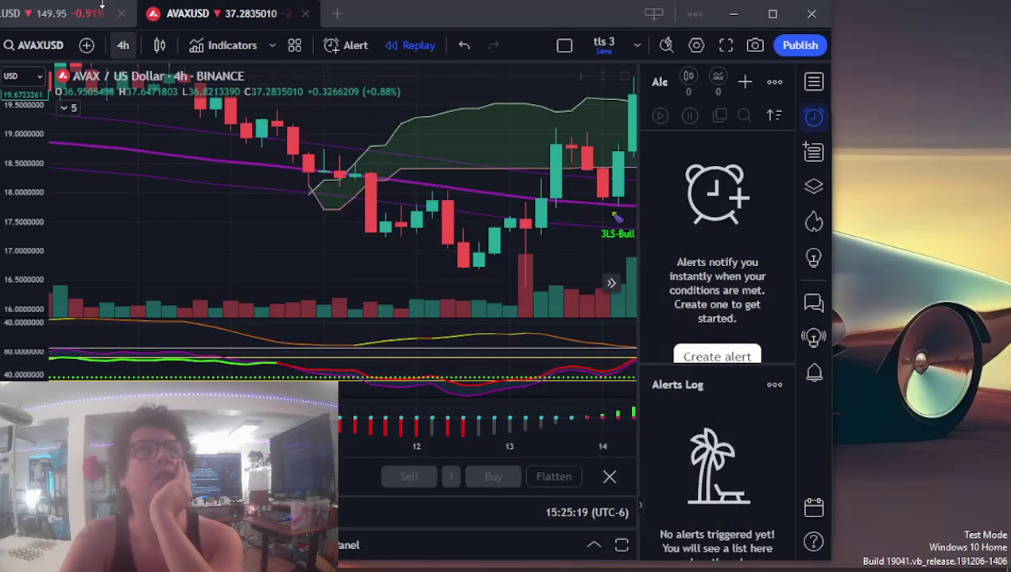
# - Search for AVAX and load Coinbase's AVAXUSD pair on the chart
pyautogui.click(36, 45)
pyautogui.write('AVAX')
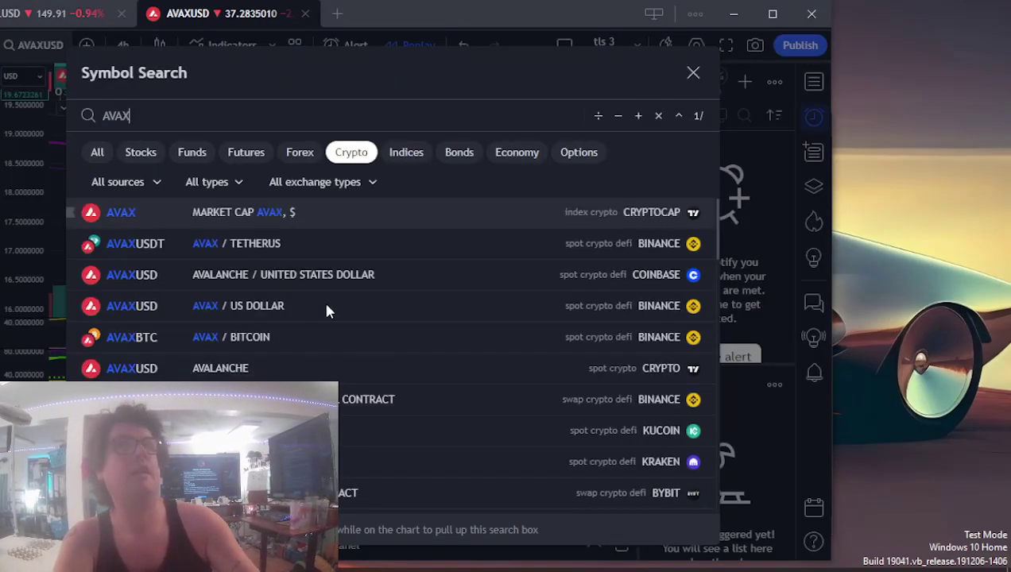
pyautogui.click(426, 280)
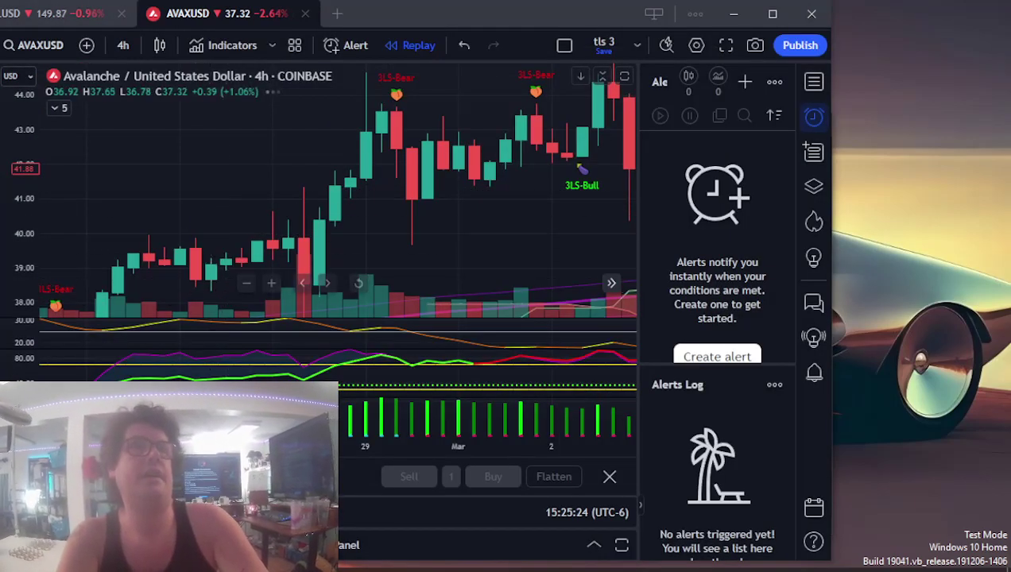
# - Jump the Coinbase AVAXUSD chart to 10 July 2022 and check the candles around 11 July against the spreadsheet
pyautogui.hotkey('alt', 'g')
pyautogui.click(468, 491)
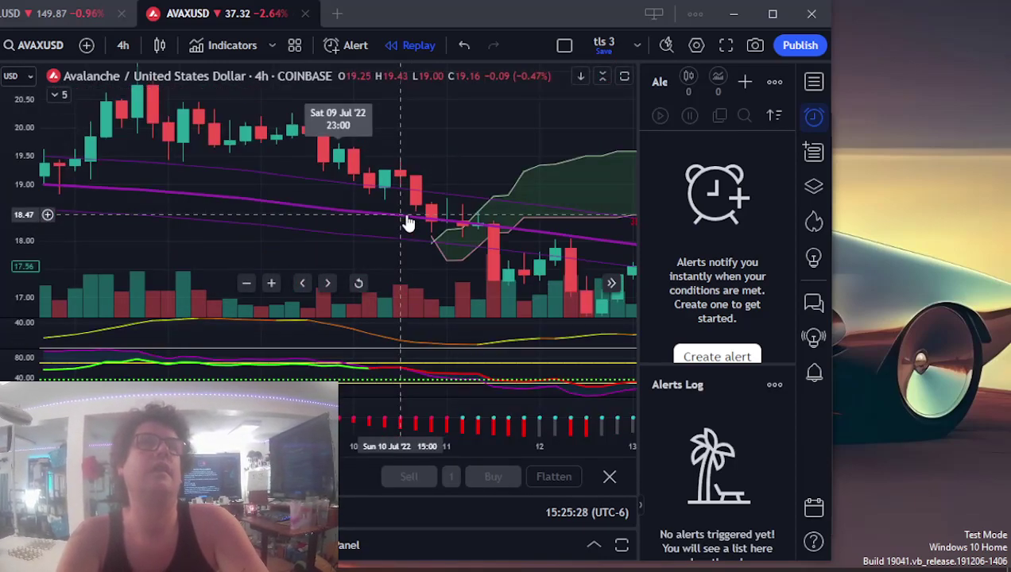
pyautogui.moveTo(401, 219); pyautogui.dragTo(335, 229)
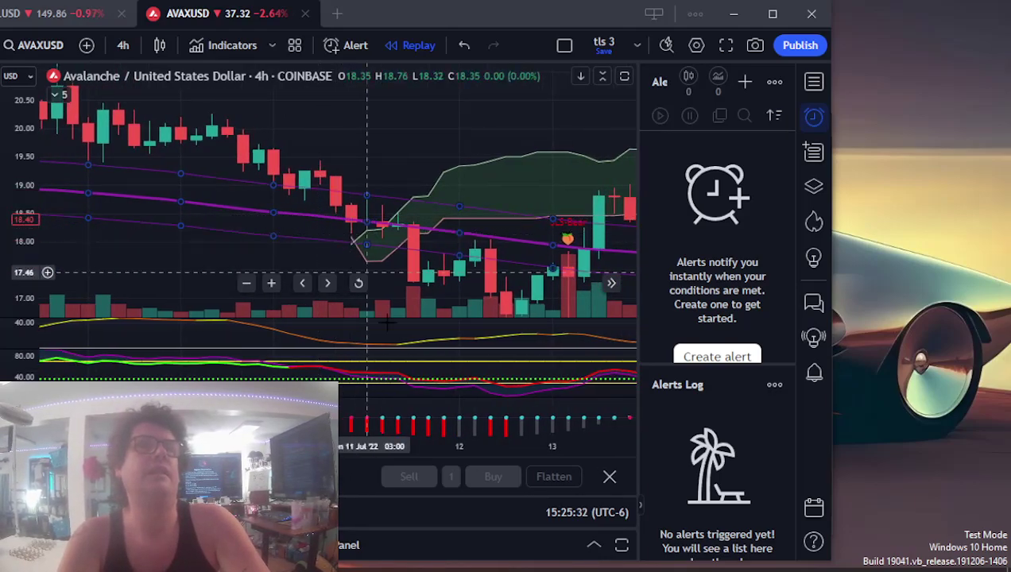
pyautogui.click(395, 567)
pyautogui.hotkey('alt', 'Tab')
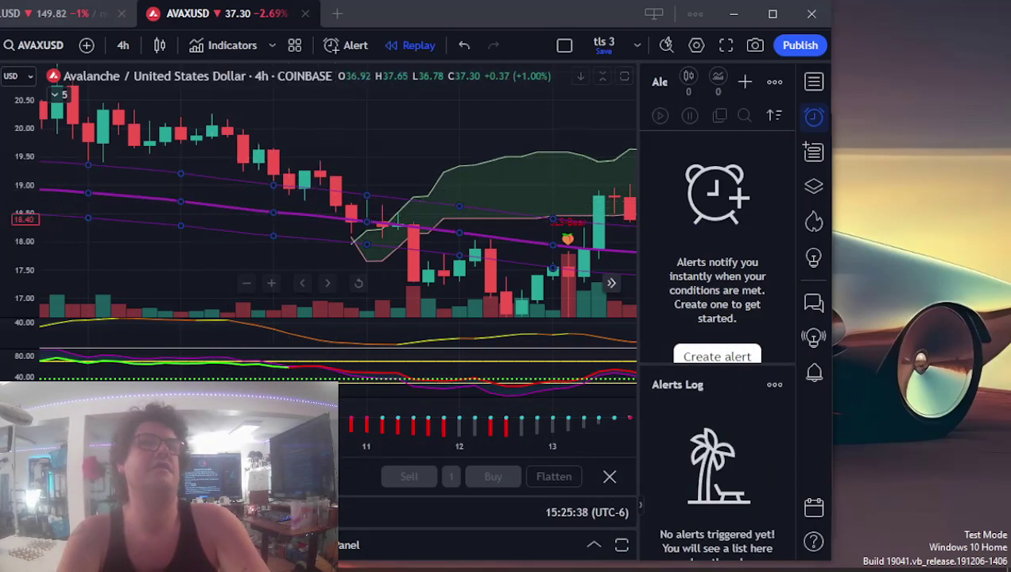
# - Jump the Coinbase AVAXUSD chart to 10 July 2023
pyautogui.hotkey('alt', 'g')
pyautogui.click(480, 220)
pyautogui.click(480, 220)
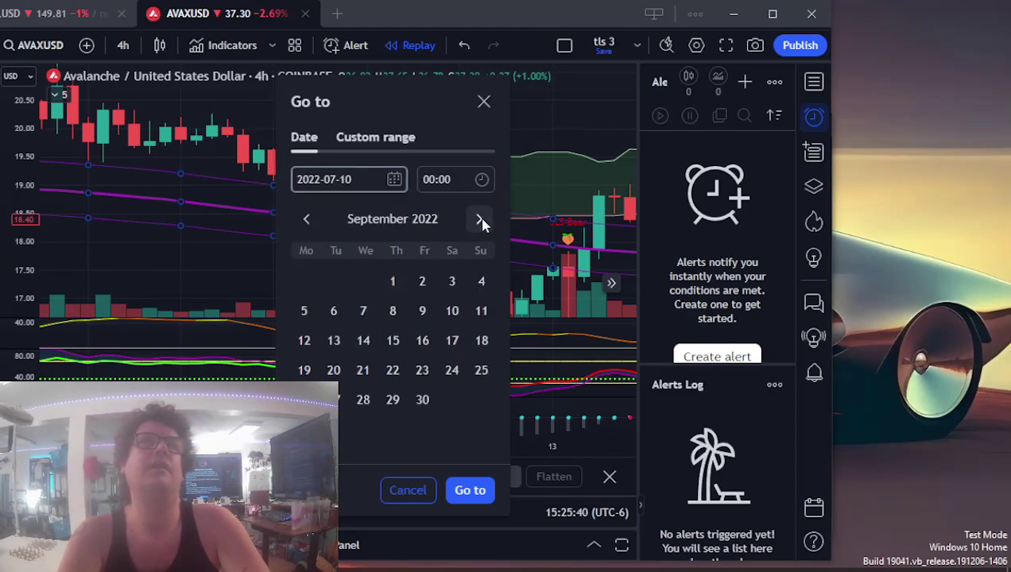
pyautogui.click(480, 221)
pyautogui.click(480, 220)
pyautogui.click(480, 221)
pyautogui.click(480, 220)
pyautogui.click(480, 220)
pyautogui.click(479, 221)
pyautogui.click(480, 220)
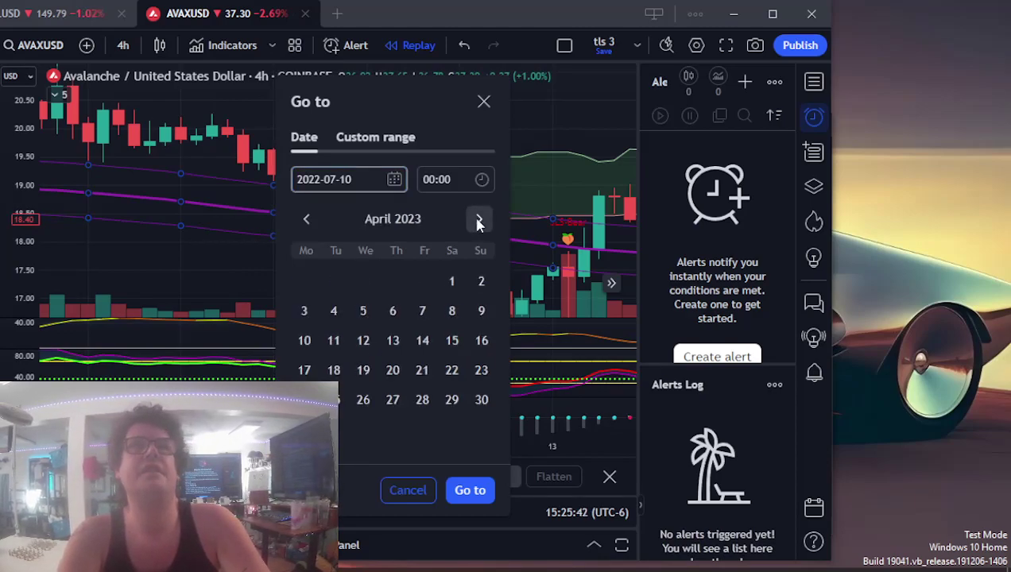
pyautogui.click(479, 221)
pyautogui.click(478, 221)
pyautogui.click(479, 221)
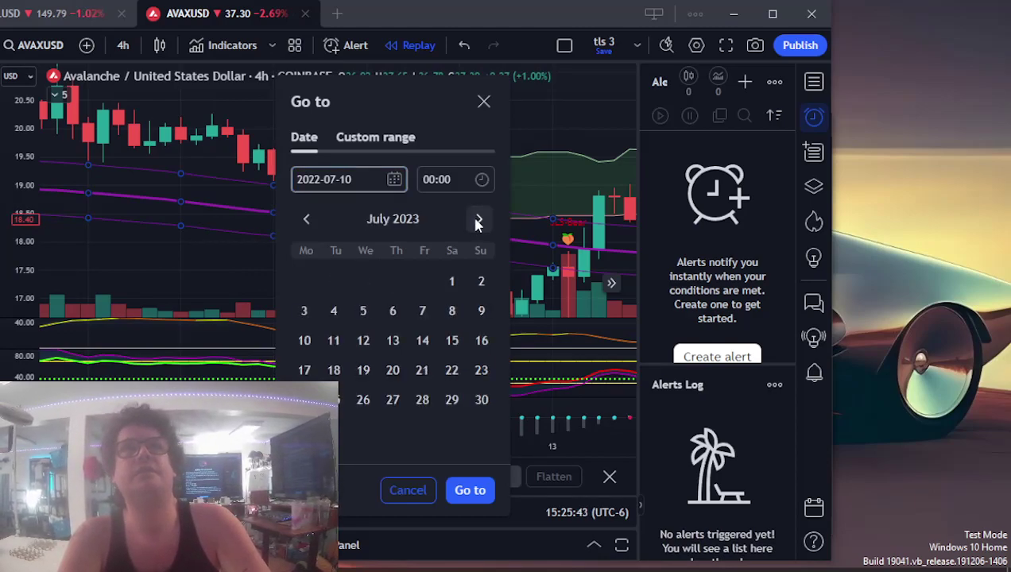
pyautogui.click(306, 341)
pyautogui.click(468, 491)
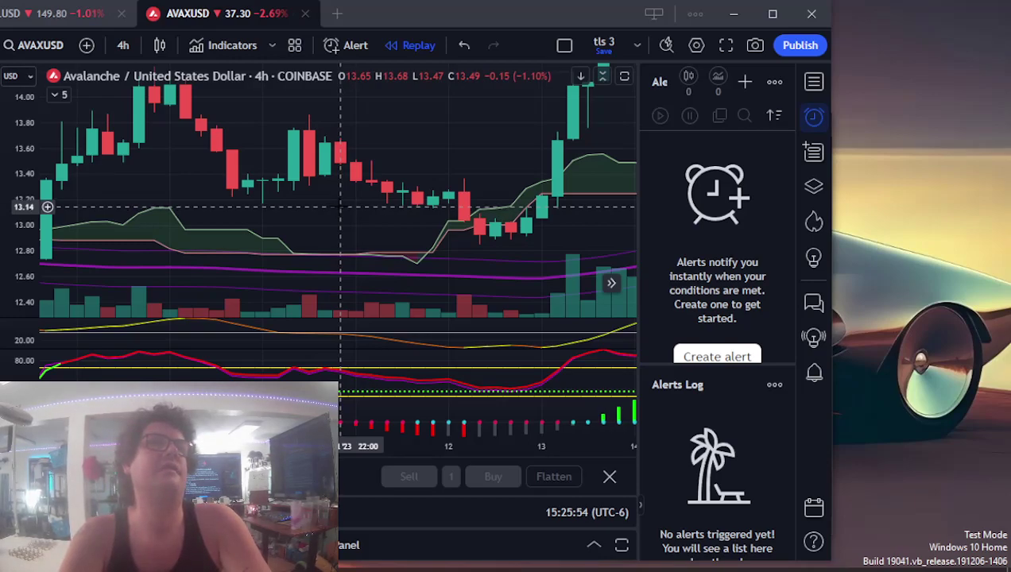
# - Enter 0 in the AVAX spreadsheet's rsi? cell for the 71023 row and give it a Brick background
pyautogui.click(349, 562)
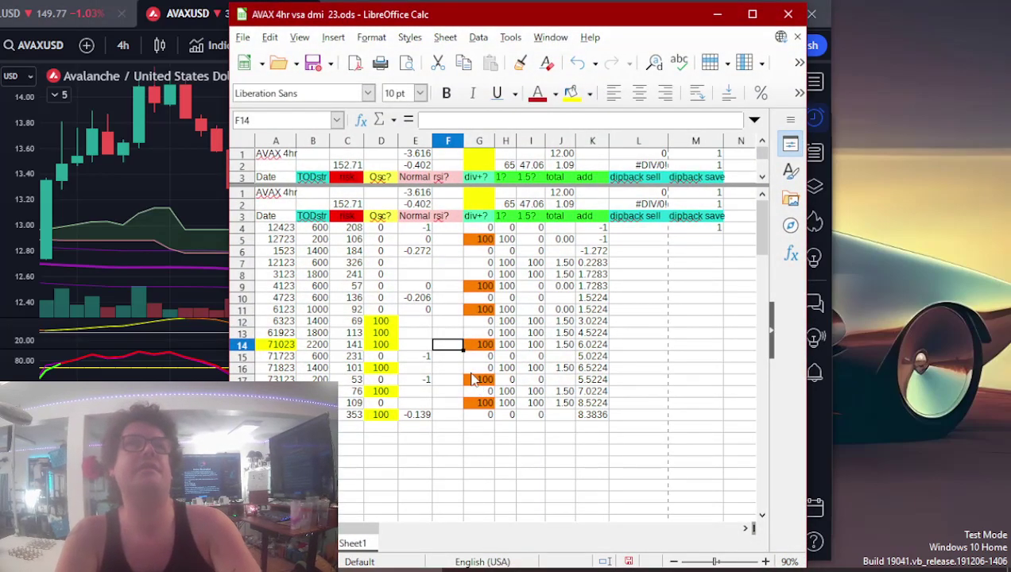
pyautogui.write('0')
pyautogui.press('Return')
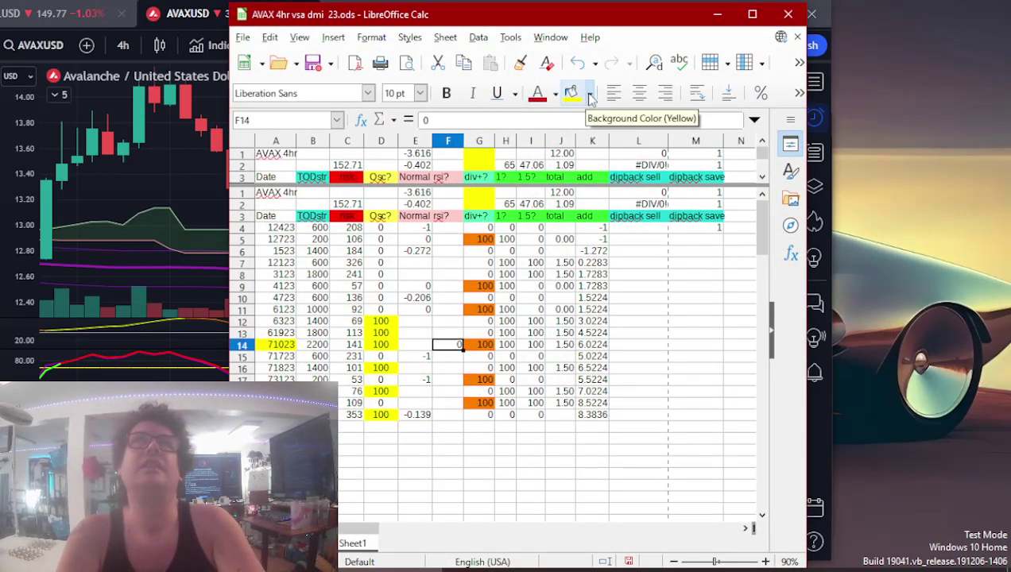
pyautogui.click(590, 96)
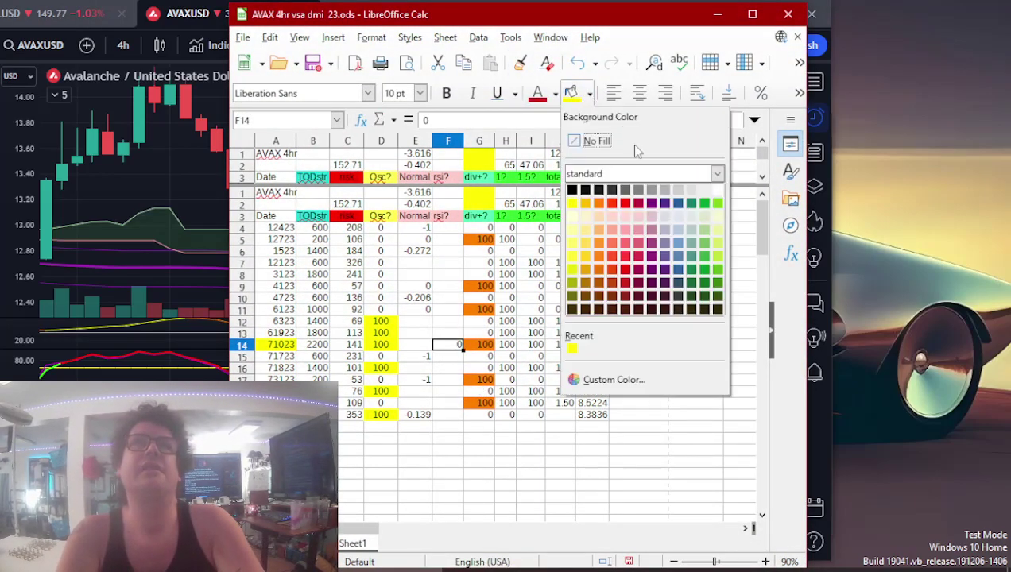
pyautogui.click(611, 203)
pyautogui.press('Down')
pyautogui.press('Down')
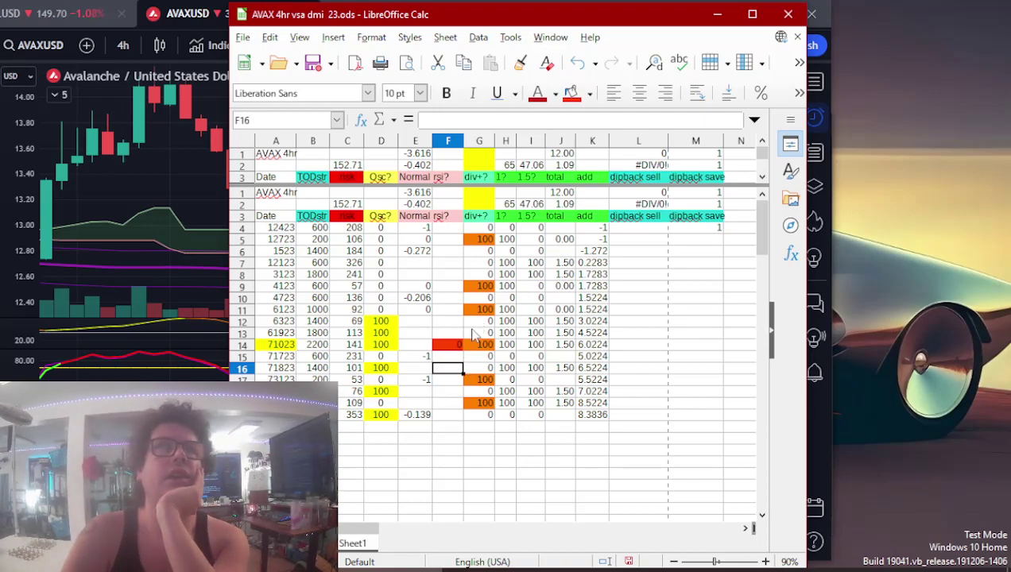
# - Close the AVAX spreadsheet with its changes saved, and minimize TradingView to reach the 4h folder
pyautogui.click(788, 13)
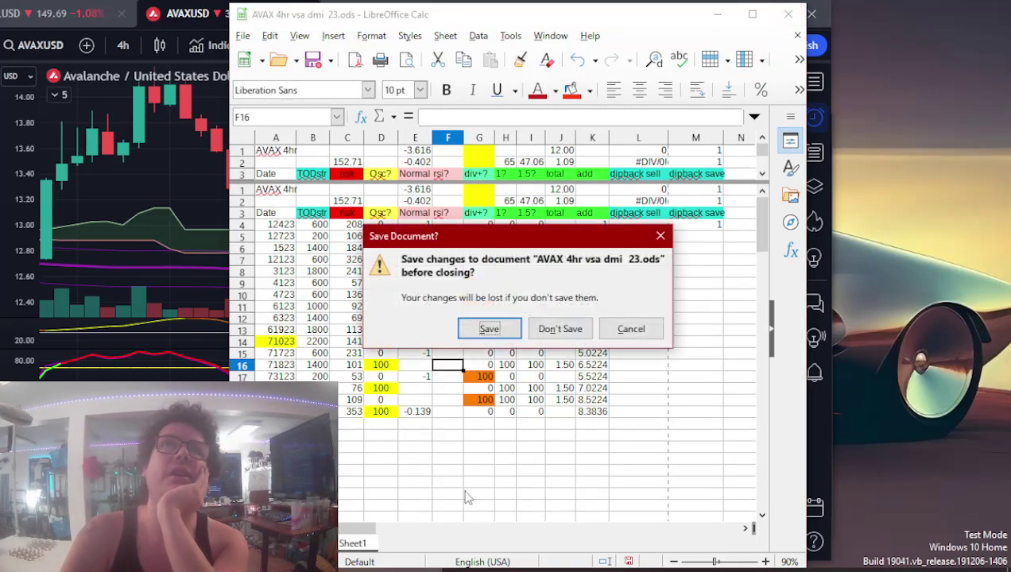
pyautogui.click(511, 335)
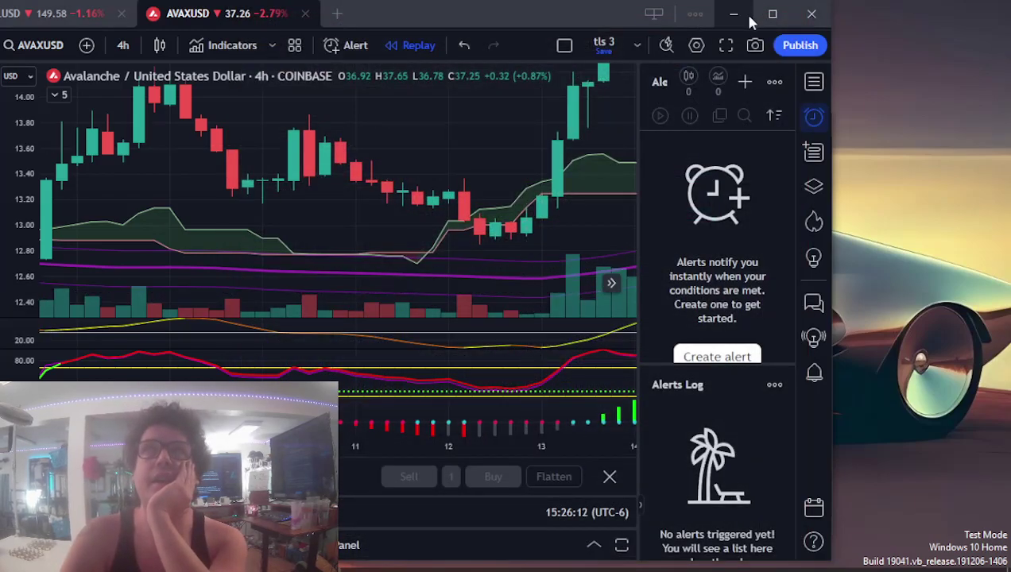
pyautogui.click(745, 23)
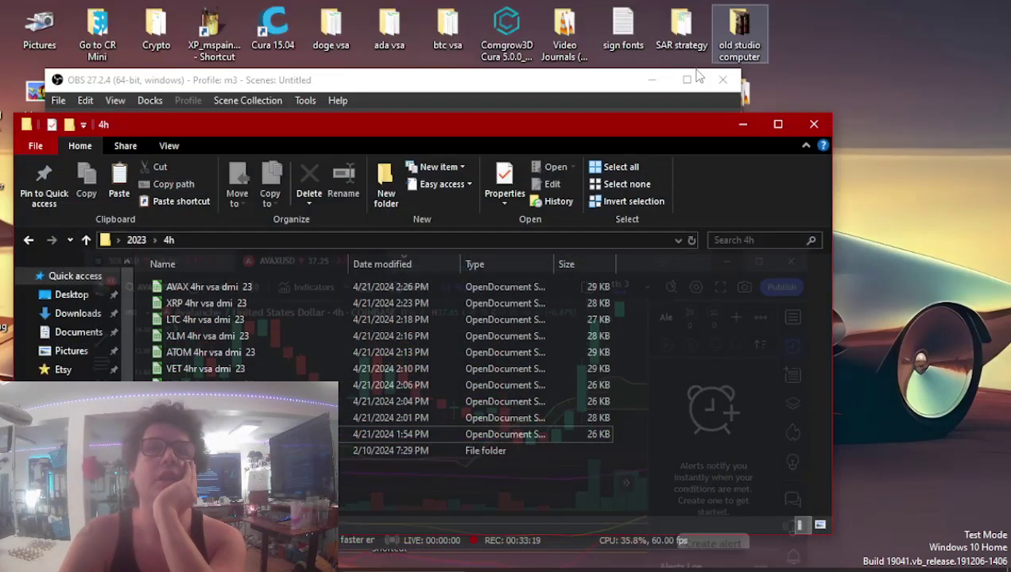
# - Create a new OpenDocument spreadsheet in the 4h folder and name it meta rsi-100
pyautogui.rightClick(289, 461)
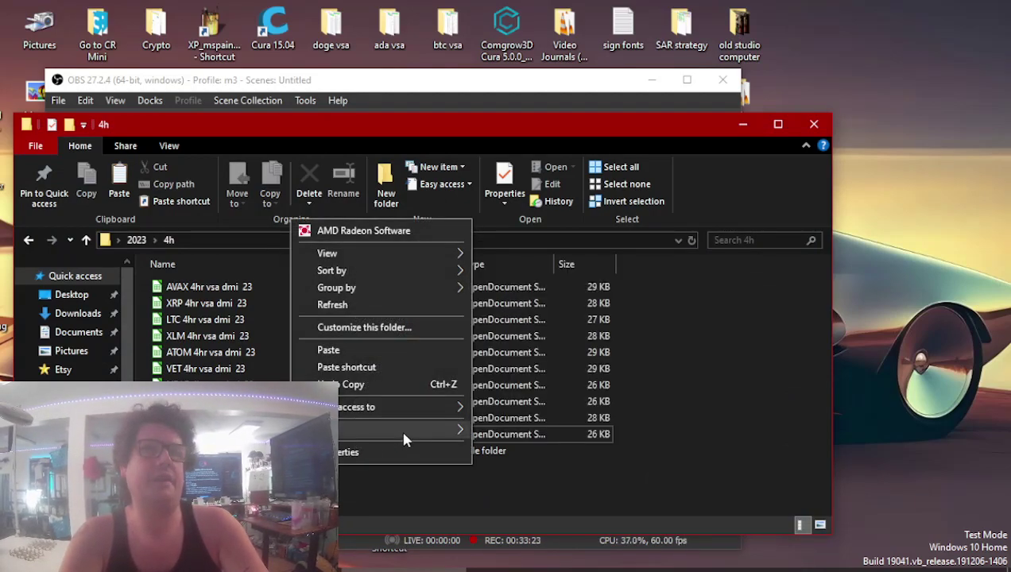
pyautogui.moveTo(400, 428)
pyautogui.click(559, 347)
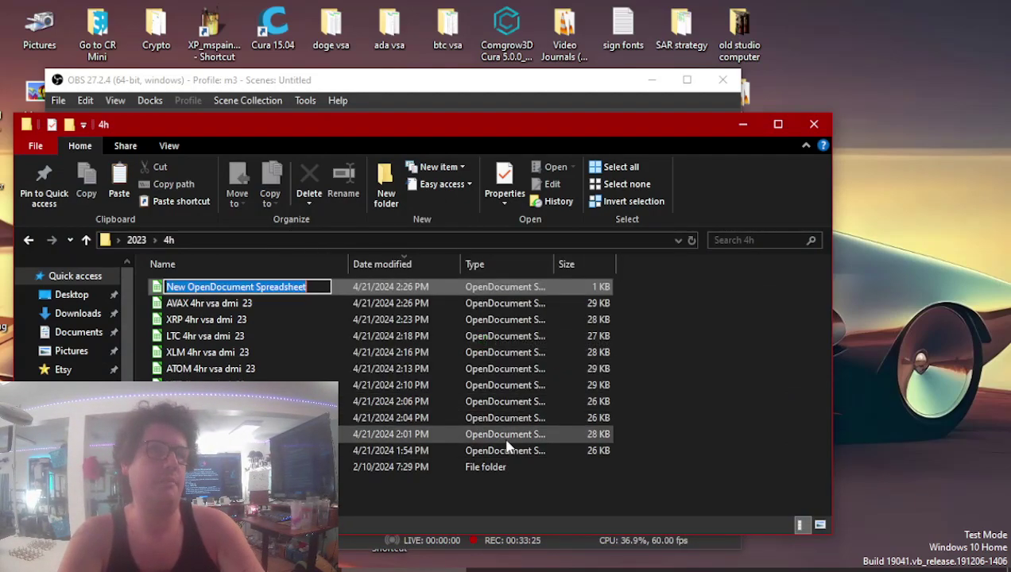
pyautogui.write('meta')
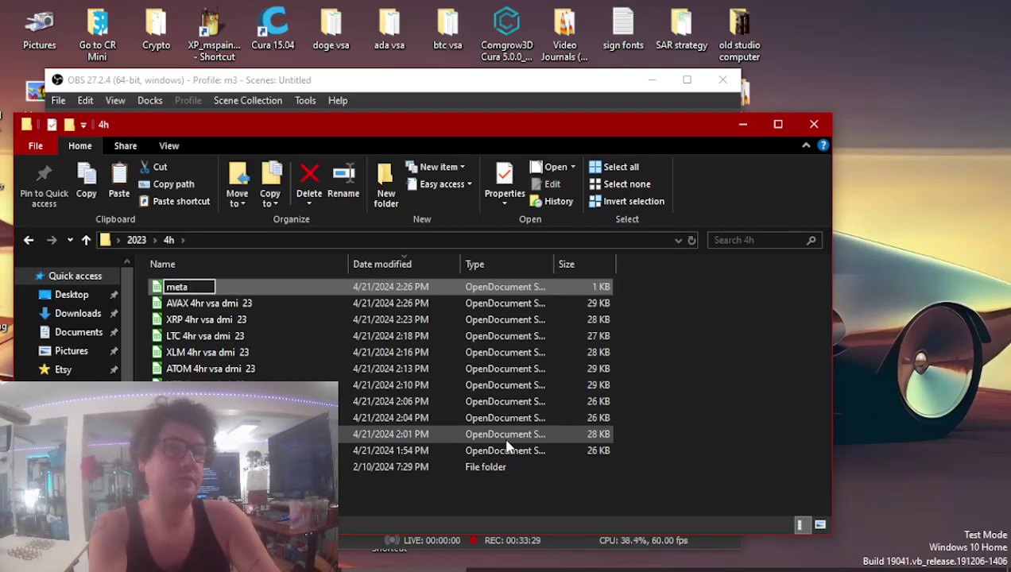
pyautogui.write(' rsi')
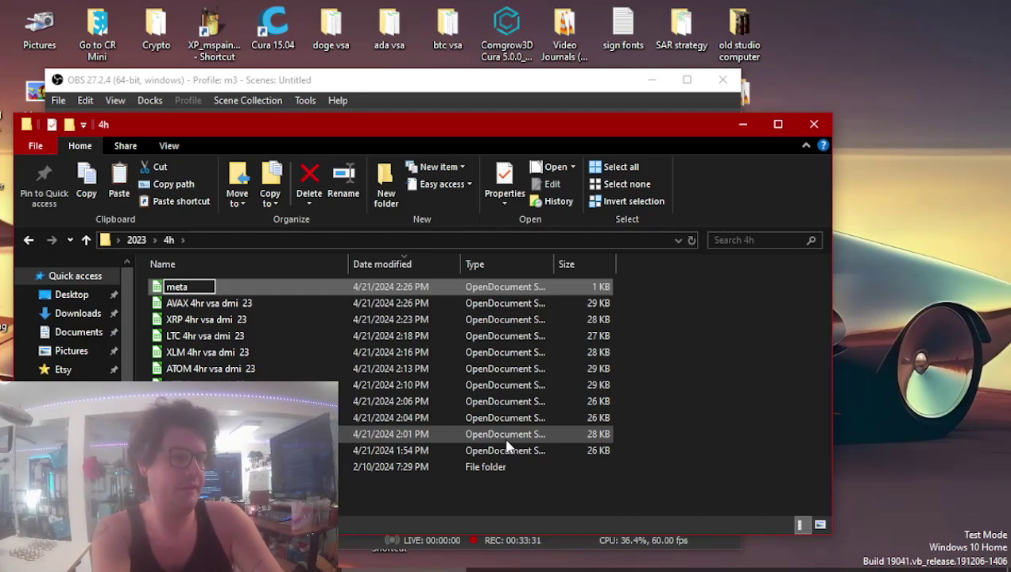
pyautogui.write('-100')
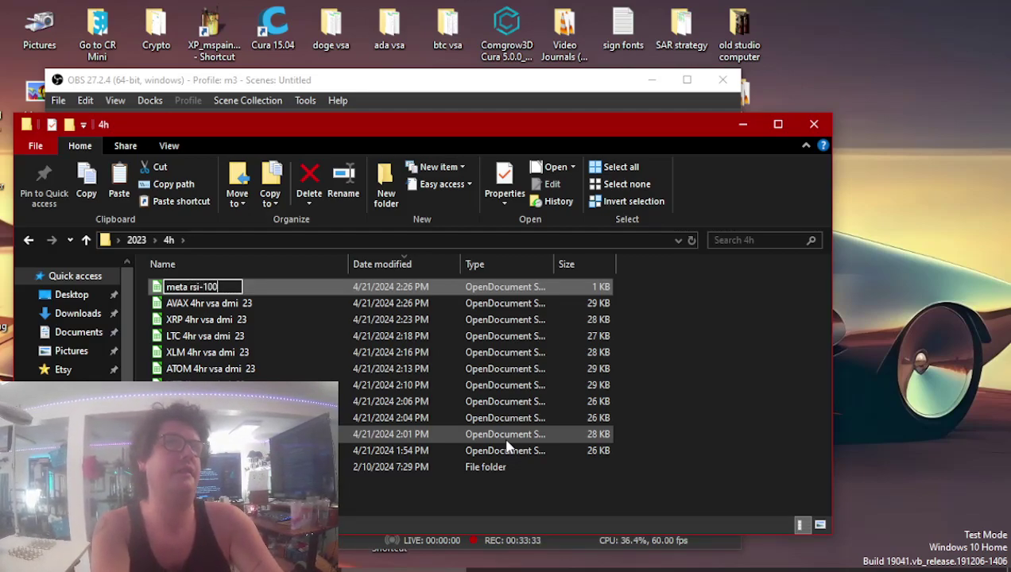
pyautogui.press('Return')
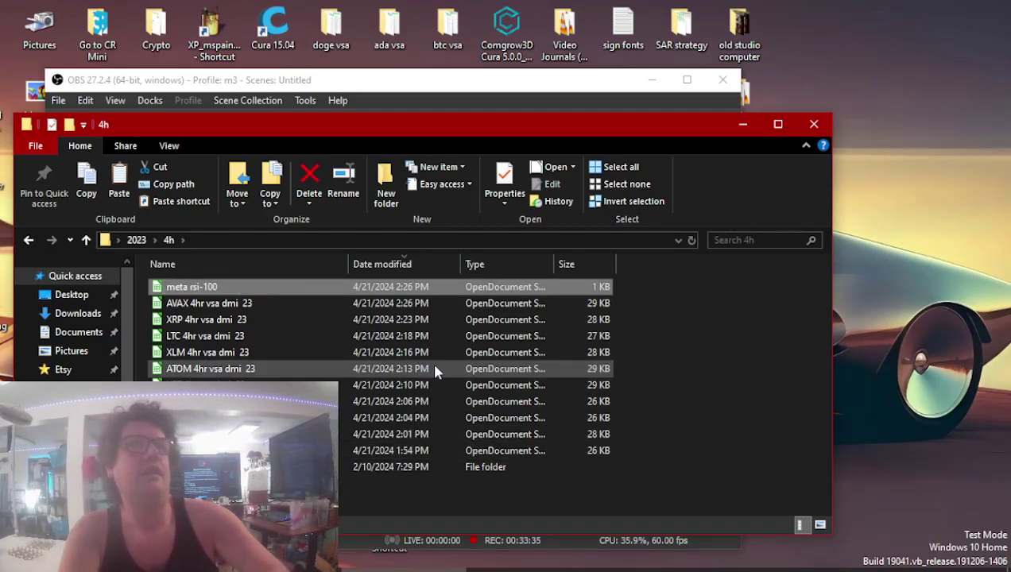
# - Open the meta rsi-100 spreadsheet and enter the headings rsi100s in C2 and rsi200s in D2
pyautogui.rightClick(339, 288)
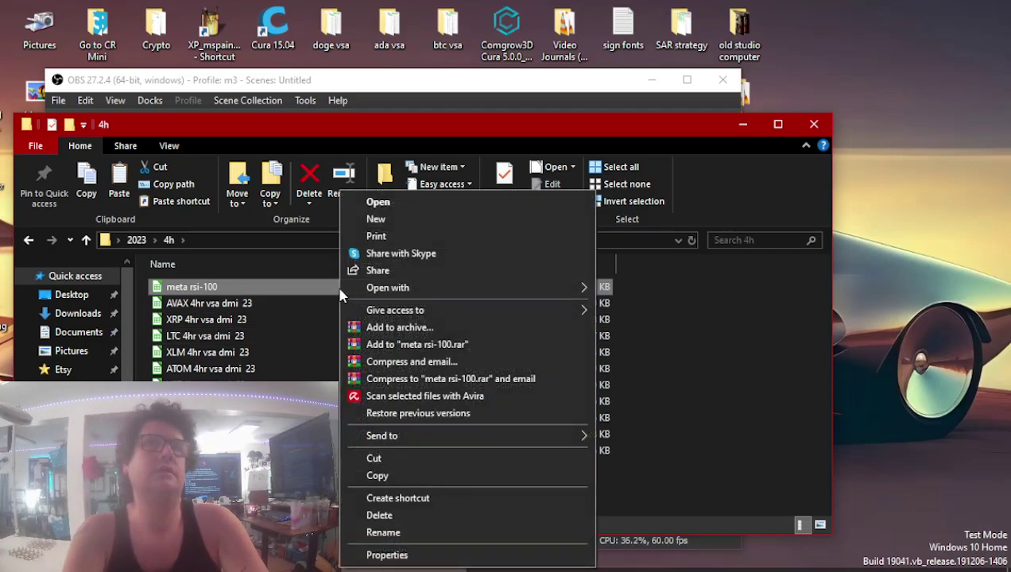
pyautogui.click(379, 203)
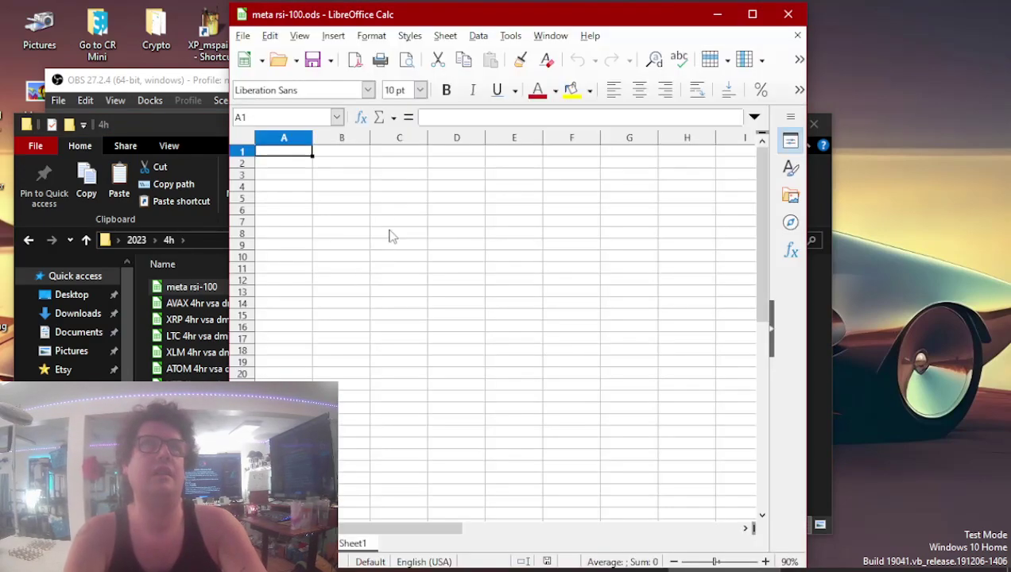
pyautogui.click(413, 164)
pyautogui.write('rsi100s')
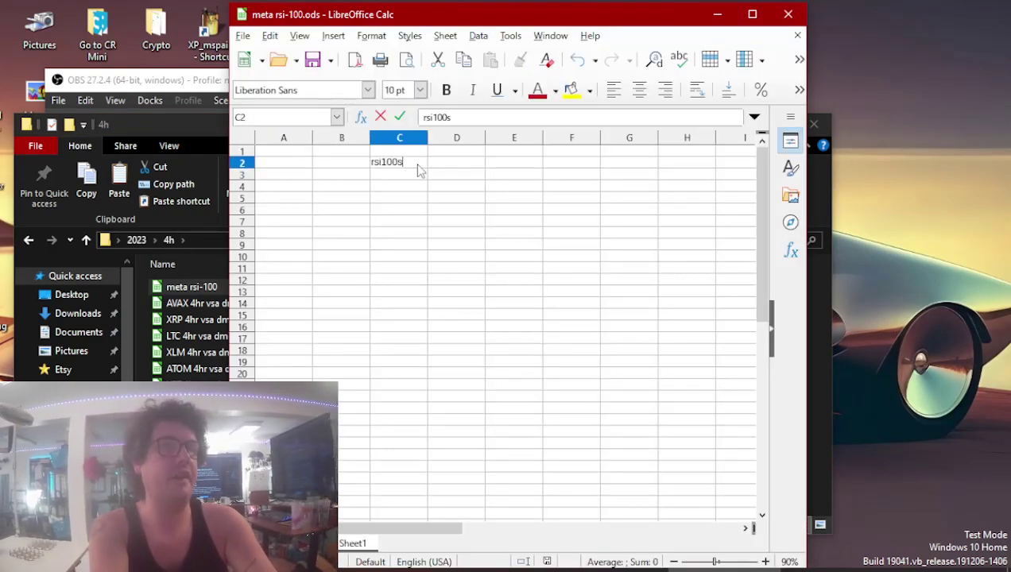
pyautogui.press('Return')
pyautogui.press('Up')
pyautogui.press('Right')
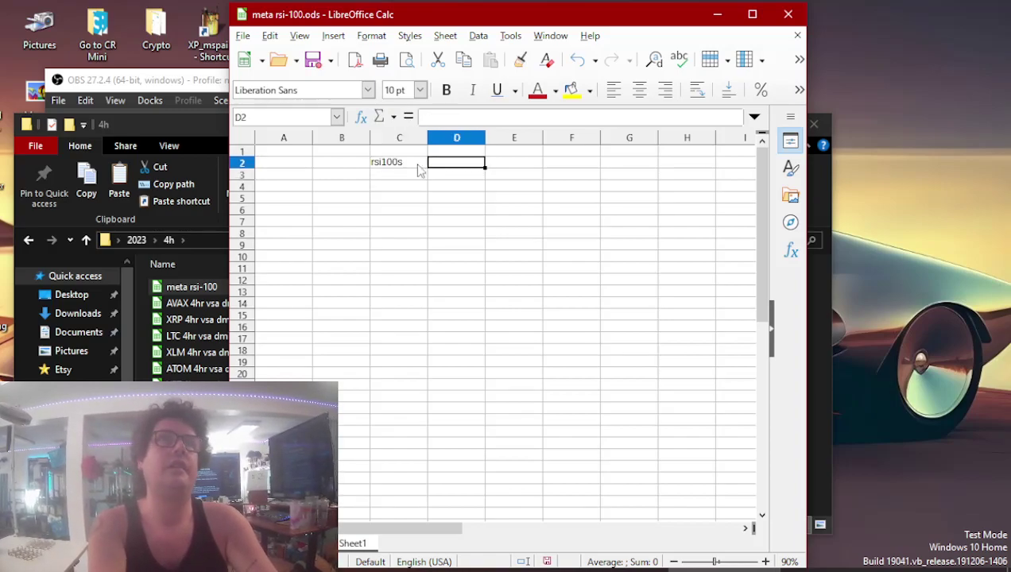
pyautogui.write('rsi200')
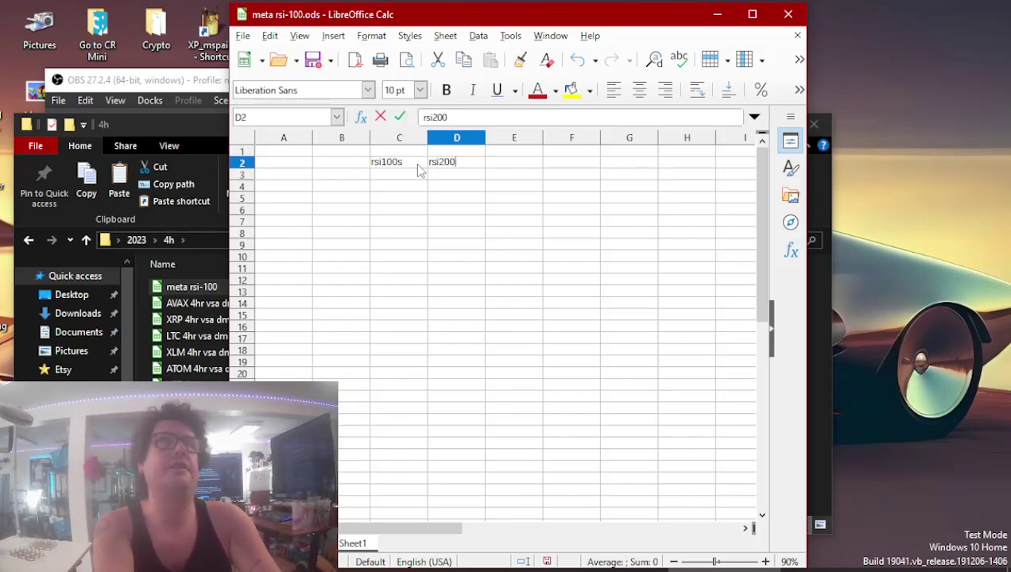
pyautogui.write('s')
pyautogui.press('Return')
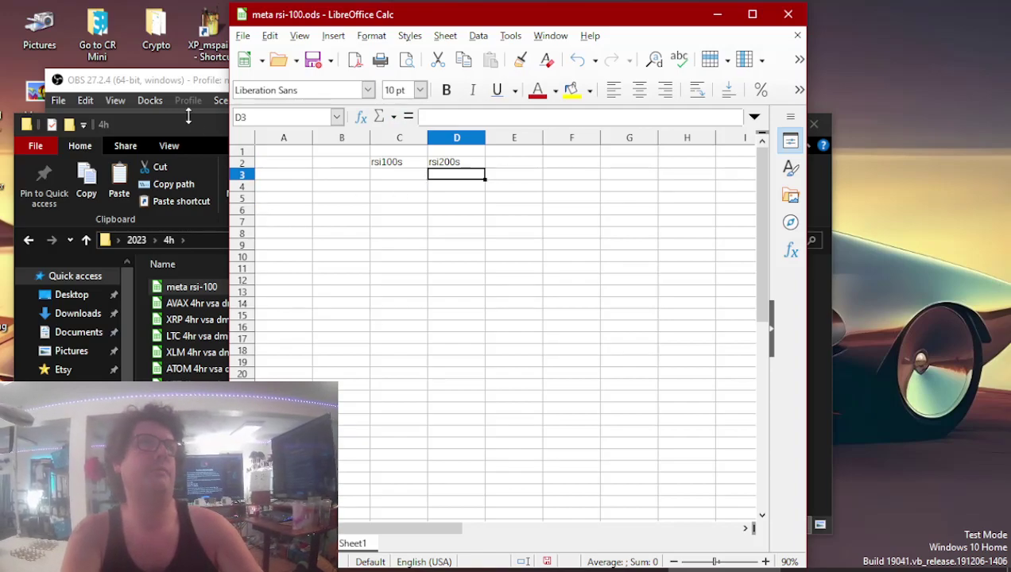
# - Bring up the 4h folder and open the coin backtest spreadsheets from it alongside meta rsi-100
pyautogui.click(610, 567)
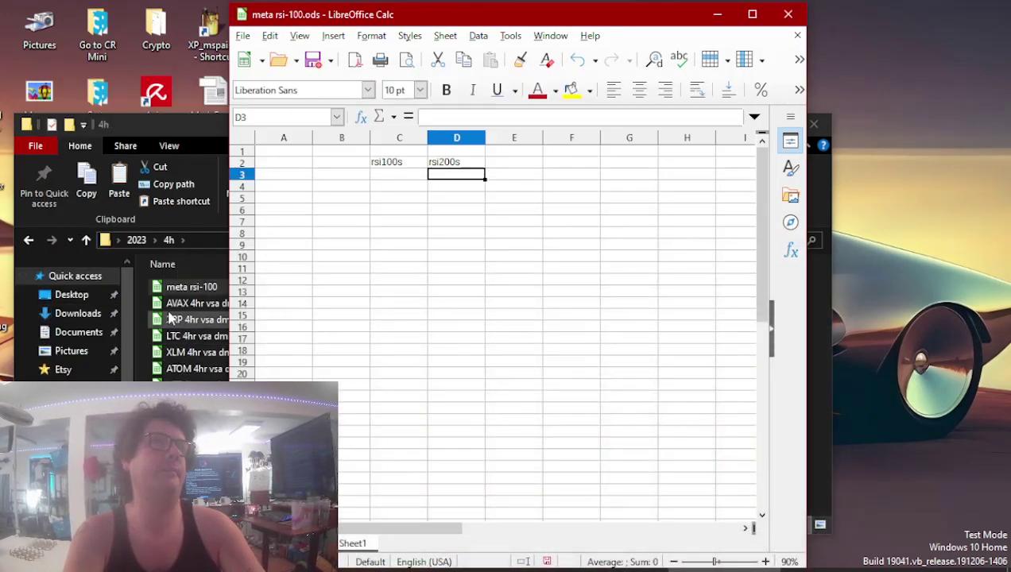
pyautogui.click(178, 306)
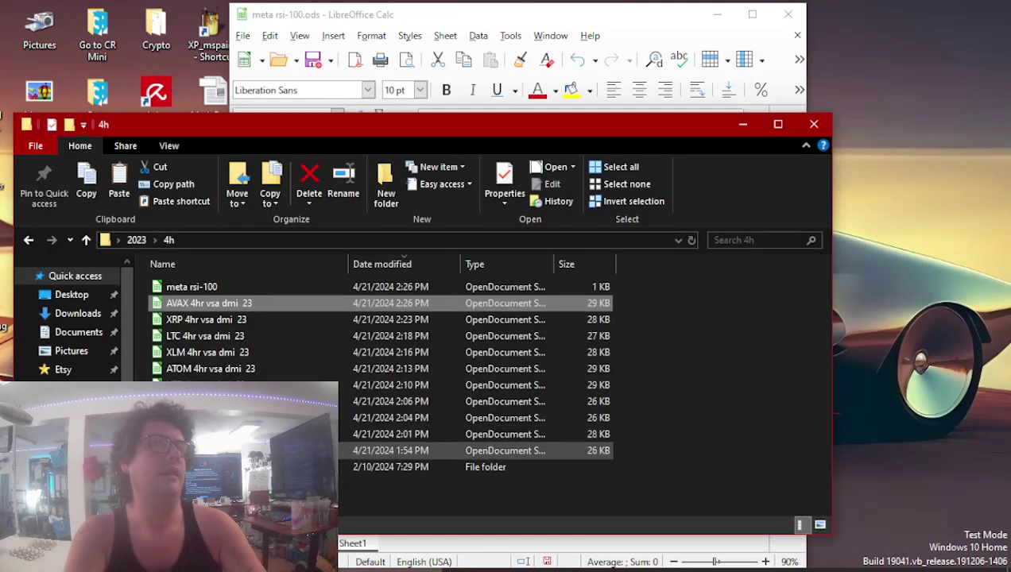
pyautogui.keyDown('shift'); pyautogui.click(238, 451); pyautogui.keyUp('shift')
pyautogui.press('Return')
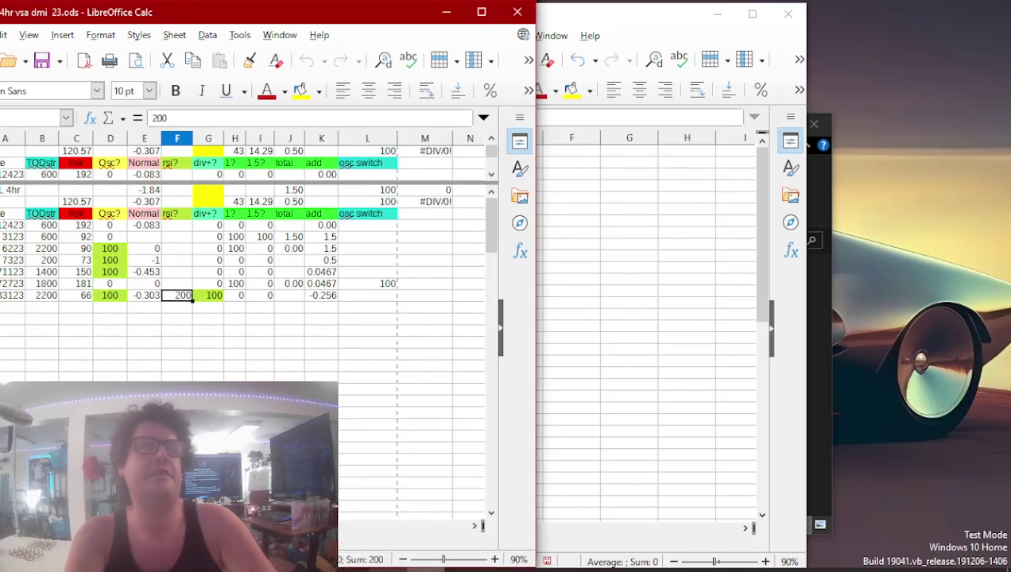
pyautogui.hotkey('alt', 'Tab')
pyautogui.hotkey('alt', 'Tab')
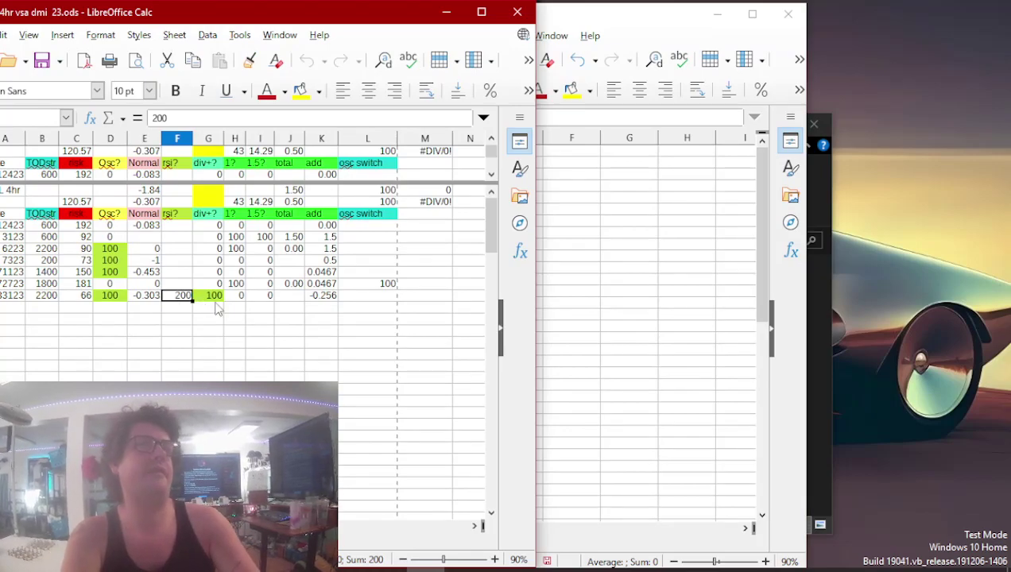
# - Copy the Normal formula =-20/66 from the row with rsi? 200 into D3 under rsi200s, and close the source spreadsheet
pyautogui.click(140, 297)
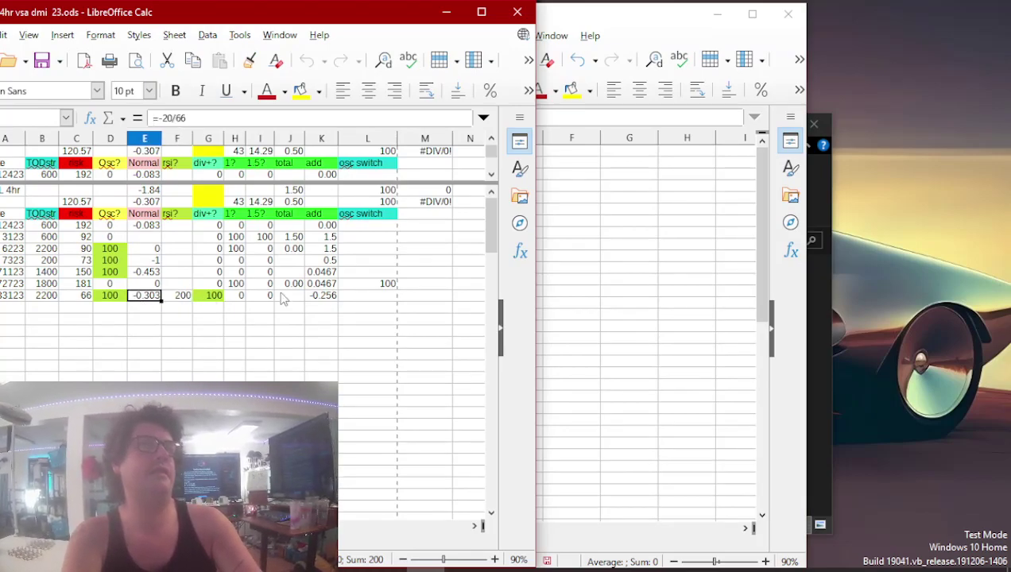
pyautogui.click(561, 190)
pyautogui.click(461, 178)
pyautogui.write('=-20/66')
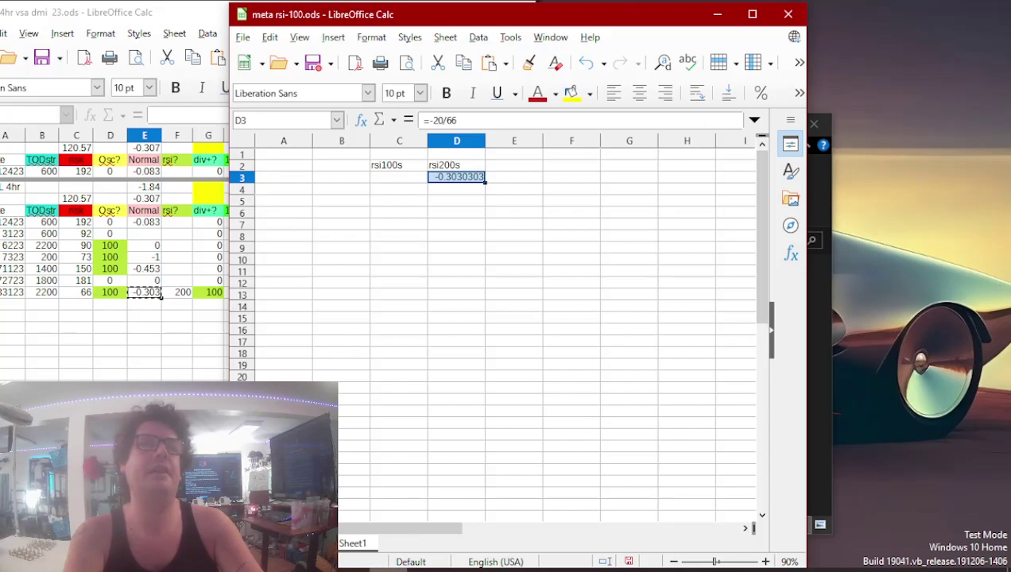
pyautogui.hotkey('alt', 'Tab')
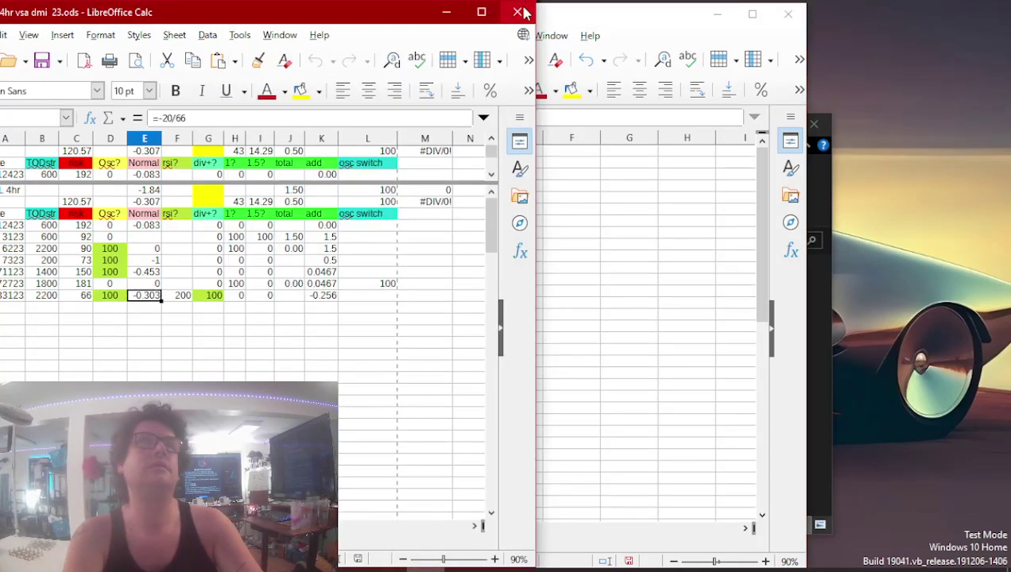
pyautogui.click(521, 12)
# - Check the two red rsi? cells holding 0 and add the heading rsi0s in E2 of meta rsi-100
pyautogui.click(125, 318)
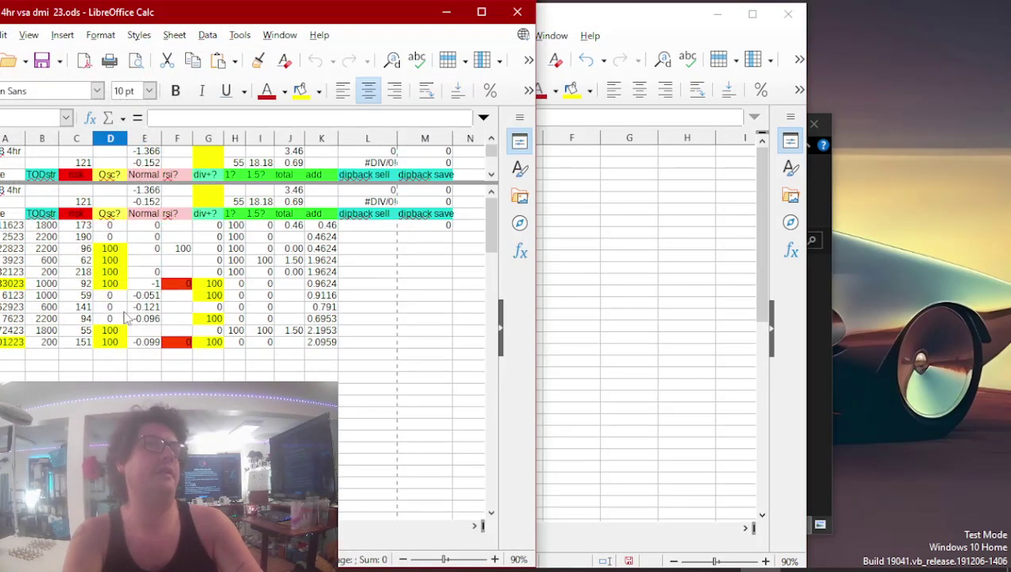
pyautogui.click(169, 285)
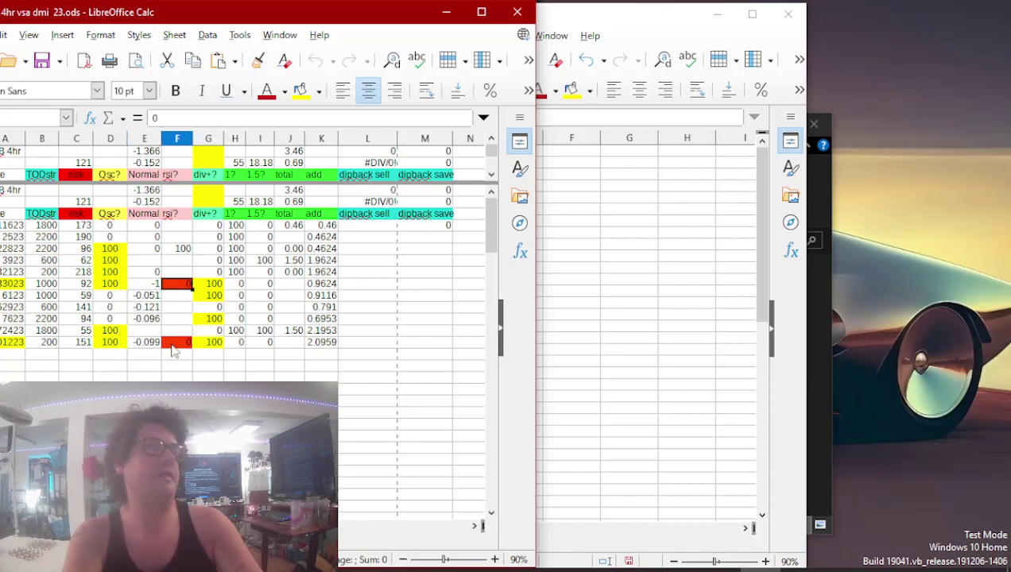
pyautogui.click(173, 343)
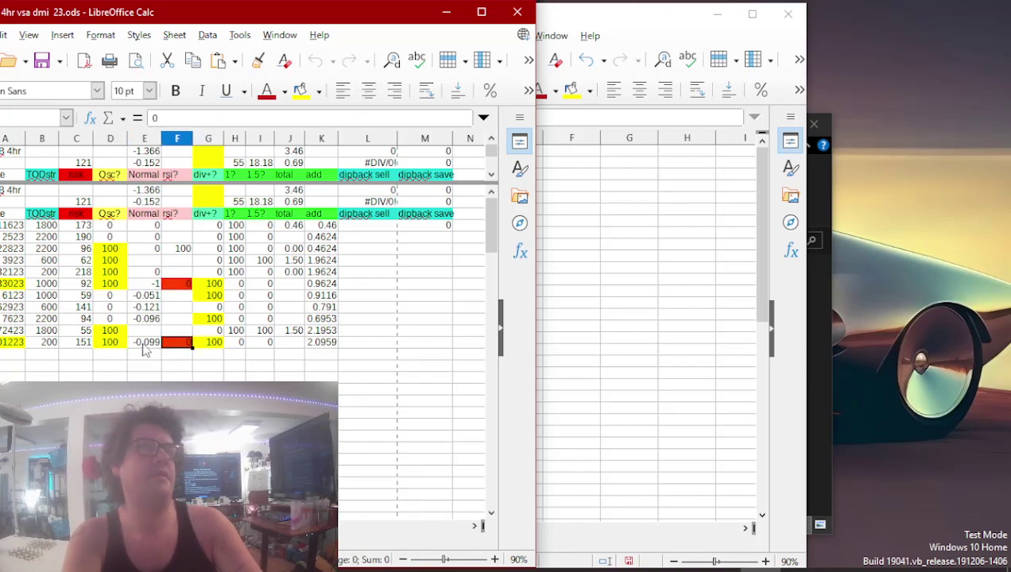
pyautogui.click(600, 225)
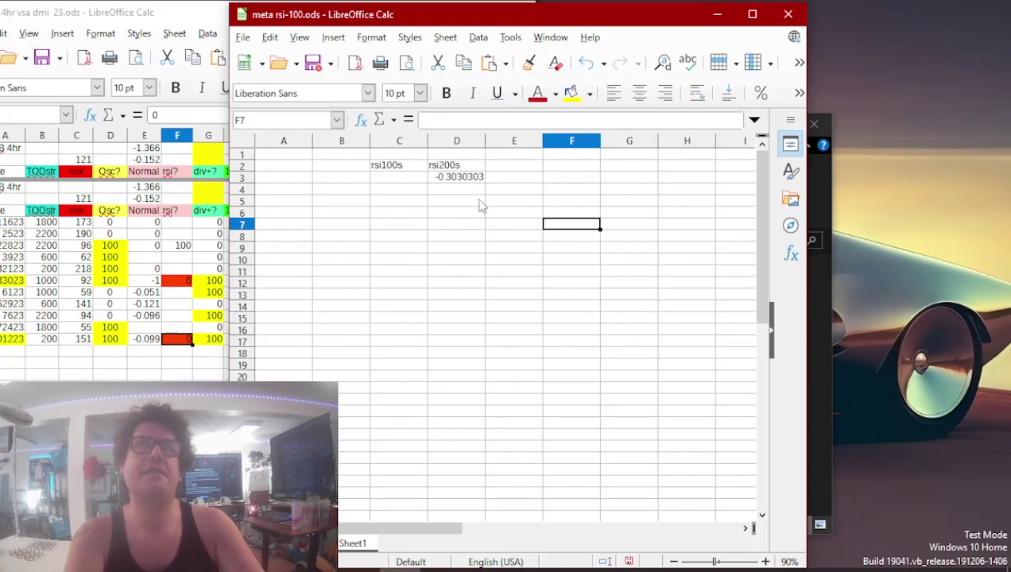
pyautogui.click(502, 170)
pyautogui.write('rsi0s')
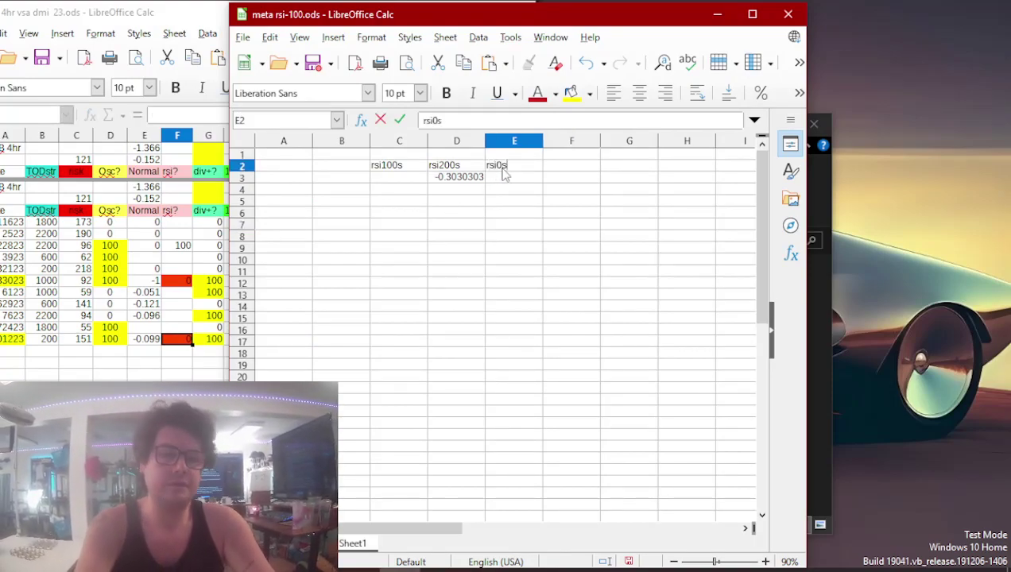
pyautogui.press('Return')
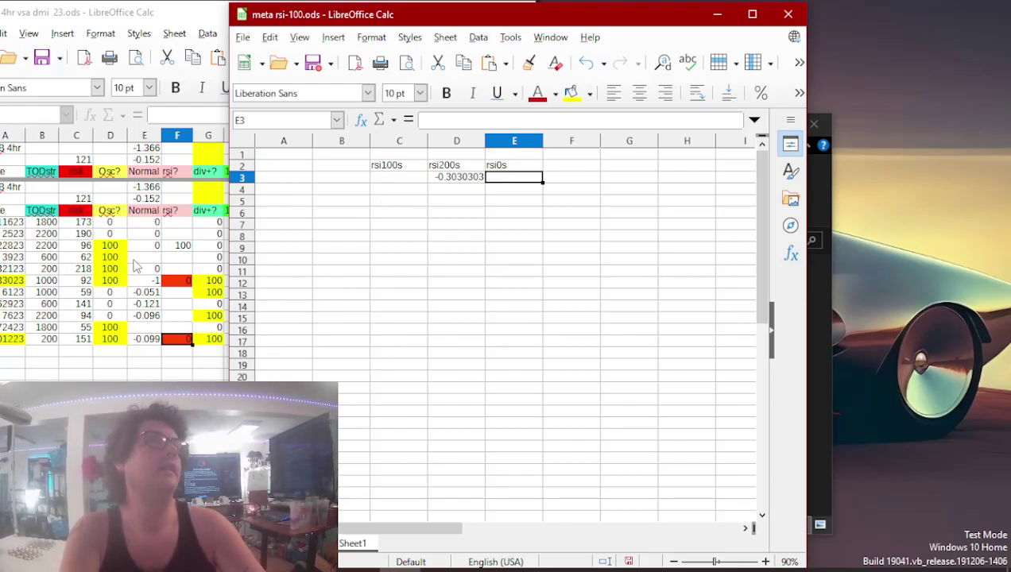
# - Copy the Normal values of the two red rsi? 0 rows, -1 and =-15/151, into E3 and E4 under rsi0s
pyautogui.click(144, 280)
pyautogui.hotkey('ctrl', 'c')
pyautogui.click(561, 191)
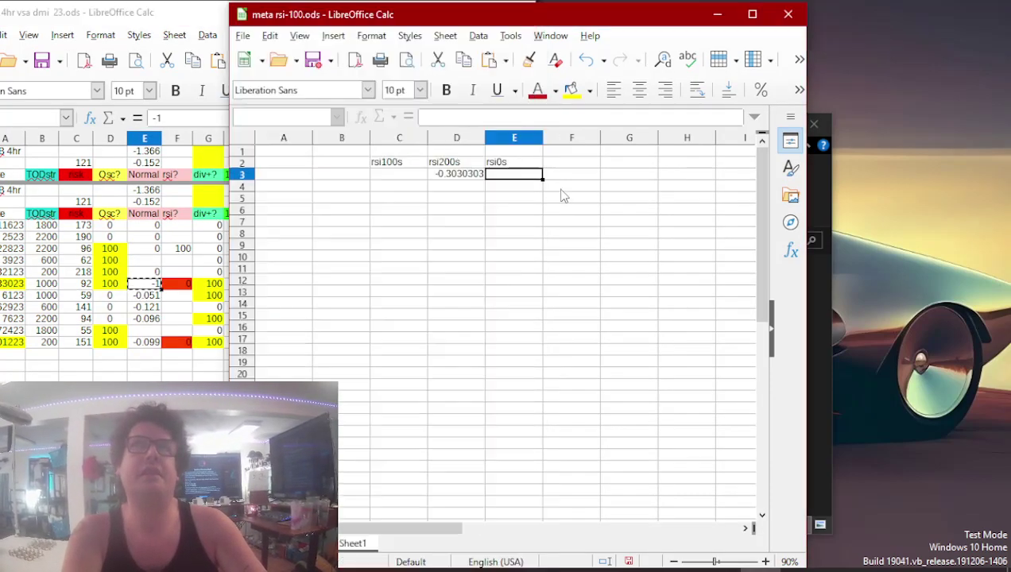
pyautogui.click(526, 178)
pyautogui.hotkey('ctrl', 'v')
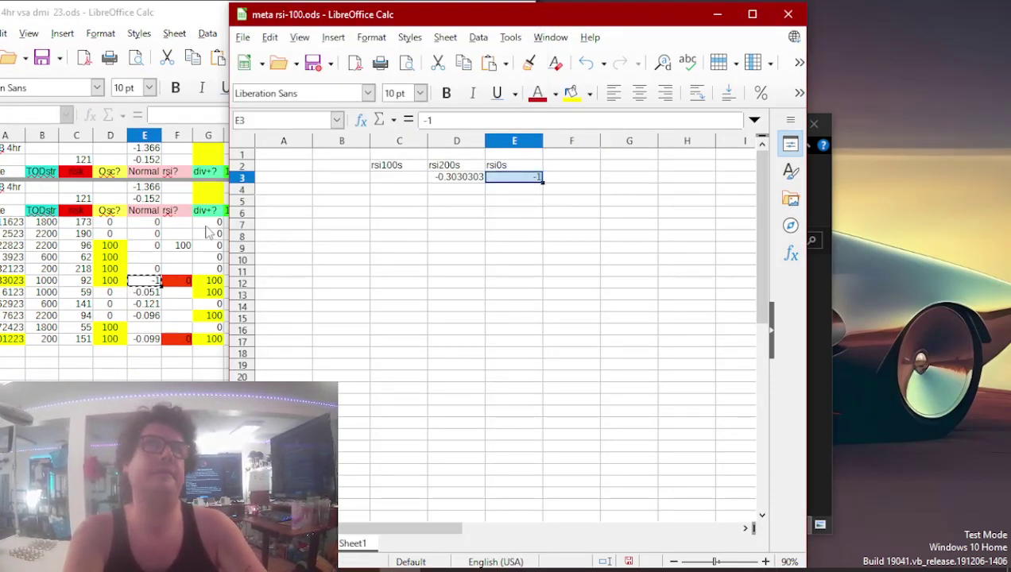
pyautogui.click(137, 334)
pyautogui.hotkey('ctrl', 'c')
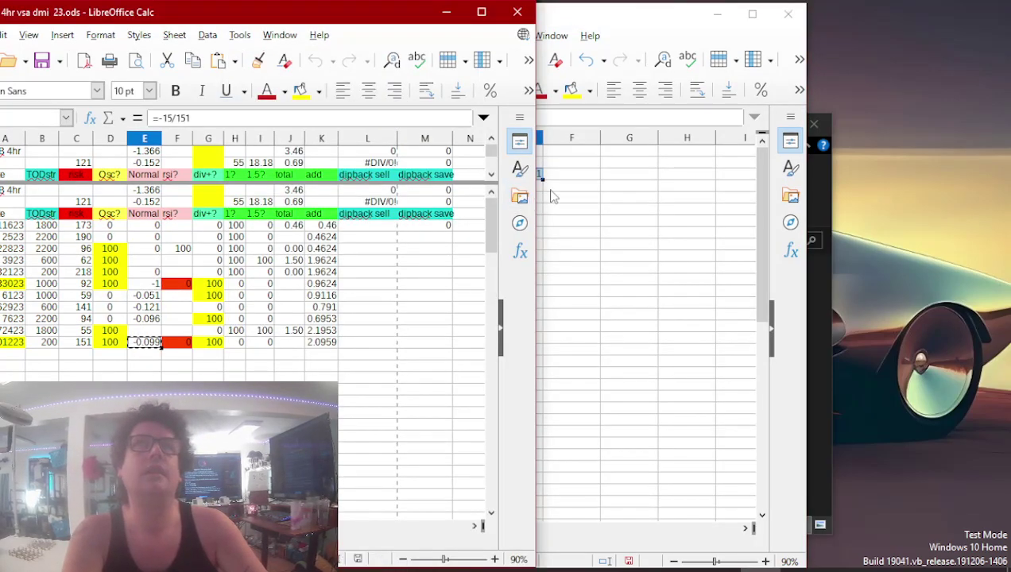
pyautogui.click(532, 194)
pyautogui.click(531, 194)
pyautogui.hotkey('ctrl', 'v')
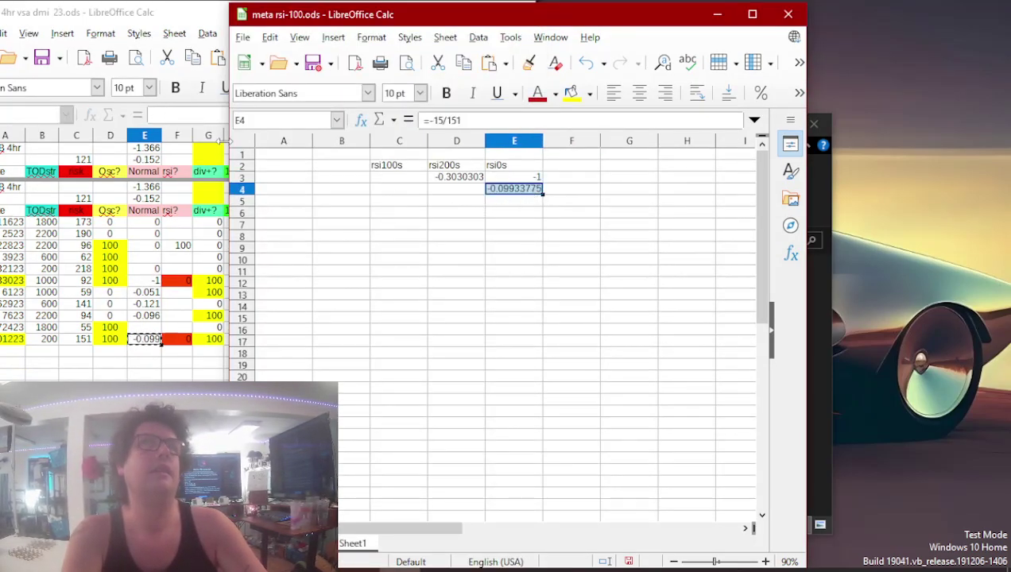
# - Insert a blank row above row 1 of meta rsi-100, and close the finished source spreadsheet
pyautogui.click(243, 153)
pyautogui.rightClick(242, 154)
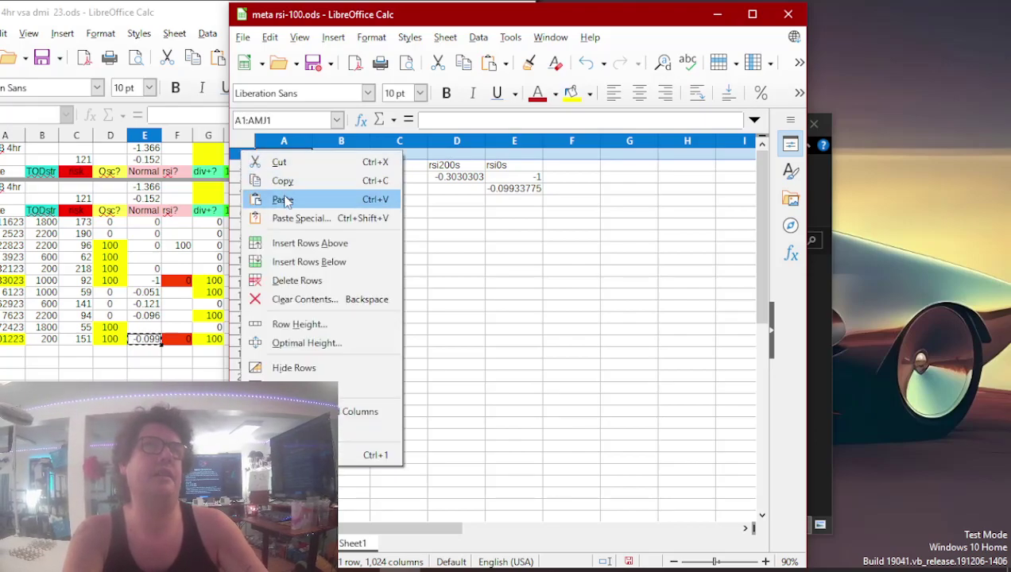
pyautogui.click(291, 247)
pyautogui.click(449, 189)
pyautogui.click(451, 212)
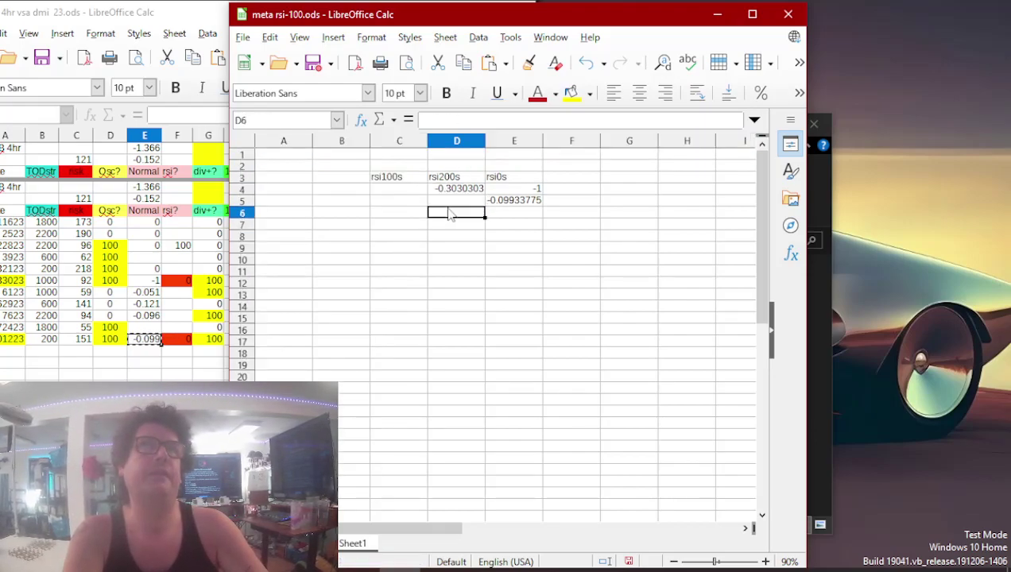
pyautogui.click(141, 381)
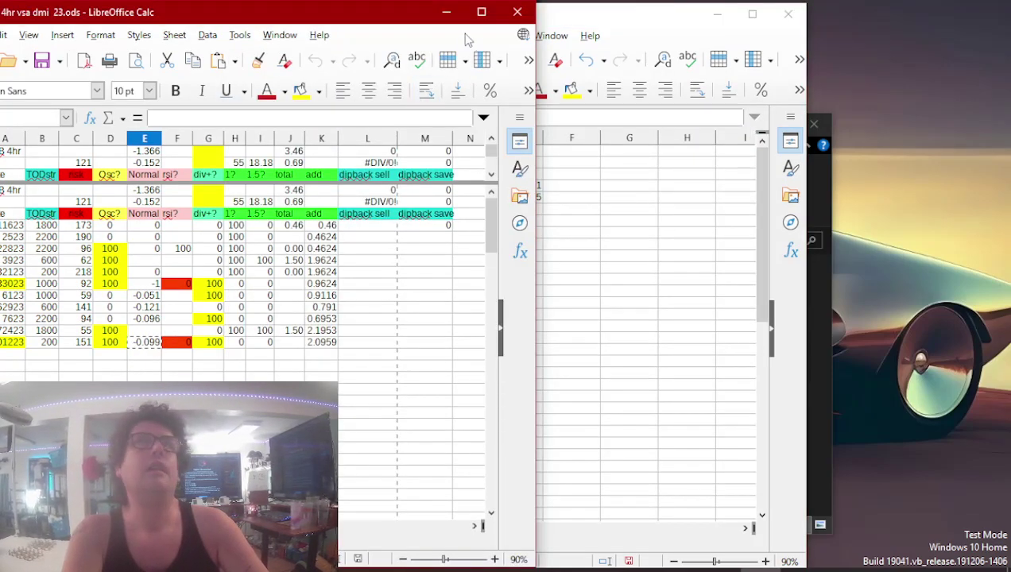
pyautogui.click(517, 12)
# - Copy the Normal formula =-7/123 from the row with the red rsi? 0 into E6 under rsi0s
pyautogui.click(210, 253)
pyautogui.click(211, 252)
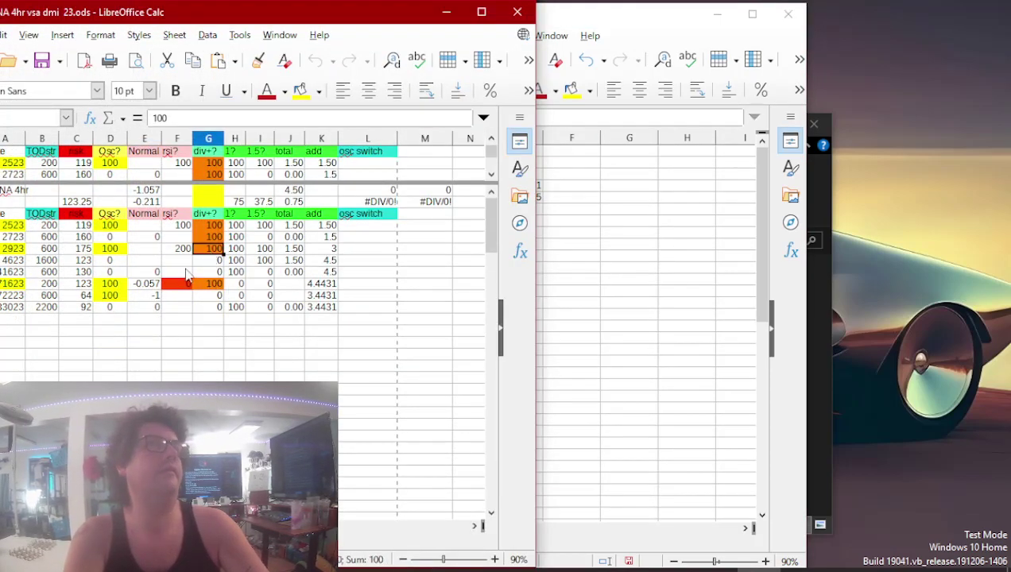
pyautogui.click(154, 284)
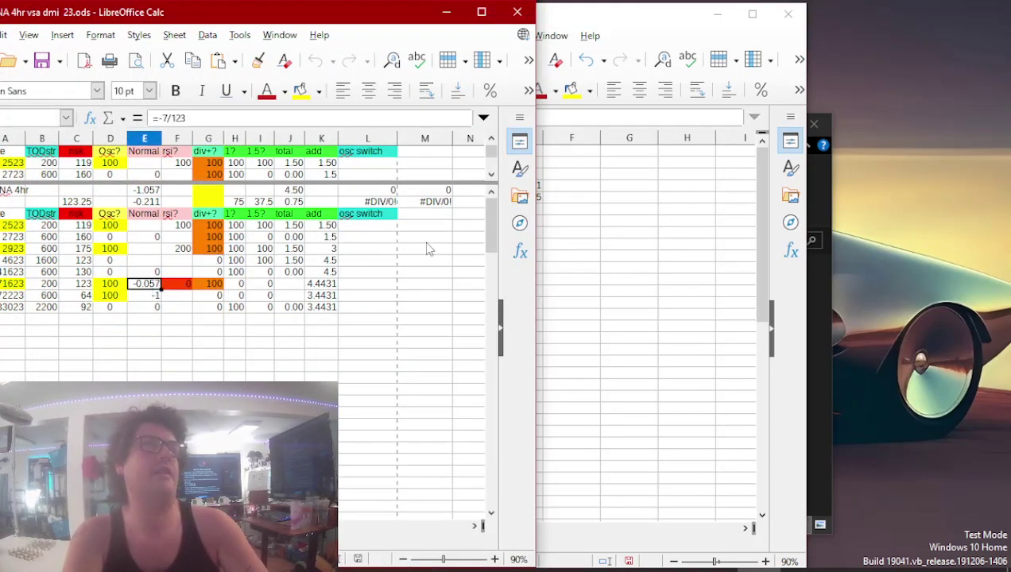
pyautogui.hotkey('ctrl', 'c')
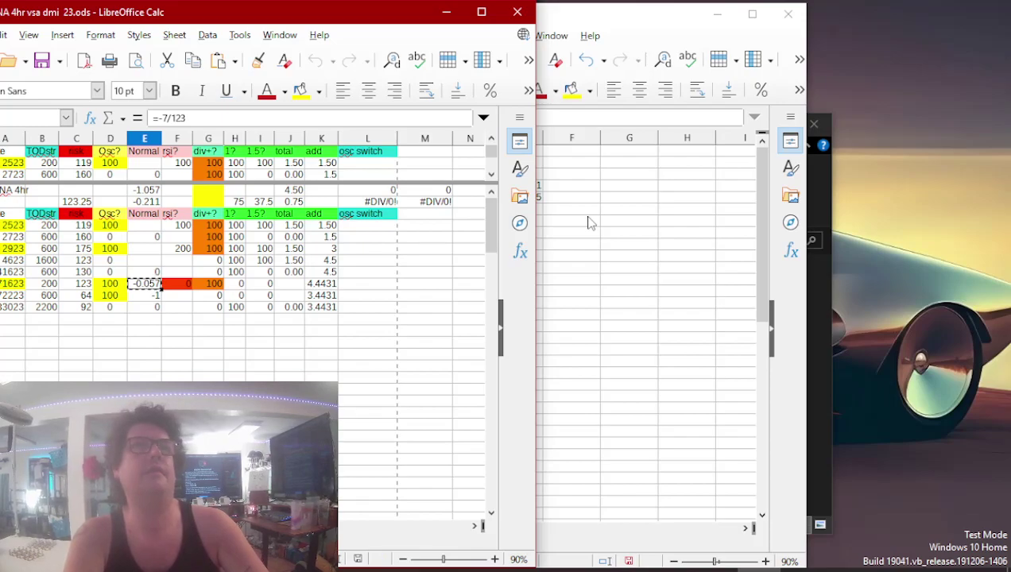
pyautogui.click(588, 223)
pyautogui.click(497, 213)
pyautogui.hotkey('ctrl', 'v')
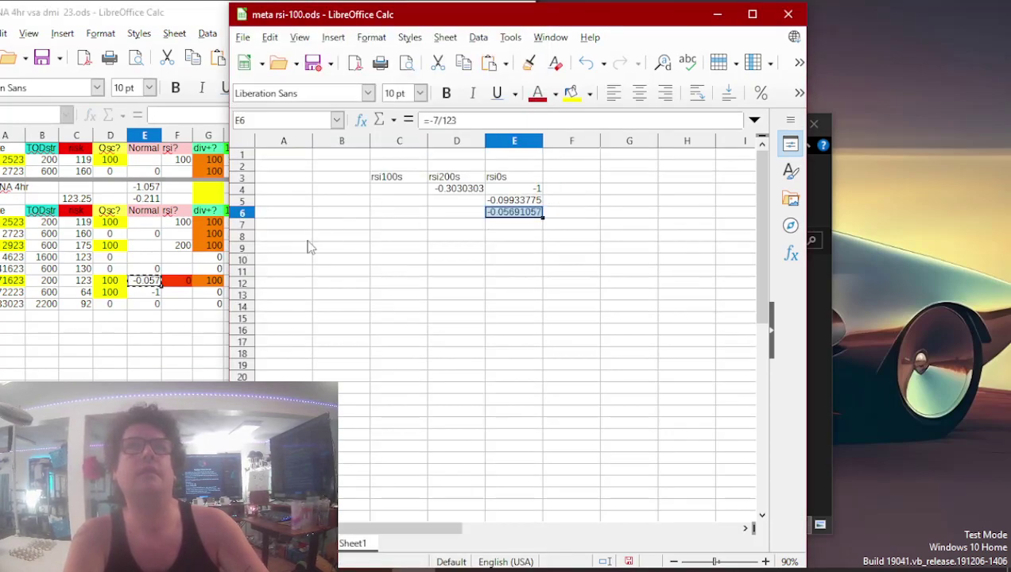
# - Copy the total 1.50 from the 2523 row with rsi? 100 into C4 under rsi100s
pyautogui.click(218, 309)
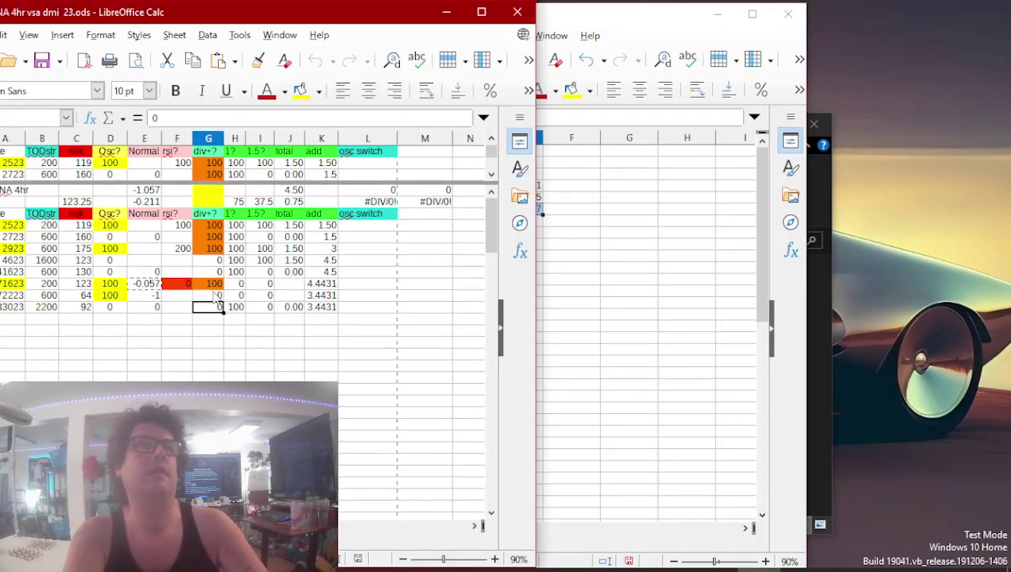
pyautogui.click(294, 228)
pyautogui.click(584, 219)
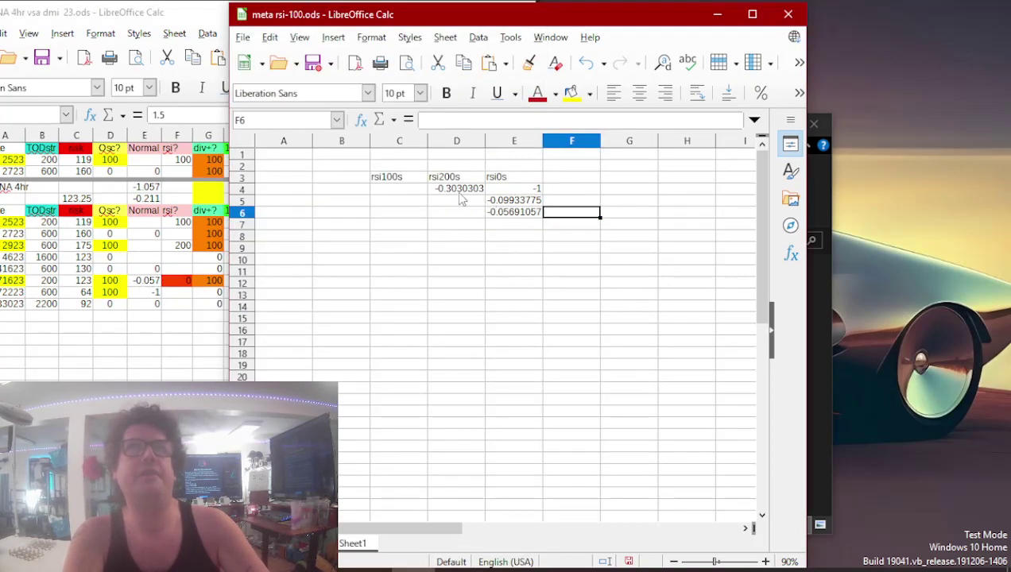
pyautogui.click(415, 190)
pyautogui.hotkey('ctrl', 'v')
# - Copy the total 1.50 from the 2923 row with rsi? 200 into D5 under rsi200s, and close the source spreadsheet
pyautogui.click(165, 250)
pyautogui.click(288, 251)
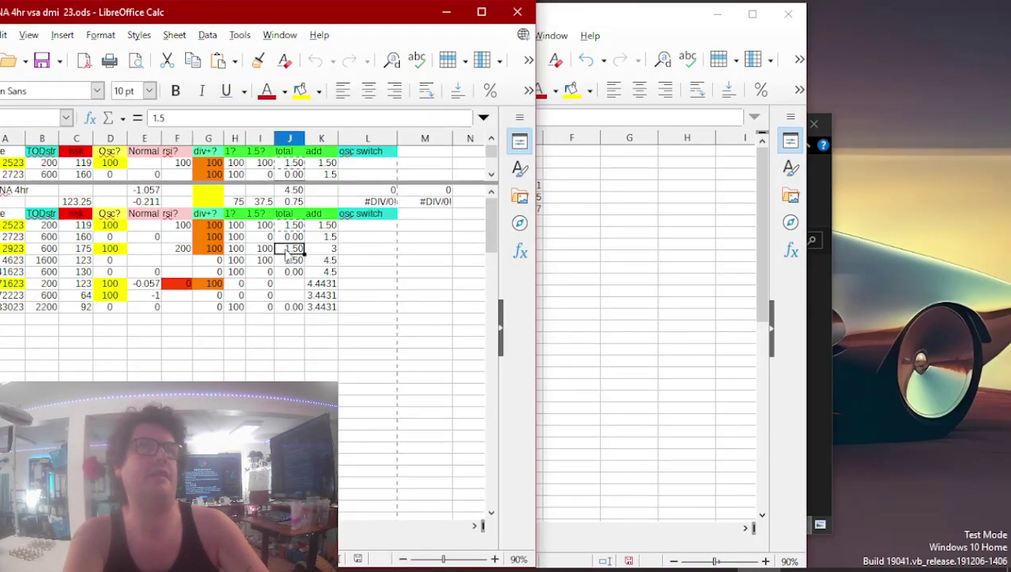
pyautogui.click(578, 233)
pyautogui.click(457, 204)
pyautogui.hotkey('ctrl', 'v')
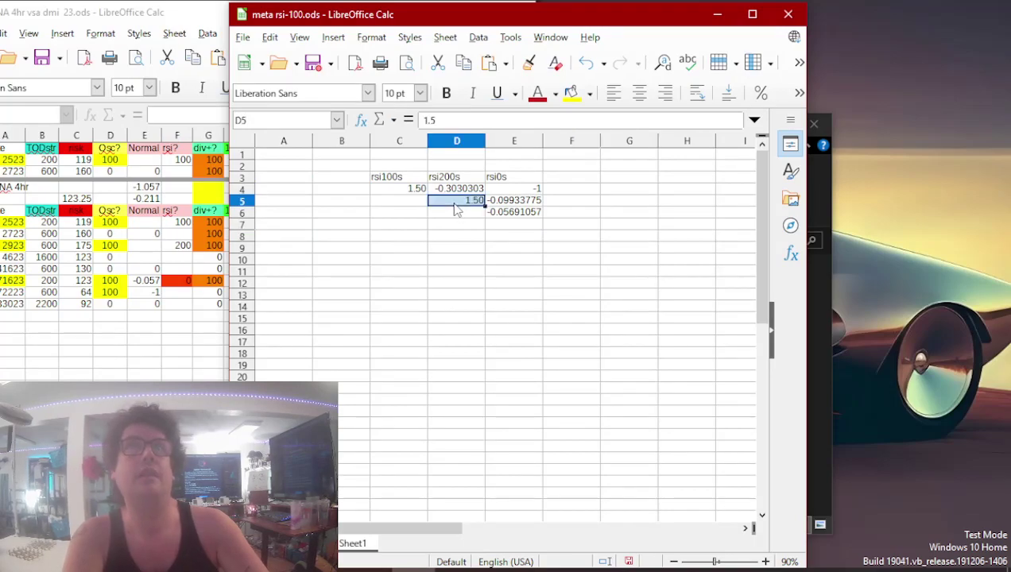
pyautogui.click(144, 353)
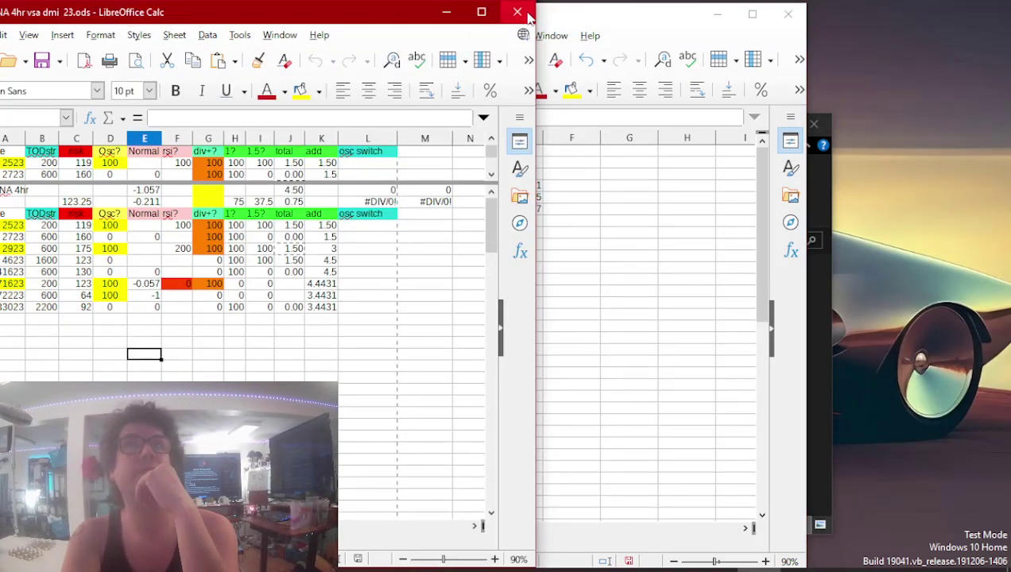
pyautogui.click(528, 14)
# - Copy the Normal values of the two rows with rsi? 200, -0.424 and =-8/338, into D6 and D7 under rsi200s
pyautogui.click(55, 226)
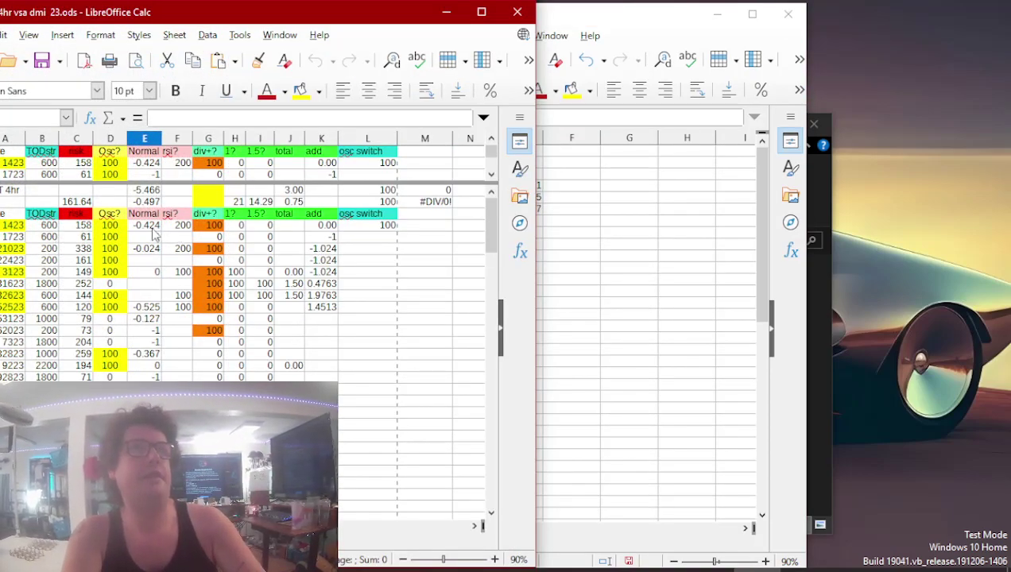
pyautogui.hotkey('ctrl', 'c')
pyautogui.click(641, 223)
pyautogui.click(449, 215)
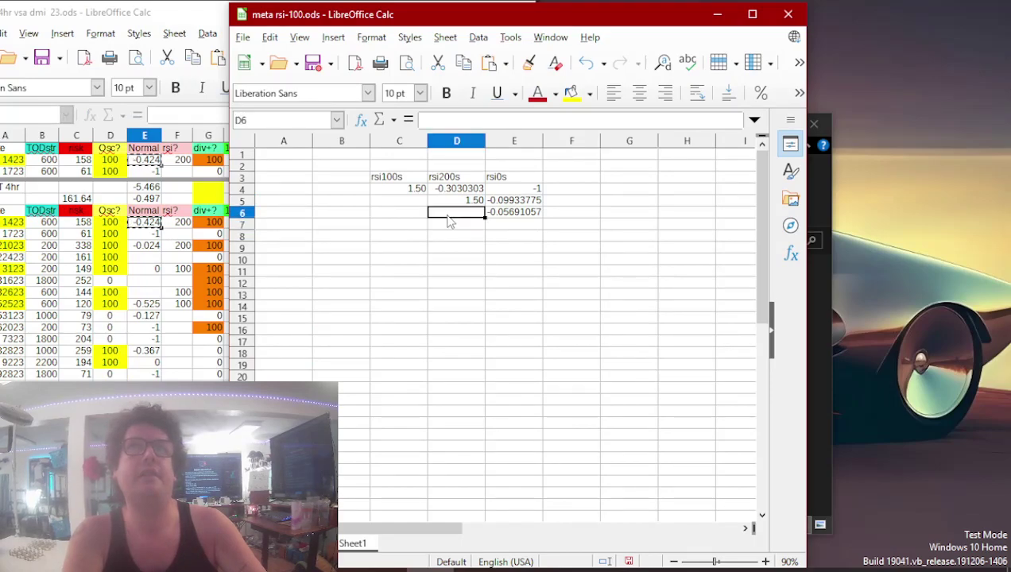
pyautogui.hotkey('ctrl', 'v')
pyautogui.click(144, 251)
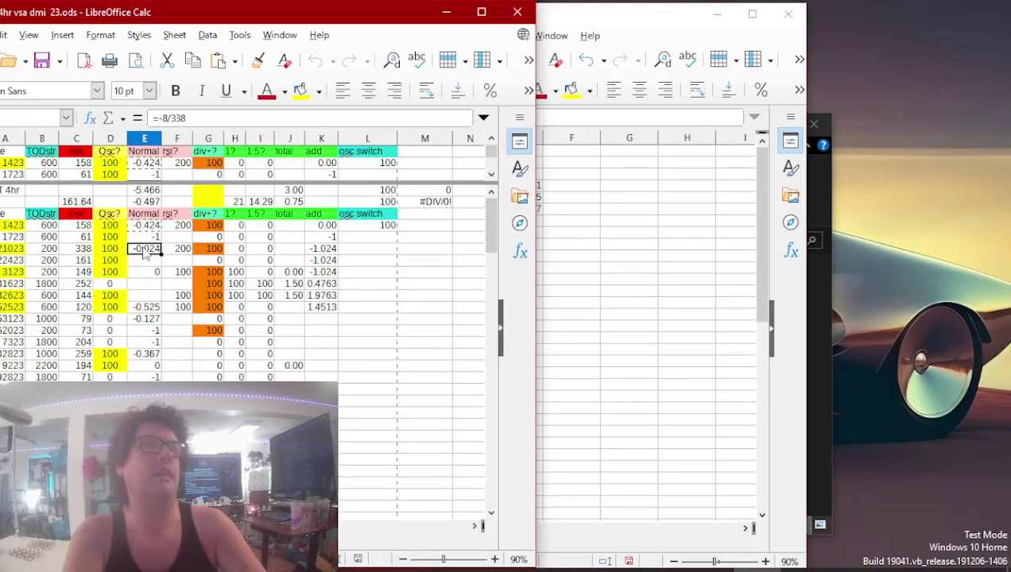
pyautogui.hotkey('ctrl', 'c')
pyautogui.click(561, 261)
pyautogui.click(477, 225)
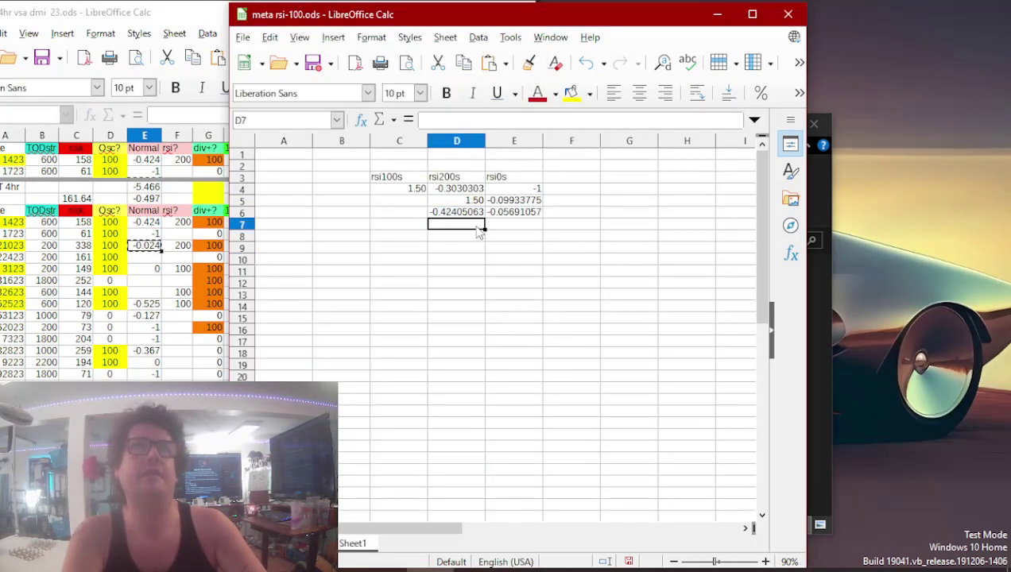
pyautogui.hotkey('ctrl', 'v')
# - Copy the total 1.50 from the row with risk 144 and rsi? 100 into C5 under rsi100s
pyautogui.click(186, 280)
pyautogui.click(187, 272)
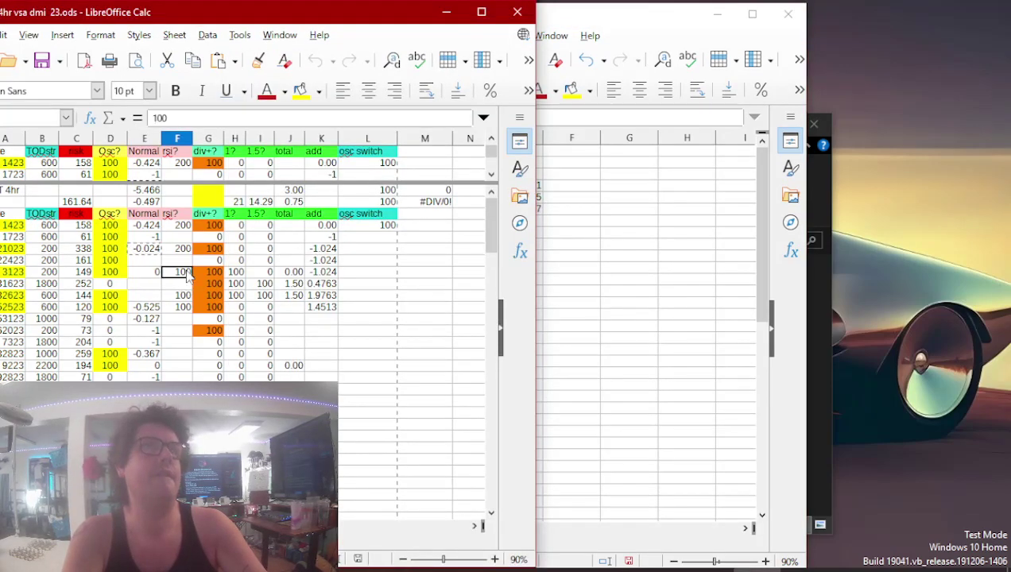
pyautogui.click(284, 272)
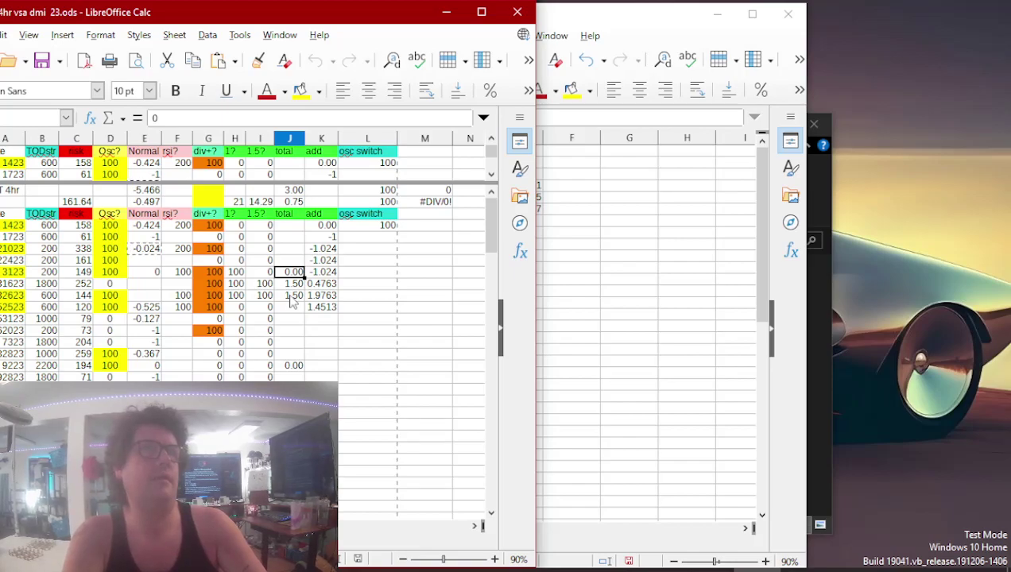
pyautogui.click(290, 296)
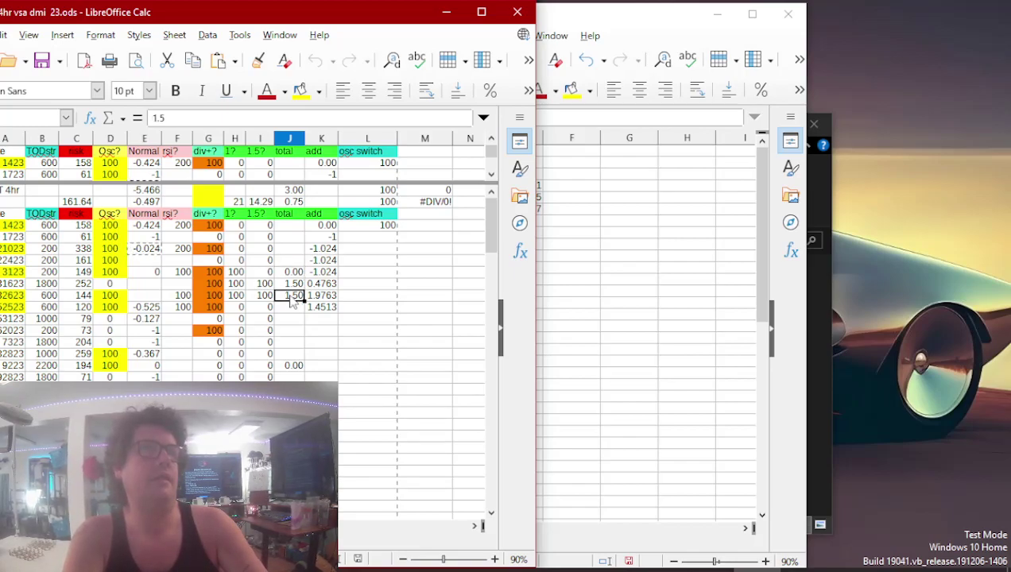
pyautogui.click(586, 284)
pyautogui.click(409, 204)
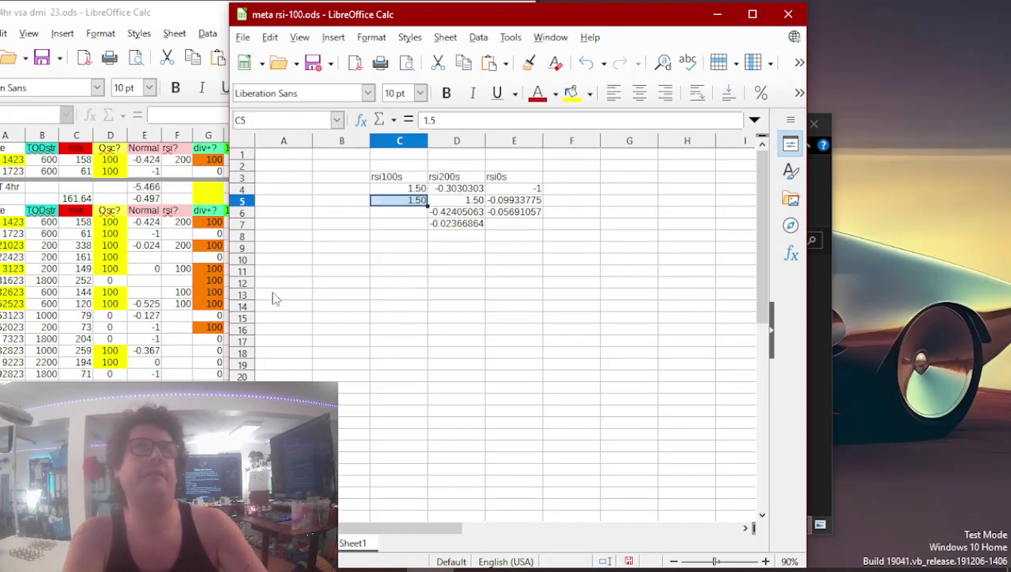
# - Copy the Normal formula =-63/120 from the row with rsi? 100 into C6 under rsi100s, and close the source spreadsheet
pyautogui.click(159, 337)
pyautogui.click(156, 309)
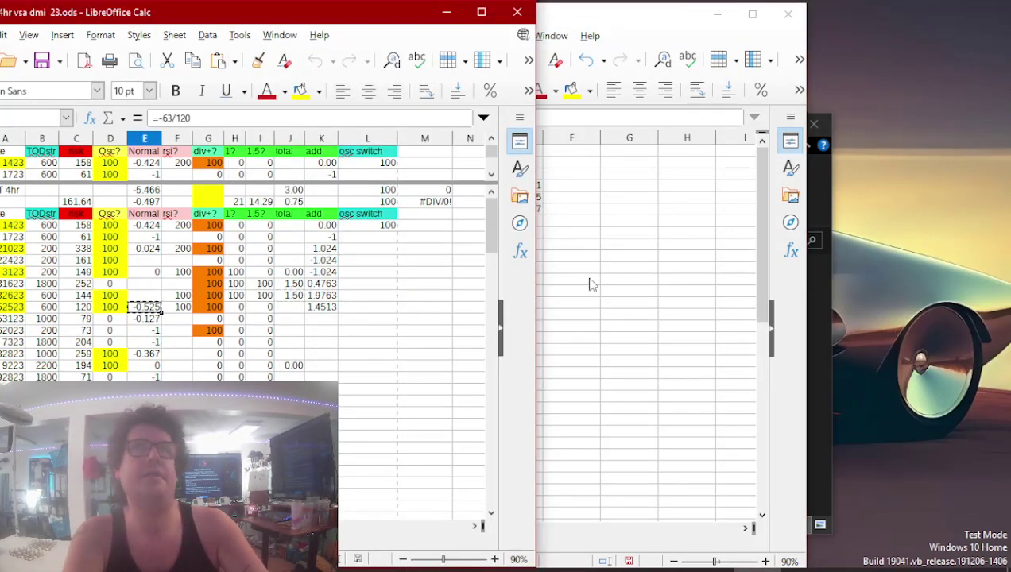
pyautogui.click(590, 284)
pyautogui.click(394, 212)
pyautogui.hotkey('ctrl', 'v')
pyautogui.click(178, 377)
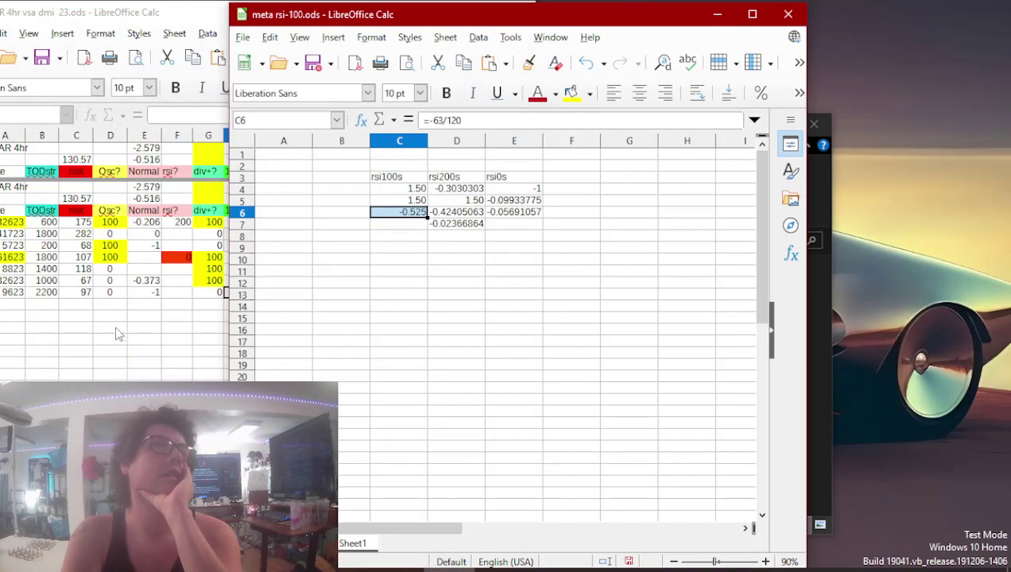
# - Copy the Normal formula =-36/175 from the AR spreadsheet's row with rsi? 200 into D8 under rsi200s
pyautogui.click(117, 333)
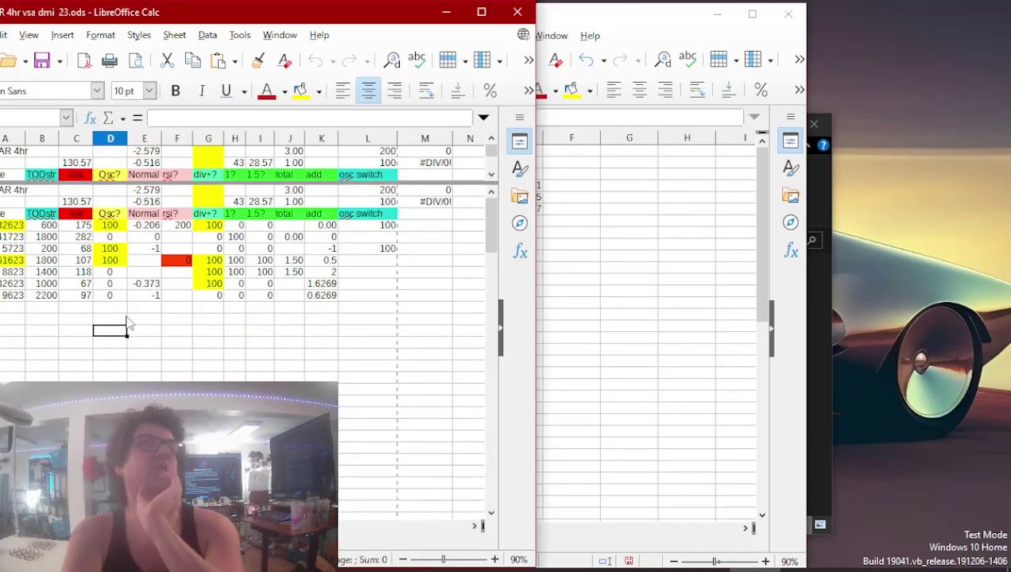
pyautogui.click(178, 227)
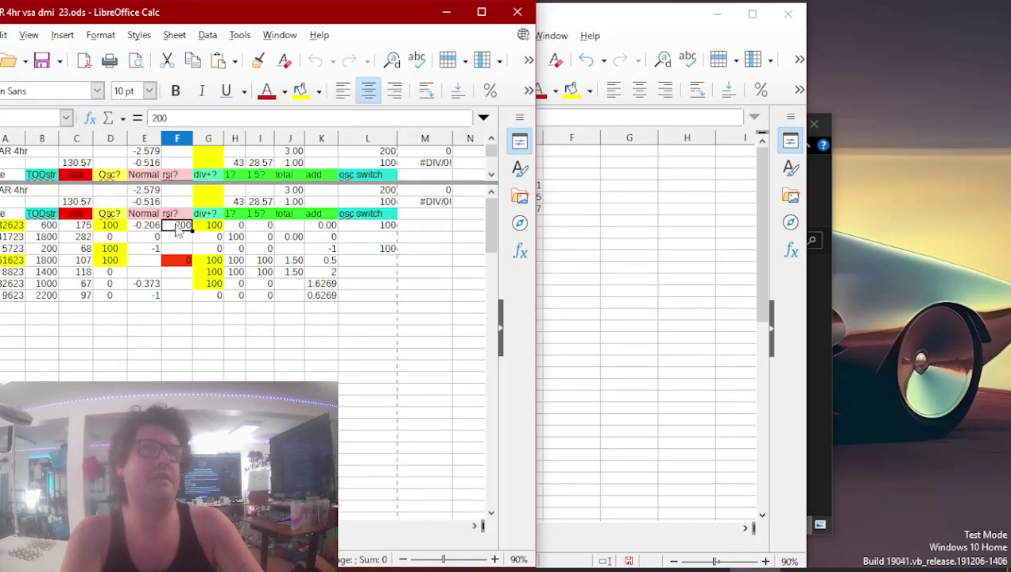
pyautogui.click(157, 227)
pyautogui.click(566, 226)
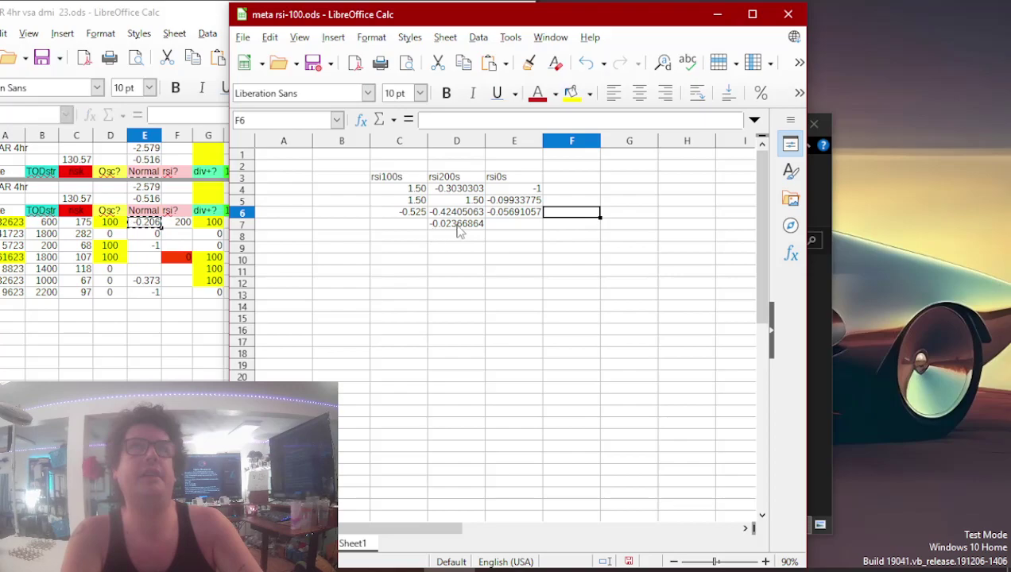
pyautogui.click(457, 236)
pyautogui.hotkey('ctrl', 'v')
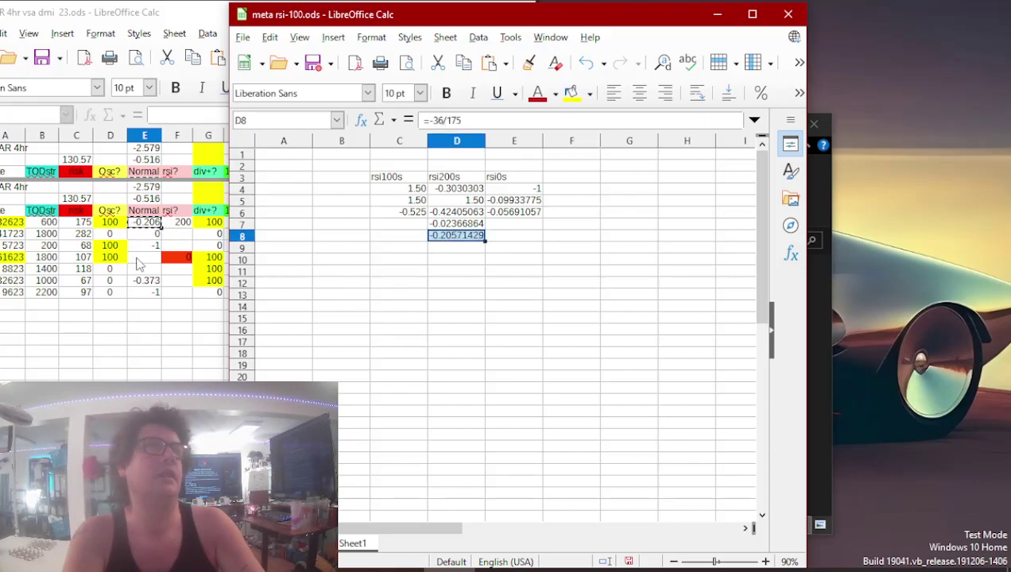
# - Copy the total 1.50 from the AR row with the red rsi? 0 into E7 under rsi0s
pyautogui.click(140, 260)
pyautogui.click(282, 262)
pyautogui.click(571, 237)
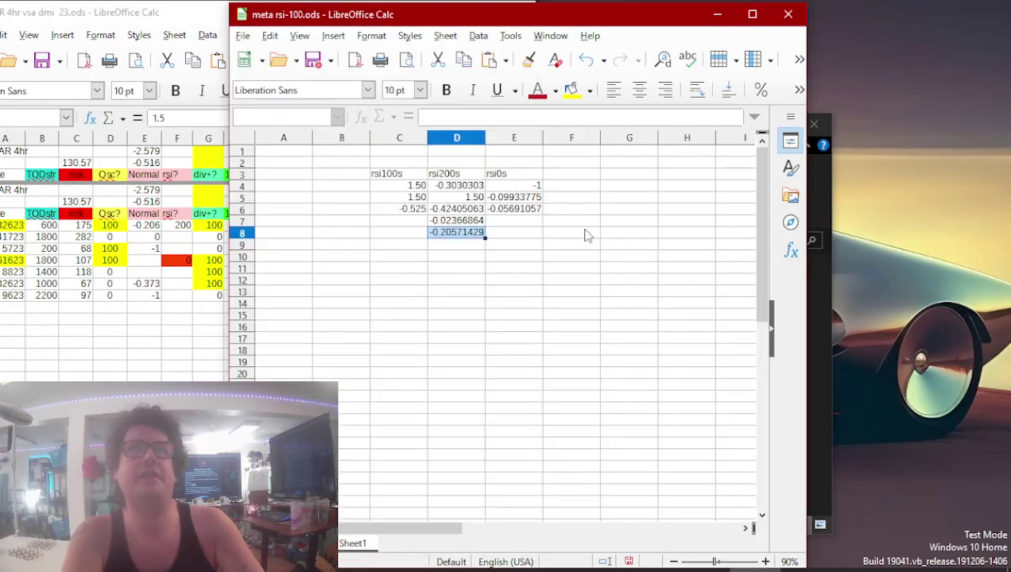
pyautogui.click(535, 226)
pyautogui.hotkey('ctrl', 'v')
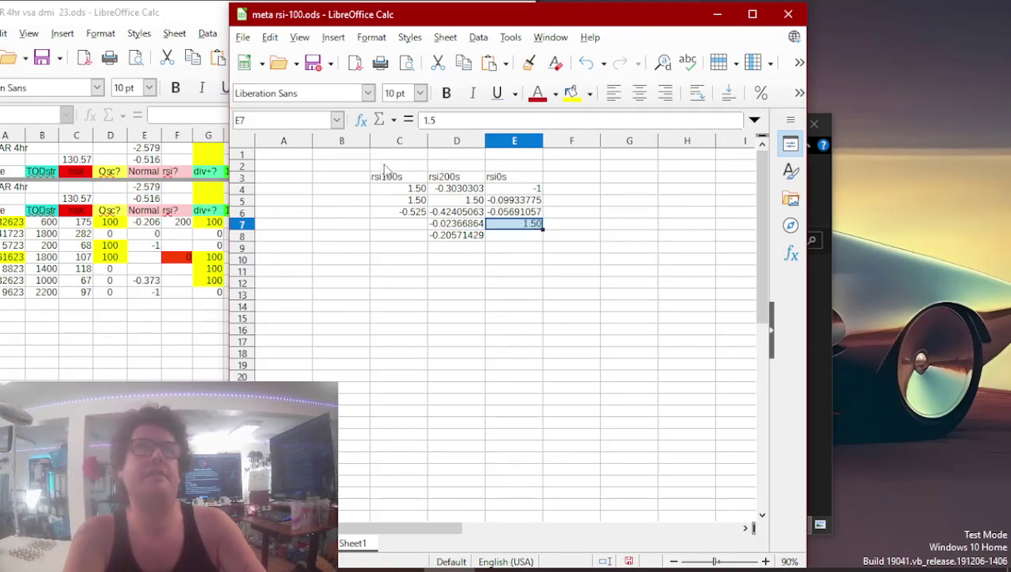
# - Enter the formula =AVERAGE(C4:C39) in C2 above the rsi100s heading
pyautogui.click(387, 167)
pyautogui.write('=AVERAGE')
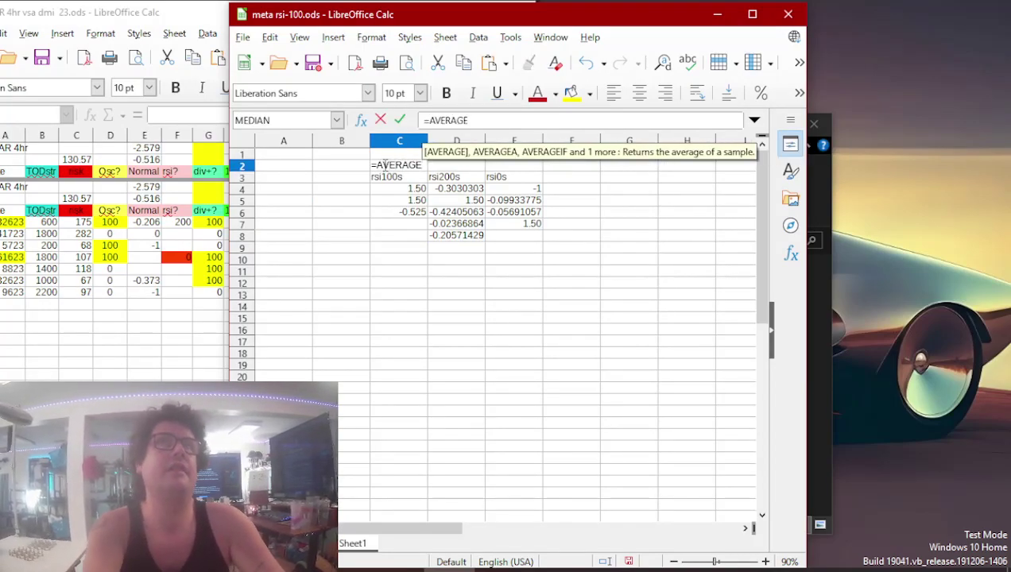
pyautogui.write('(')
pyautogui.moveTo(415, 189); pyautogui.dragTo(415, 498)
pyautogui.press('Return')
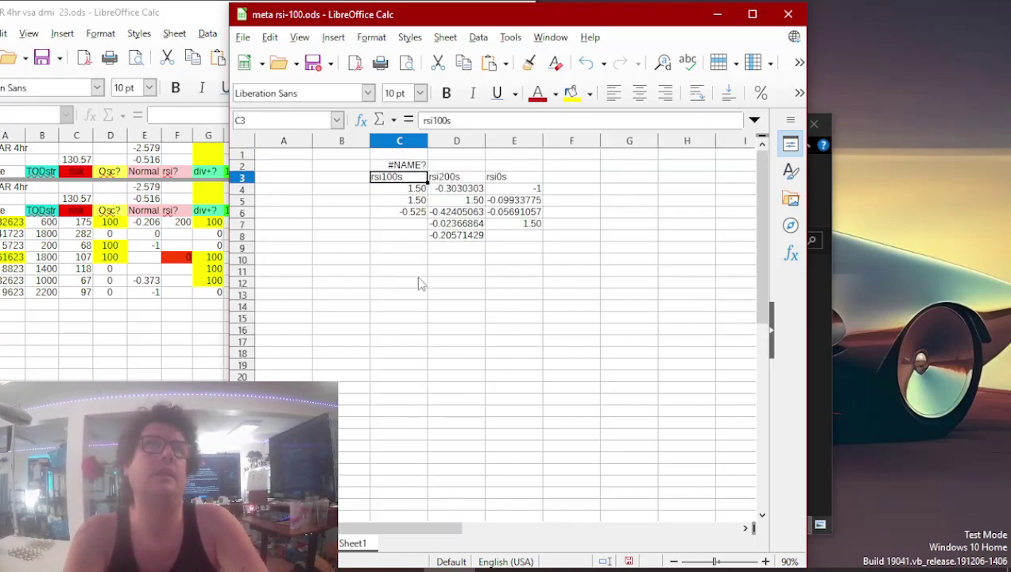
pyautogui.press('Up')
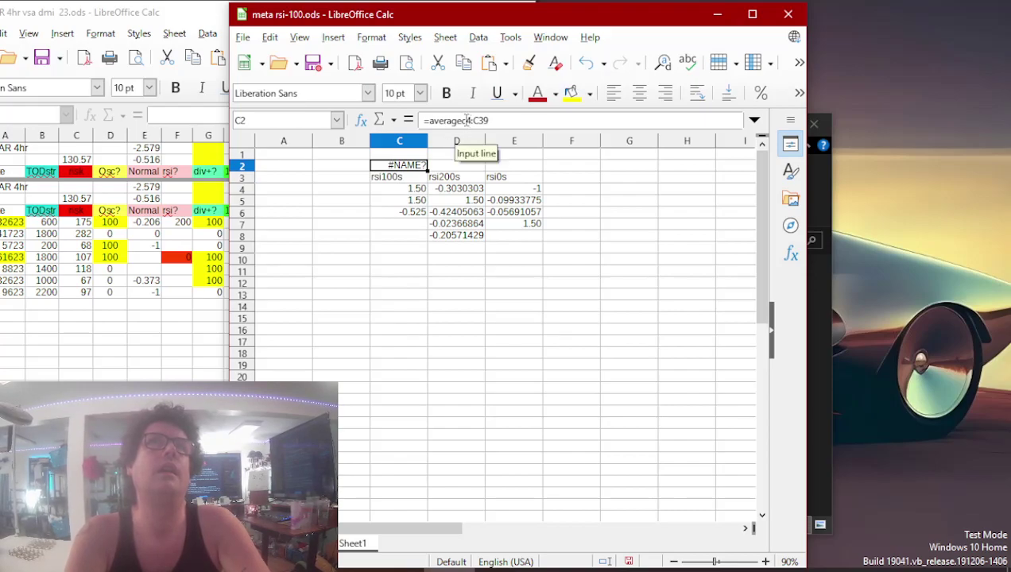
pyautogui.click(462, 120)
pyautogui.write('(')
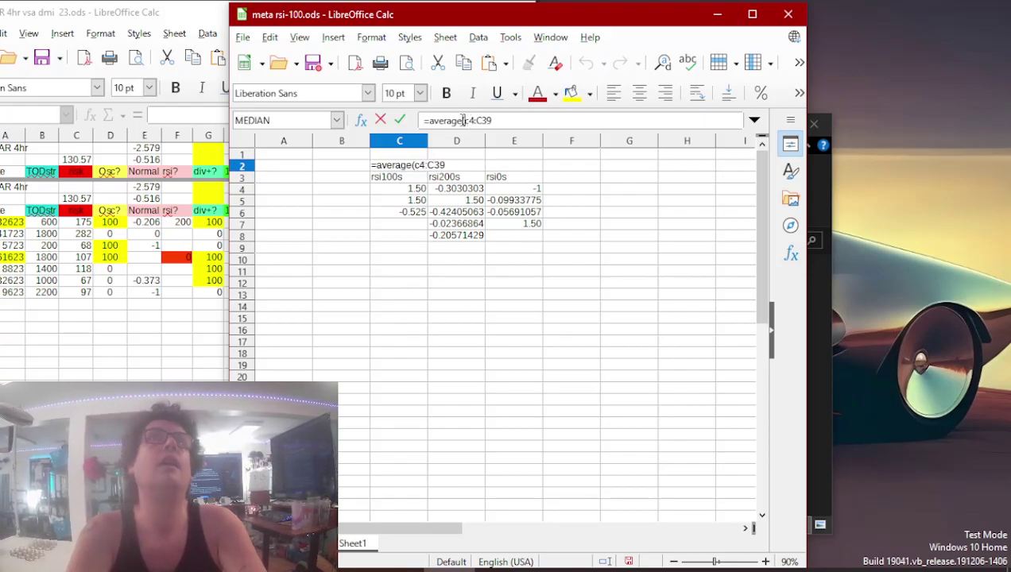
pyautogui.press('Return')
# - Copy the average formula from C2 into D2 and E2 above the rsi200s and rsi0s headings
pyautogui.press('Up')
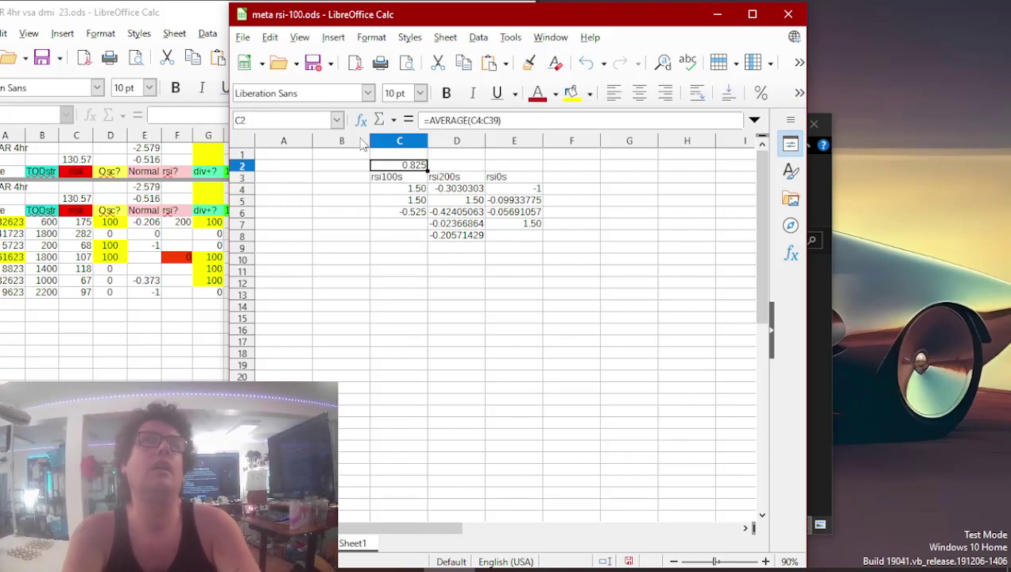
pyautogui.press('Right')
pyautogui.hotkey('ctrl', 'v')
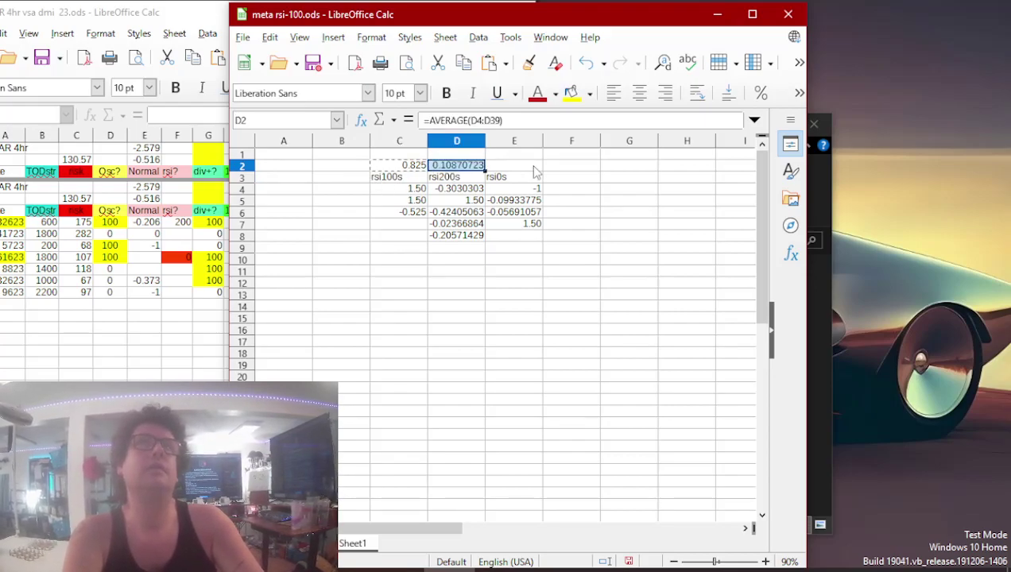
pyautogui.press('Right')
pyautogui.hotkey('ctrl', 'v')
pyautogui.click(518, 236)
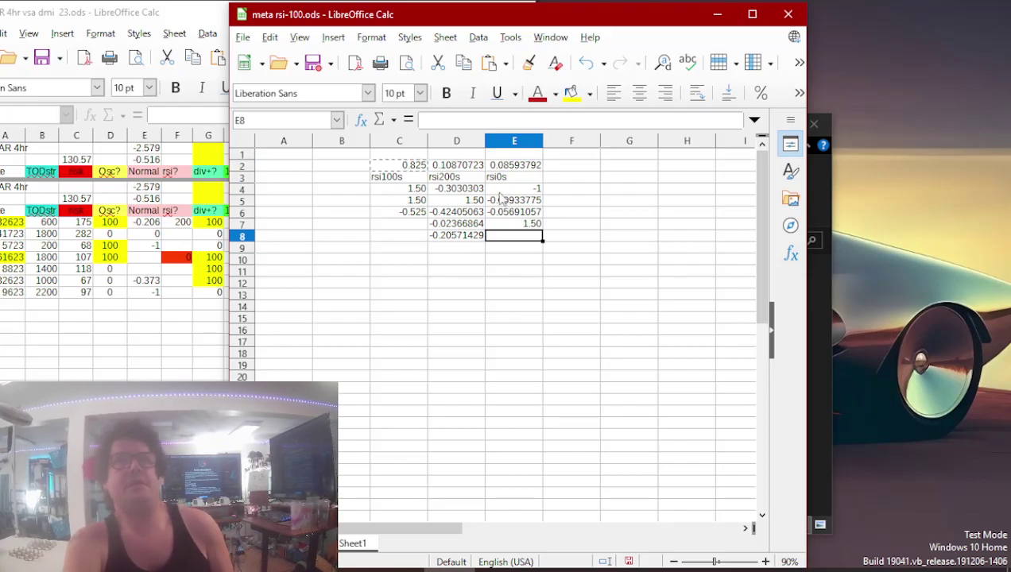
# - Close the AR spreadsheet and copy the Normal value -1 from the next source's row with rsi? 200 into D9 under rsi200s
pyautogui.click(170, 347)
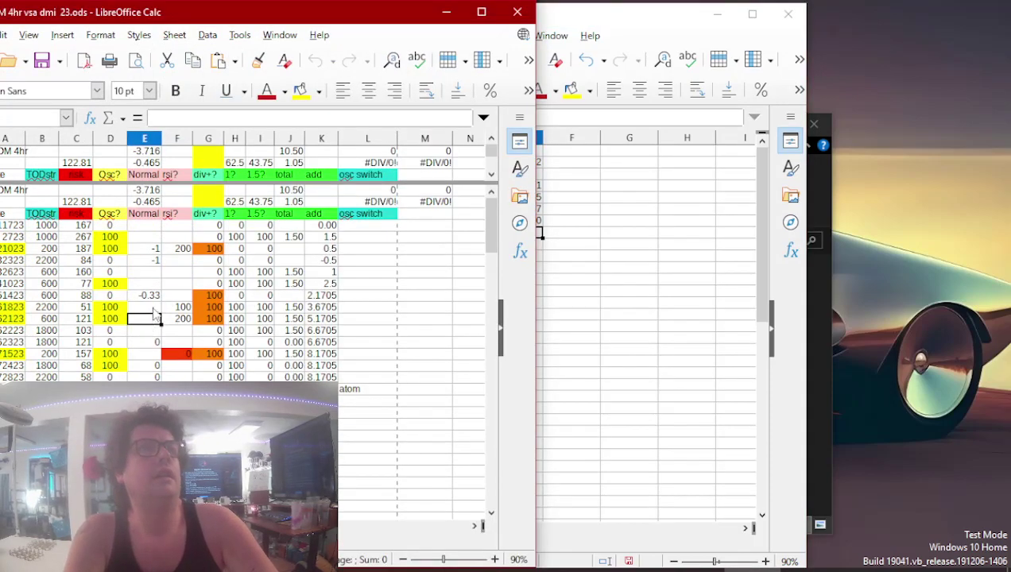
pyautogui.click(181, 253)
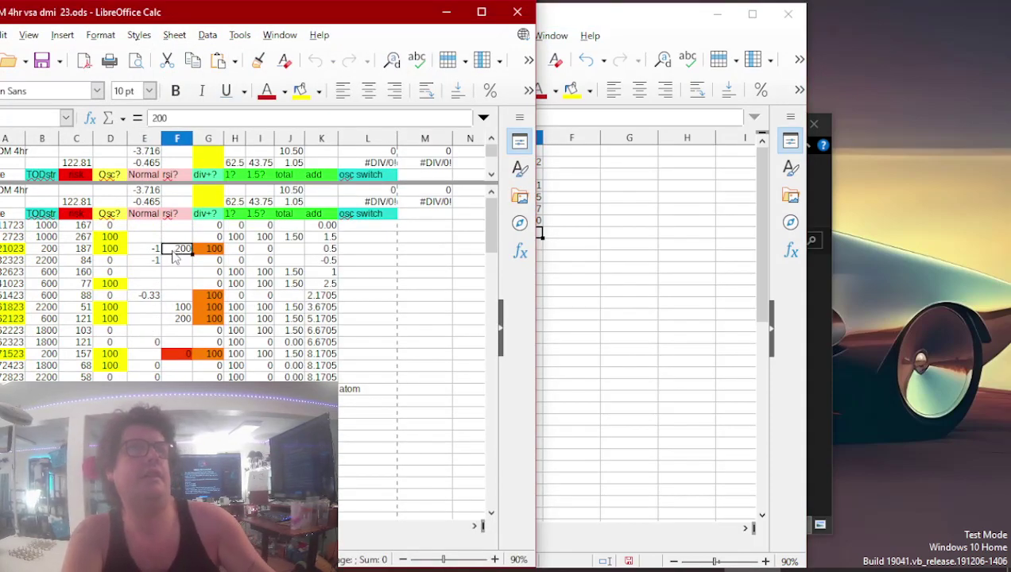
pyautogui.click(153, 250)
pyautogui.hotkey('ctrl', 'c')
pyautogui.click(566, 237)
pyautogui.click(456, 248)
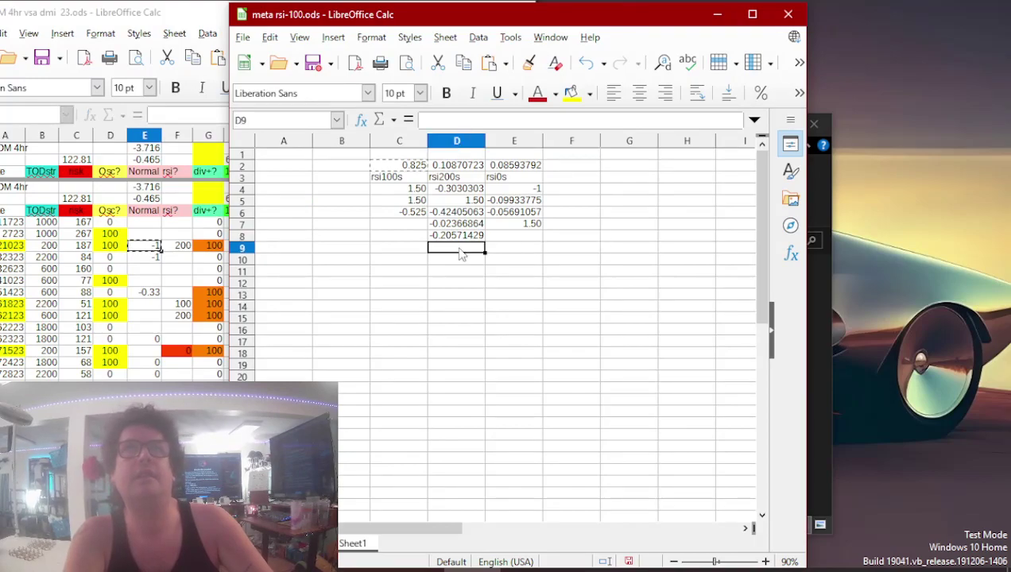
pyautogui.hotkey('ctrl', 'v')
# - Copy the total 1.50 from the row with risk 51 and rsi? 100 into C7 under rsi100s
pyautogui.click(155, 293)
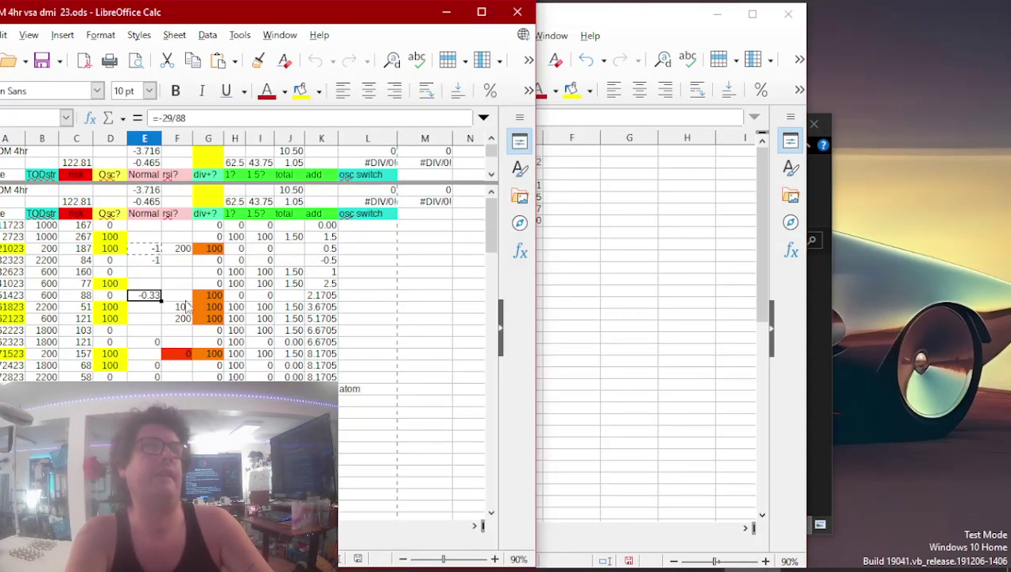
pyautogui.click(301, 317)
pyautogui.click(581, 240)
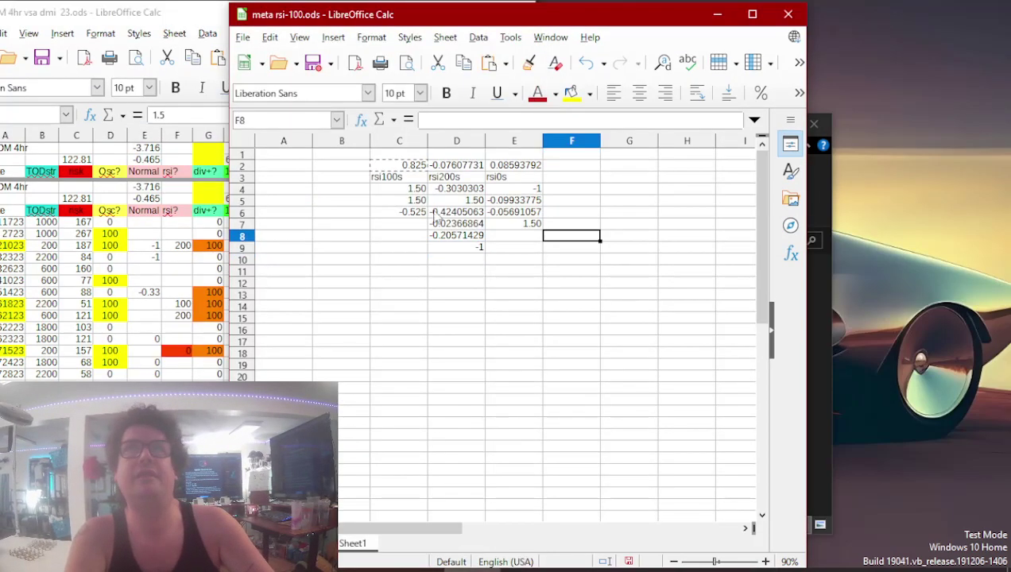
pyautogui.click(388, 226)
pyautogui.hotkey('ctrl', 'v')
# - Copy the total 1.50 from the row with risk 121 and rsi? 200 into D10 under rsi200s
pyautogui.click(202, 327)
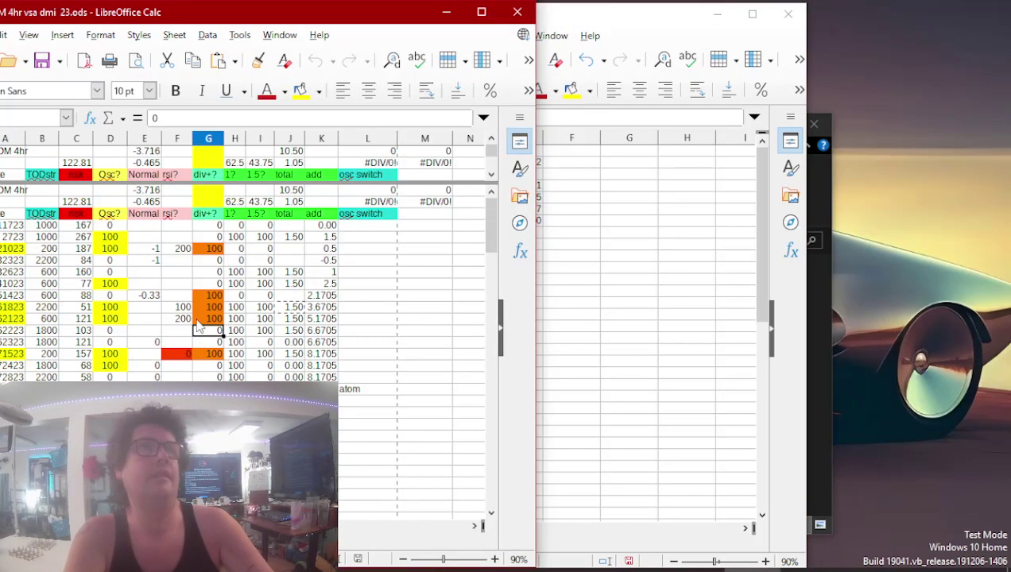
pyautogui.click(185, 316)
pyautogui.click(289, 318)
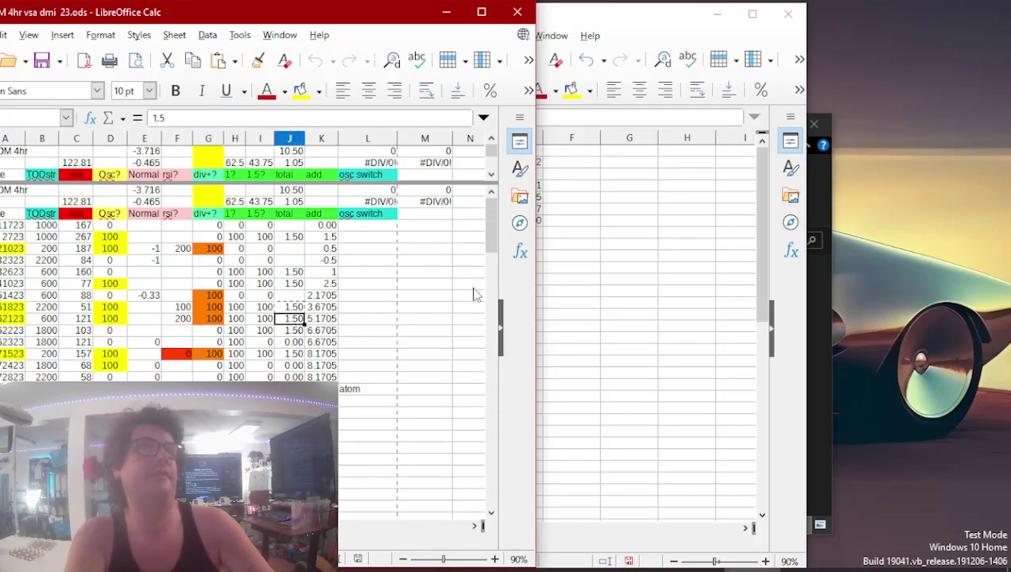
pyautogui.click(564, 266)
pyautogui.click(445, 261)
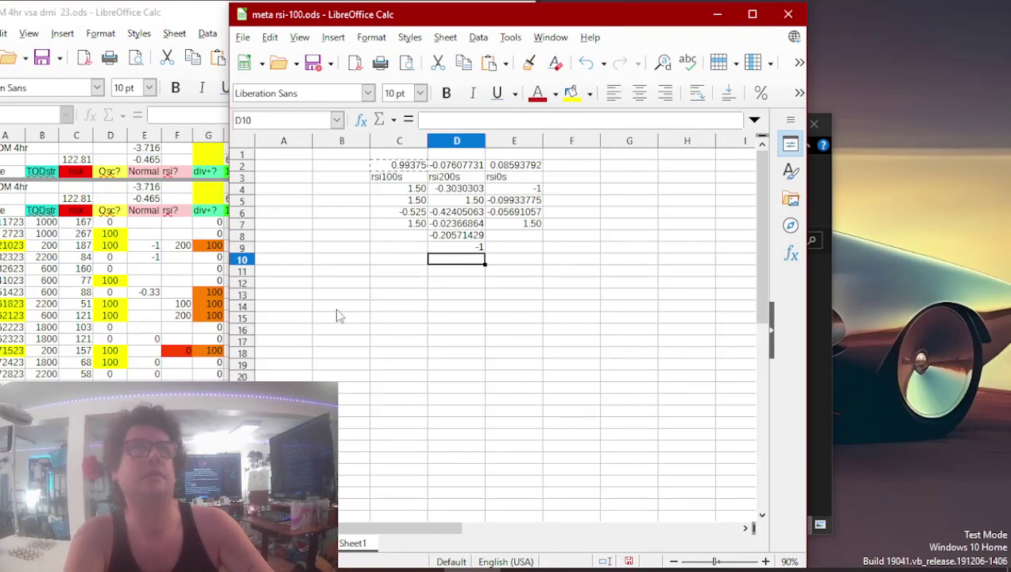
pyautogui.hotkey('ctrl', 'v')
# - Copy the total 1.50 from the row with the red rsi? 0 into E8 under rsi0s, and close the source spreadsheet
pyautogui.click(185, 368)
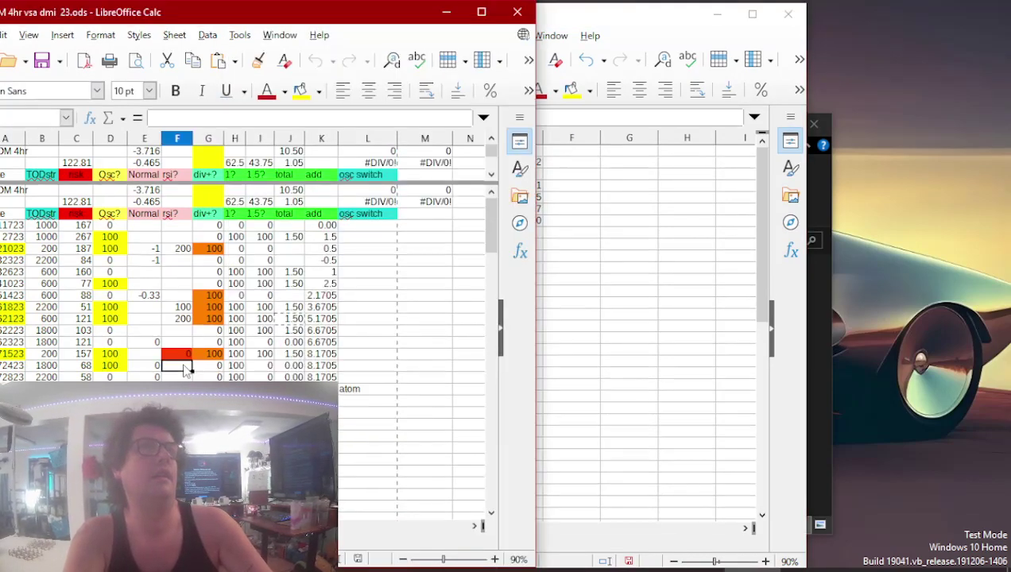
pyautogui.click(297, 355)
pyautogui.click(571, 268)
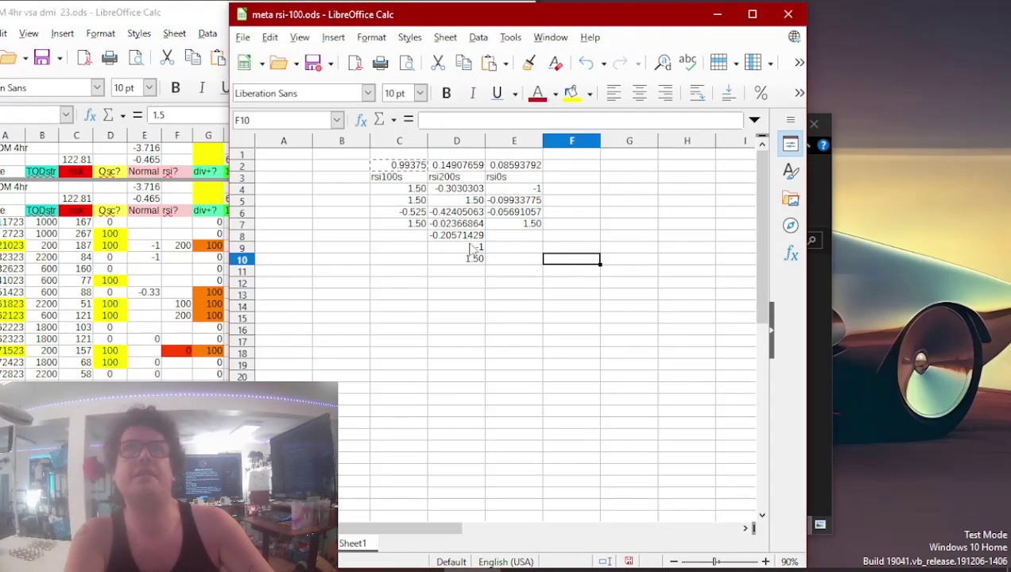
pyautogui.click(514, 235)
pyautogui.hotkey('ctrl', 'v')
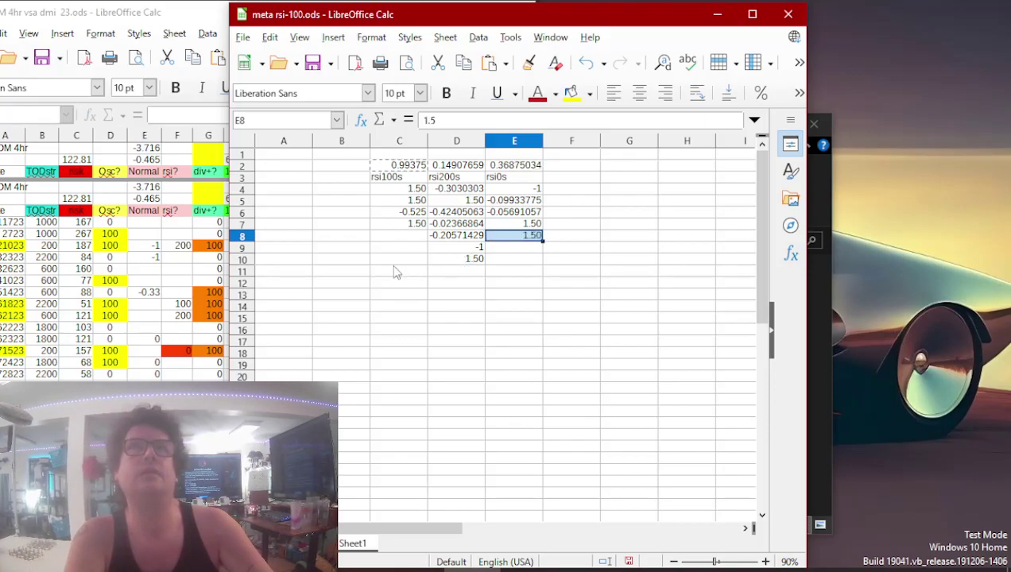
pyautogui.click(77, 340)
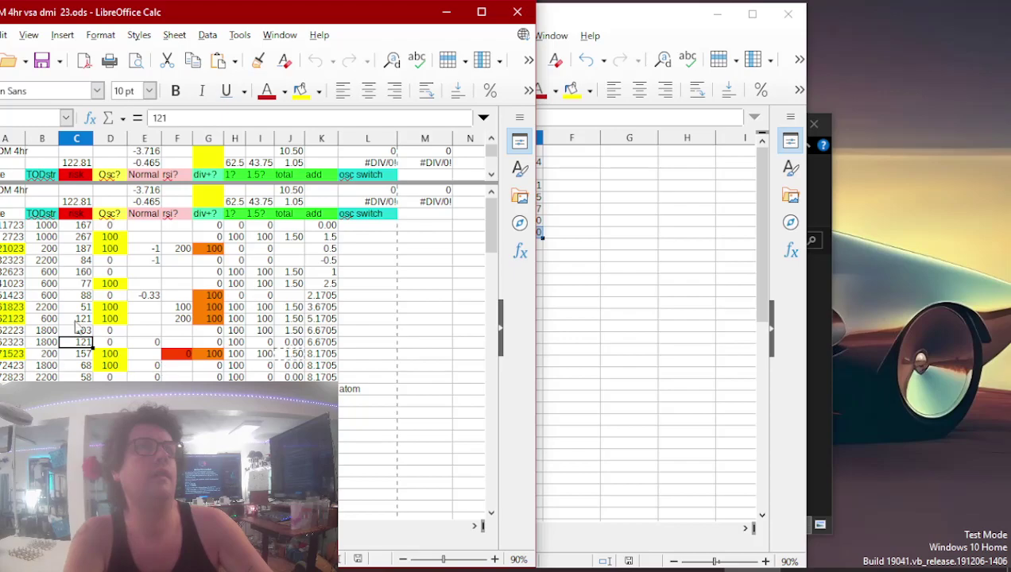
pyautogui.click(518, 11)
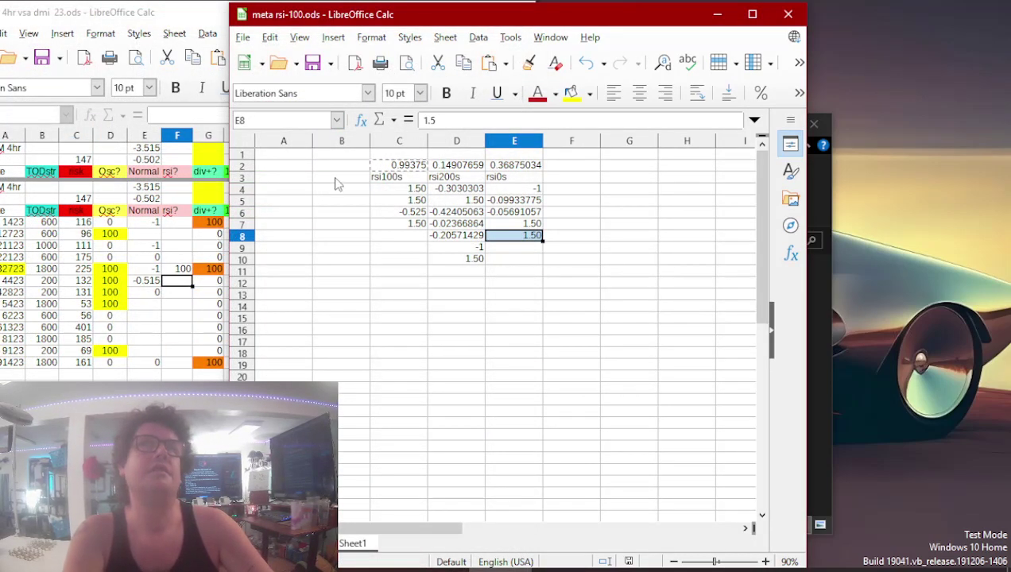
# - Copy the Normal value -1 from the row with risk 225 and rsi? 100 into C8 under rsi100s
pyautogui.click(169, 294)
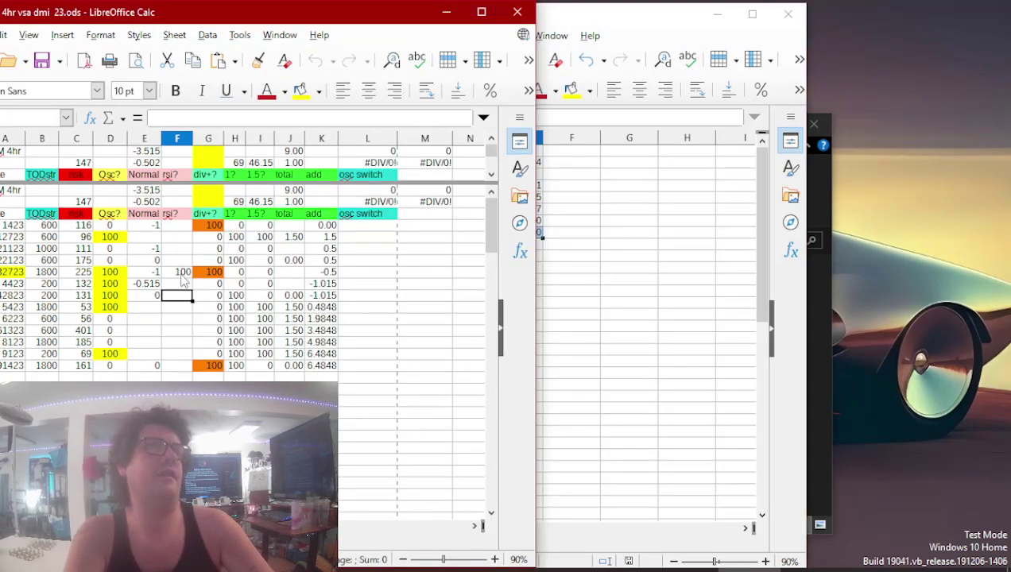
pyautogui.click(181, 275)
pyautogui.click(149, 273)
pyautogui.hotkey('ctrl', 'c')
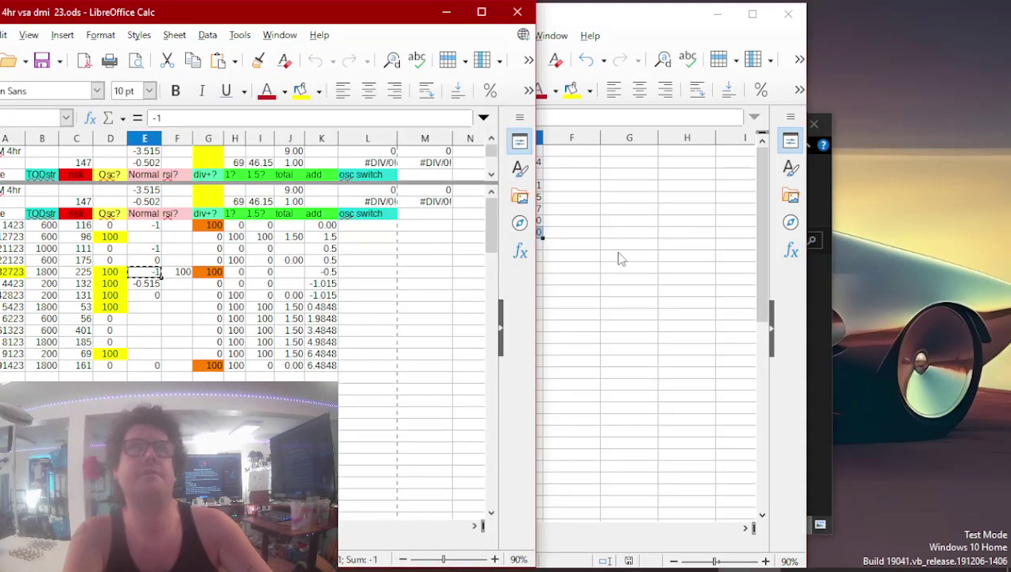
pyautogui.click(620, 253)
pyautogui.click(421, 247)
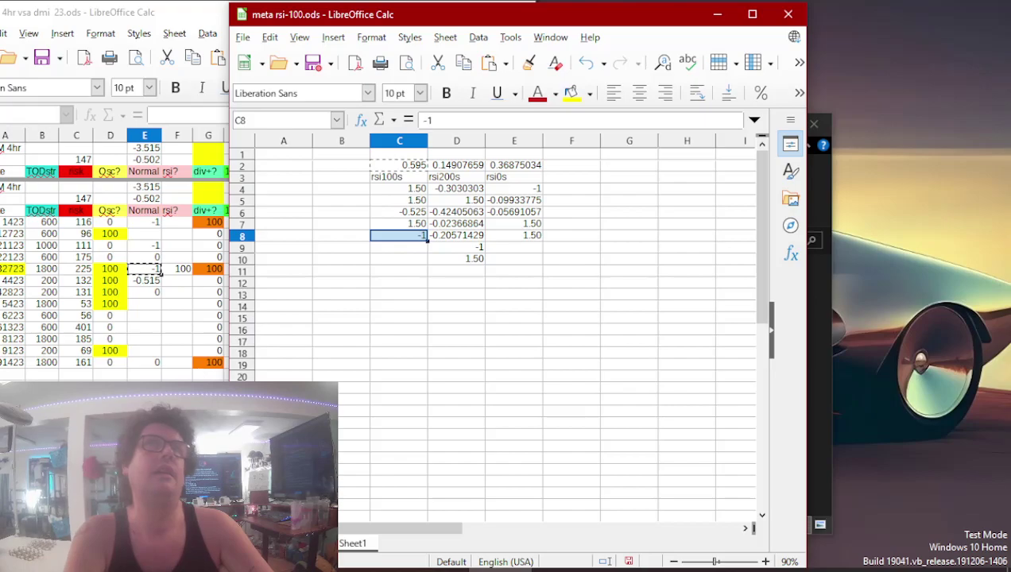
# - Leave the finished source spreadsheet and copy Normal value -0.582 from the next one's red rsi? 0 row with risk 134 into E9 under rsi0s
pyautogui.click(132, 354)
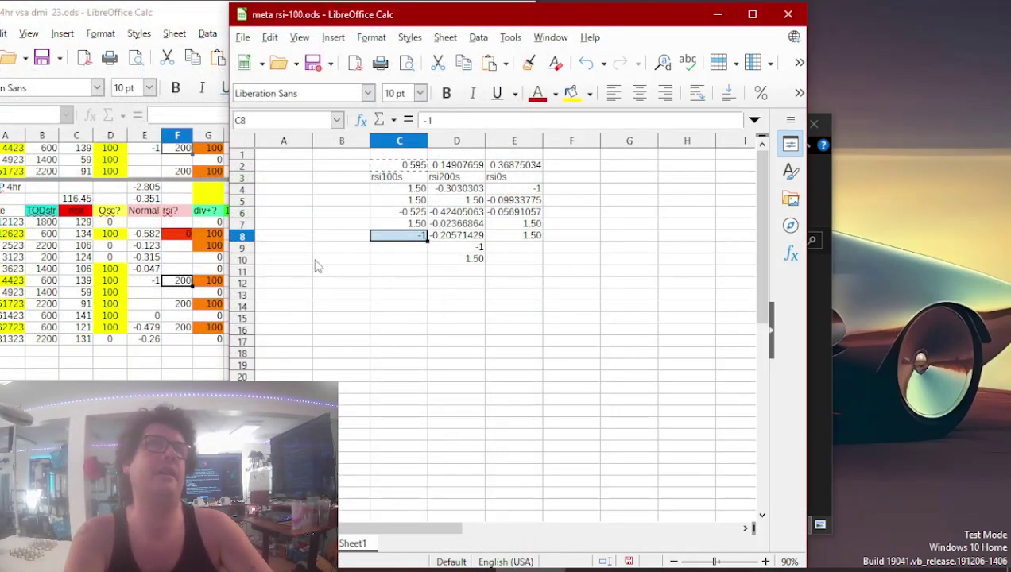
pyautogui.click(144, 284)
pyautogui.click(144, 237)
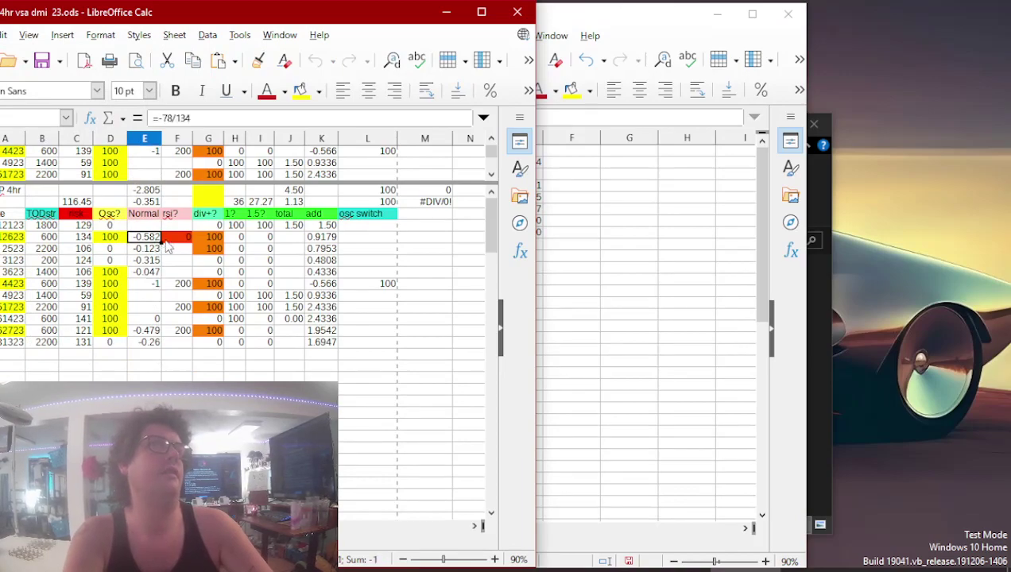
pyautogui.hotkey('ctrl', 'c')
pyautogui.click(635, 228)
pyautogui.click(513, 248)
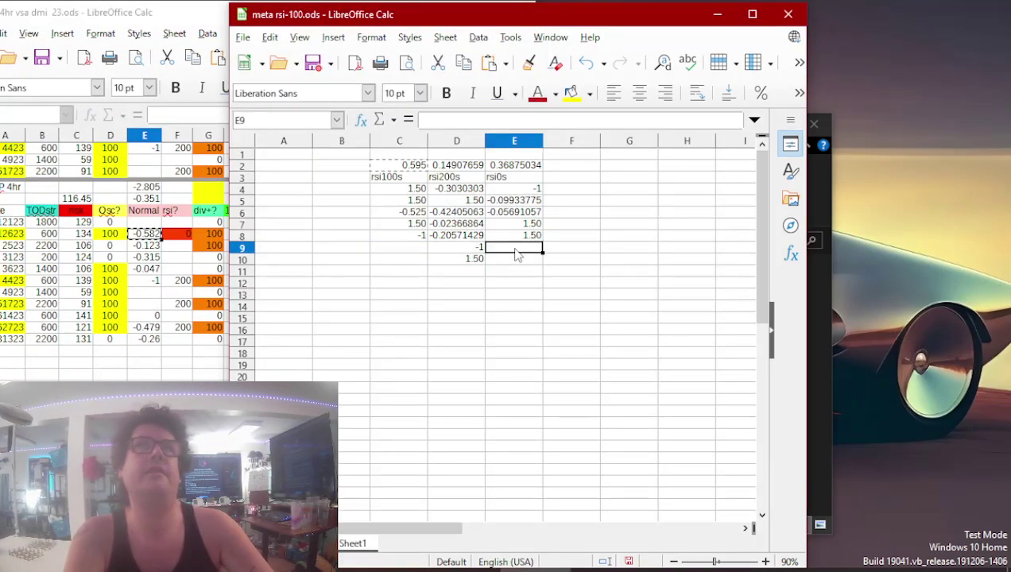
pyautogui.hotkey('ctrl', 'v')
pyautogui.click(145, 363)
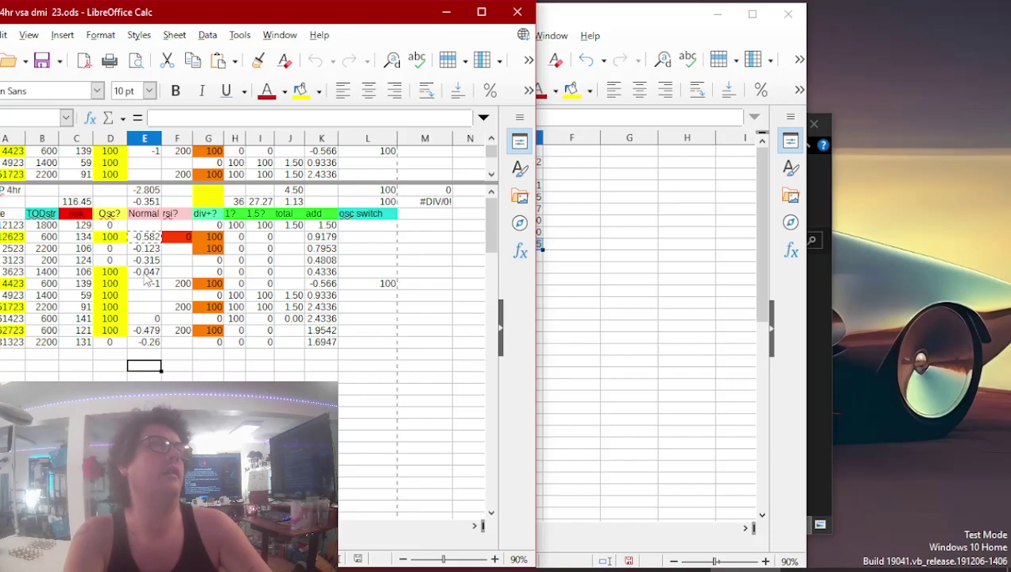
pyautogui.click(177, 285)
pyautogui.hotkey('ctrl', 'c')
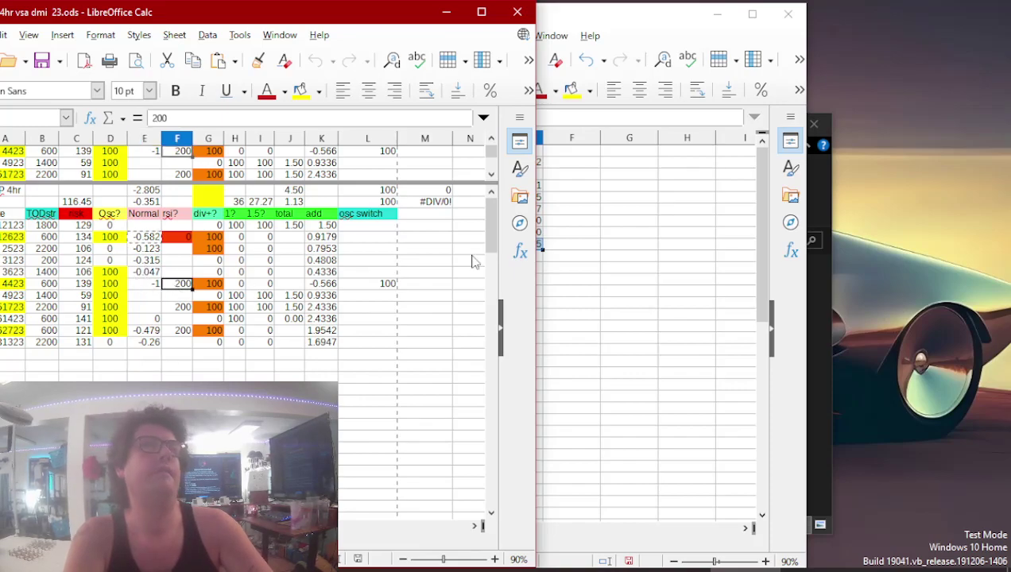
pyautogui.click(605, 248)
pyautogui.click(462, 272)
pyautogui.hotkey('ctrl', 'v')
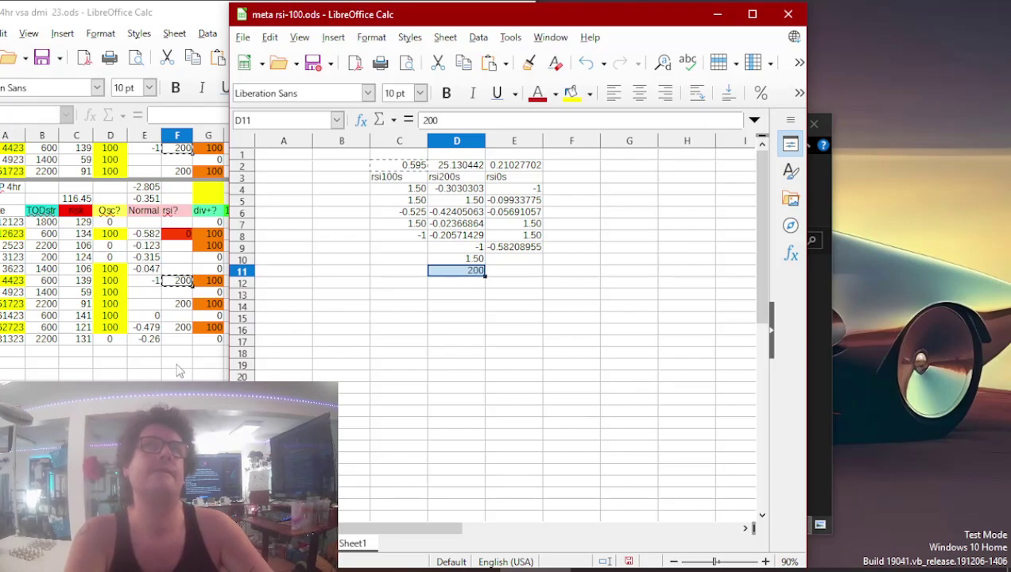
pyautogui.hotkey('ctrl', 'z')
# - Copy the Normal value -1 from the row with risk 139 and rsi? 200 into D11 under rsi200s
pyautogui.click(185, 330)
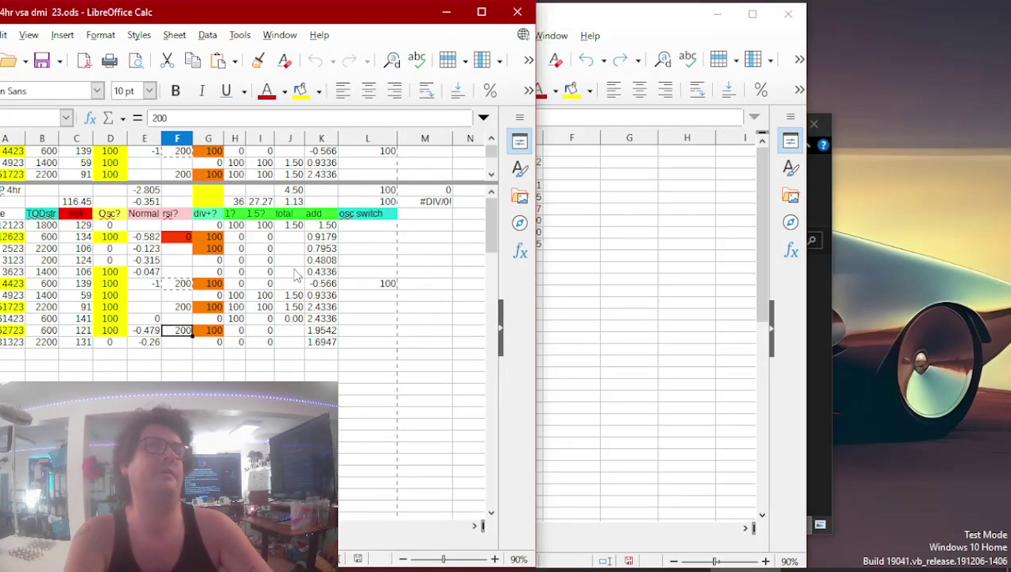
pyautogui.click(151, 285)
pyautogui.hotkey('ctrl', 'c')
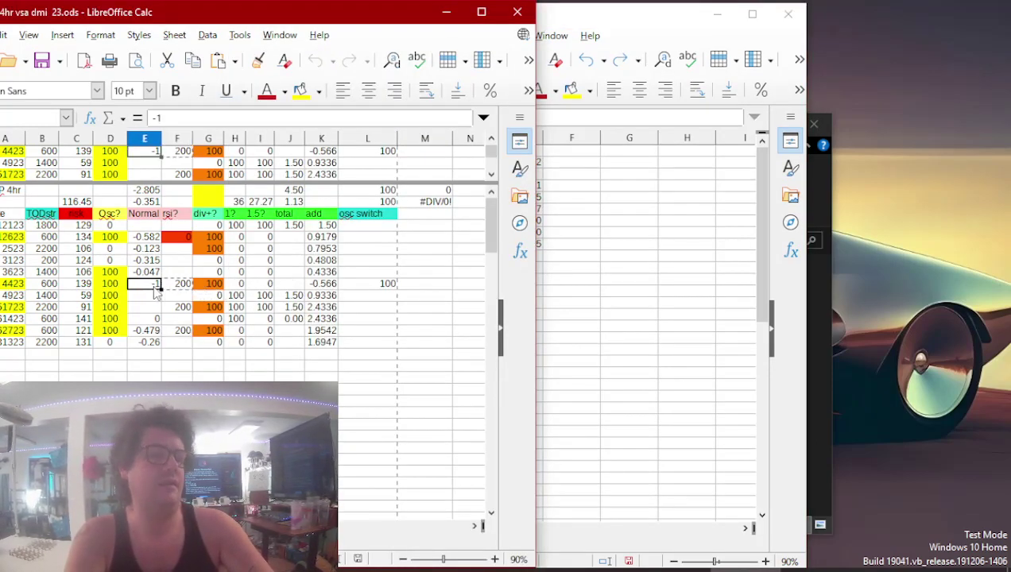
pyautogui.click(605, 271)
pyautogui.click(475, 272)
pyautogui.hotkey('ctrl', 'v')
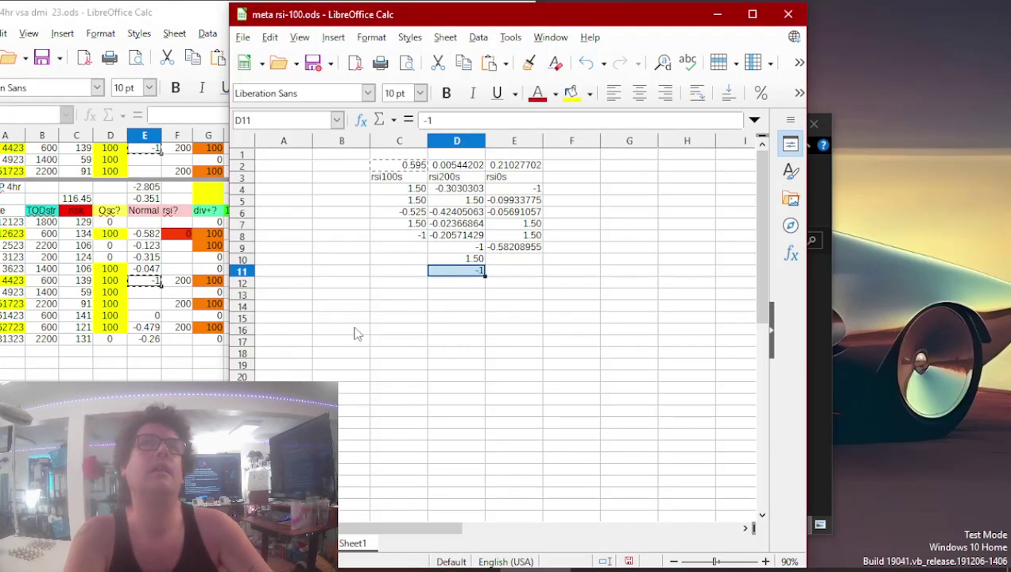
# - Copy the total 1.50 from the row with risk 91 and rsi? 200 into D12 under rsi200s
pyautogui.click(159, 367)
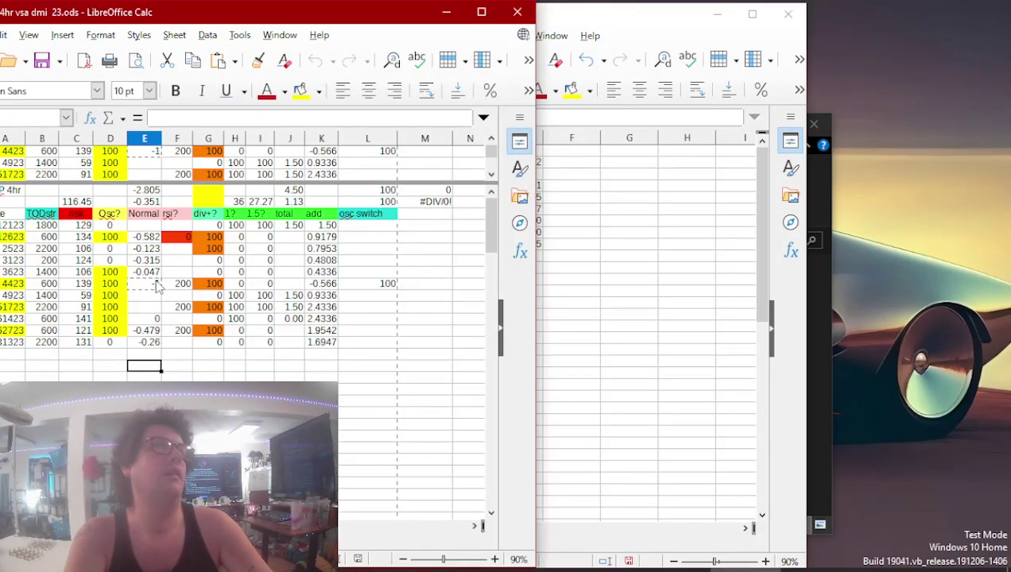
pyautogui.click(291, 309)
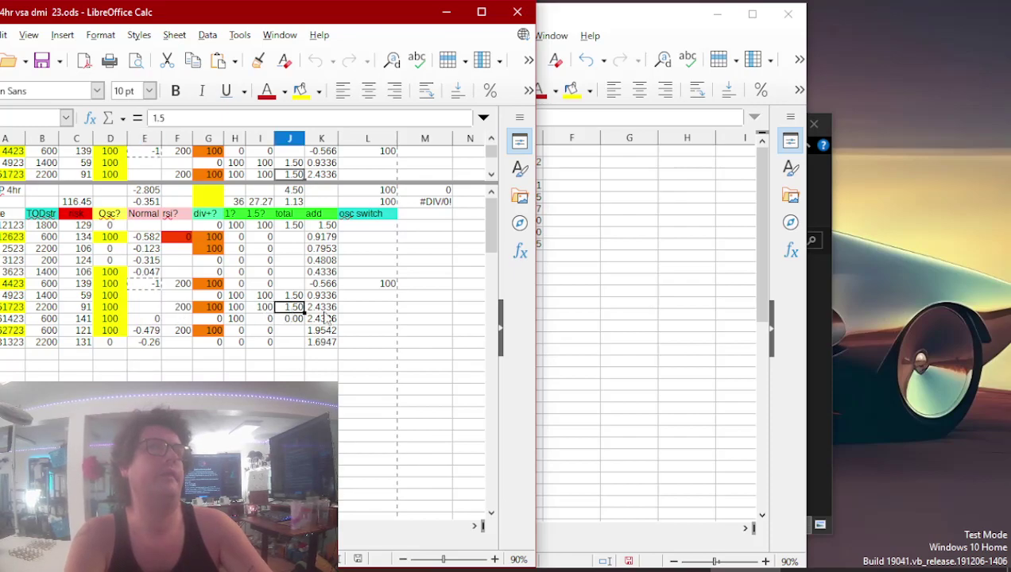
pyautogui.click(630, 264)
pyautogui.click(438, 286)
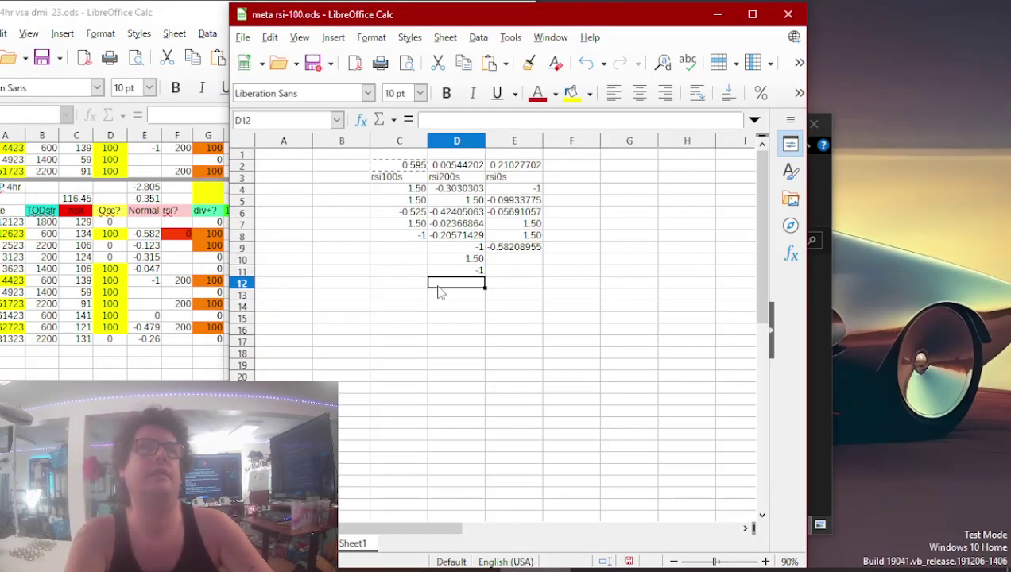
pyautogui.hotkey('ctrl', 'v')
# - Copy the Normal value -0.479 from the row with risk 121 and rsi? 200 into D13 under rsi200s
pyautogui.click(209, 373)
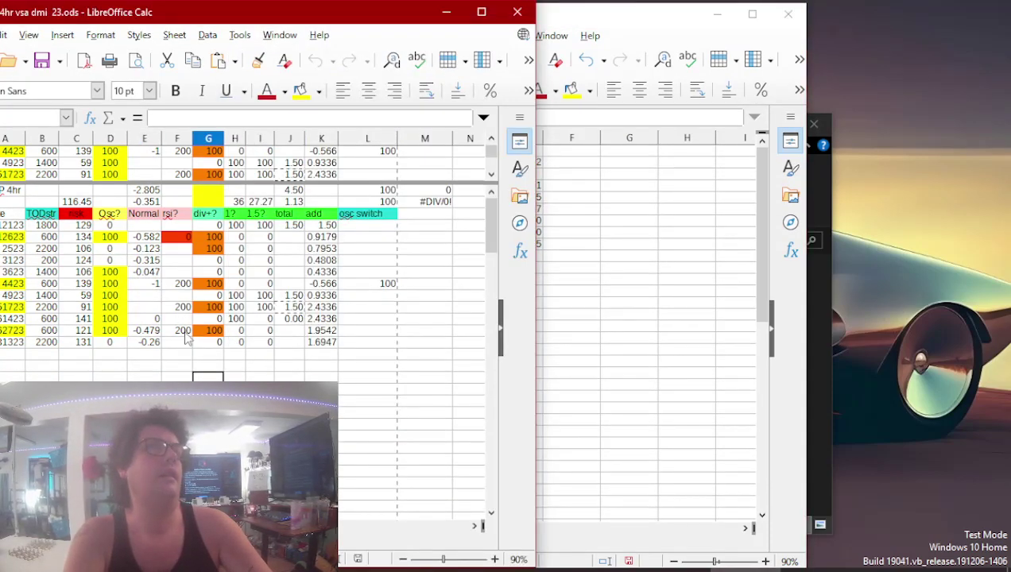
pyautogui.click(151, 332)
pyautogui.click(619, 301)
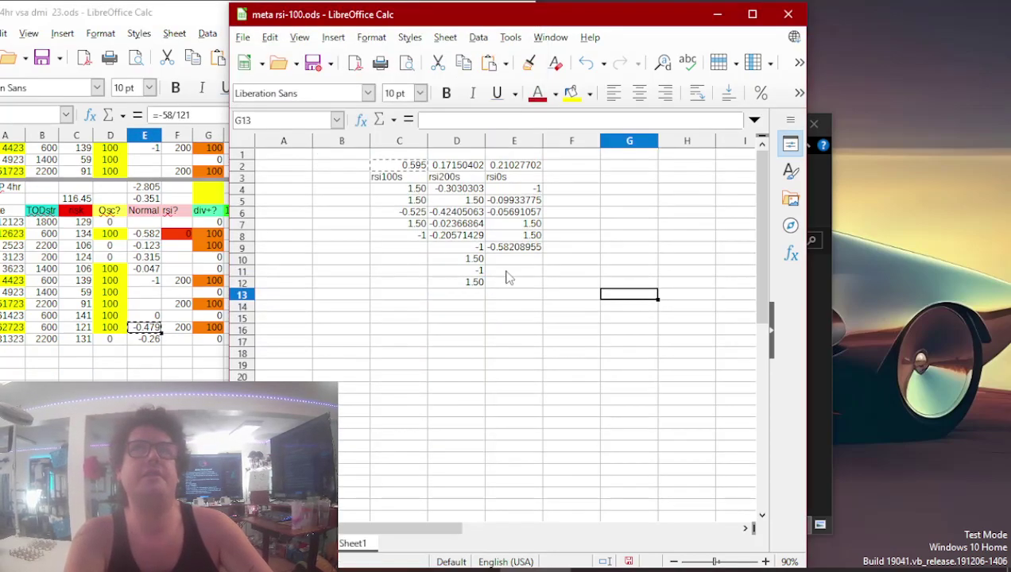
pyautogui.click(457, 294)
pyautogui.hotkey('ctrl', 'v')
# - Close the finished source spreadsheet and bring the next four-hour source spreadsheet to the front
pyautogui.click(158, 366)
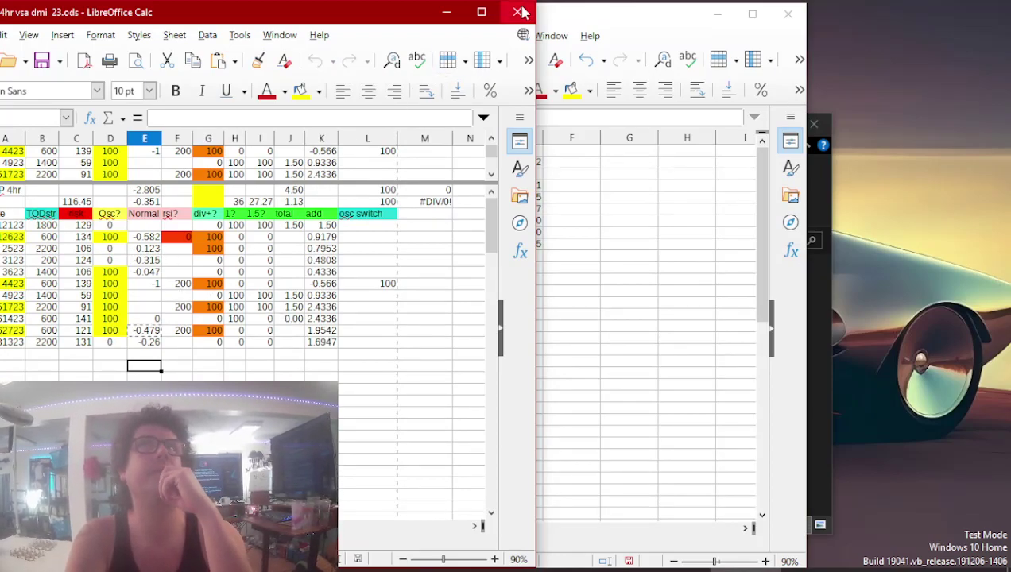
pyautogui.click(557, 14)
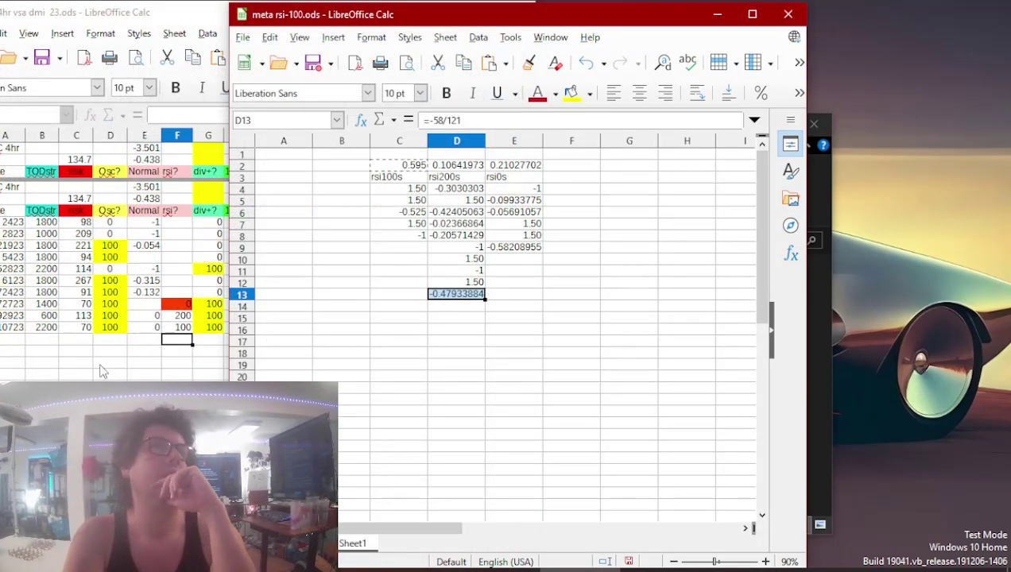
pyautogui.click(103, 365)
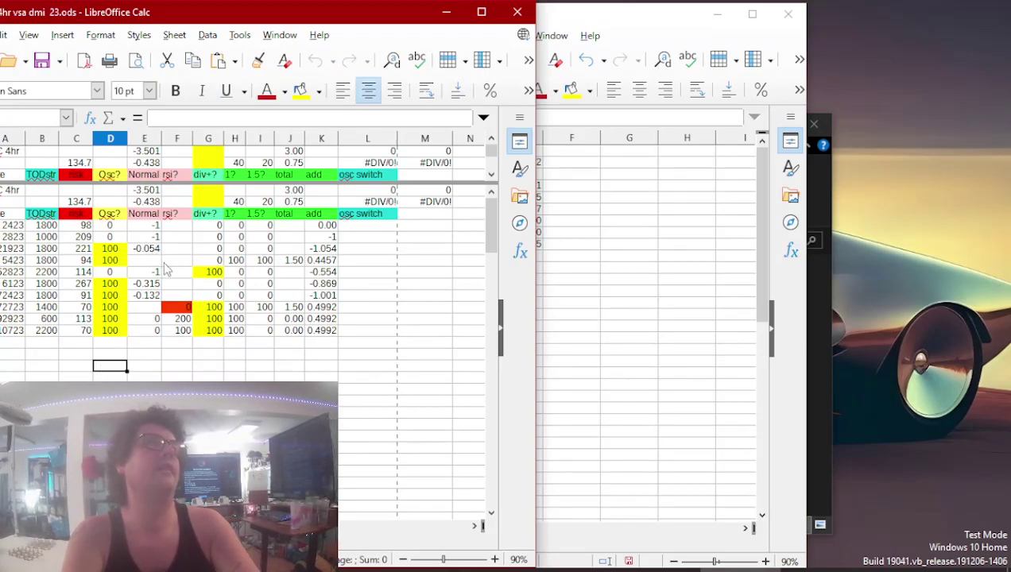
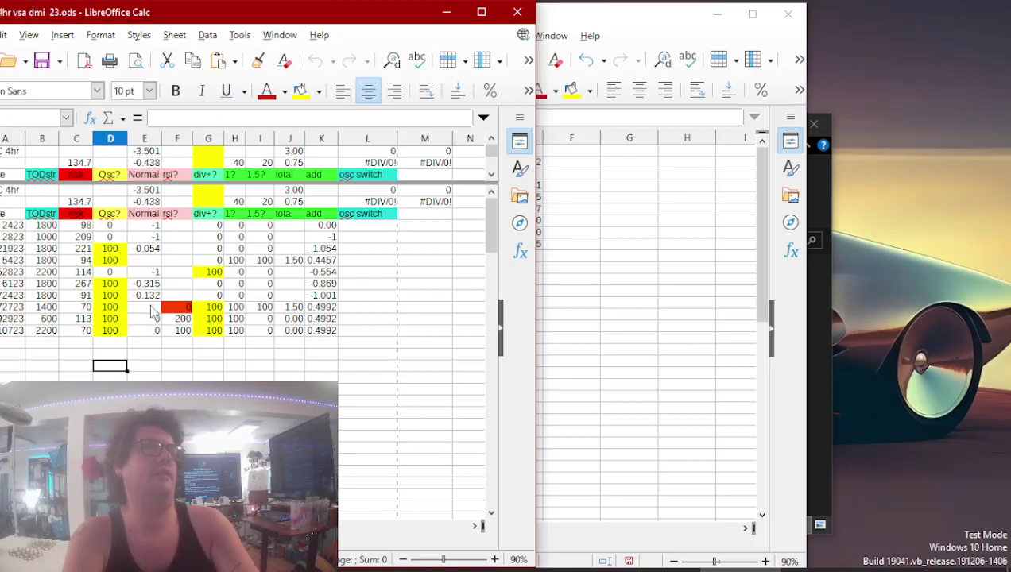
# - Highlight the dates of the last three trades, 72723 through 10723, with a yellow background
pyautogui.click(17, 308)
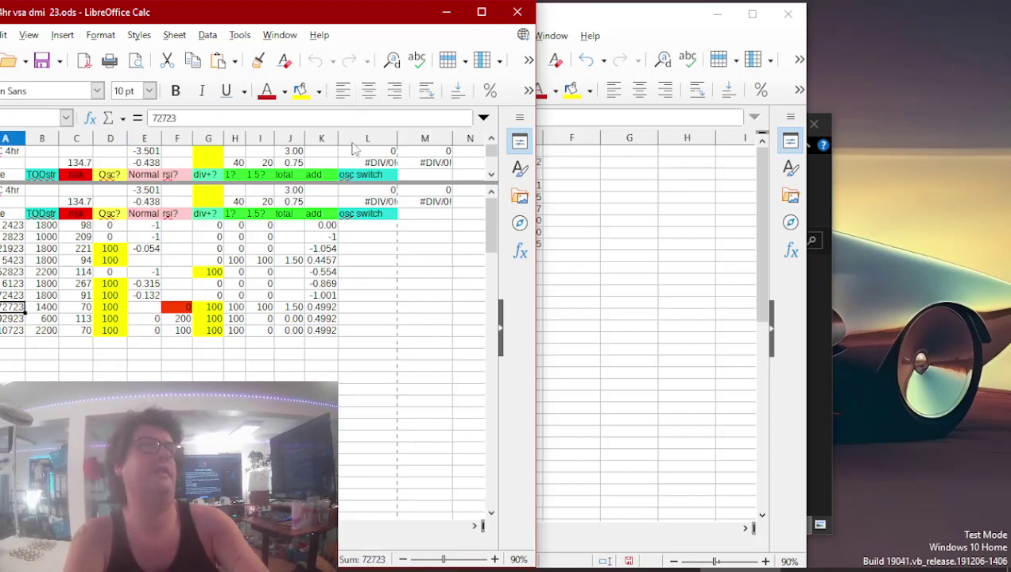
pyautogui.click(301, 90)
pyautogui.press('Down')
pyautogui.click(301, 91)
pyautogui.press('Down')
pyautogui.click(301, 90)
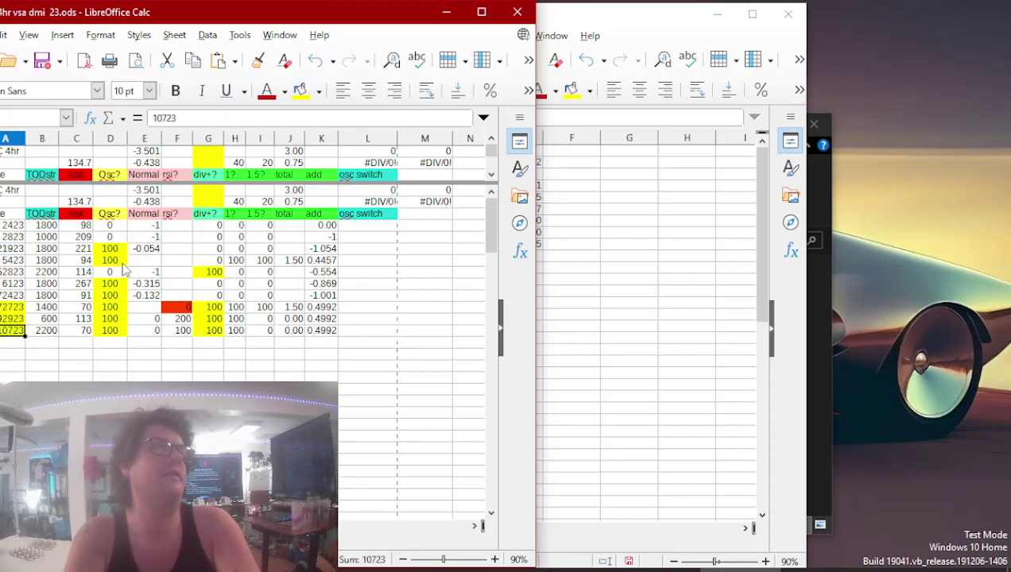
# - Copy the total 1.50 from the row with risk 70 and rsi? 0 into E10 under rsi0s in meta rsi-100
pyautogui.click(310, 316)
pyautogui.click(301, 311)
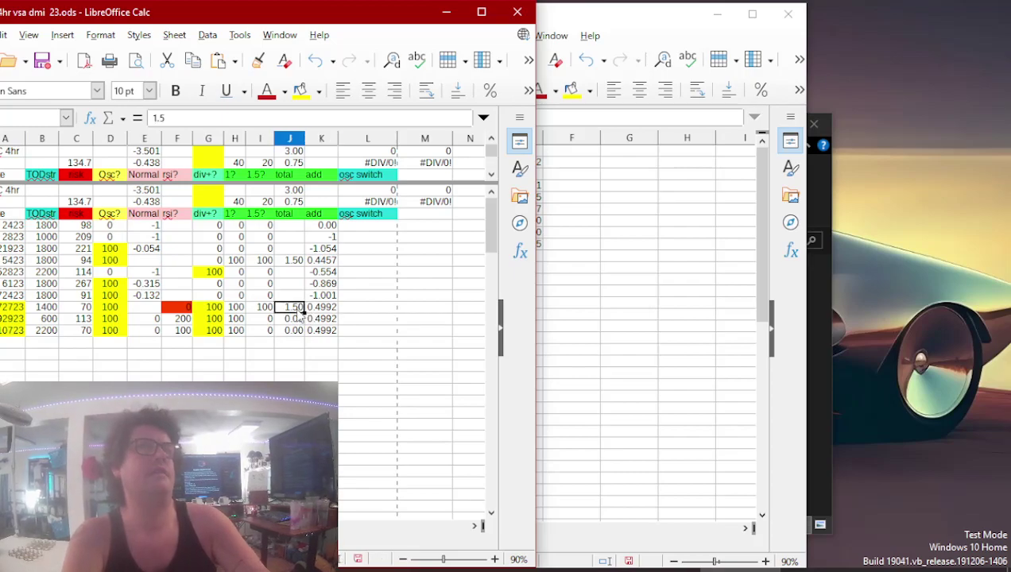
pyautogui.click(579, 239)
pyautogui.click(514, 260)
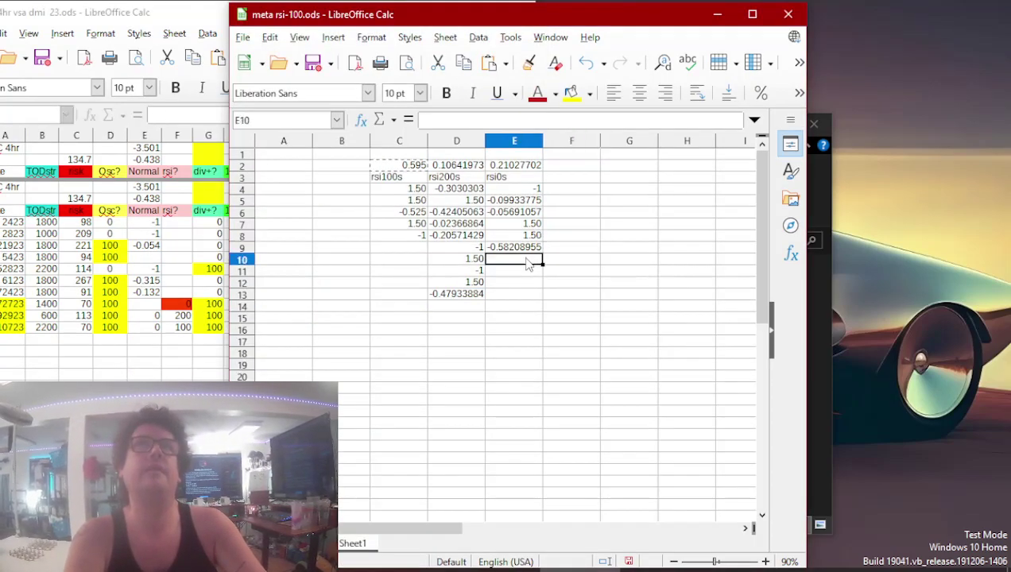
pyautogui.write('1.5')
# - Close the LTC 4hr vsa dmi 23 spreadsheet, saving its changes
pyautogui.click(177, 351)
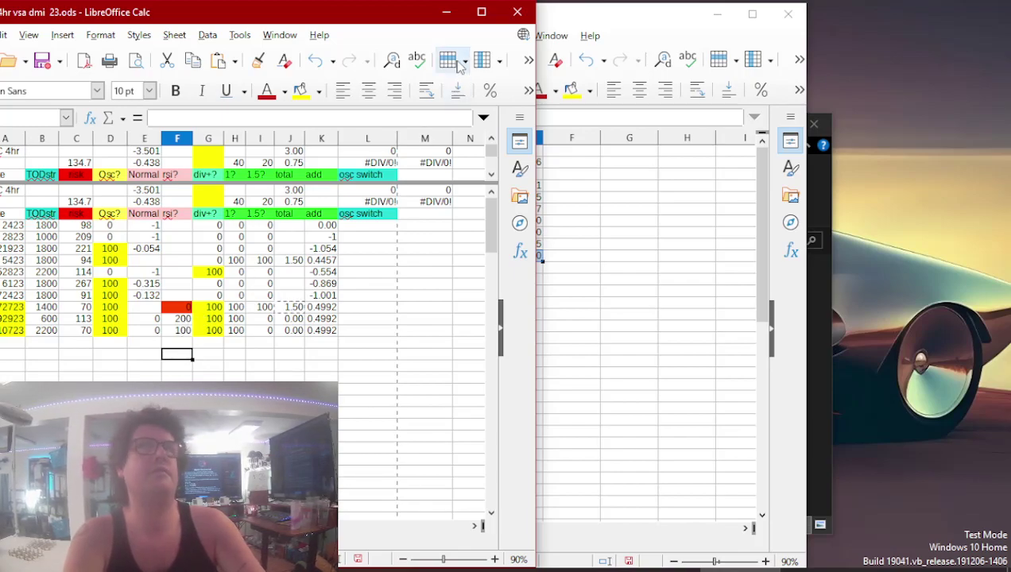
pyautogui.click(515, 13)
pyautogui.click(518, 12)
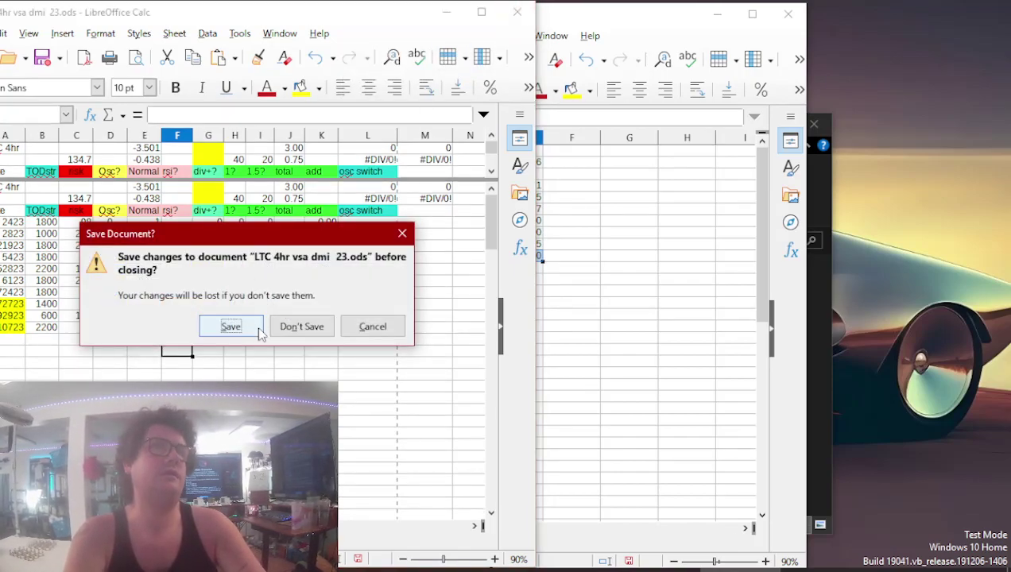
pyautogui.click(255, 328)
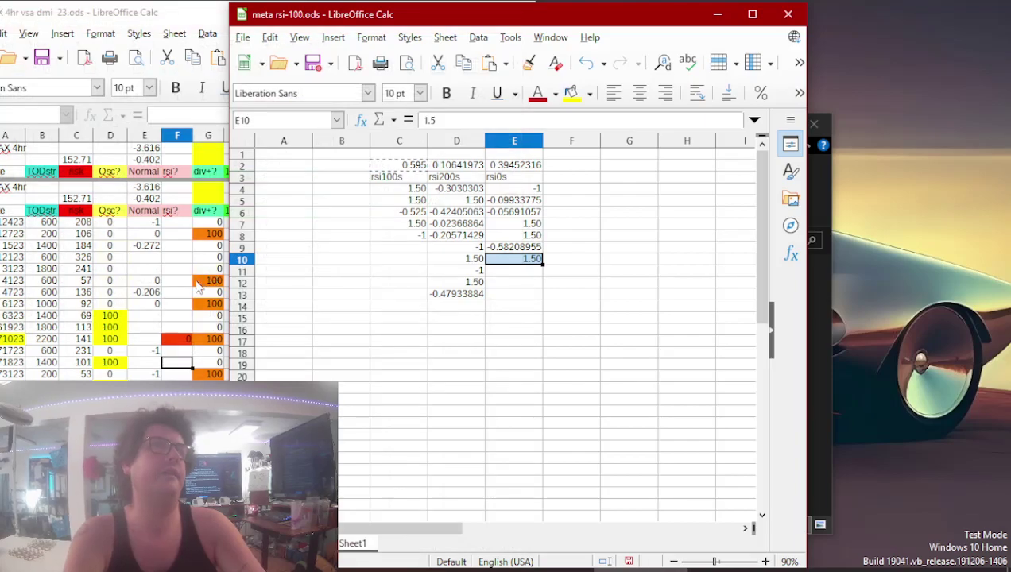
# - Copy the total 1.50 from the row with risk 141 and rsi? 0 into E11 under rsi0s in meta rsi-100
pyautogui.click(199, 302)
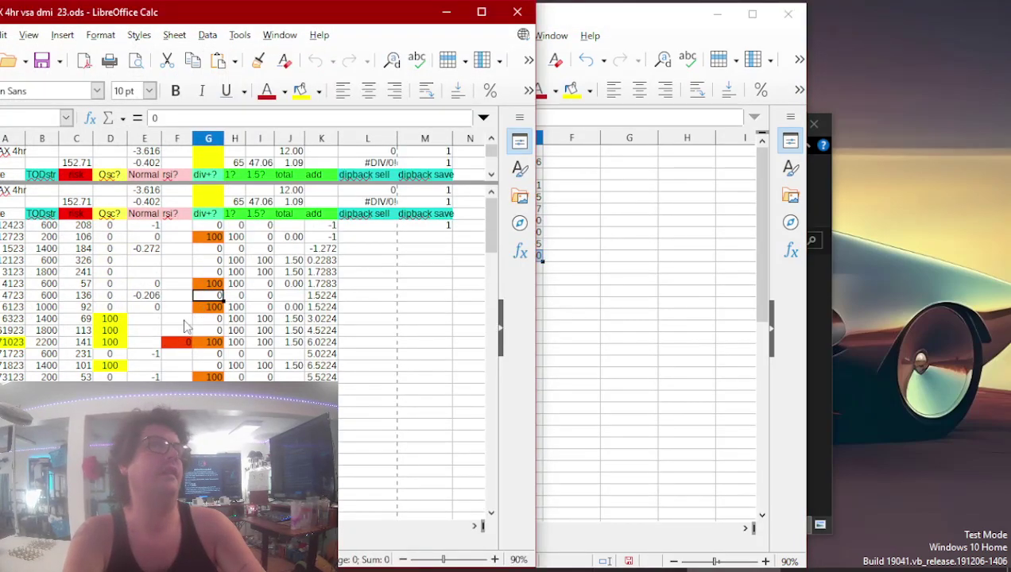
pyautogui.click(171, 343)
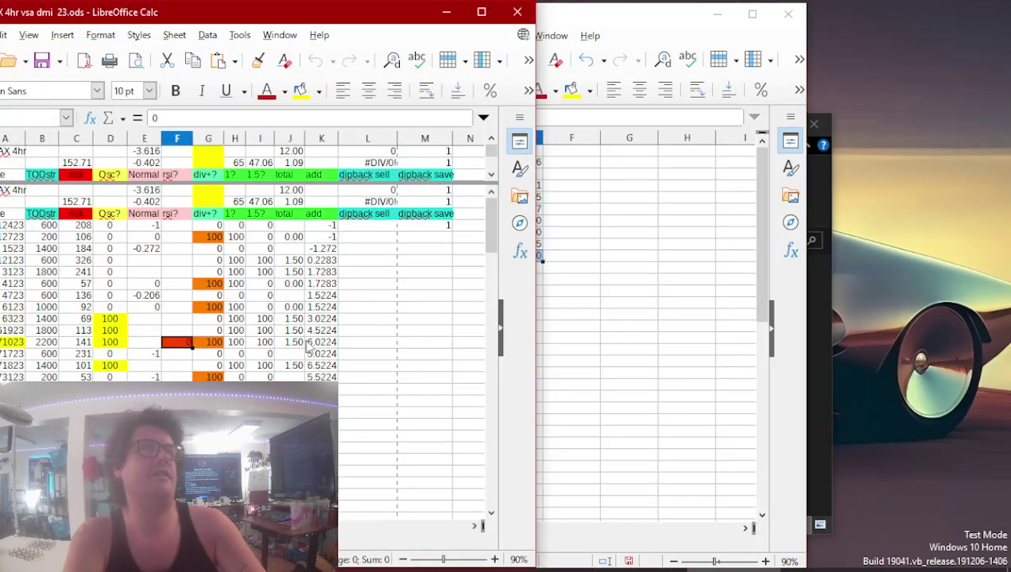
pyautogui.click(309, 343)
pyautogui.click(301, 343)
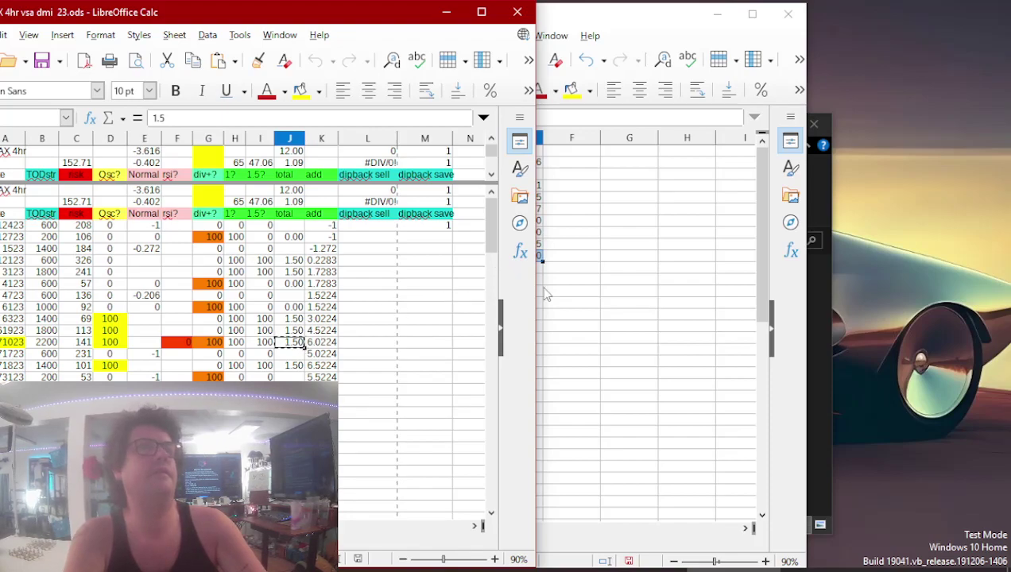
pyautogui.click(612, 262)
pyautogui.click(512, 271)
pyautogui.write('1.5')
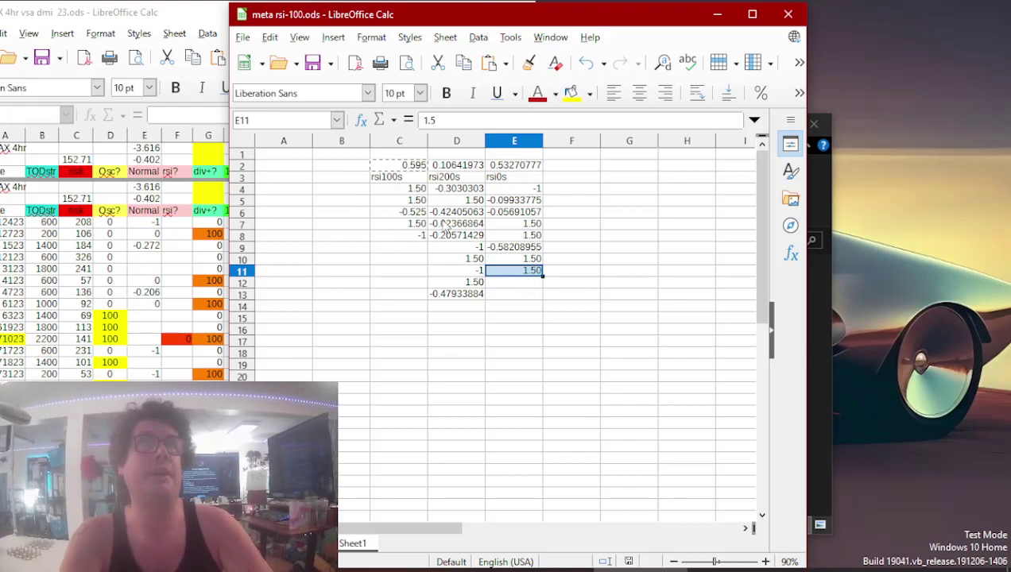
pyautogui.moveTo(414, 189); pyautogui.dragTo(402, 240)
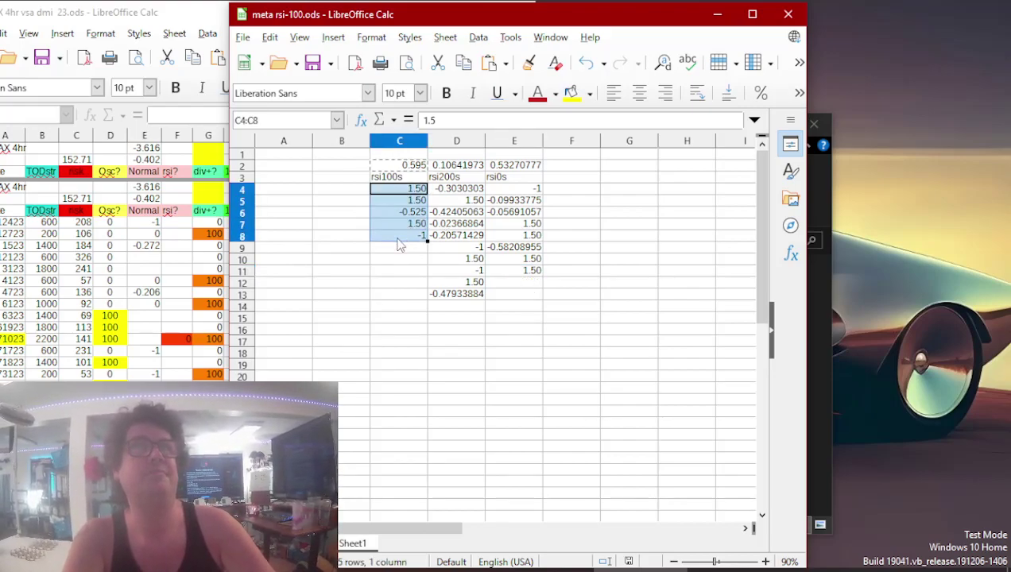
pyautogui.click(407, 239)
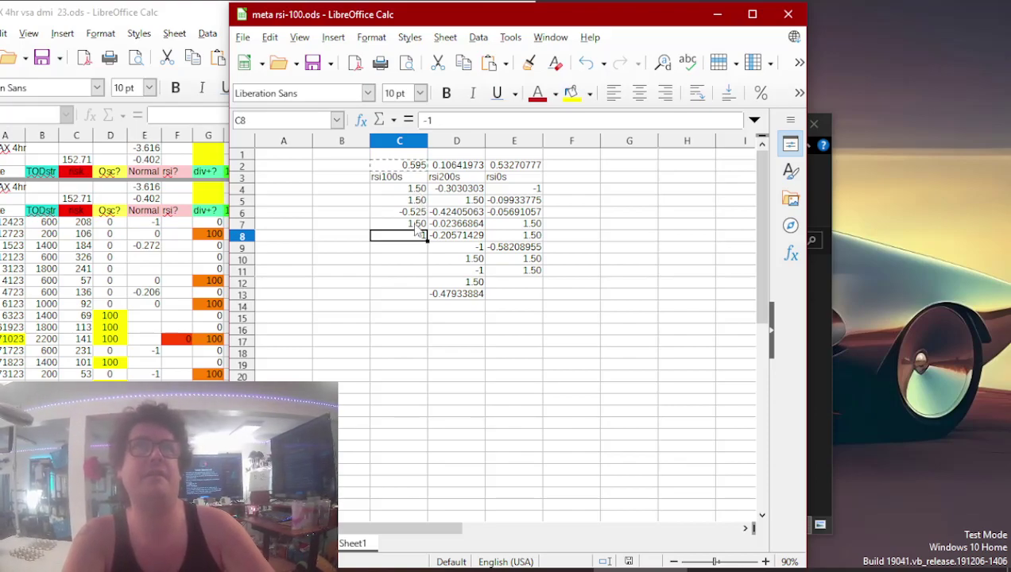
# - Switch to the OBS window that is running the screen recording
pyautogui.moveTo(546, 569)
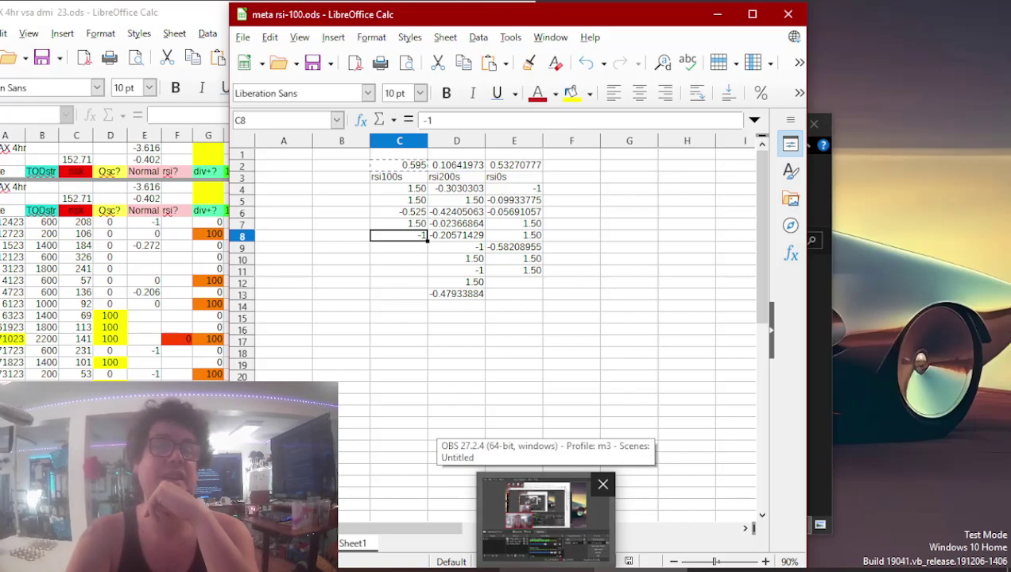
pyautogui.click(534, 513)
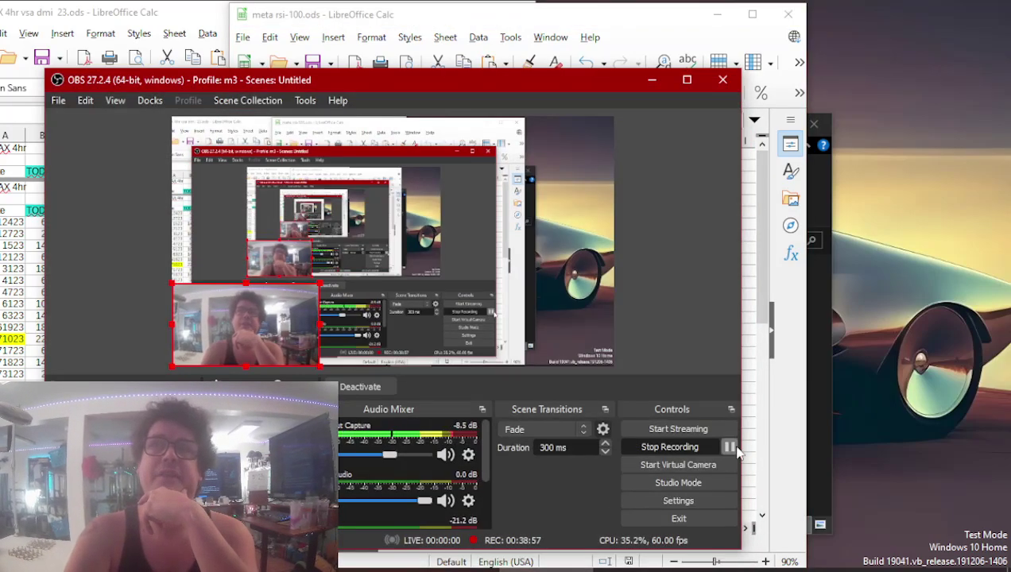